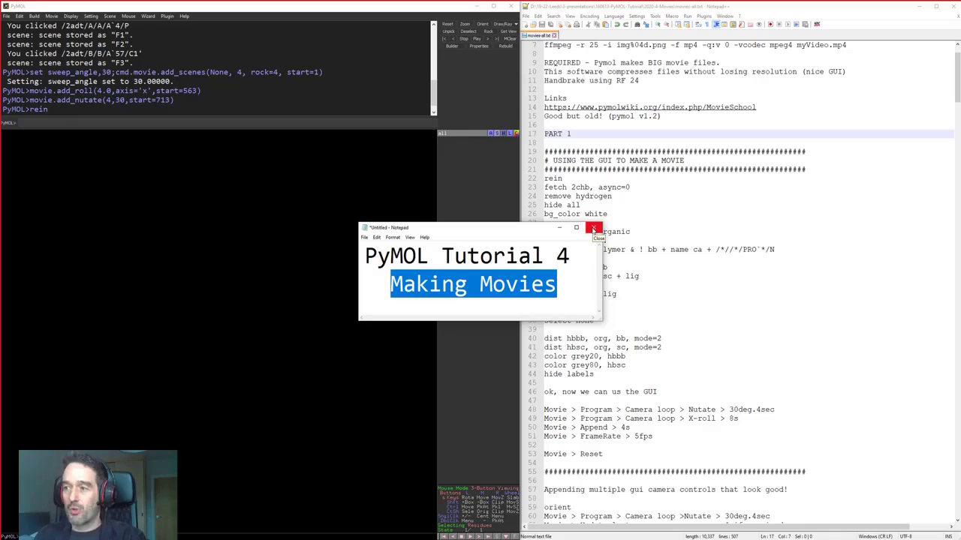
# Close the untitled title note without saving it and bring the movie notes into focus
pyautogui.click(593, 229)
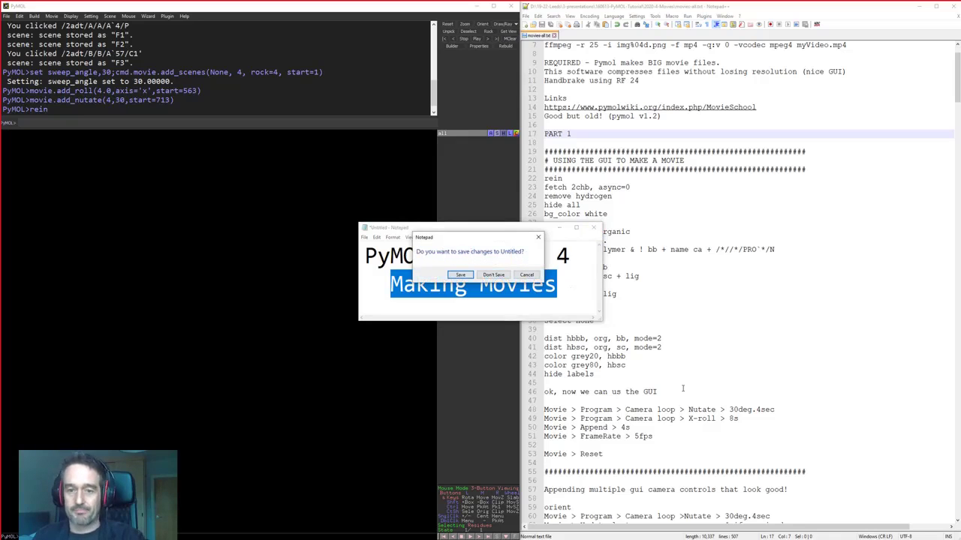
pyautogui.click(493, 275)
pyautogui.click(676, 276)
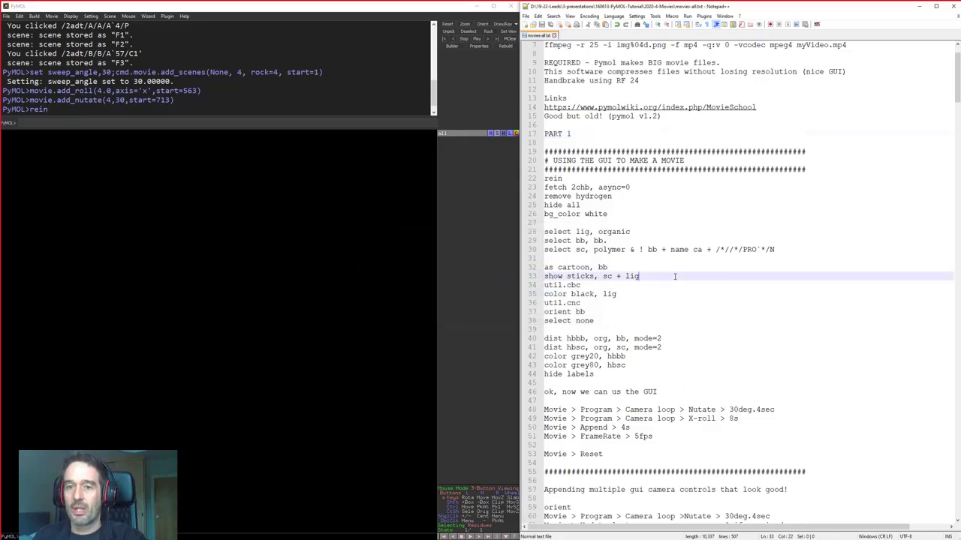
# Review the notes on optional additional software, including the ffmpeg command that turns numbered PNG images into an MP4
pyautogui.scroll(2, 676, 270)
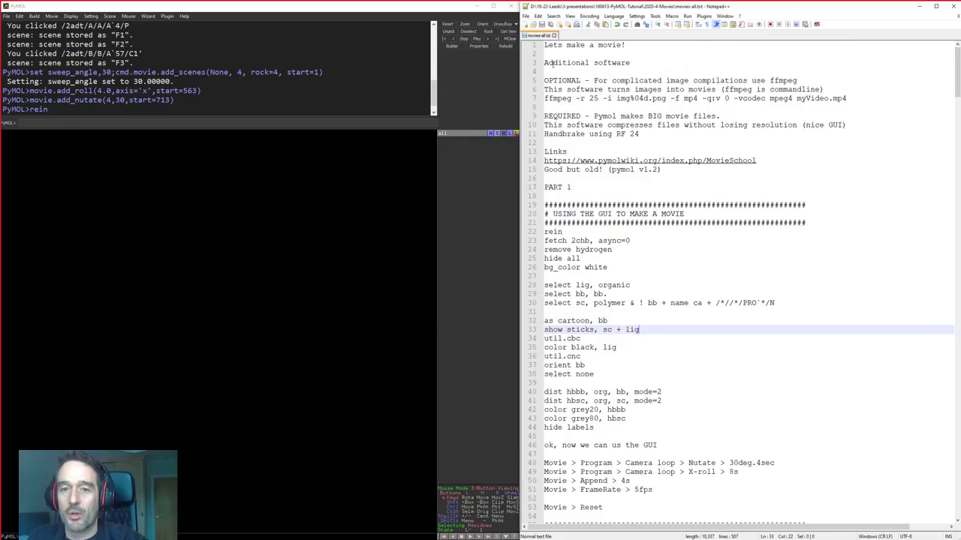
pyautogui.moveTo(553, 63); pyautogui.dragTo(649, 61)
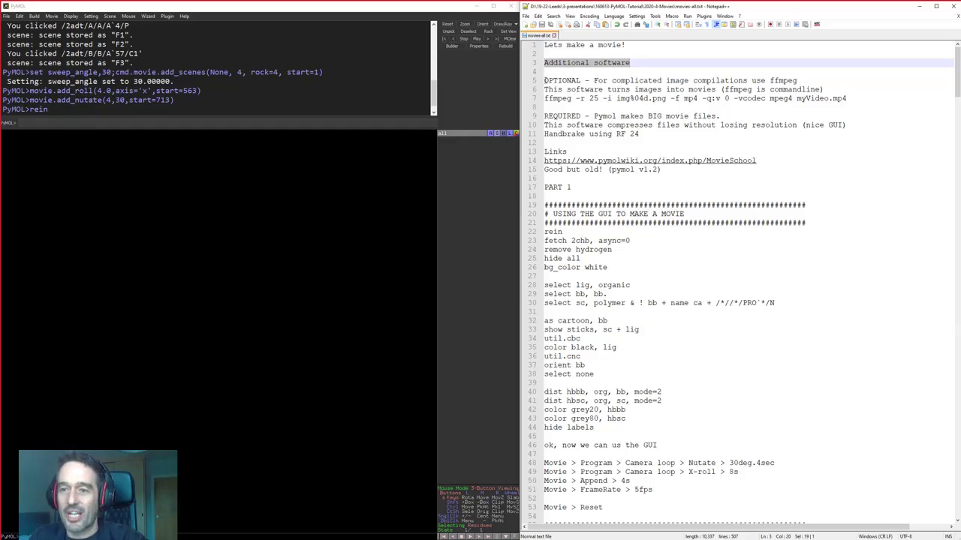
pyautogui.click(769, 80)
pyautogui.moveTo(770, 80); pyautogui.dragTo(809, 80)
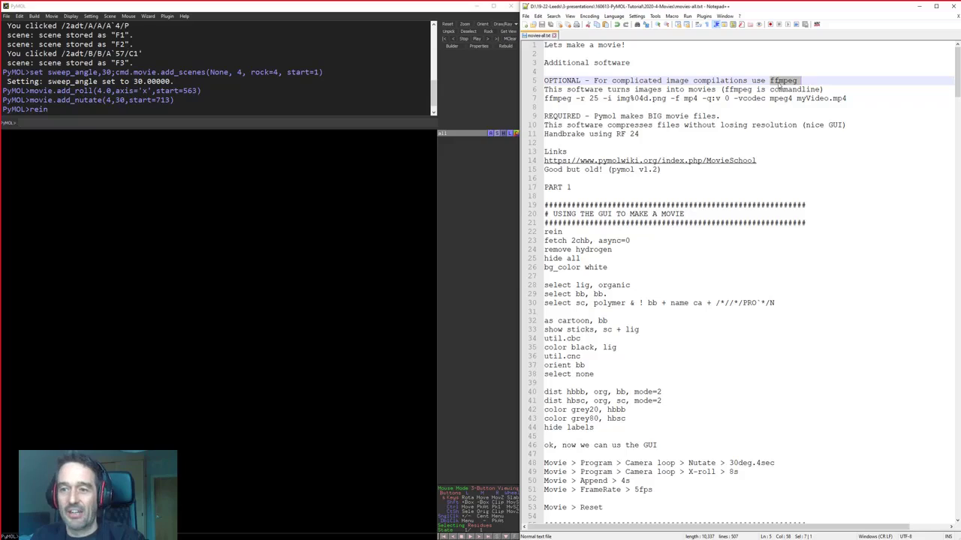
pyautogui.doubleClick(783, 80)
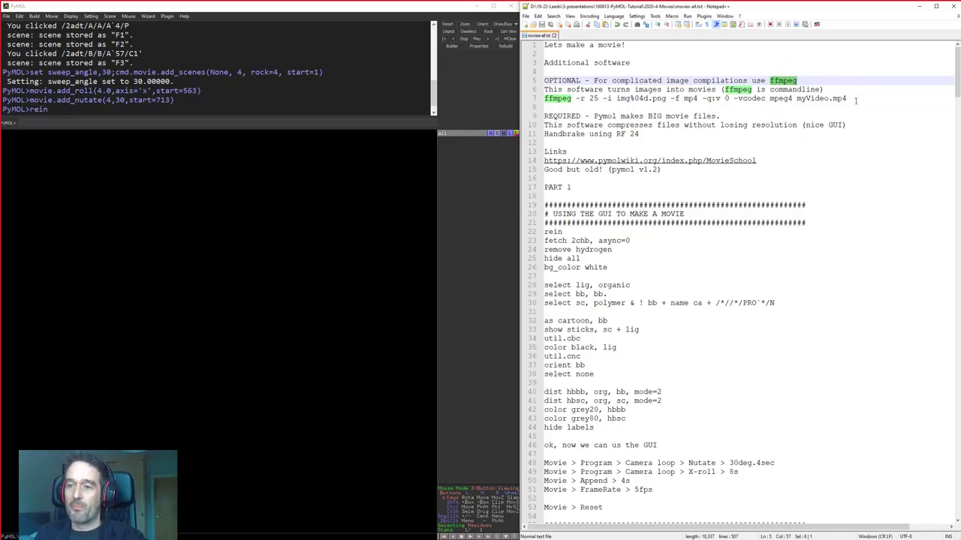
pyautogui.moveTo(855, 100); pyautogui.dragTo(543, 98)
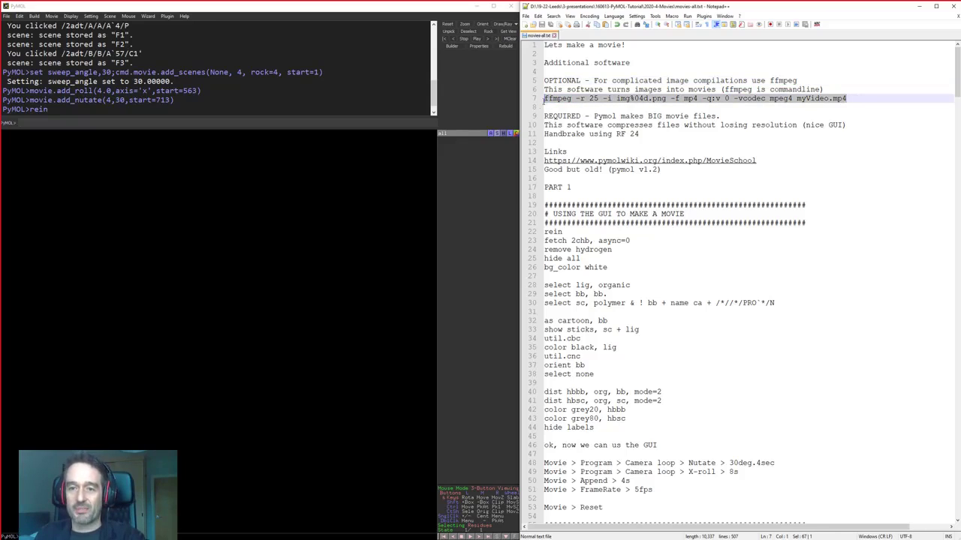
pyautogui.moveTo(616, 98); pyautogui.dragTo(666, 98)
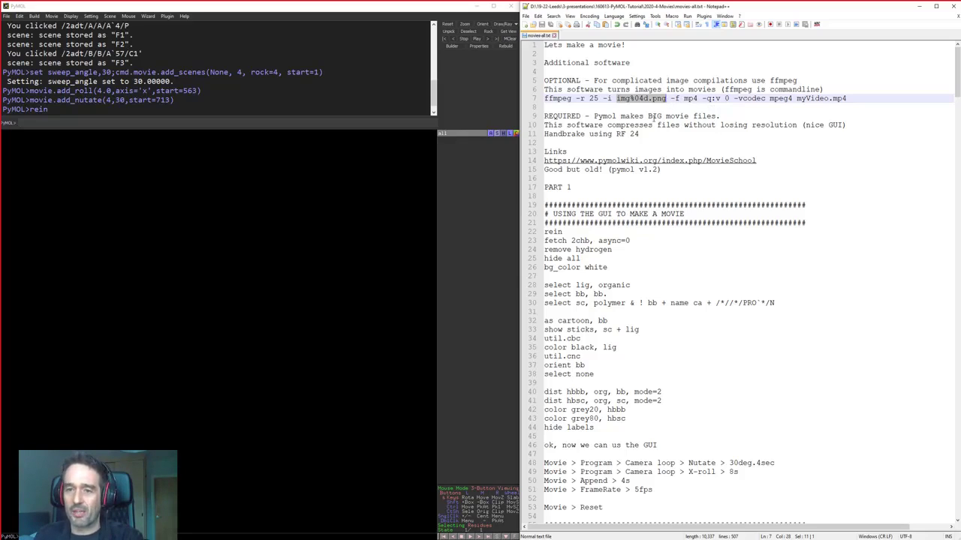
pyautogui.click(659, 124)
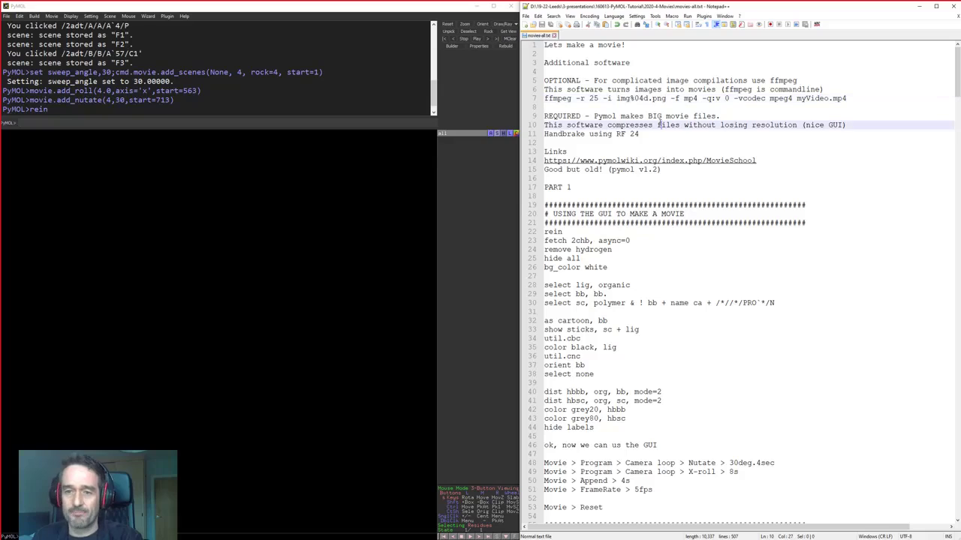
# Review the notes on the required movie compression software, Handbrake using RF 24
pyautogui.moveTo(544, 117); pyautogui.dragTo(807, 113)
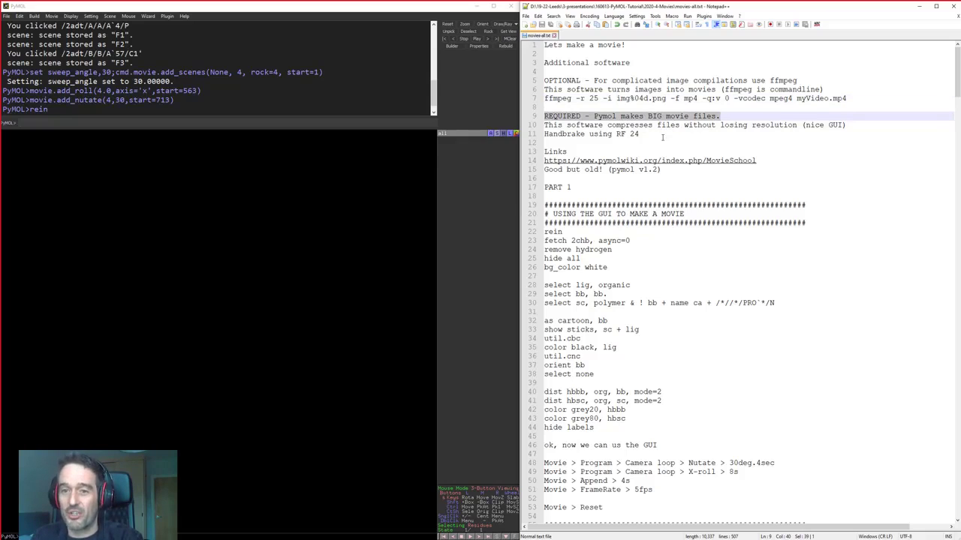
pyautogui.moveTo(661, 136); pyautogui.dragTo(539, 137)
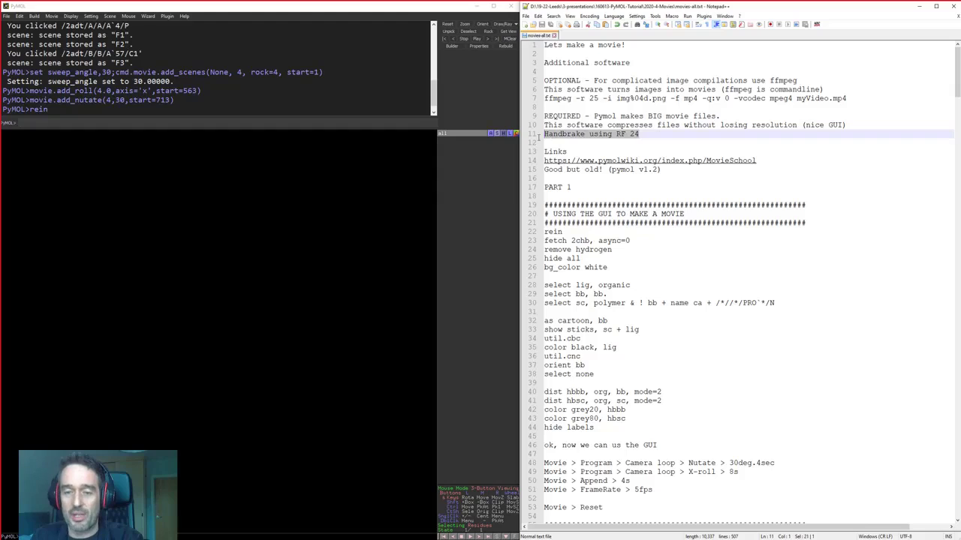
pyautogui.click(590, 135)
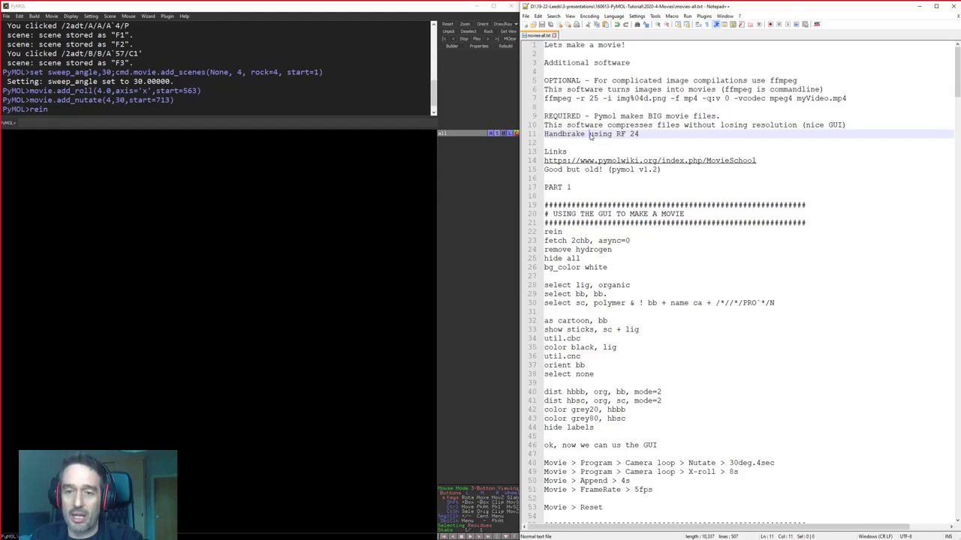
pyautogui.moveTo(590, 134); pyautogui.dragTo(639, 135)
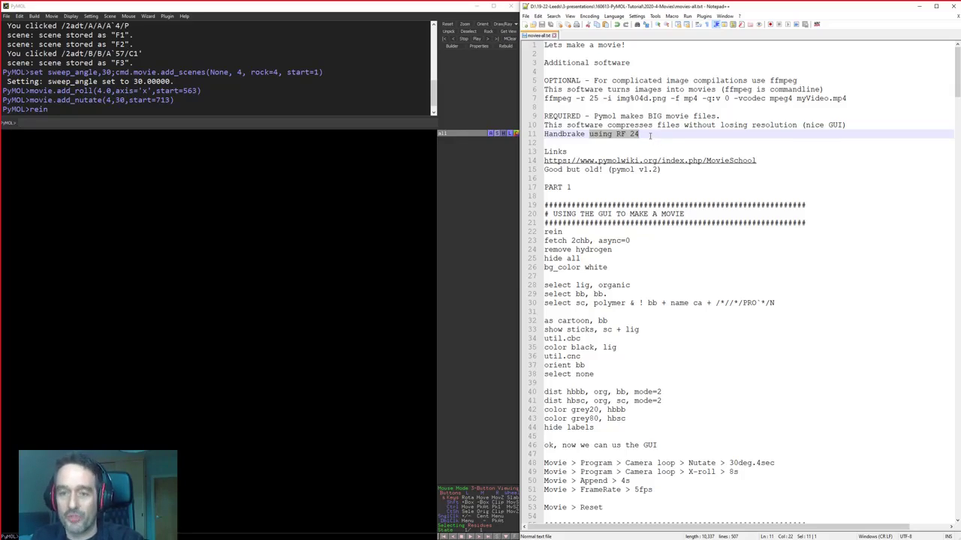
pyautogui.moveTo(653, 135)
pyautogui.mouseDown()
pyautogui.moveTo(589, 135)
pyautogui.moveTo(659, 132)
pyautogui.mouseUp()
pyautogui.click(591, 134)
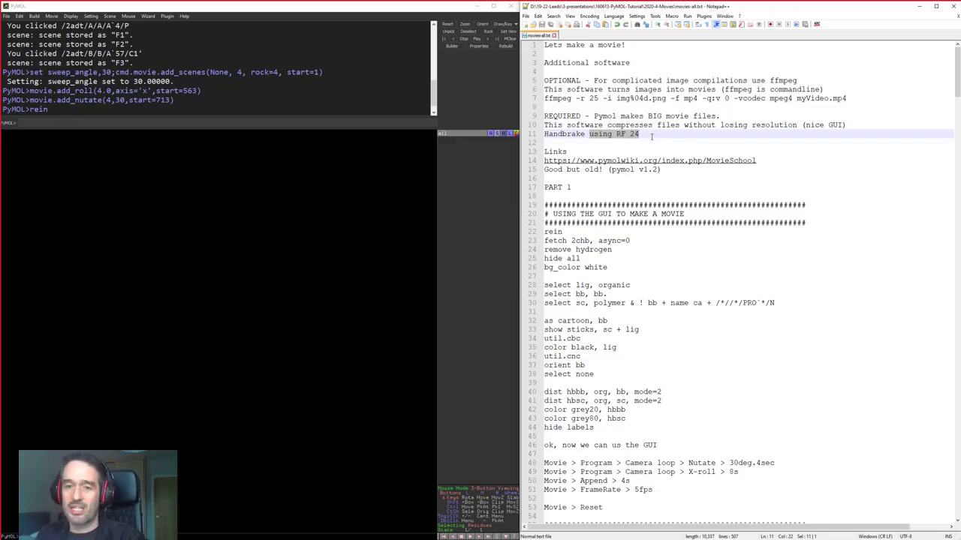
# Look at the PyMOLWiki MovieSchool page in the browser, including its PyMOL version note, and move the browser window out of the way
pyautogui.moveTo(773, 163); pyautogui.dragTo(523, 164)
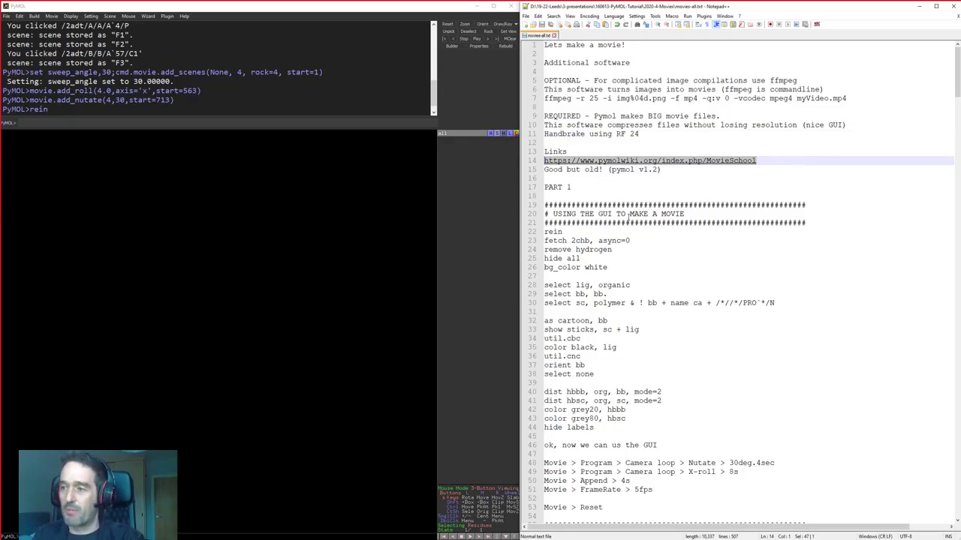
pyautogui.hotkey('alt', 'Tab')
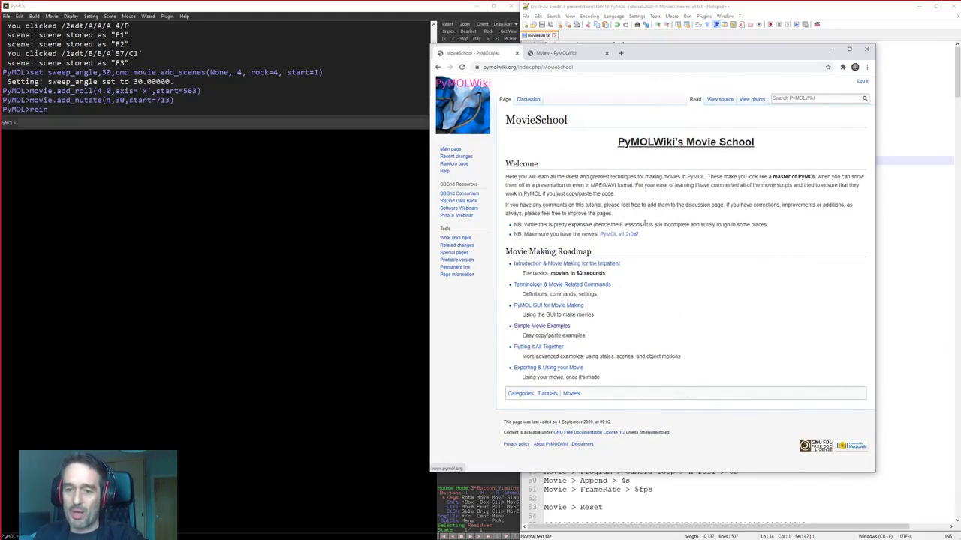
pyautogui.moveTo(640, 234); pyautogui.dragTo(584, 234)
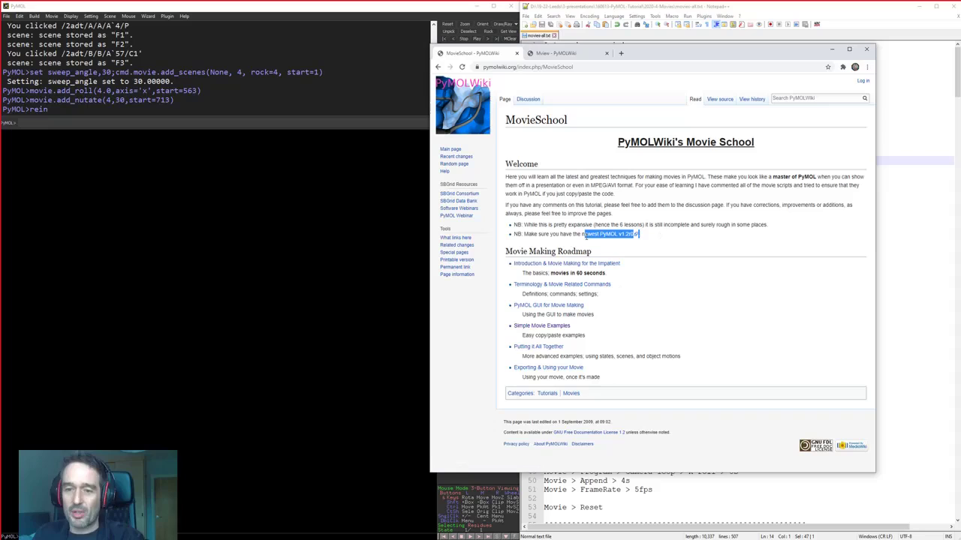
pyautogui.click(623, 246)
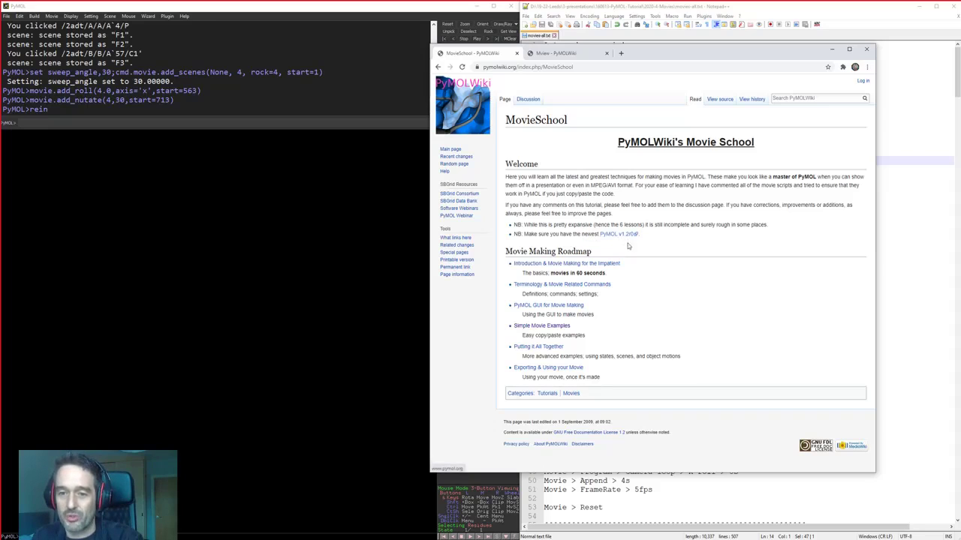
pyautogui.moveTo(671, 57); pyautogui.dragTo(960, 54)
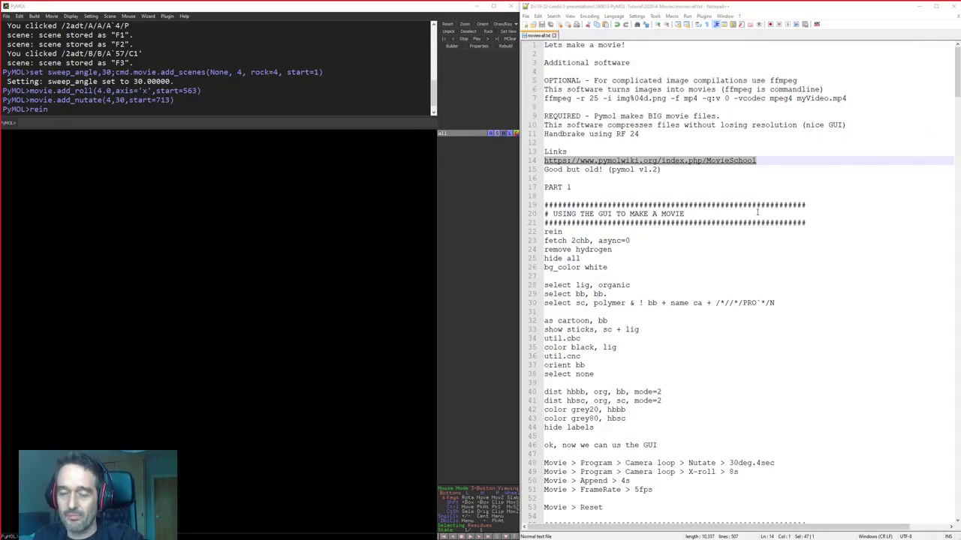
# Review the remark in the notes about the age and PyMOL version of the MovieSchool link
pyautogui.moveTo(662, 171); pyautogui.dragTo(532, 169)
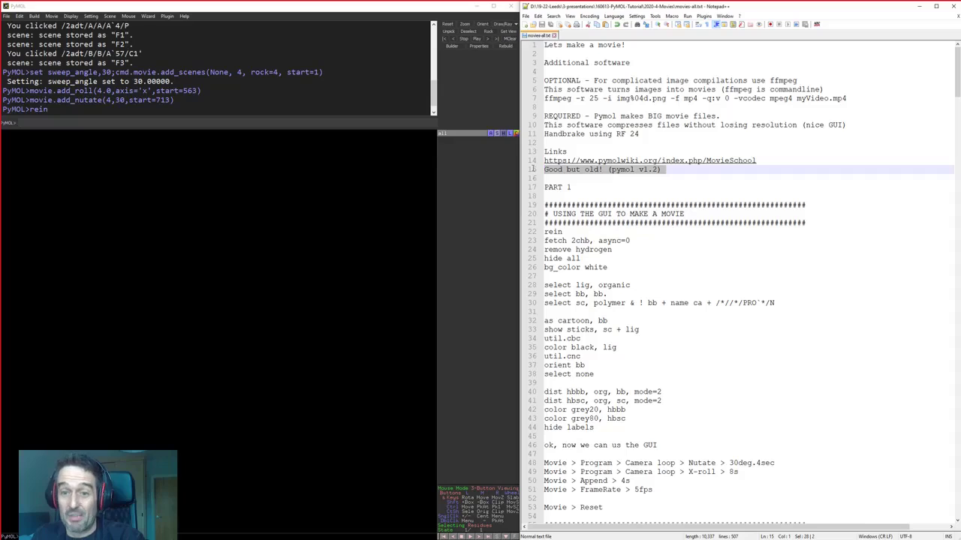
pyautogui.click(651, 196)
pyautogui.moveTo(661, 169); pyautogui.dragTo(608, 170)
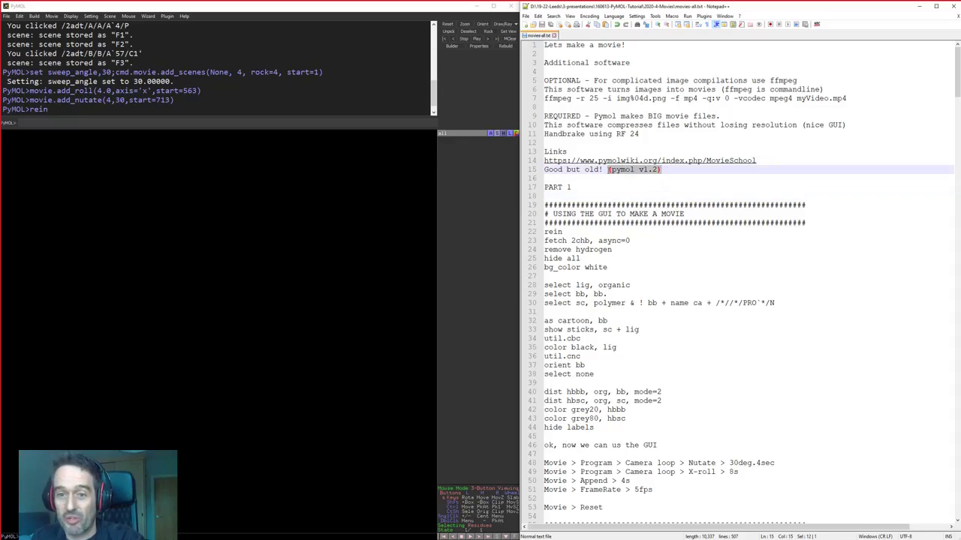
pyautogui.click(675, 175)
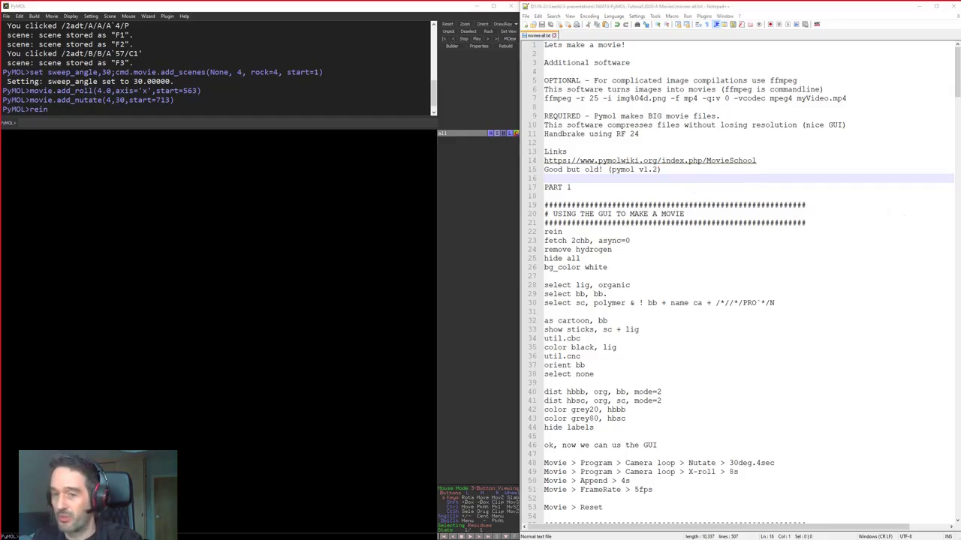
# Run the notes' GUI movie setup commands from "rein" to "select none" in PyMOL, fetching and styling structure 2chb
pyautogui.click(680, 223)
pyautogui.scroll(-5, 681, 214)
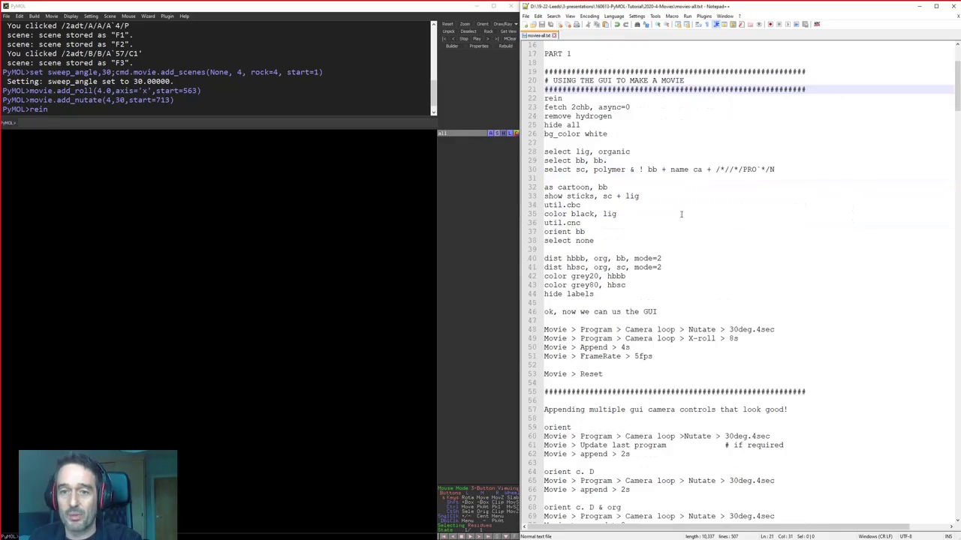
pyautogui.moveTo(686, 80); pyautogui.dragTo(553, 80)
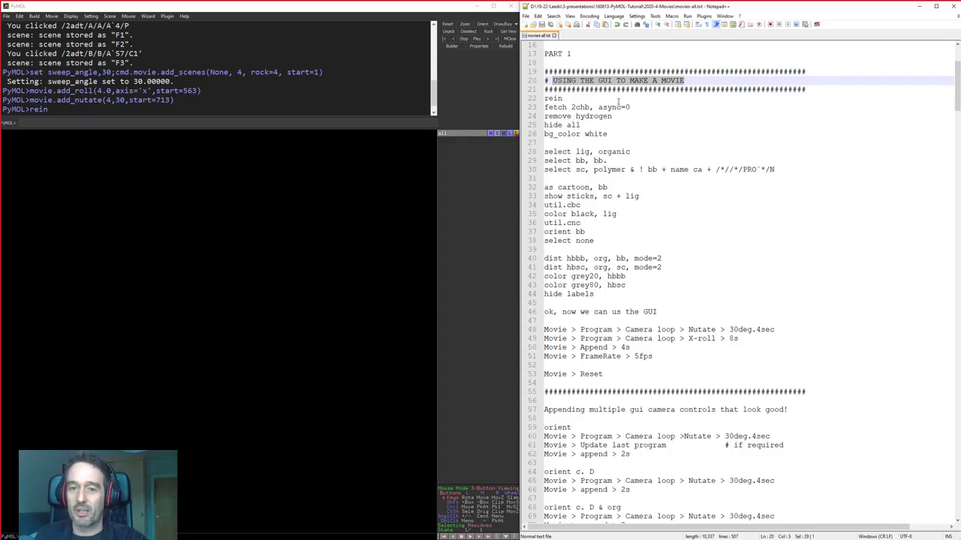
pyautogui.click(545, 99)
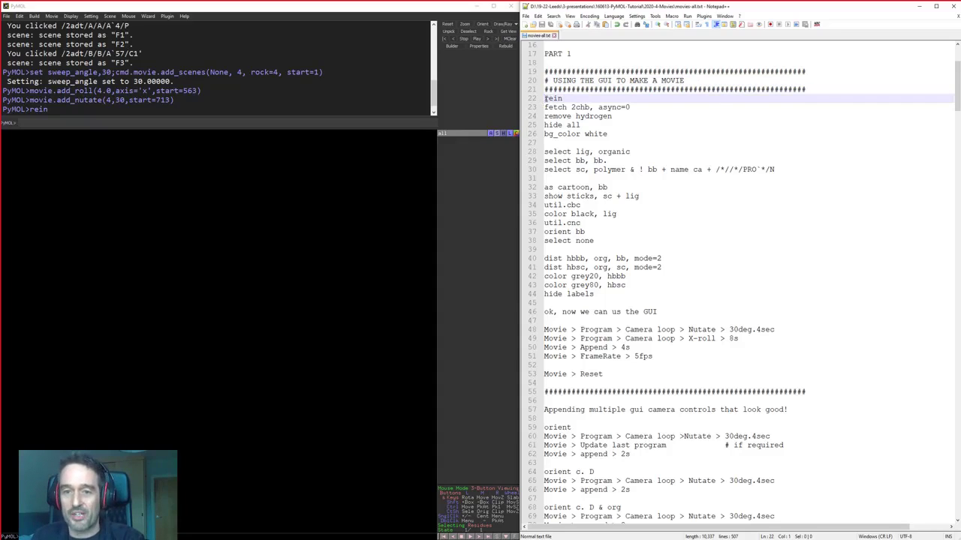
pyautogui.moveTo(544, 98); pyautogui.dragTo(806, 100)
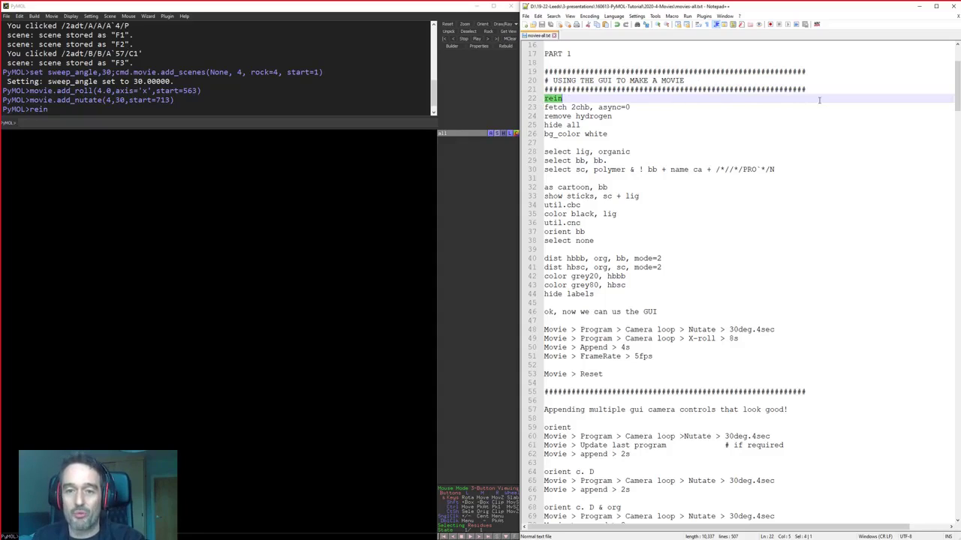
pyautogui.moveTo(544, 107); pyautogui.dragTo(818, 150)
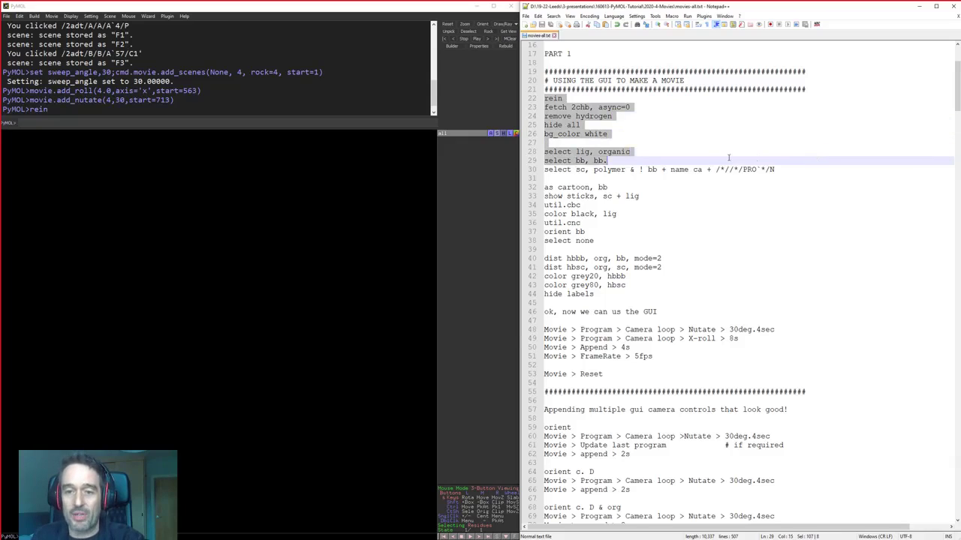
pyautogui.moveTo(664, 153); pyautogui.dragTo(796, 241)
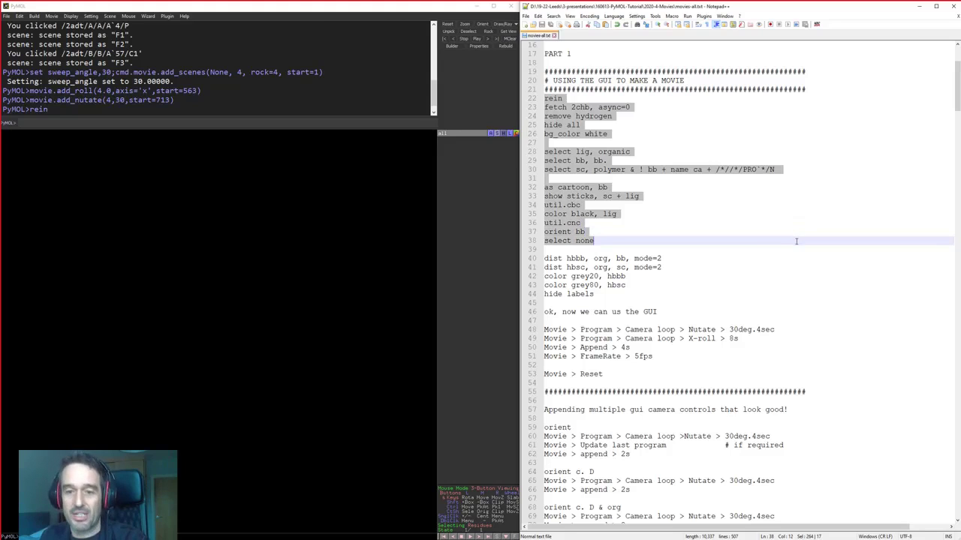
pyautogui.hotkey('ctrl', 'c')
pyautogui.click(390, 124)
pyautogui.hotkey('ctrl', 'v')
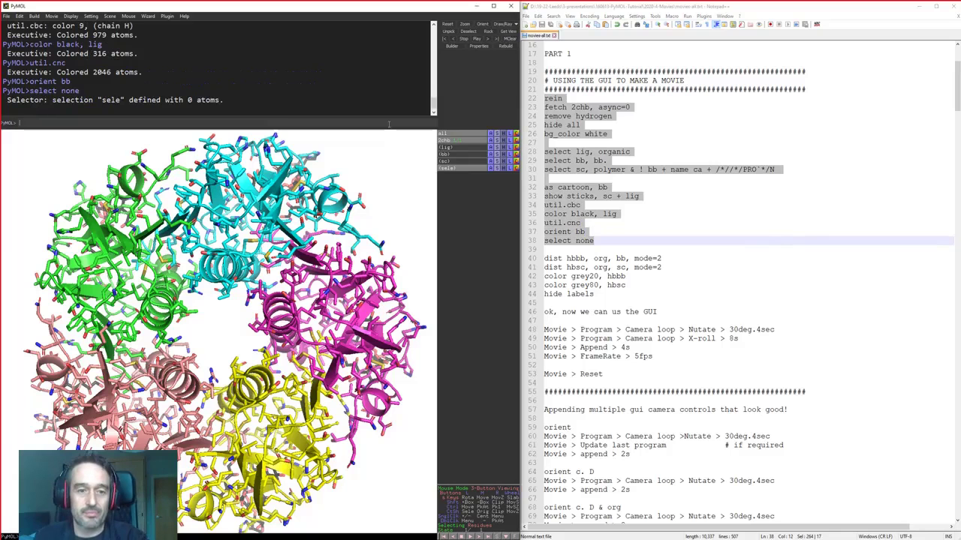
# Run the notes' commands that create the hbbb and hbsc ligand contact distances, colour them grey20 and grey80, and hide labels
pyautogui.moveTo(242, 169); pyautogui.dragTo(219, 347)
pyautogui.moveTo(220, 348); pyautogui.dragTo(367, 392, button='right')
pyautogui.moveTo(420, 398); pyautogui.dragTo(419, 333)
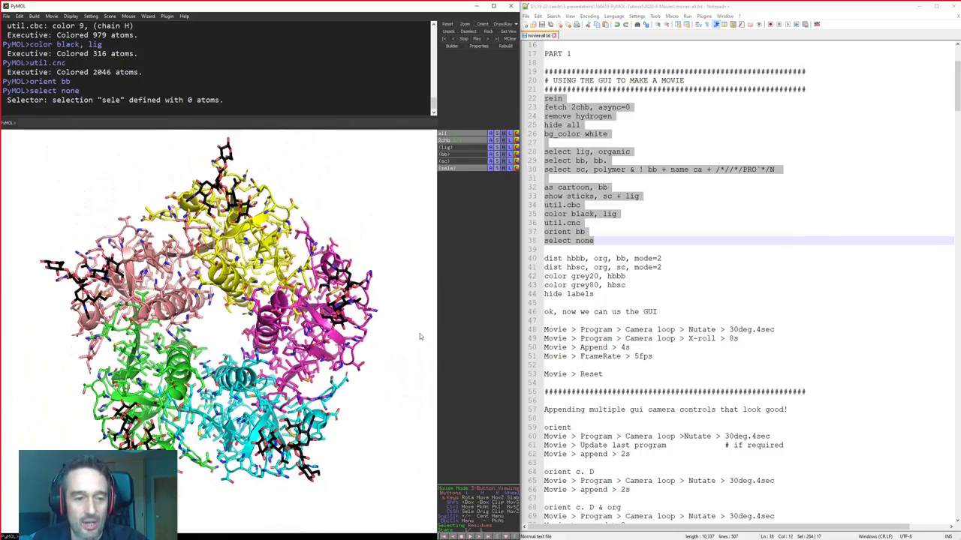
pyautogui.moveTo(600, 296); pyautogui.dragTo(545, 259)
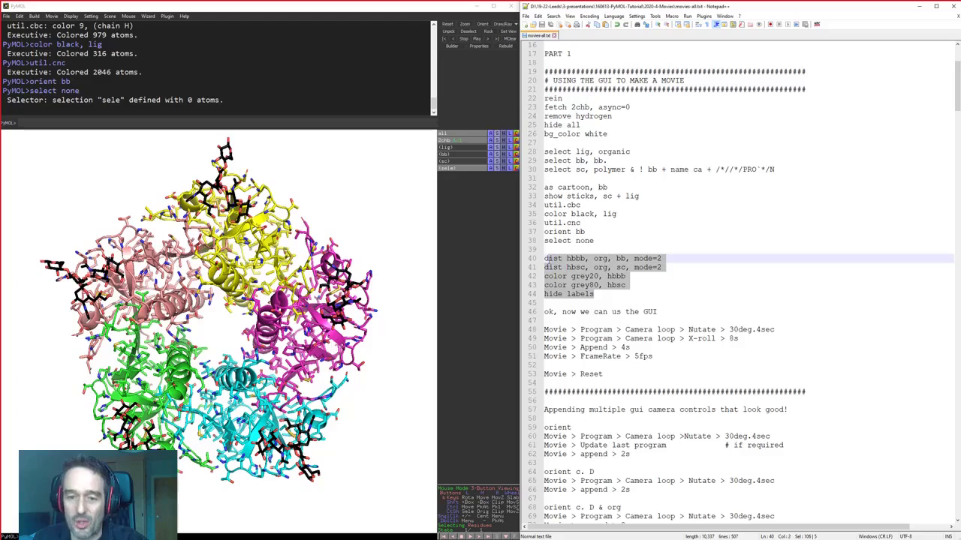
pyautogui.click(379, 123)
pyautogui.hotkey('ctrl', 'v')
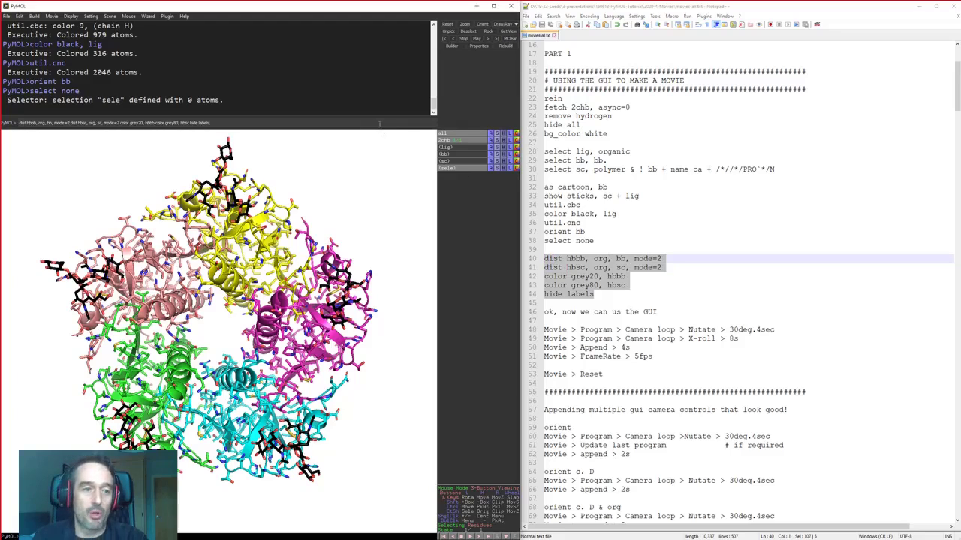
pyautogui.press('Return')
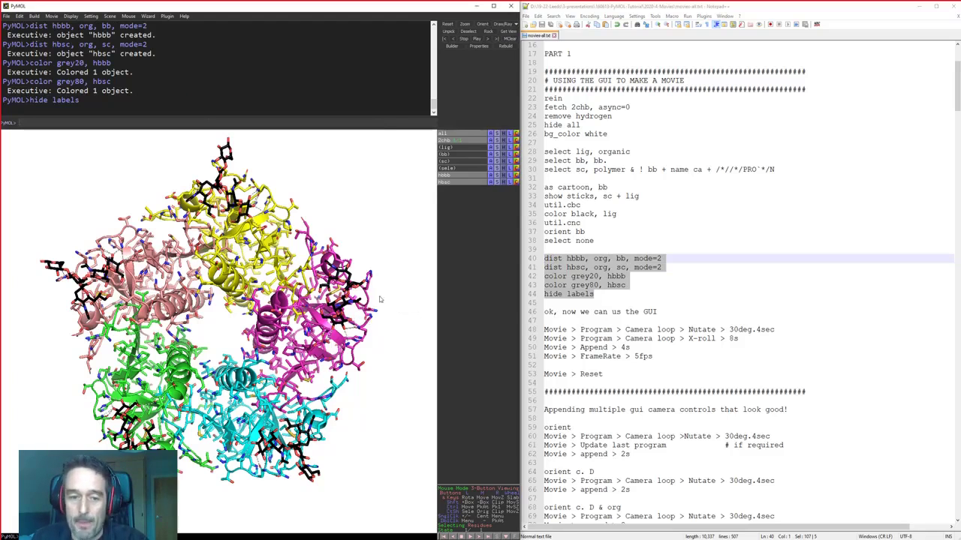
# Centre the view on a black ligand beside the magenta chain and examine its dashed contacts from several angles
pyautogui.middleClick(348, 307)
pyautogui.moveTo(350, 343); pyautogui.dragTo(225, 307)
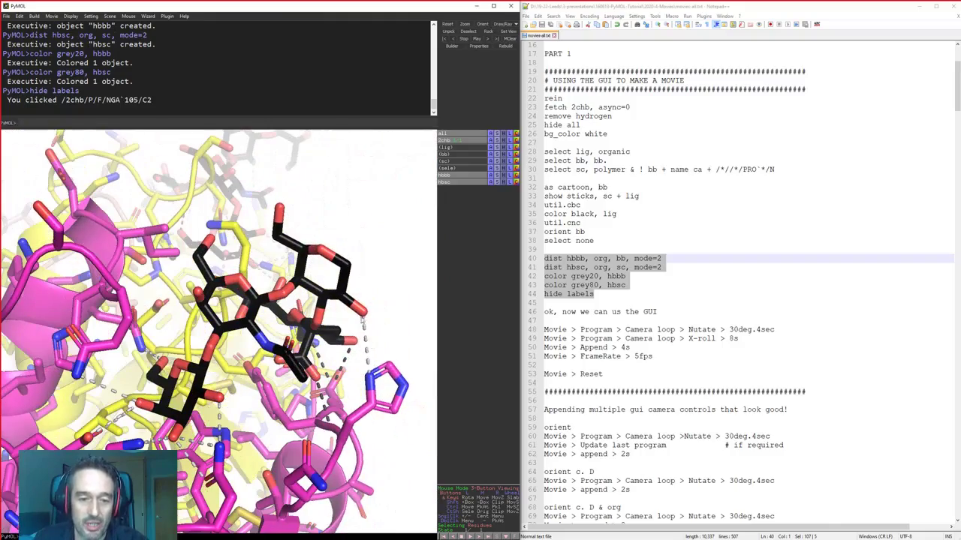
pyautogui.moveTo(376, 368); pyautogui.dragTo(345, 322)
pyautogui.moveTo(146, 225); pyautogui.dragTo(272, 339)
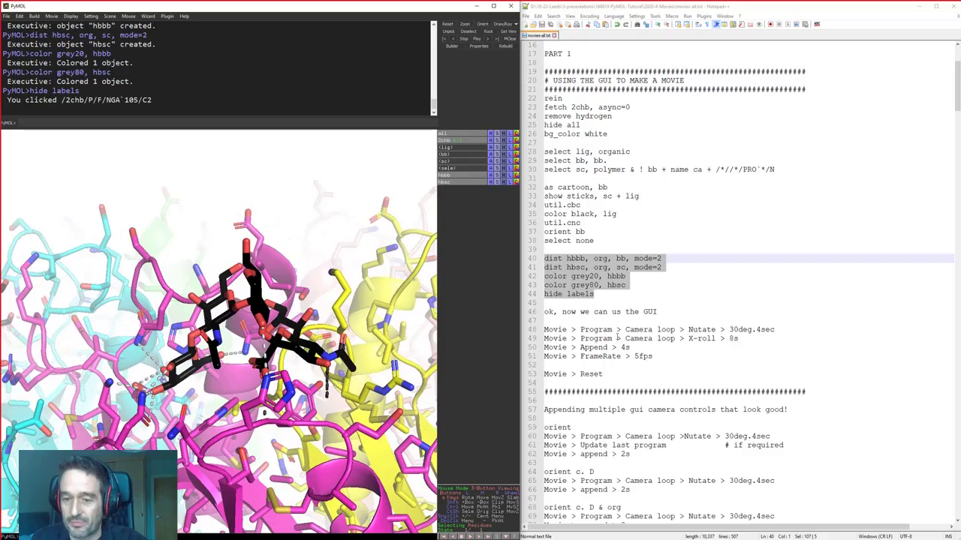
pyautogui.moveTo(546, 311); pyautogui.dragTo(670, 313)
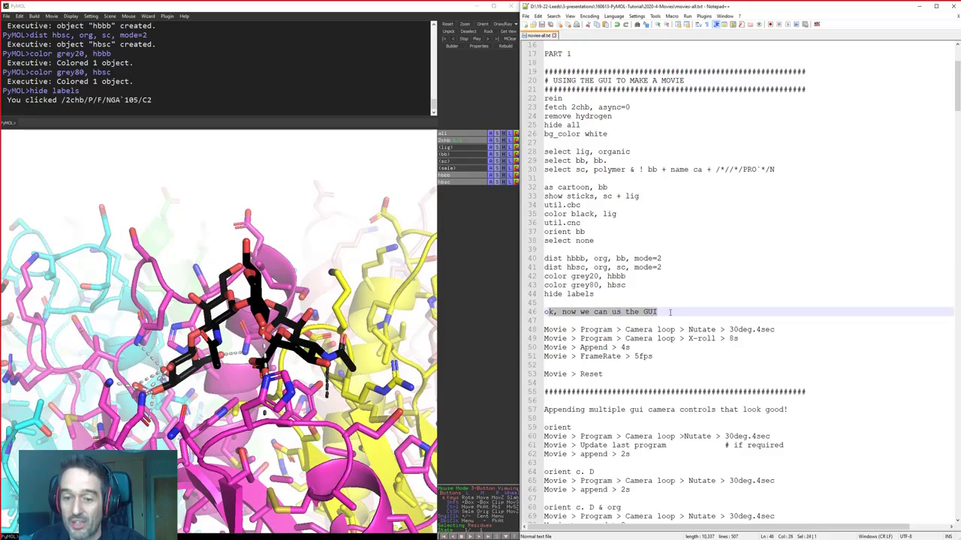
pyautogui.click(667, 318)
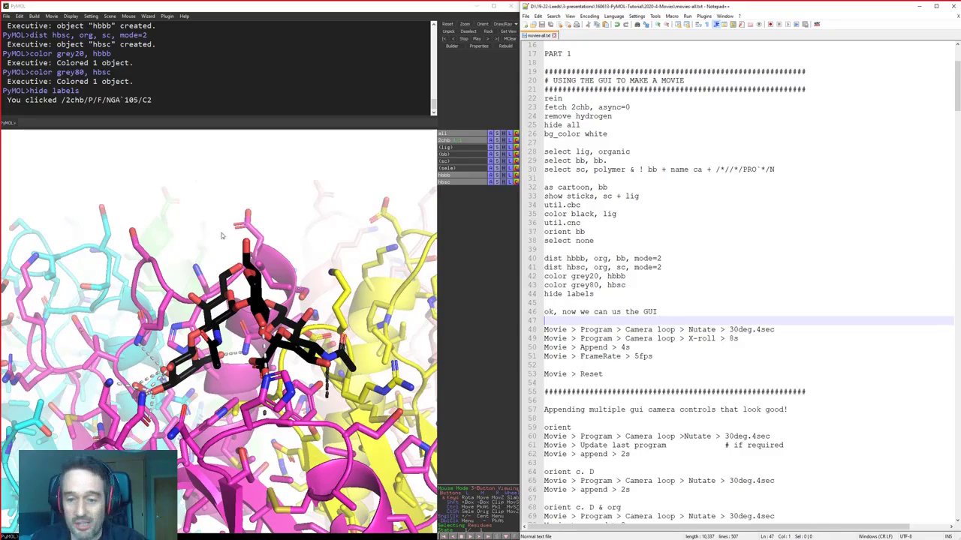
pyautogui.click(50, 17)
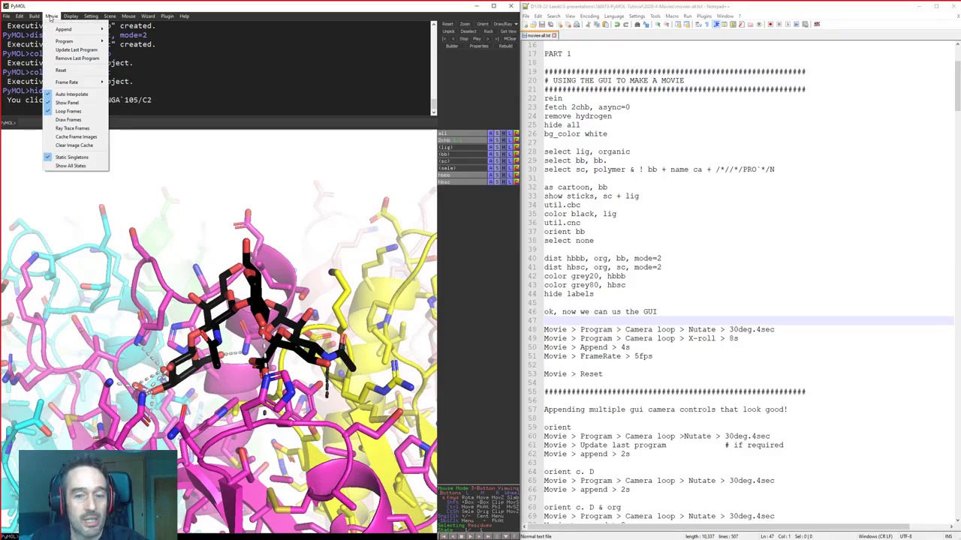
pyautogui.moveTo(53, 46)
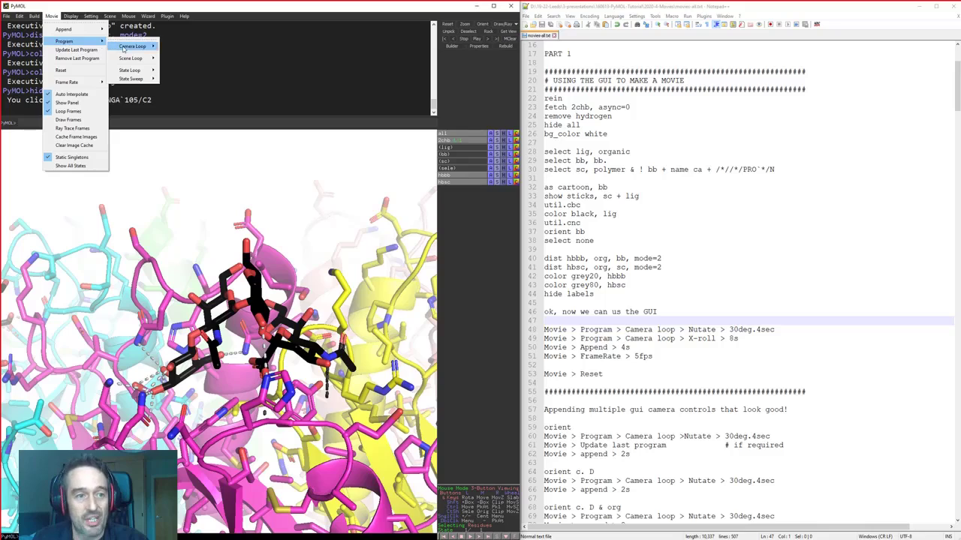
pyautogui.moveTo(124, 49)
pyautogui.moveTo(170, 52)
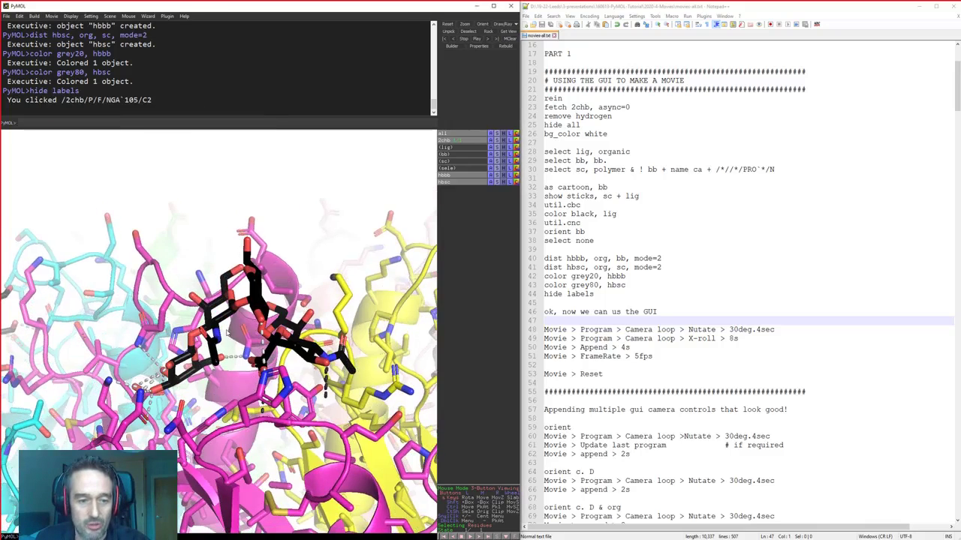
# Add a nutate camera loop of 30 degrees over 4 seconds on the close-up ligand view and rewind the movie
pyautogui.click(52, 16)
pyautogui.moveTo(76, 41)
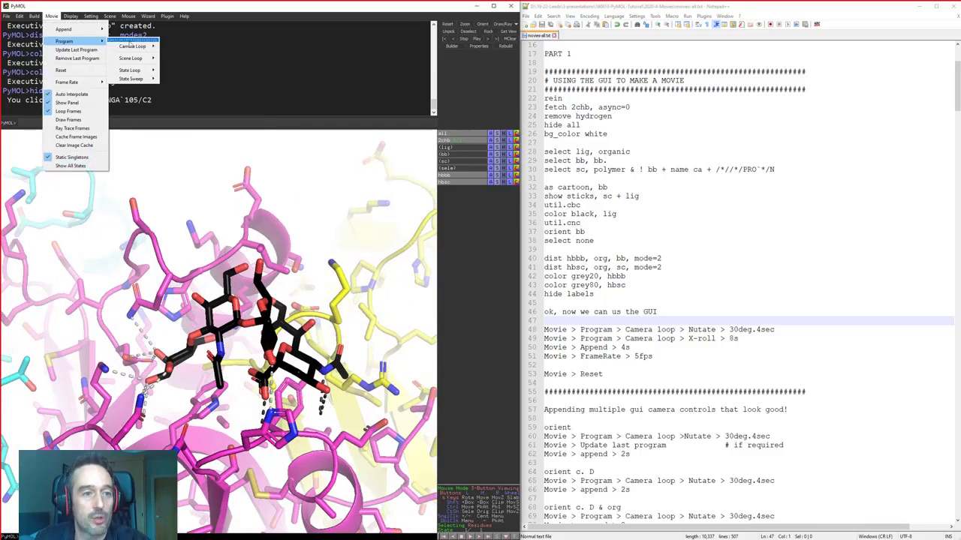
pyautogui.moveTo(136, 47)
pyautogui.moveTo(181, 51)
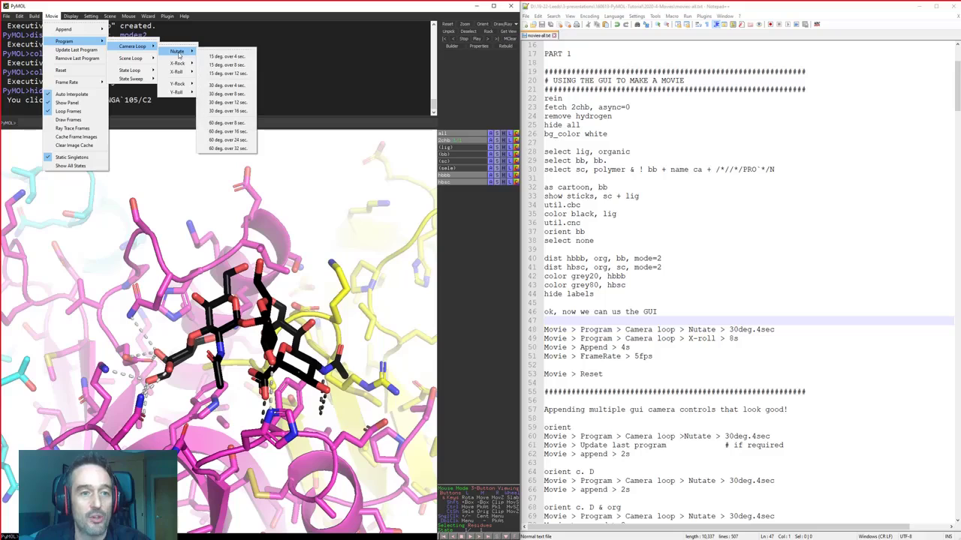
pyautogui.click(227, 86)
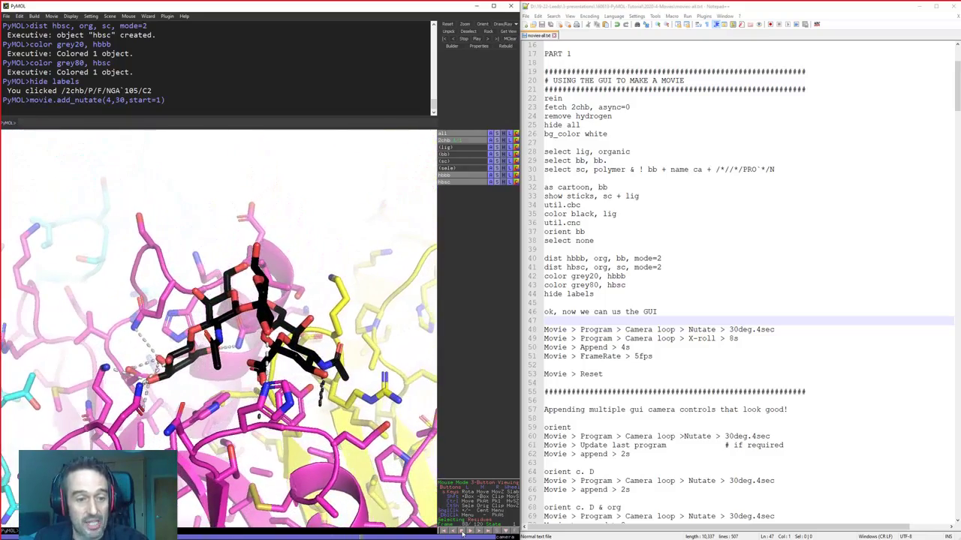
pyautogui.click(443, 531)
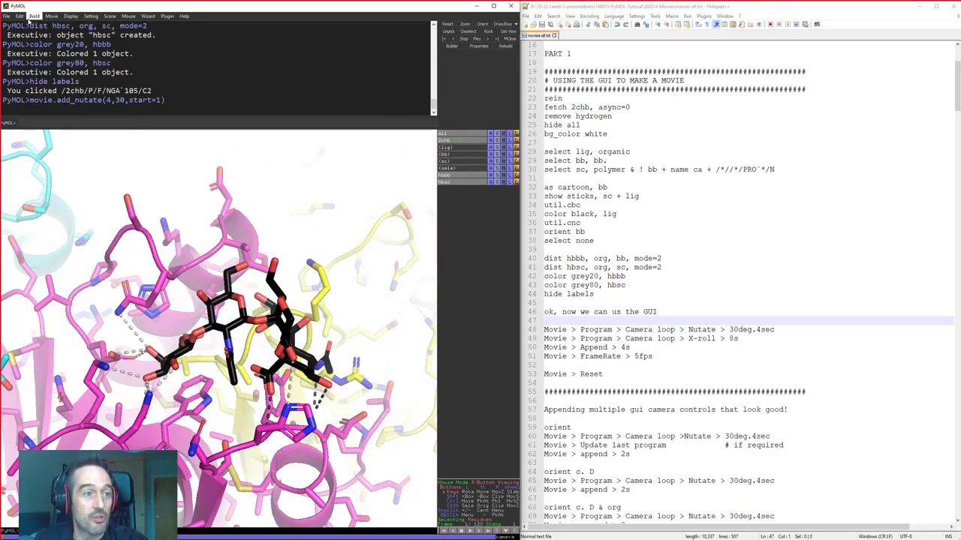
# Check which file formats are offered for exporting the movie
pyautogui.click(6, 15)
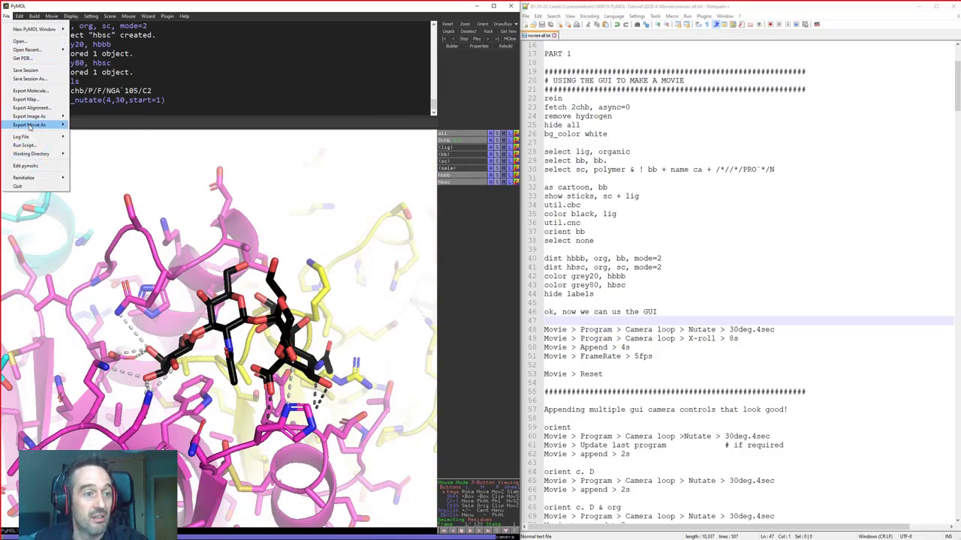
pyautogui.moveTo(34, 124)
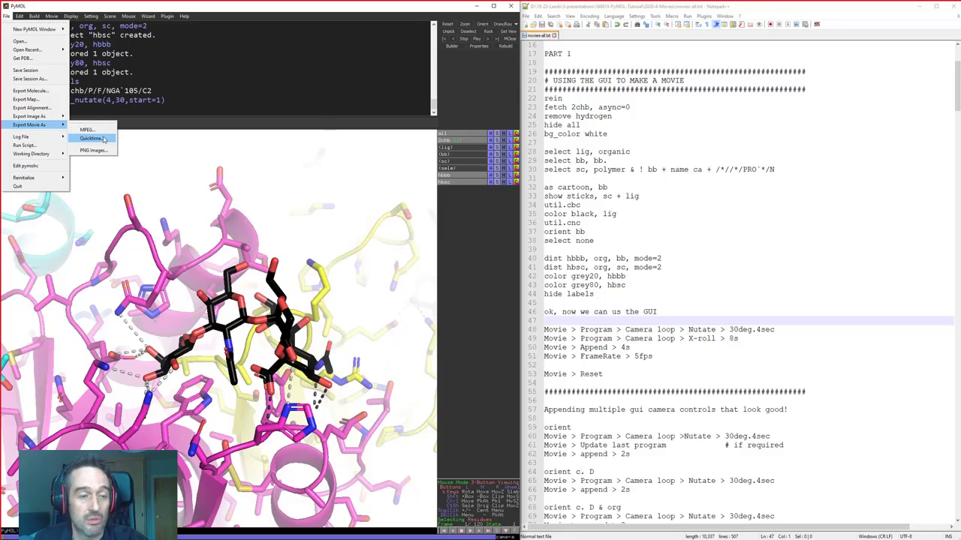
pyautogui.press('Escape')
pyautogui.press('Escape')
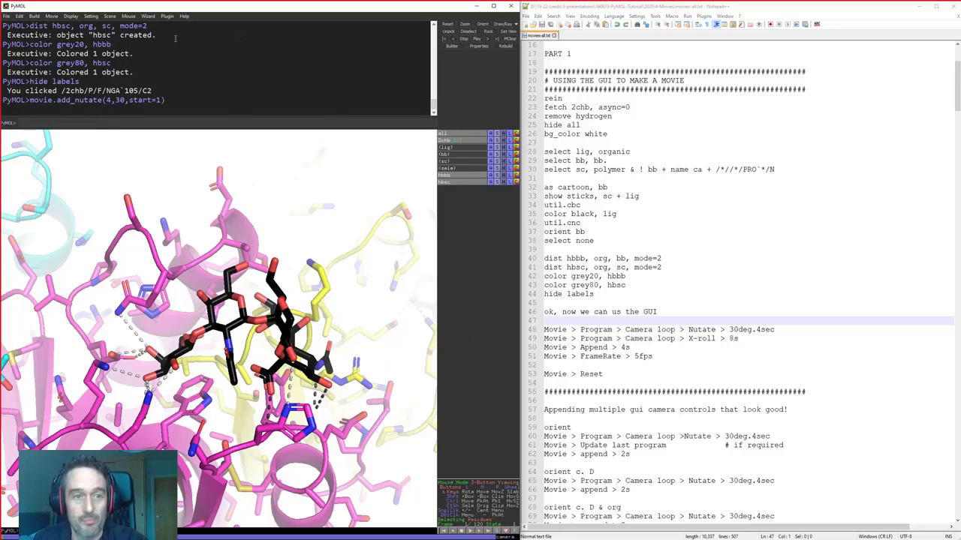
# Reset the movie and reorient the view on the whole structure with the "orient" command
pyautogui.click(49, 16)
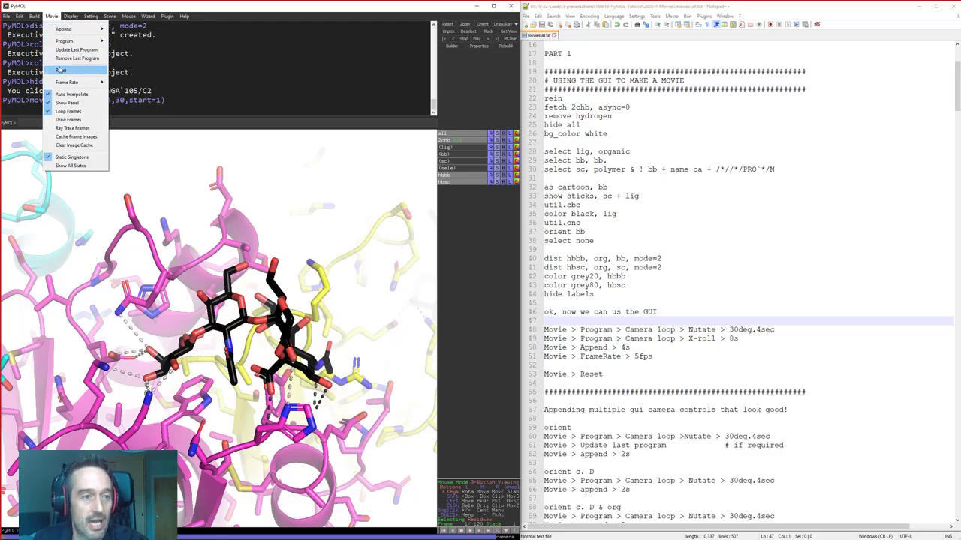
pyautogui.click(62, 70)
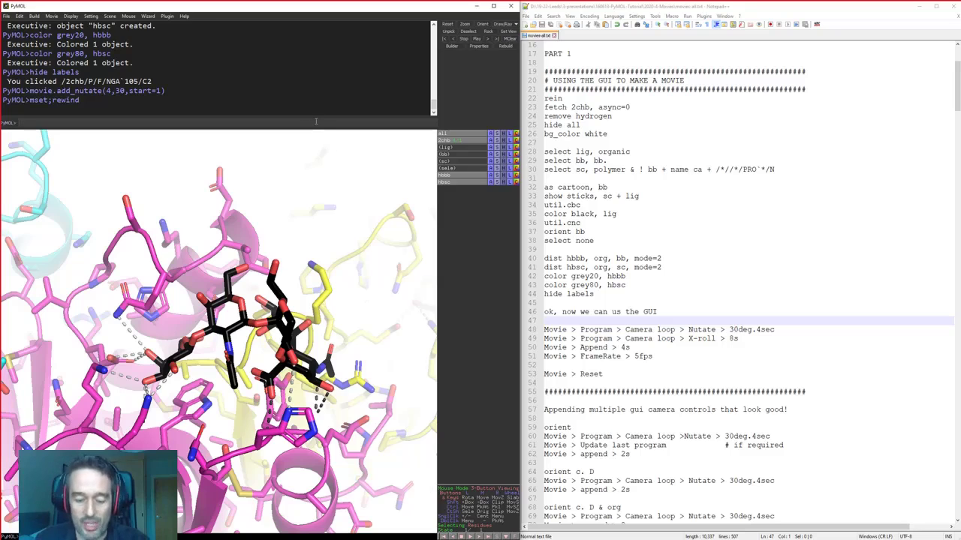
pyautogui.press('Return')
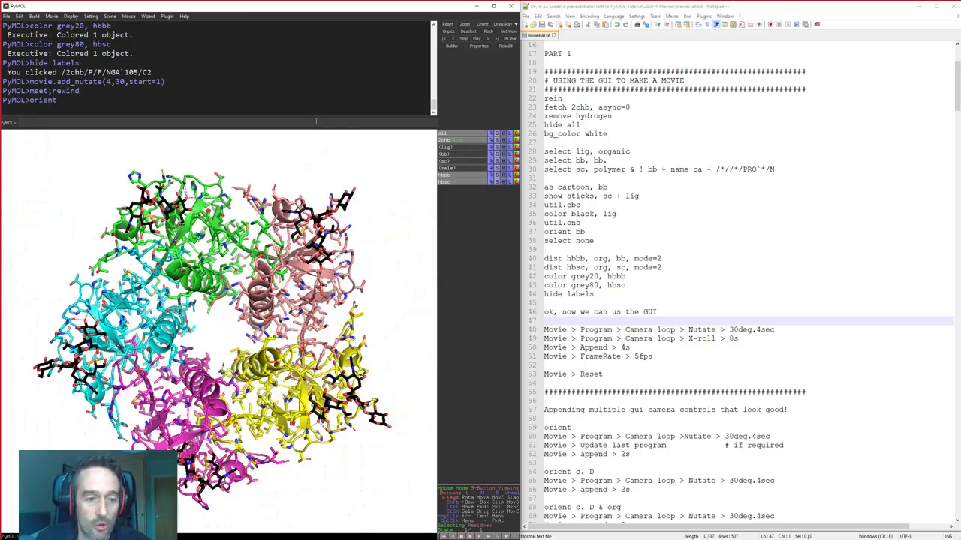
# Add a nutate camera loop of 30 degrees over 4 seconds on the full-structure view
pyautogui.click(51, 15)
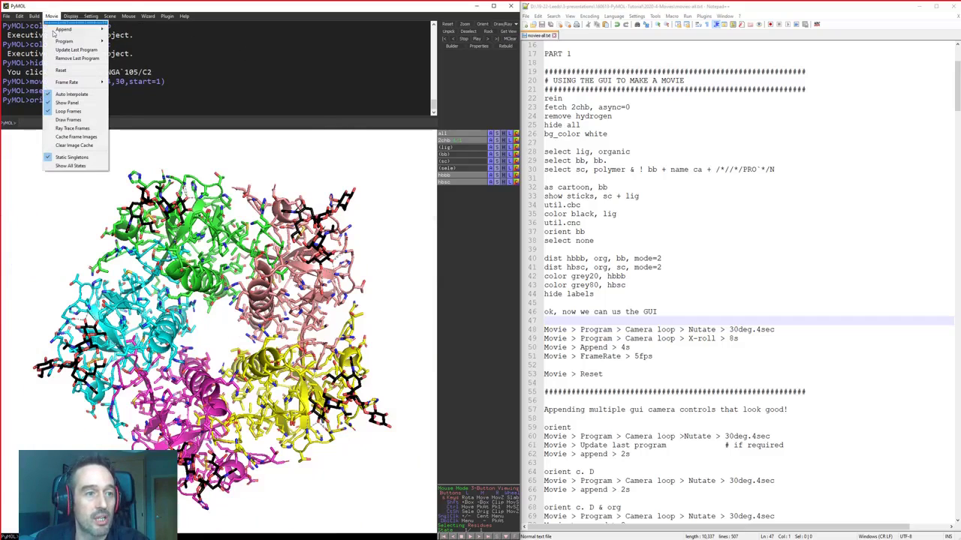
pyautogui.moveTo(66, 42)
pyautogui.moveTo(151, 49)
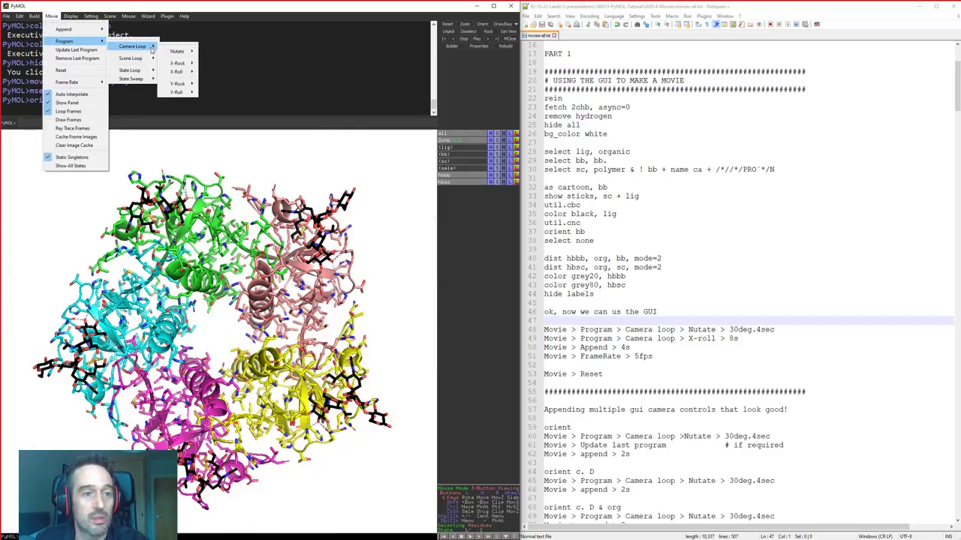
pyautogui.moveTo(180, 51)
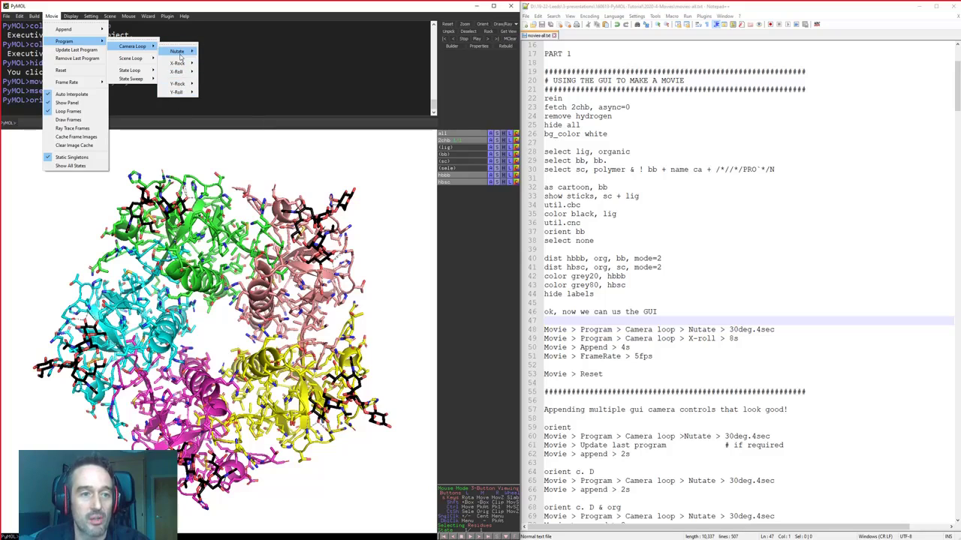
pyautogui.click(229, 93)
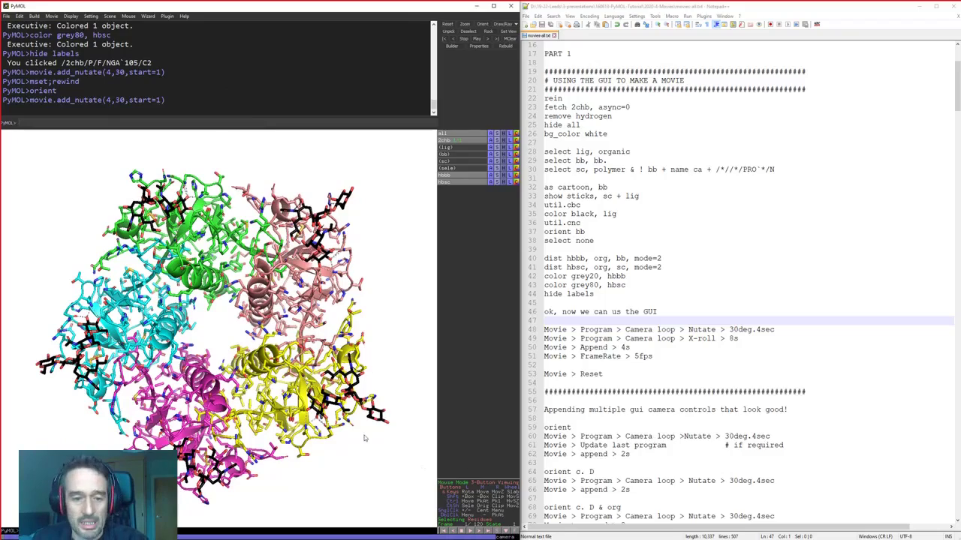
# Centre on the black ligand beside the yellow chain, add a second 30-degree, 4-second nutate camera loop there and preview the movie
pyautogui.middleClick(354, 398)
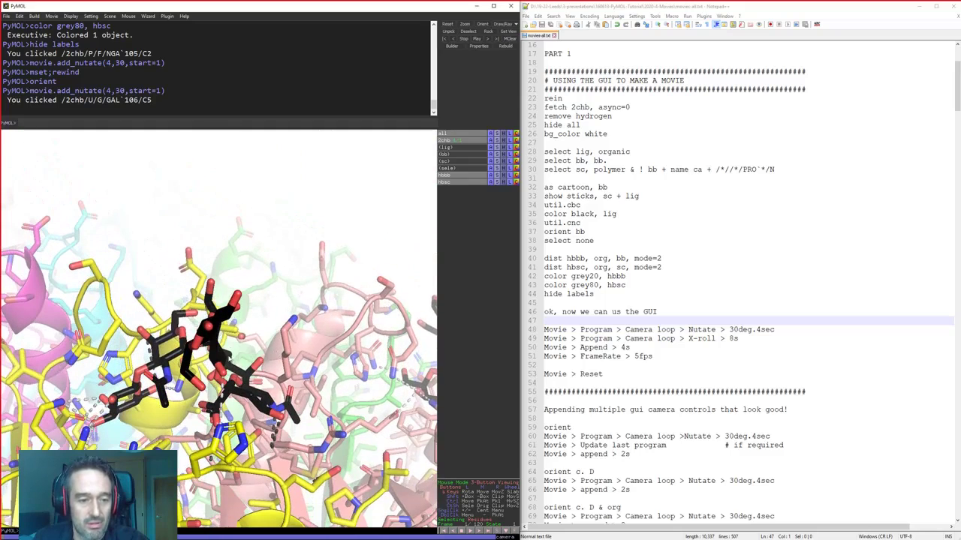
pyautogui.click(51, 15)
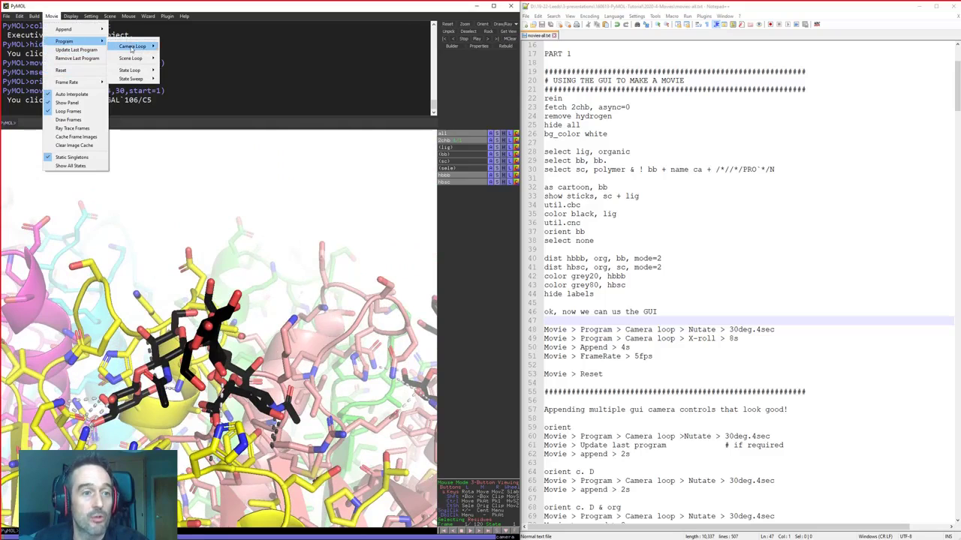
pyautogui.moveTo(132, 46)
pyautogui.moveTo(186, 50)
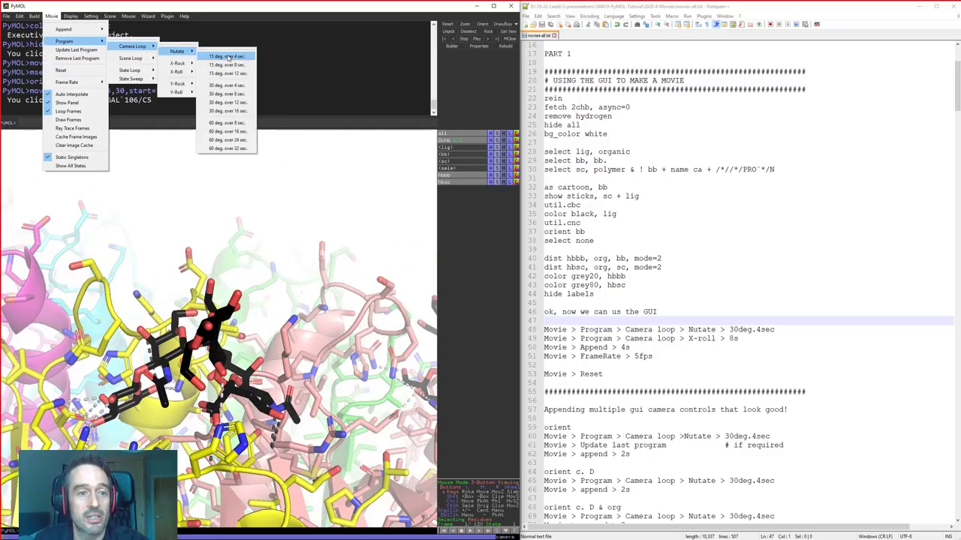
pyautogui.click(230, 86)
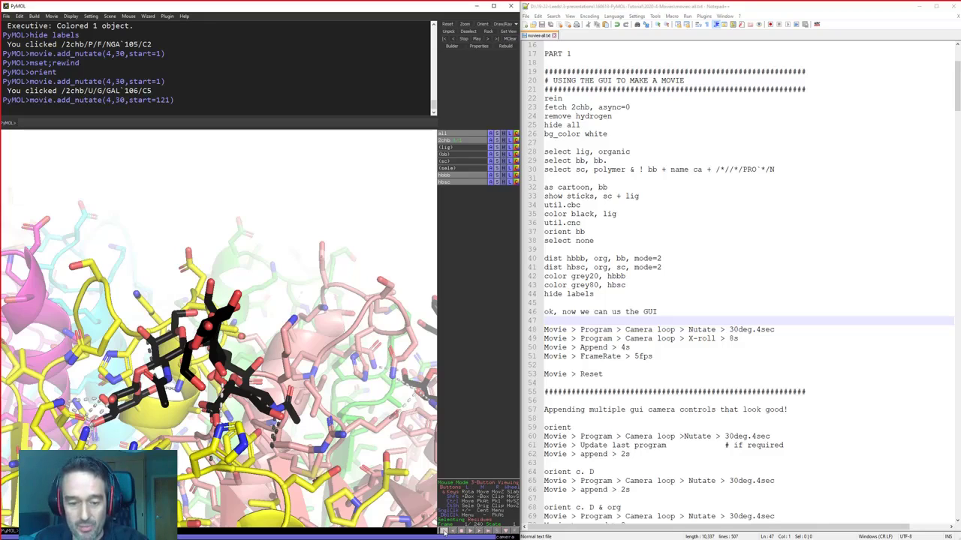
pyautogui.click(460, 531)
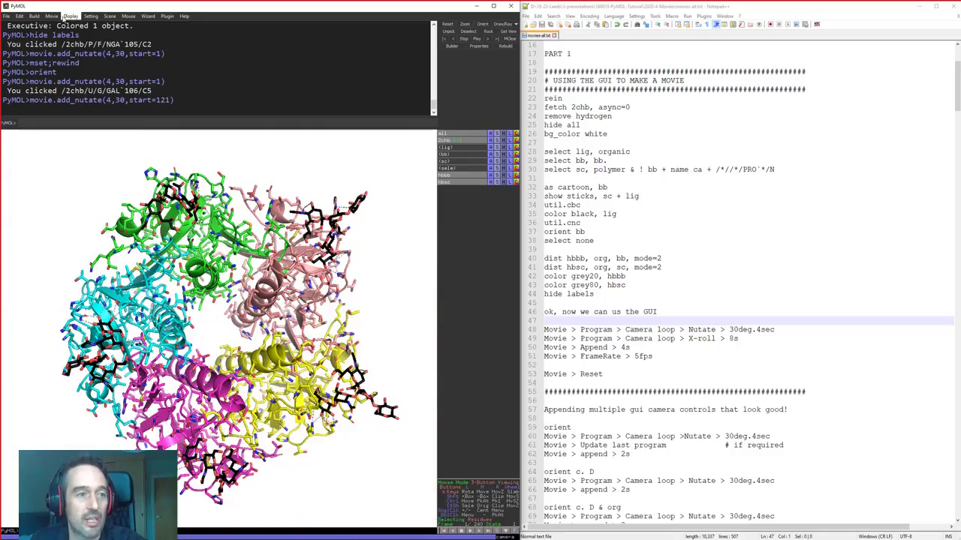
# Clear the two-loop movie with a reset and run "orient" to frame the whole structure
pyautogui.click(52, 16)
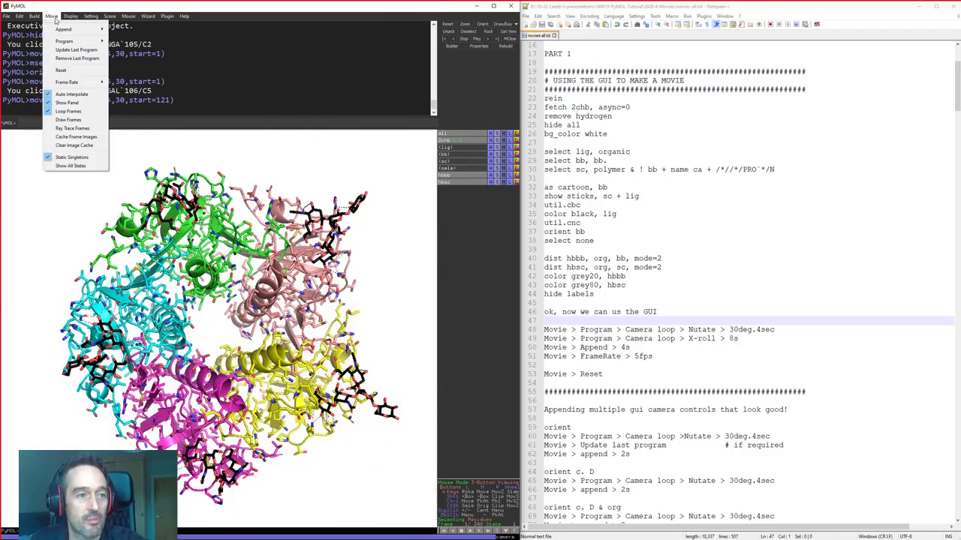
pyautogui.click(61, 70)
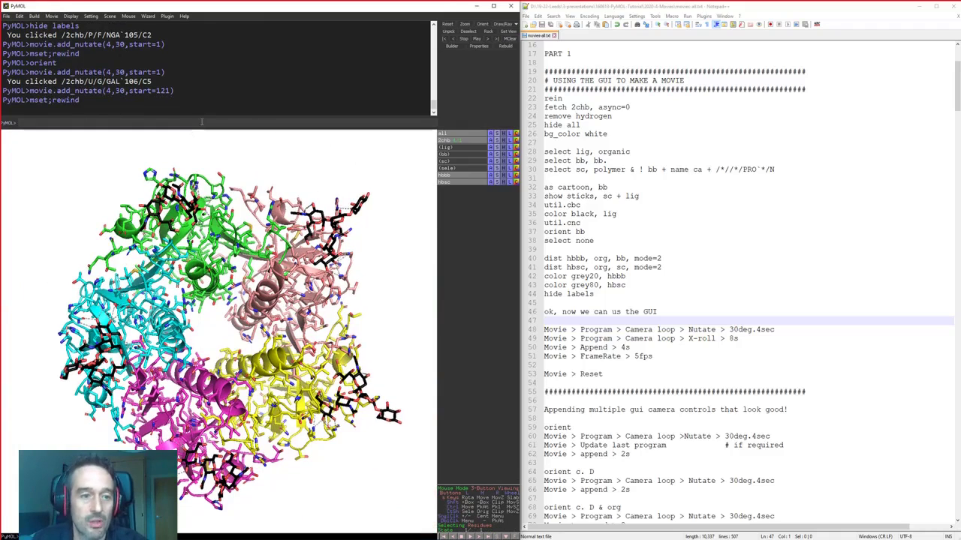
pyautogui.write('orient')
pyautogui.press('Return')
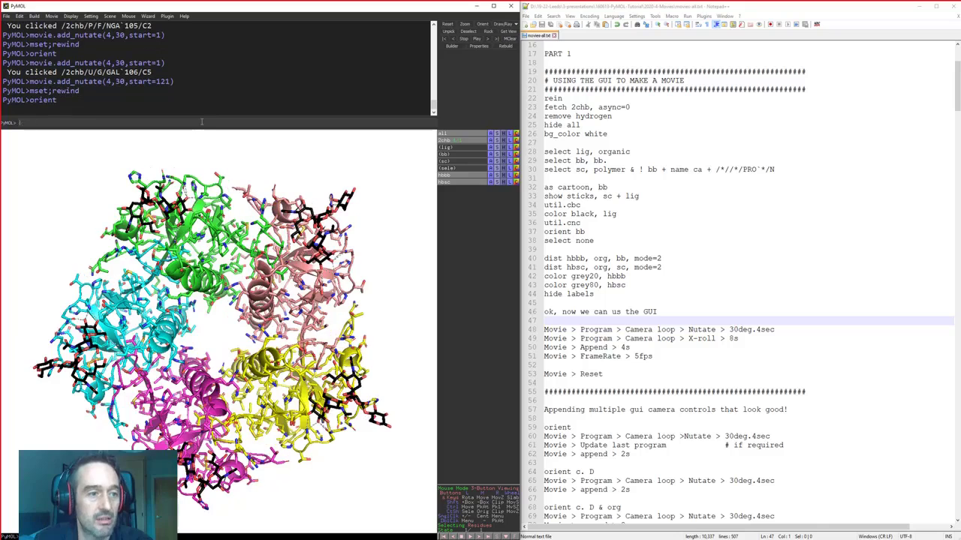
# Start the movie with a camera loop that nutates the whole structure 30 degrees over 4 seconds
pyautogui.click(51, 16)
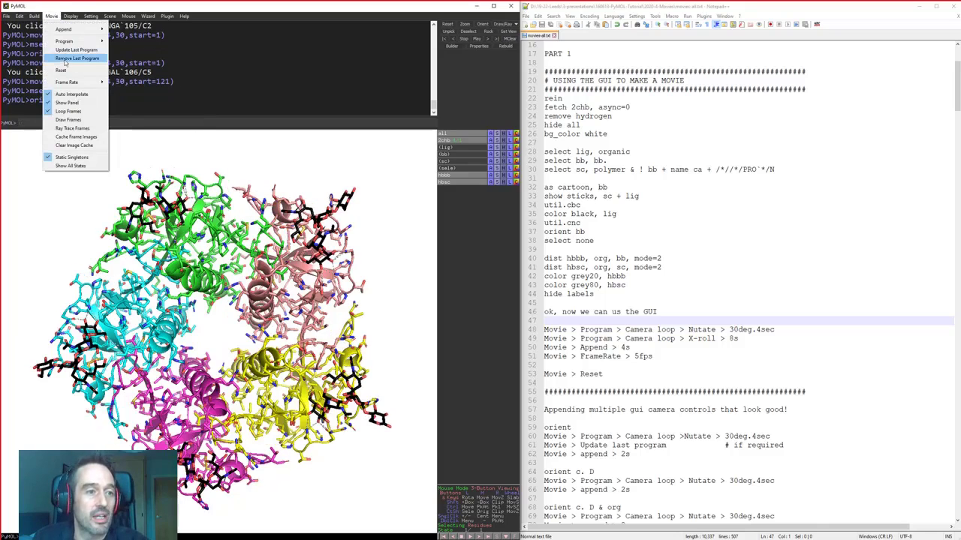
pyautogui.moveTo(67, 43)
pyautogui.moveTo(134, 47)
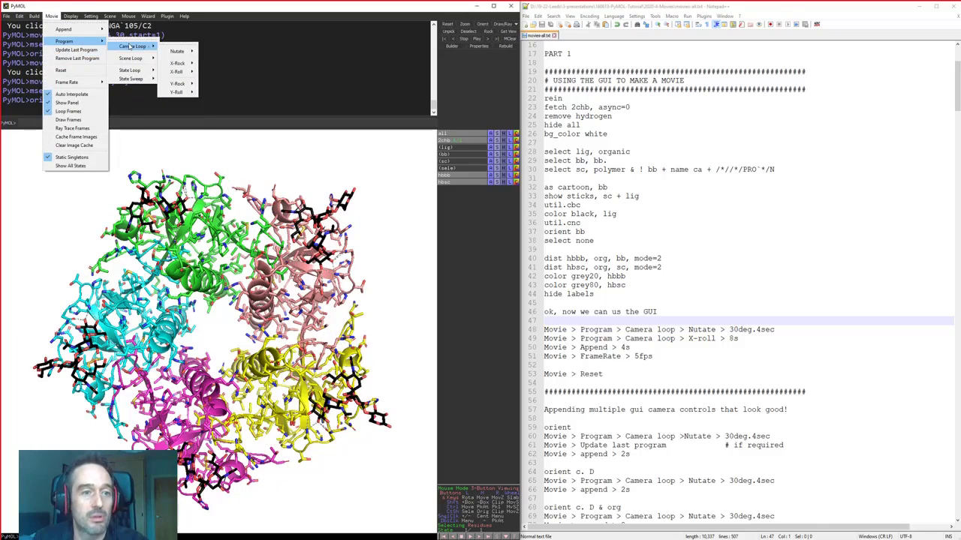
pyautogui.moveTo(174, 51)
pyautogui.click(226, 88)
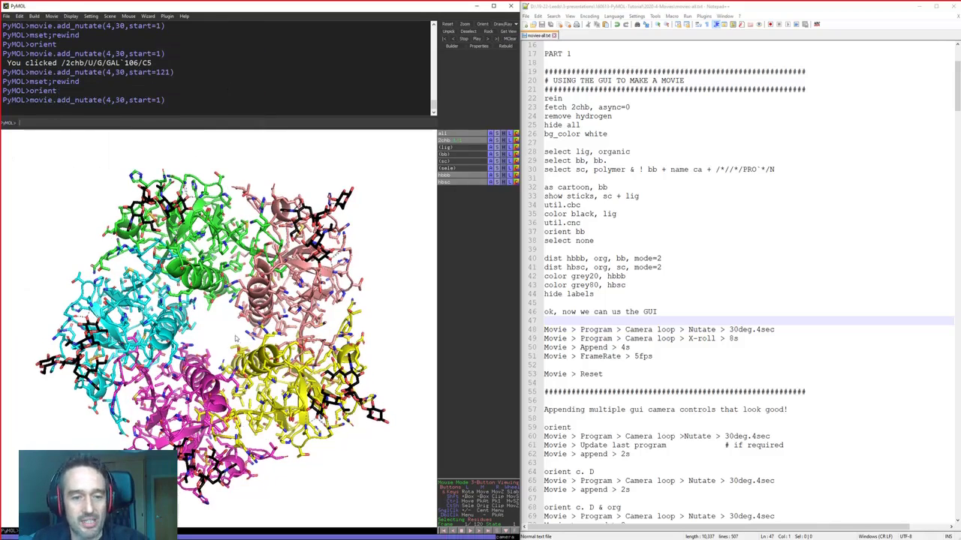
# Append 2 seconds to the end of the movie
pyautogui.click(51, 16)
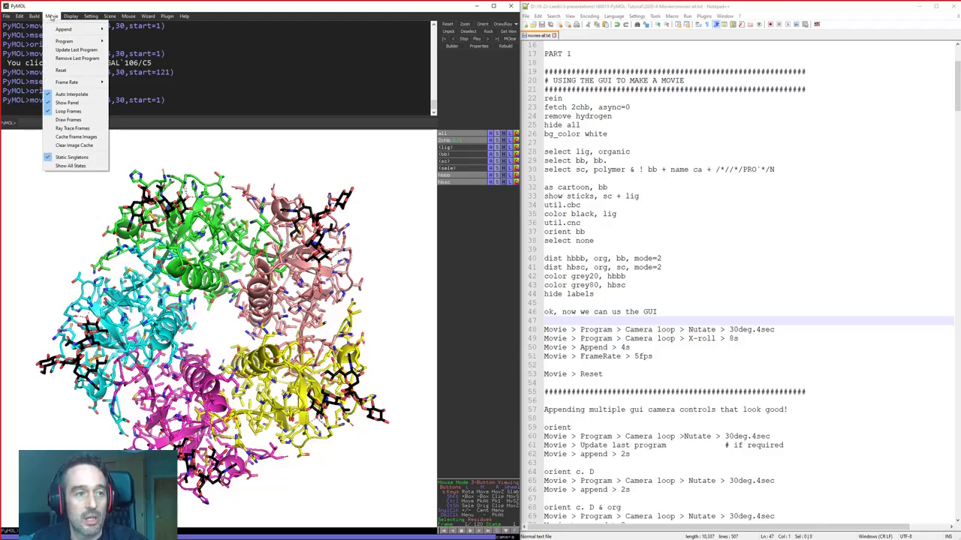
pyautogui.moveTo(57, 32)
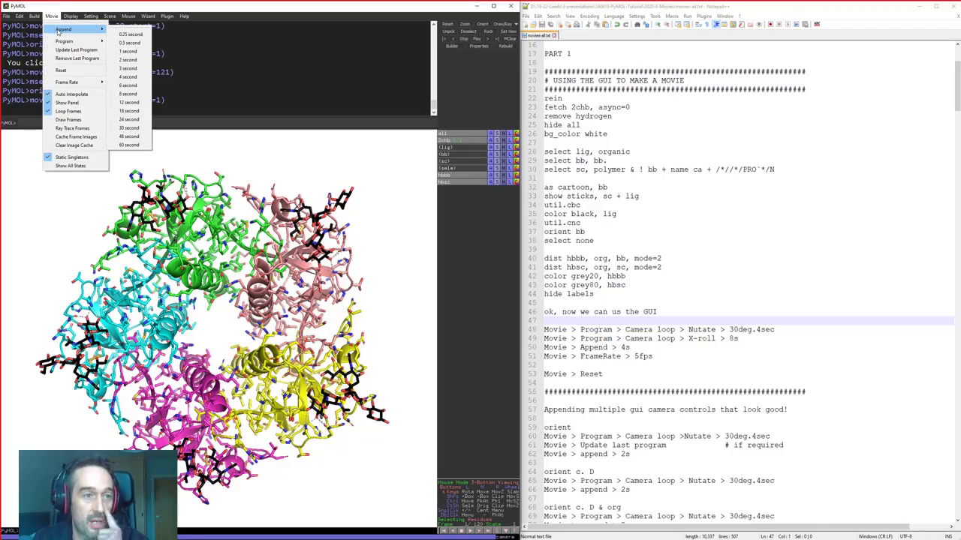
pyautogui.click(133, 51)
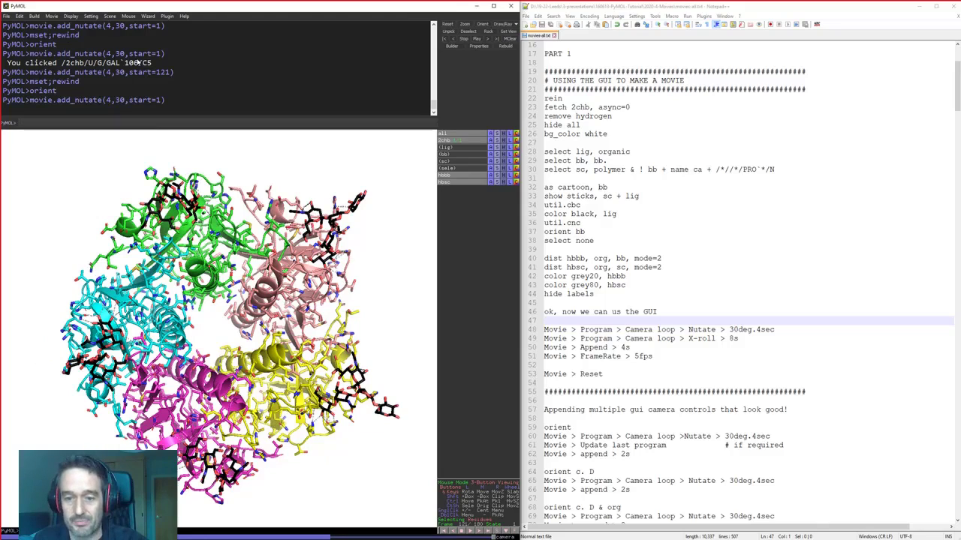
pyautogui.click(51, 16)
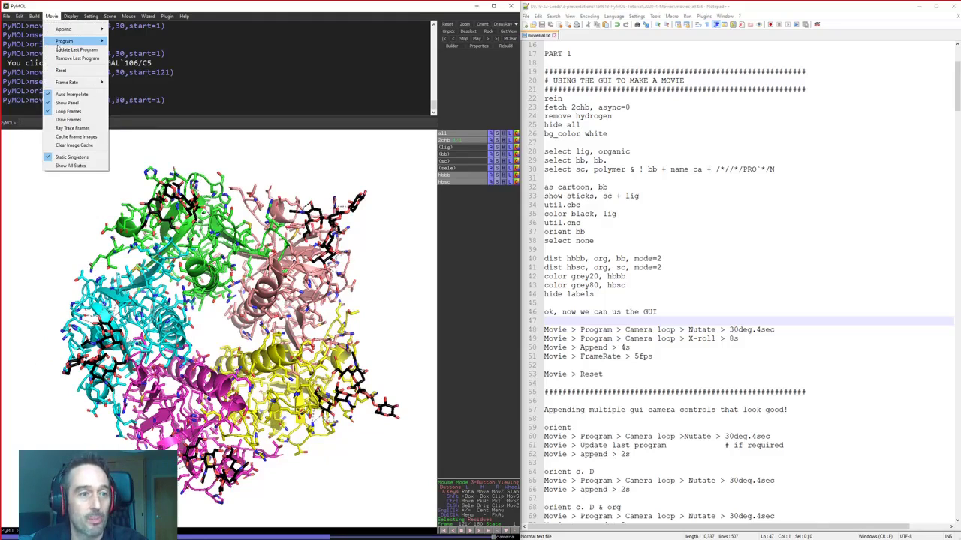
pyautogui.moveTo(68, 42)
pyautogui.moveTo(132, 46)
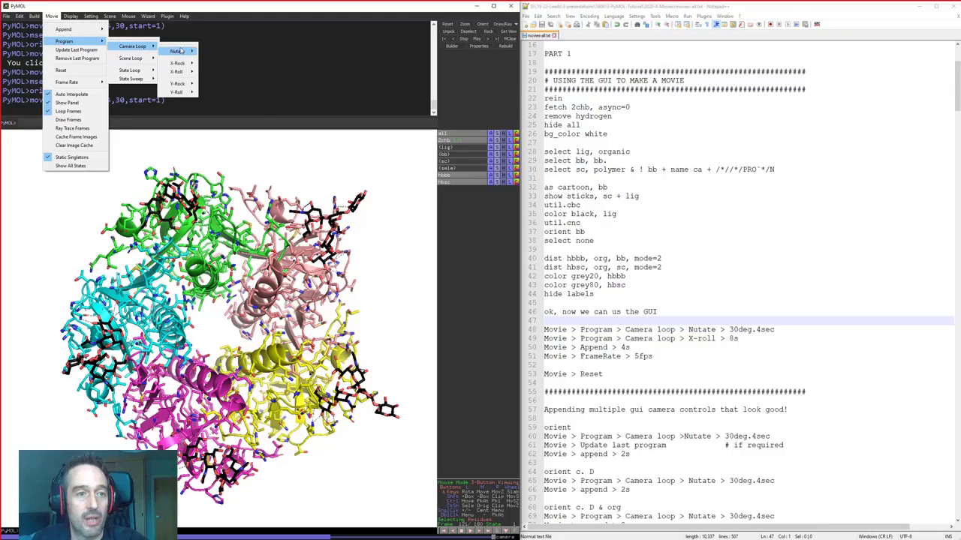
# Centre on the black ligand beside the yellow chain and frame its binding site close up
pyautogui.moveTo(177, 91)
pyautogui.click(382, 391)
pyautogui.middleClick(363, 385)
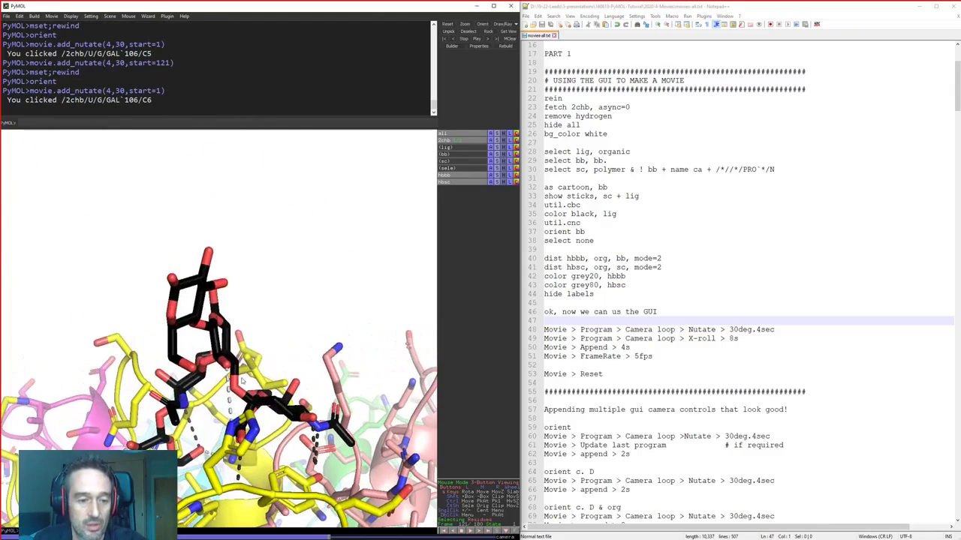
pyautogui.middleClick(215, 361)
pyautogui.scroll(-5, 252, 361)
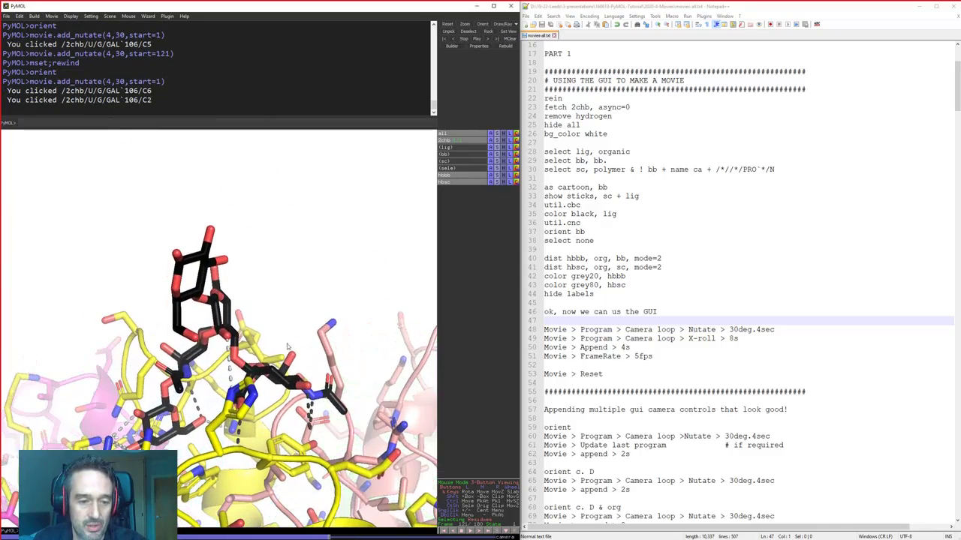
# Add a camera loop to the movie that nutates the ligand close-up 30 degrees over 4 seconds
pyautogui.click(51, 16)
pyautogui.moveTo(79, 44)
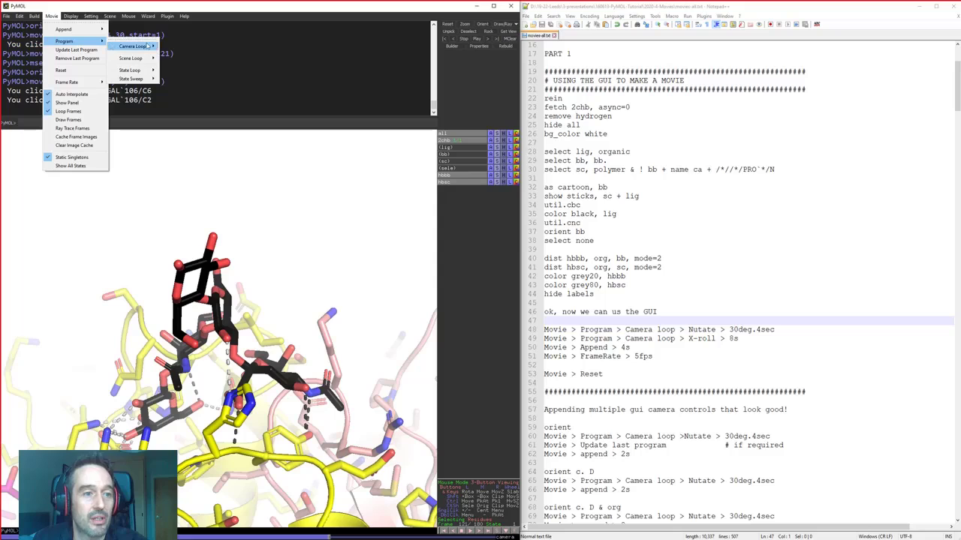
pyautogui.moveTo(134, 46)
pyautogui.moveTo(179, 53)
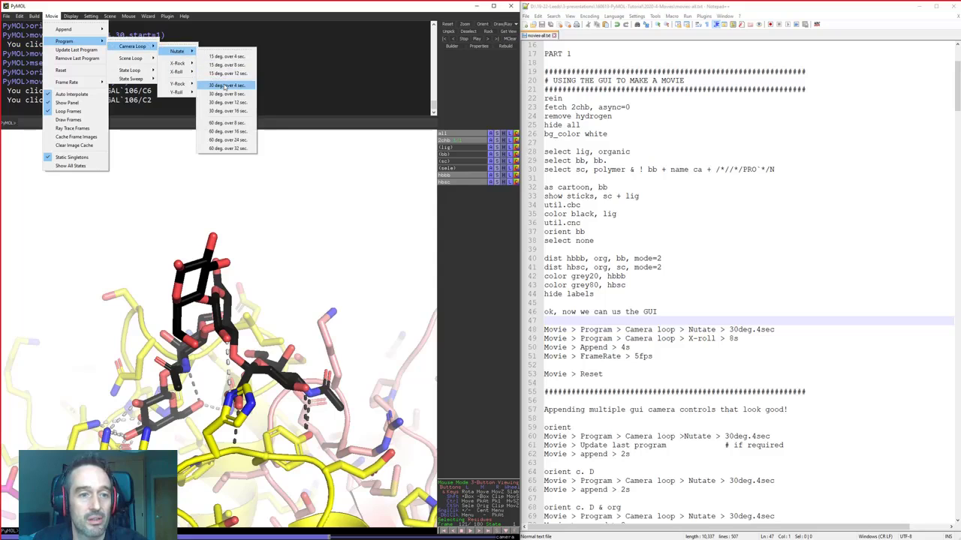
pyautogui.click(224, 86)
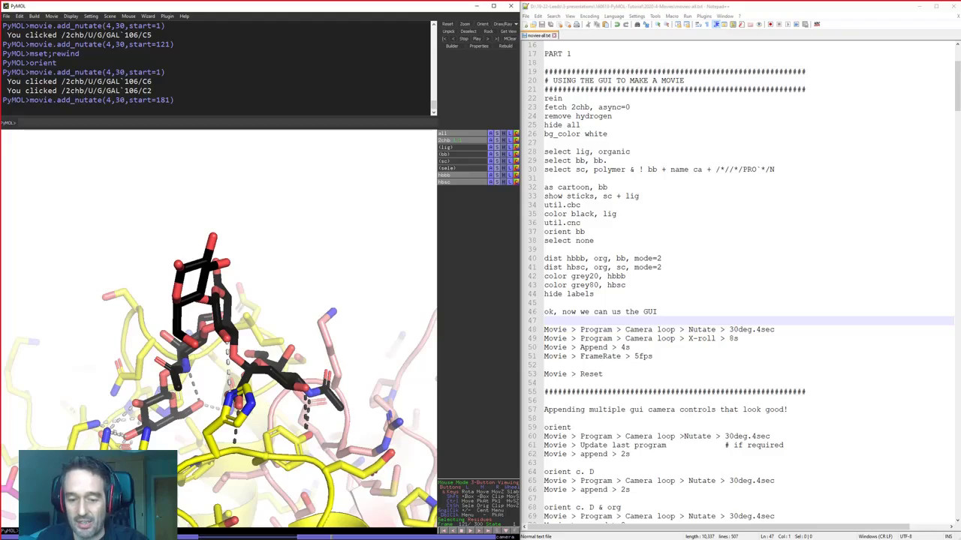
# Rewind the movie and play both nutate loops with the pause between them
pyautogui.click(444, 531)
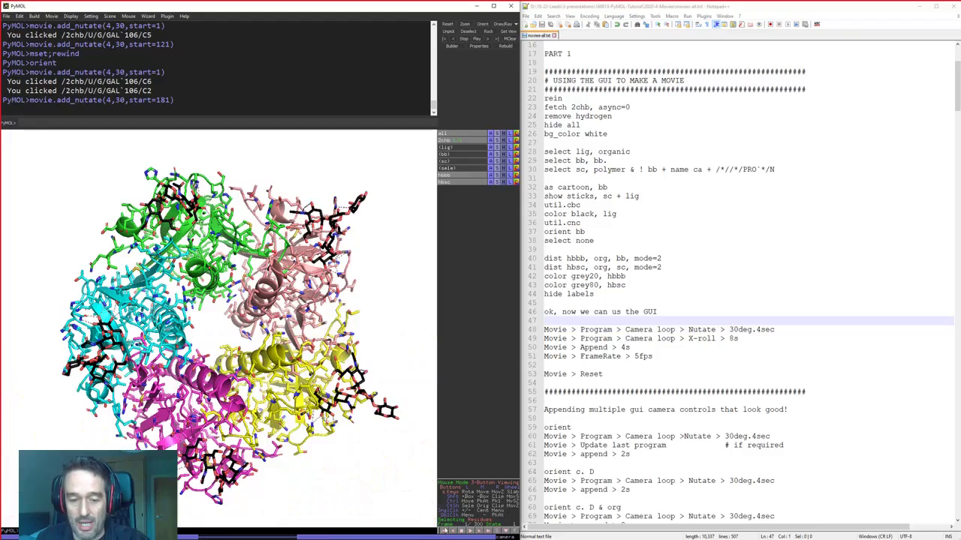
pyautogui.click(470, 531)
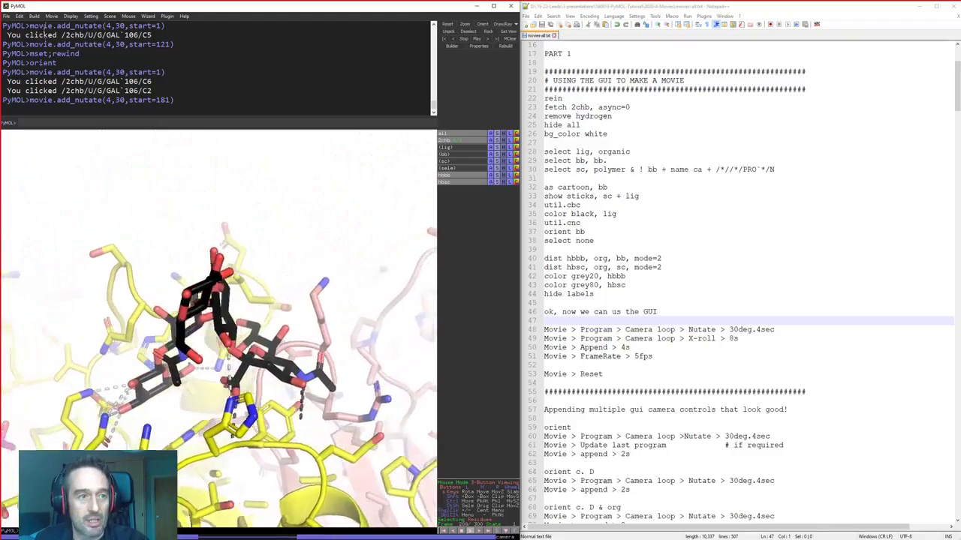
pyautogui.click(51, 16)
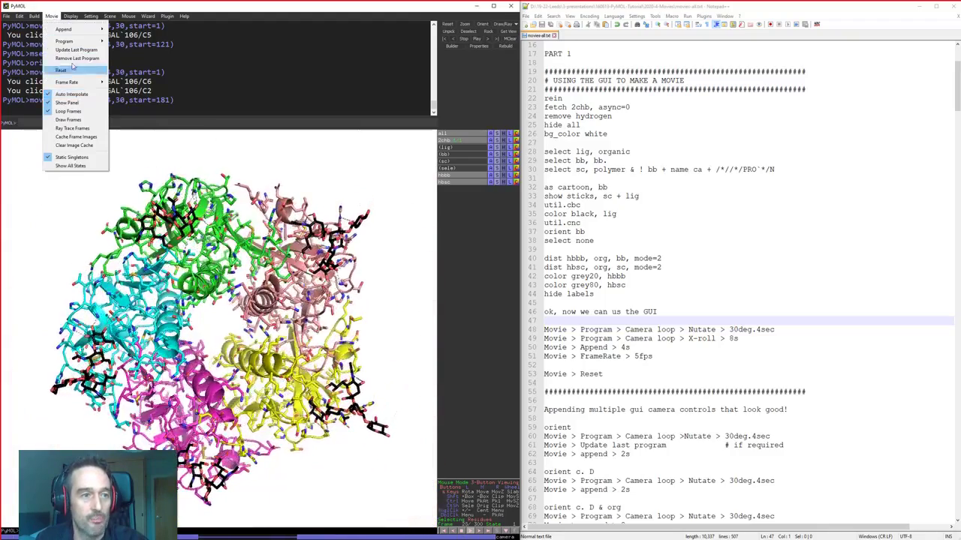
pyautogui.click(135, 69)
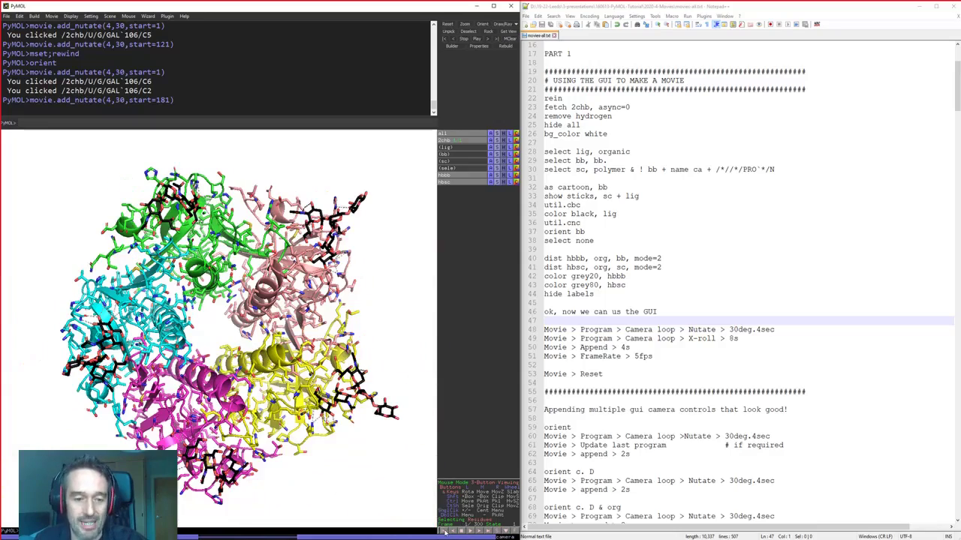
# Append 2 seconds after the ligand loop and preview the movie from its first frame
pyautogui.click(51, 16)
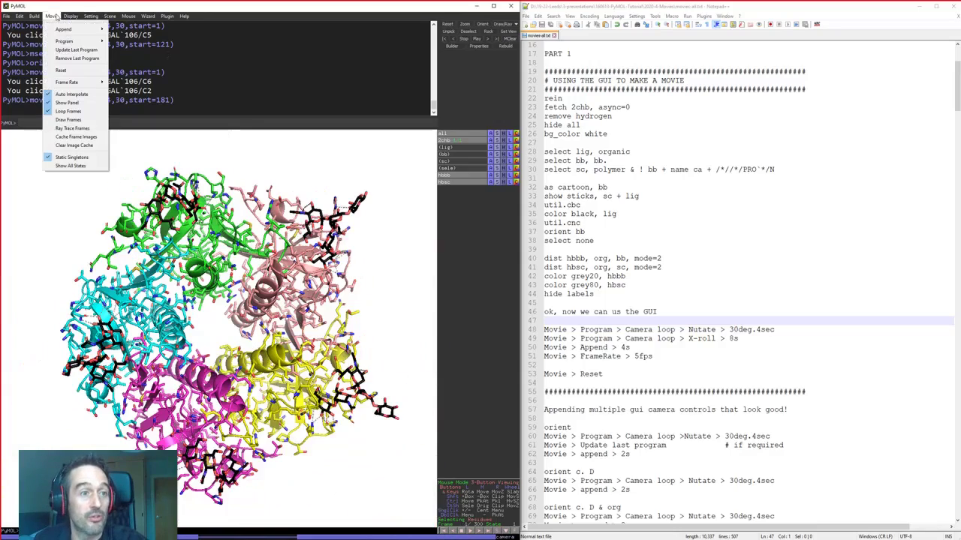
pyautogui.moveTo(60, 28)
pyautogui.click(126, 58)
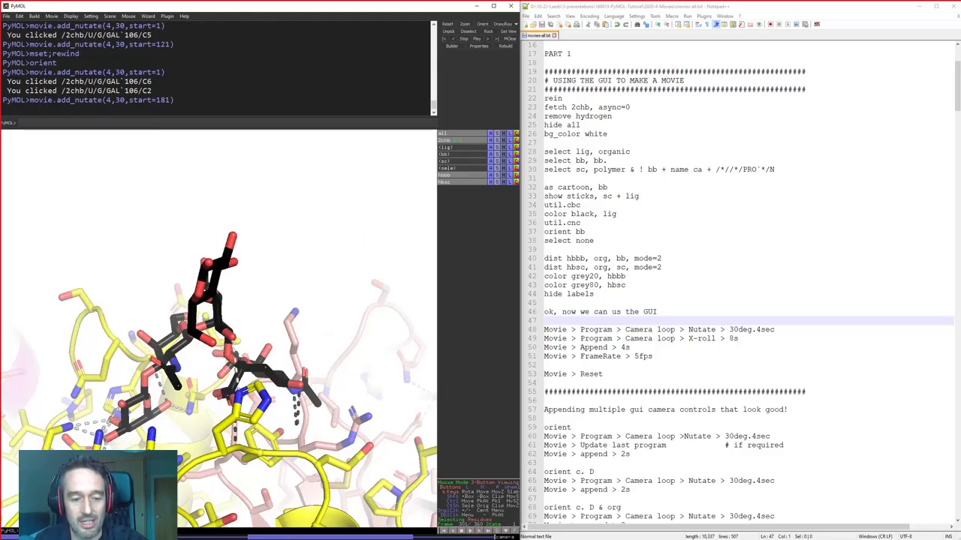
pyautogui.click(445, 532)
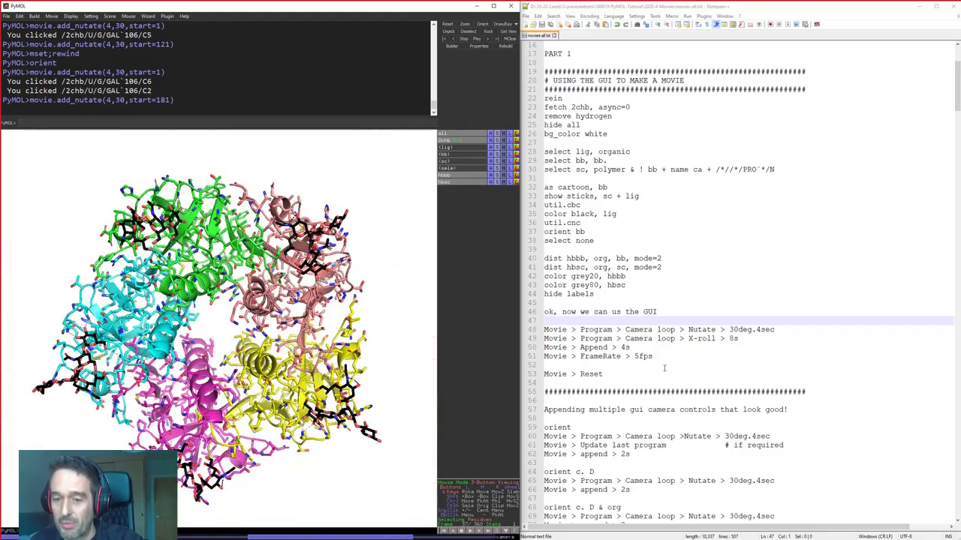
# Reset the movie as listed in the notes and run "orient" to frame the whole structure
pyautogui.moveTo(632, 372); pyautogui.dragTo(534, 380)
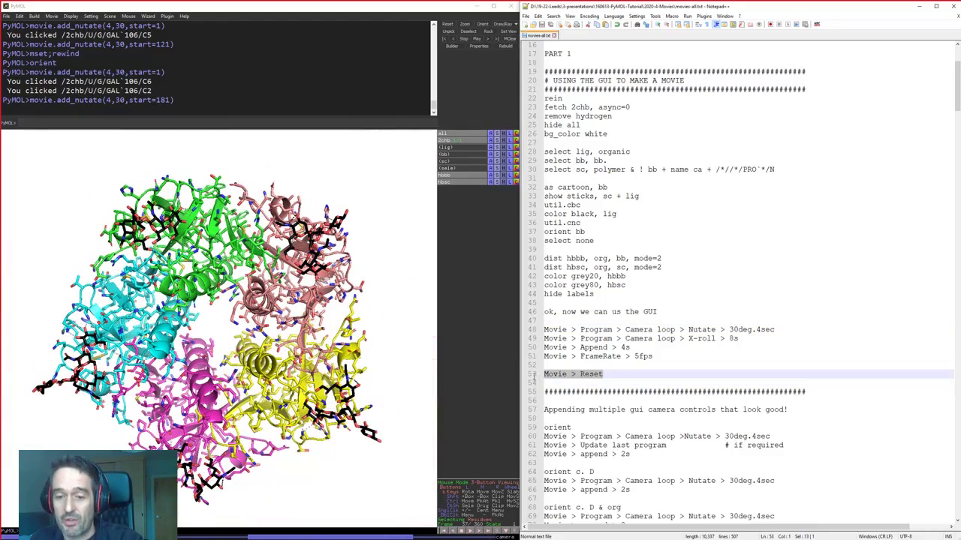
pyautogui.click(51, 16)
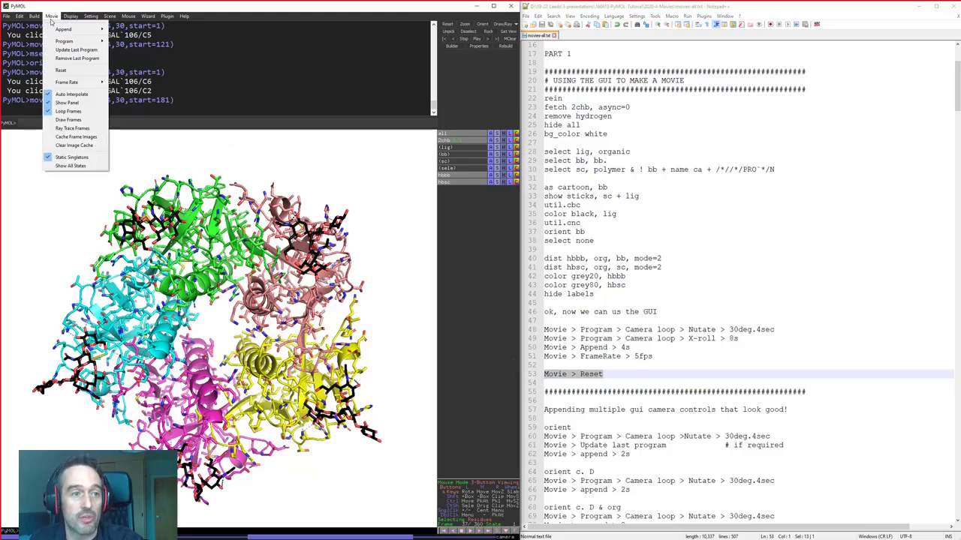
pyautogui.click(66, 72)
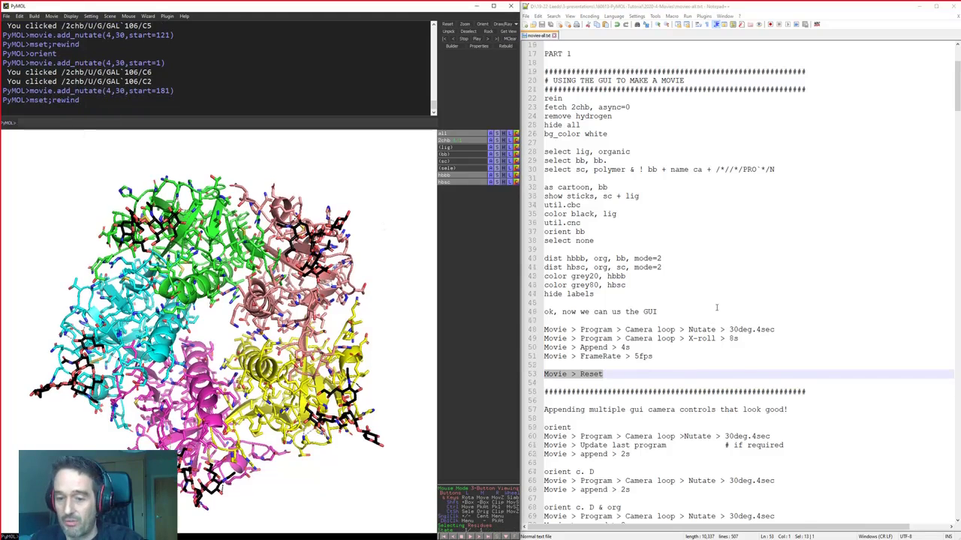
pyautogui.scroll(-8, 716, 307)
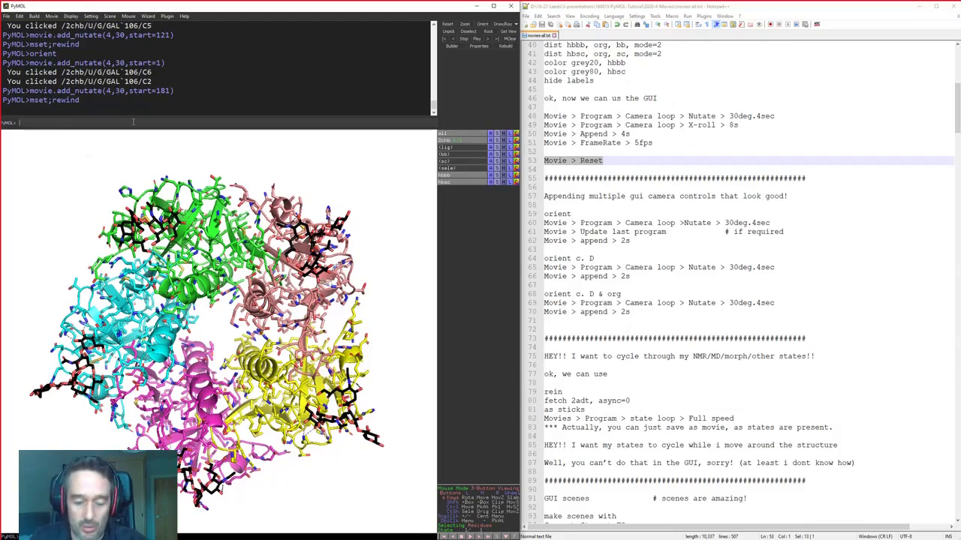
pyautogui.press('Return')
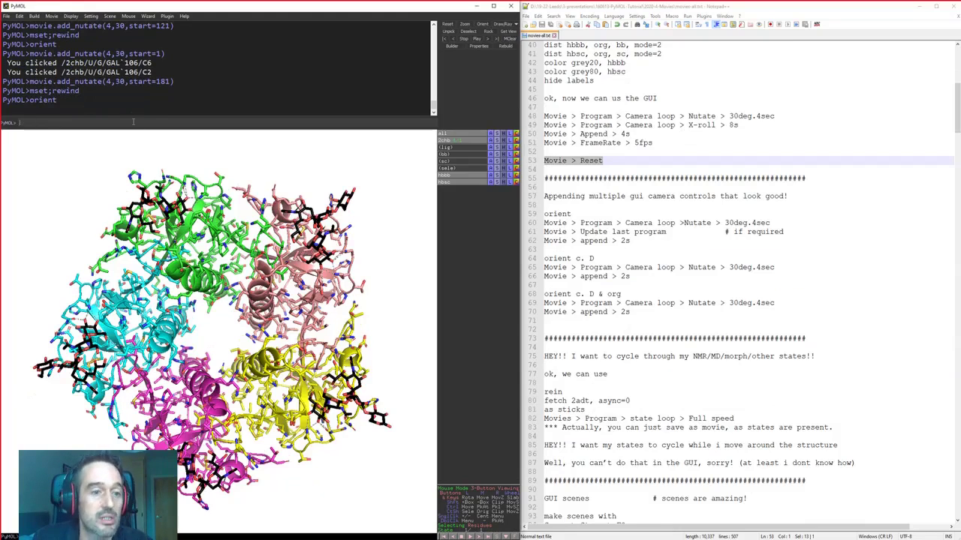
# Add an X-Rock camera loop of 60 degrees over 4 seconds for the whole structure and play it
pyautogui.click(51, 15)
pyautogui.moveTo(75, 41)
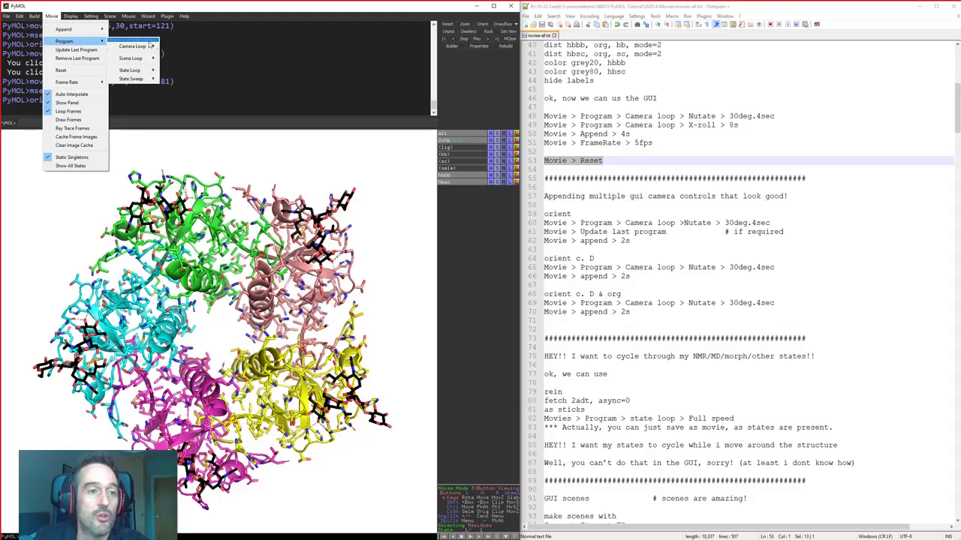
pyautogui.moveTo(149, 48)
pyautogui.moveTo(183, 64)
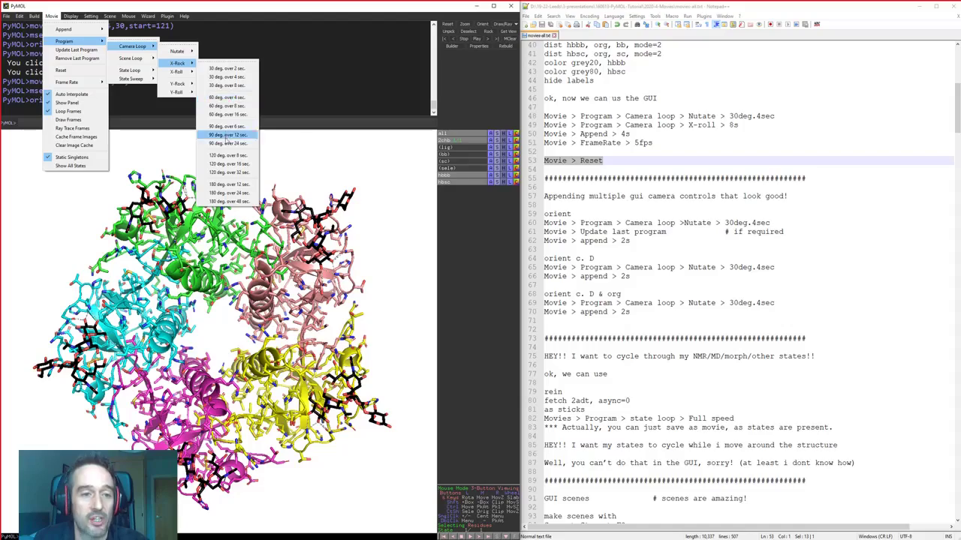
pyautogui.click(227, 97)
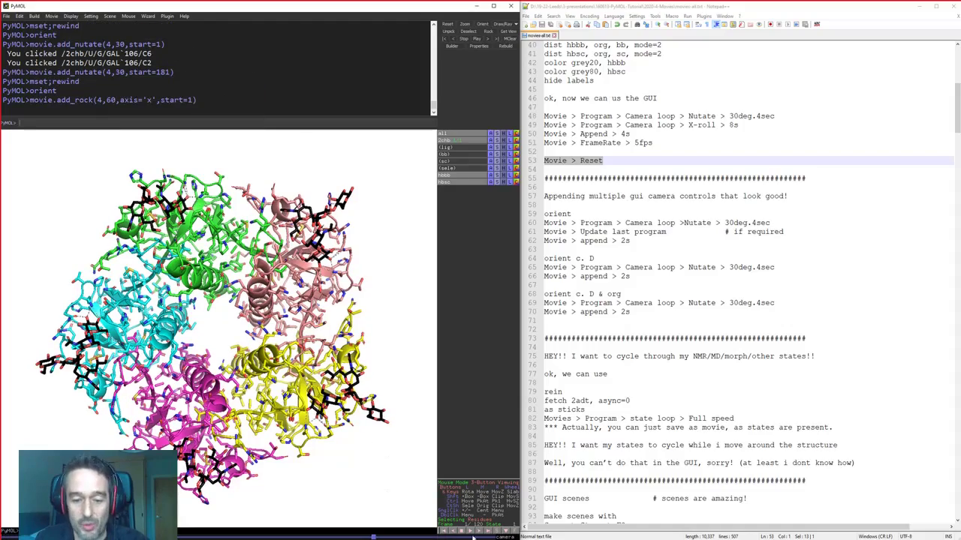
pyautogui.click(469, 532)
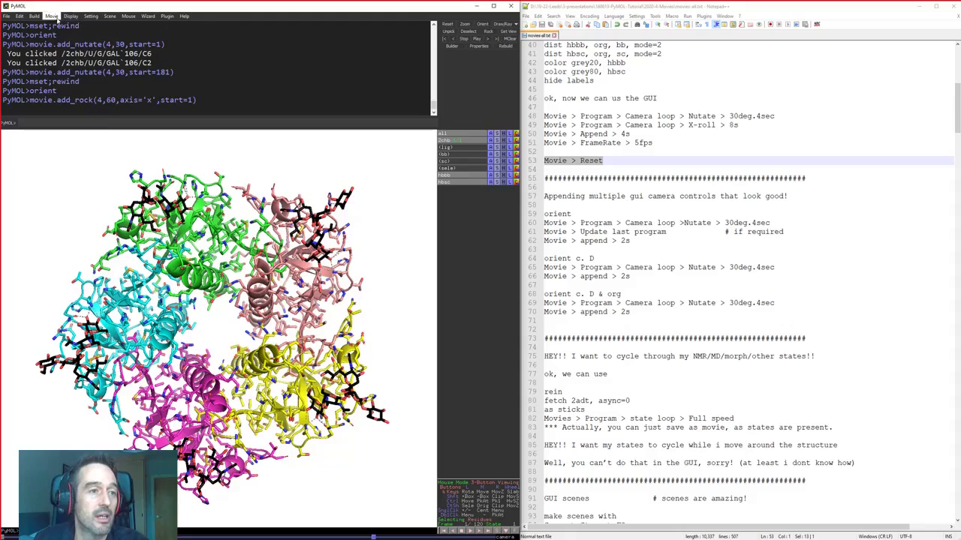
pyautogui.click(56, 18)
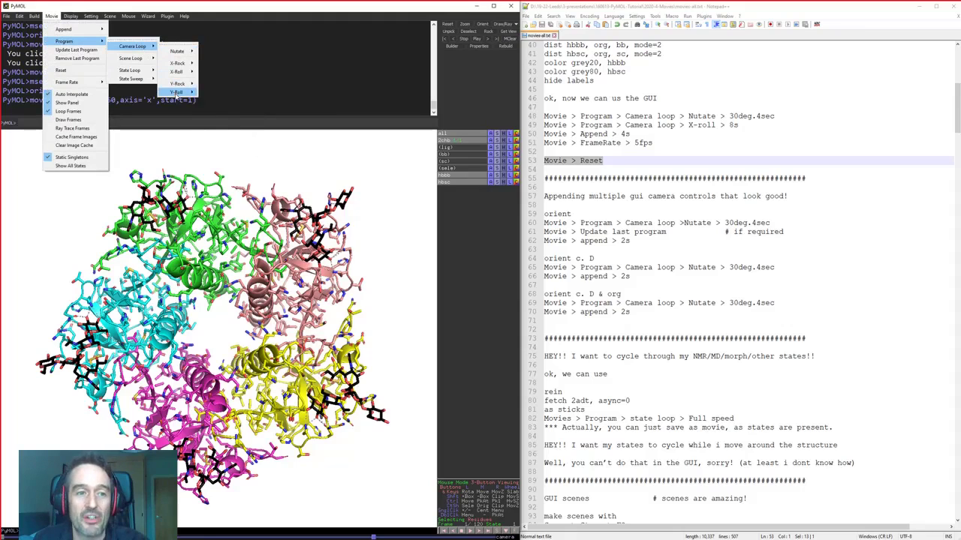
pyautogui.moveTo(179, 85)
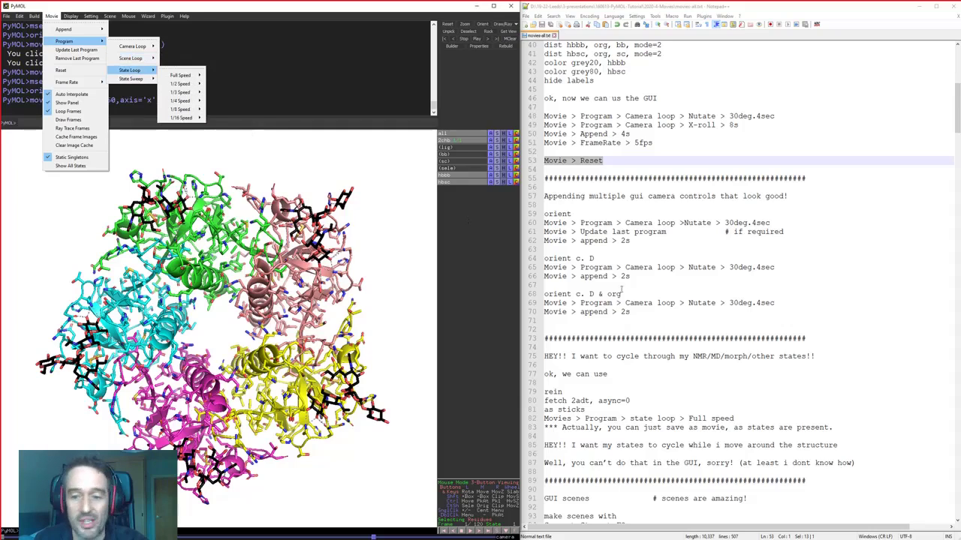
# Review the notes on appending multiple GUI camera controls, including the "orient c. D" and "orient c. D & org" views
pyautogui.click(658, 293)
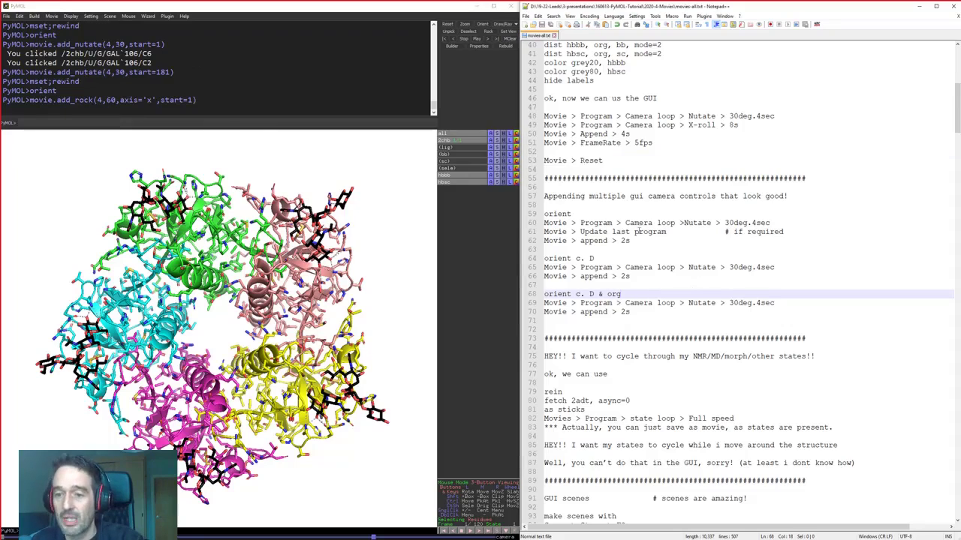
pyautogui.moveTo(545, 196); pyautogui.dragTo(827, 197)
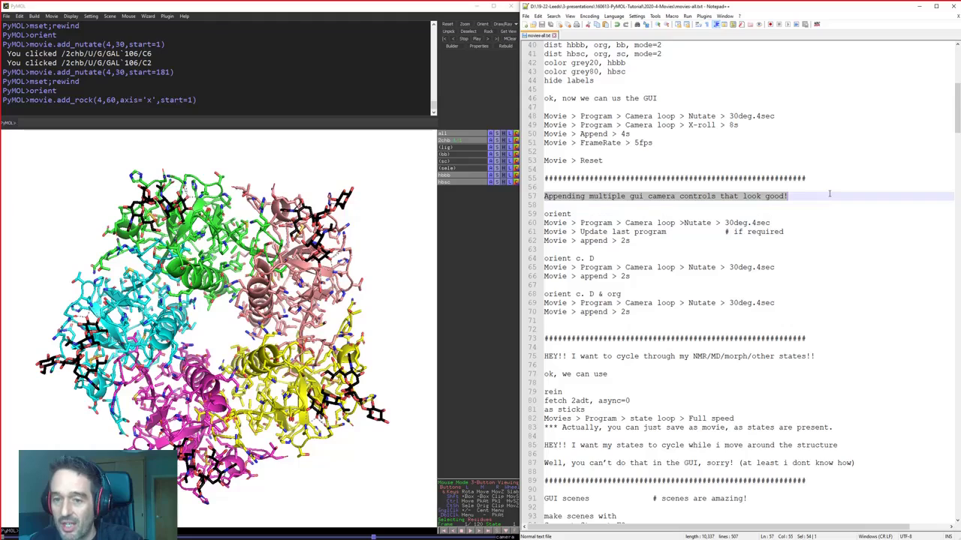
pyautogui.moveTo(829, 194); pyautogui.dragTo(824, 247)
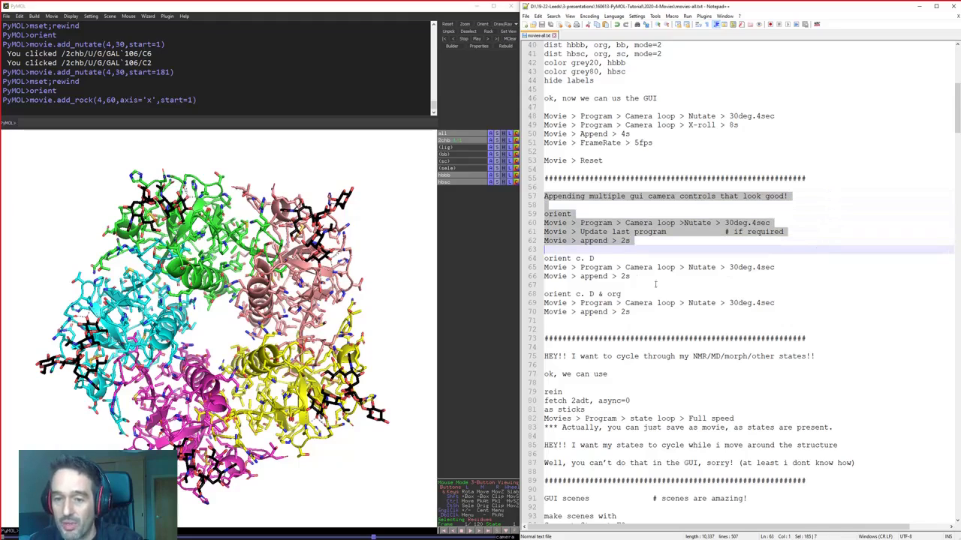
pyautogui.moveTo(595, 258); pyautogui.dragTo(544, 258)
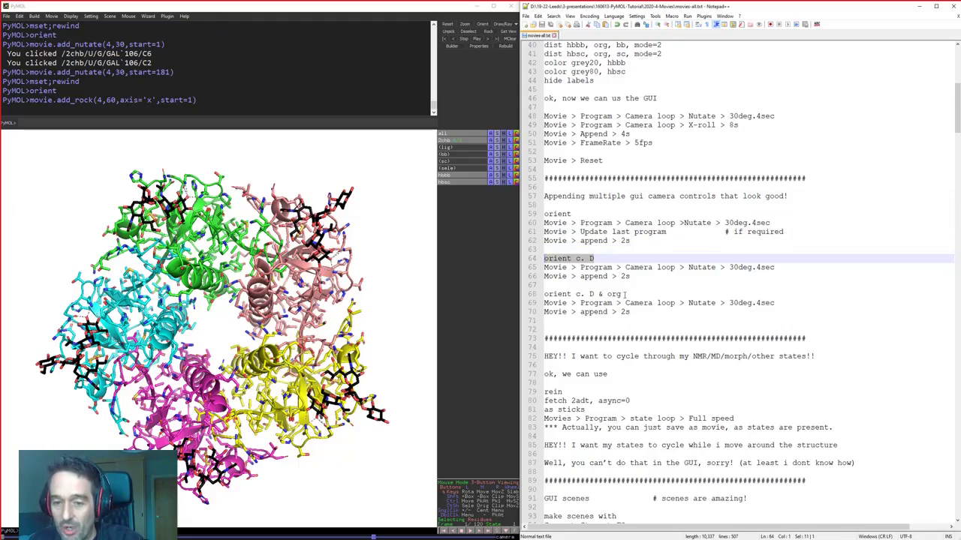
pyautogui.moveTo(624, 294); pyautogui.dragTo(544, 294)
pyautogui.scroll(-4, 666, 217)
pyautogui.click(666, 216)
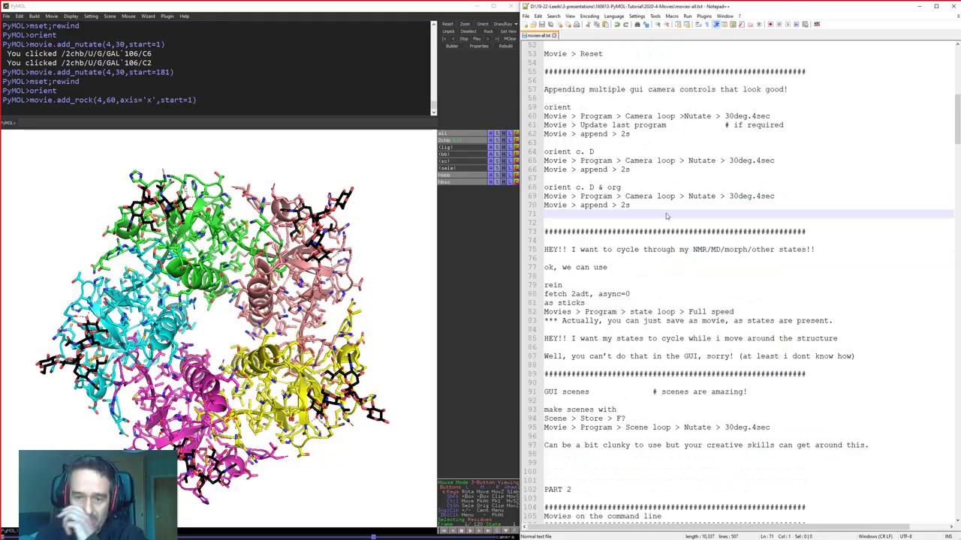
# Read the notes on cycling through NMR, MD, morph or other states, and return to the PyMOL command line
pyautogui.moveTo(572, 248); pyautogui.dragTo(751, 250)
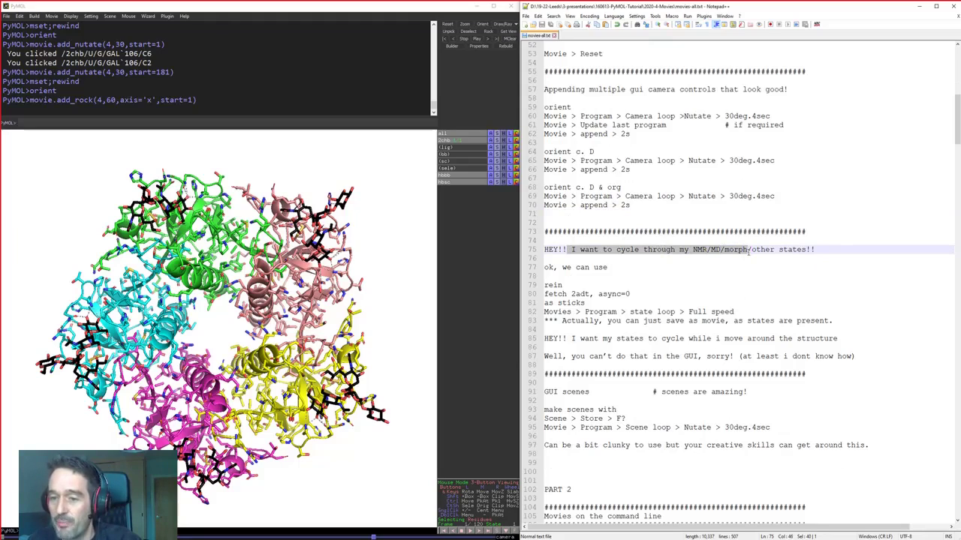
pyautogui.doubleClick(737, 250)
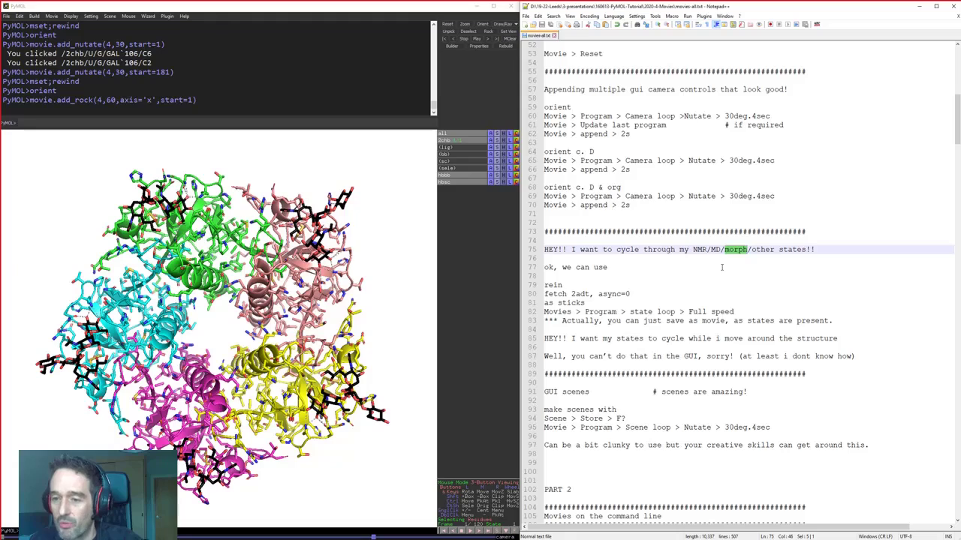
pyautogui.click(767, 259)
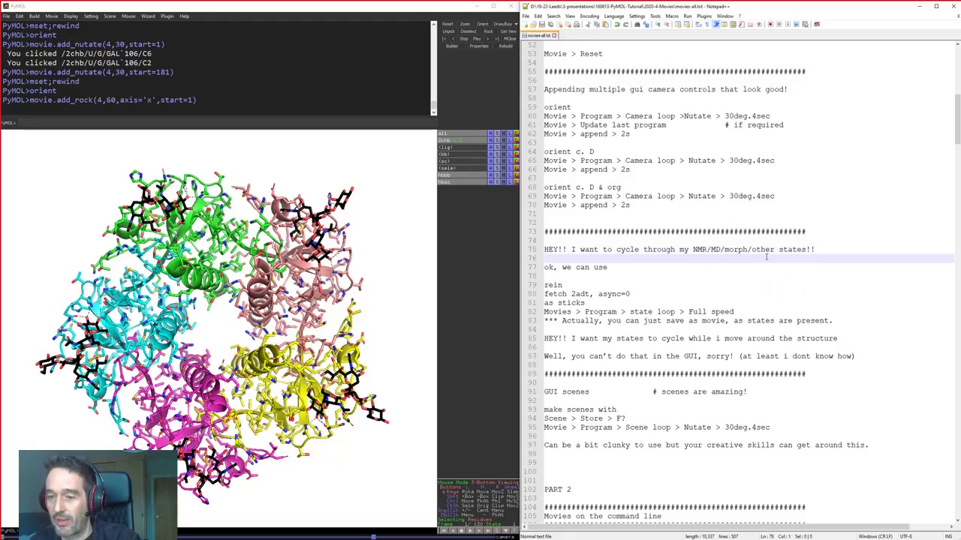
pyautogui.moveTo(557, 250); pyautogui.dragTo(796, 253)
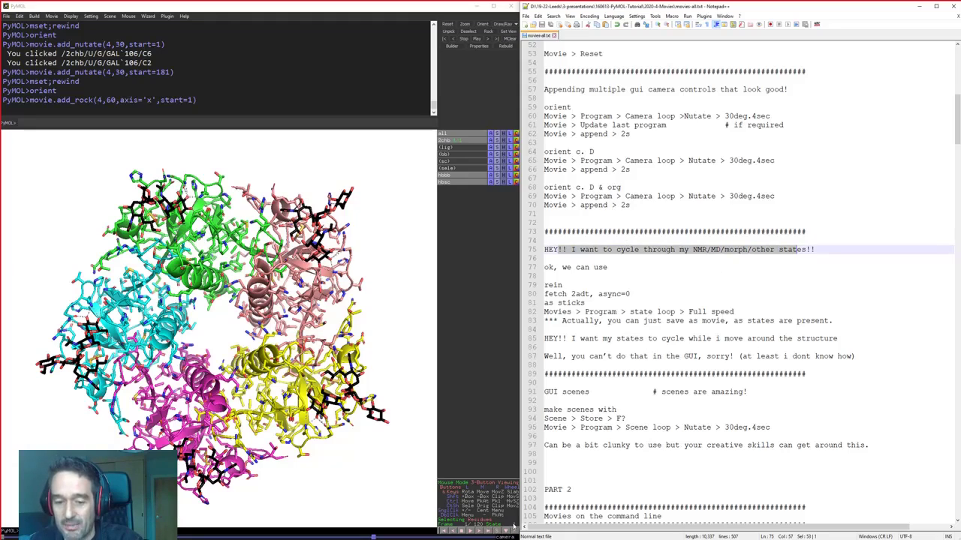
pyautogui.click(293, 124)
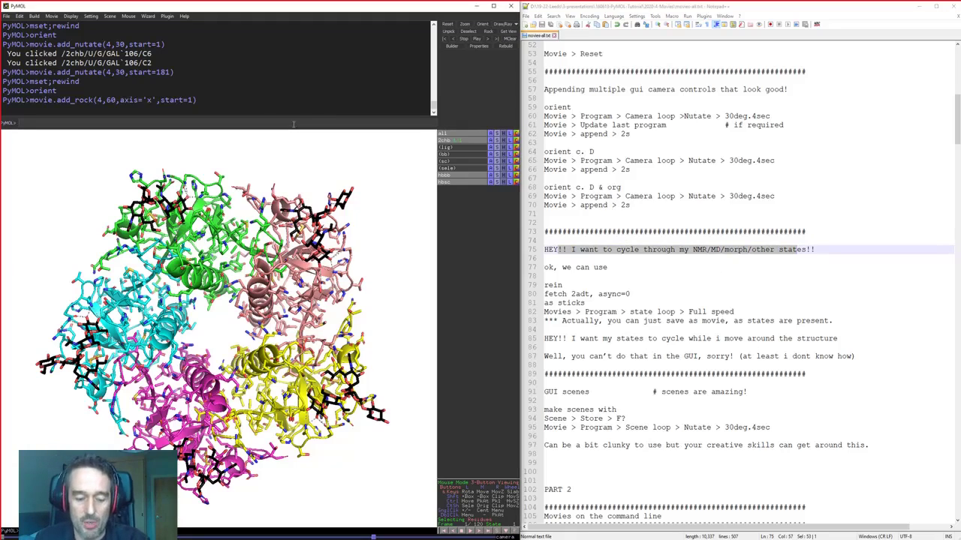
# Reinitialize the session, run the notes' commands "fetch 2adt, async=0" and "as sticks", and play through the structure's states
pyautogui.write('rein')
pyautogui.press('Return')
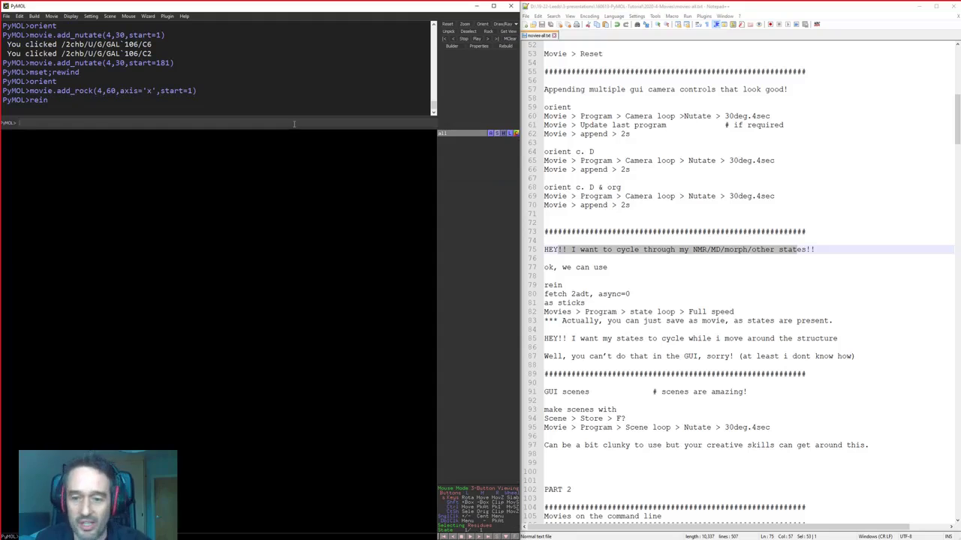
pyautogui.moveTo(585, 303); pyautogui.dragTo(544, 286)
pyautogui.hotkey('ctrl', 'c')
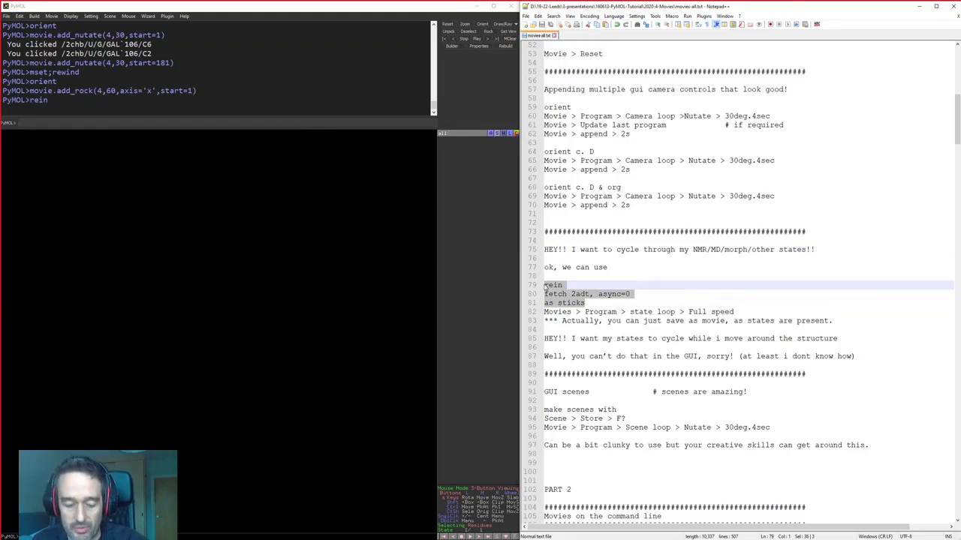
pyautogui.click(361, 124)
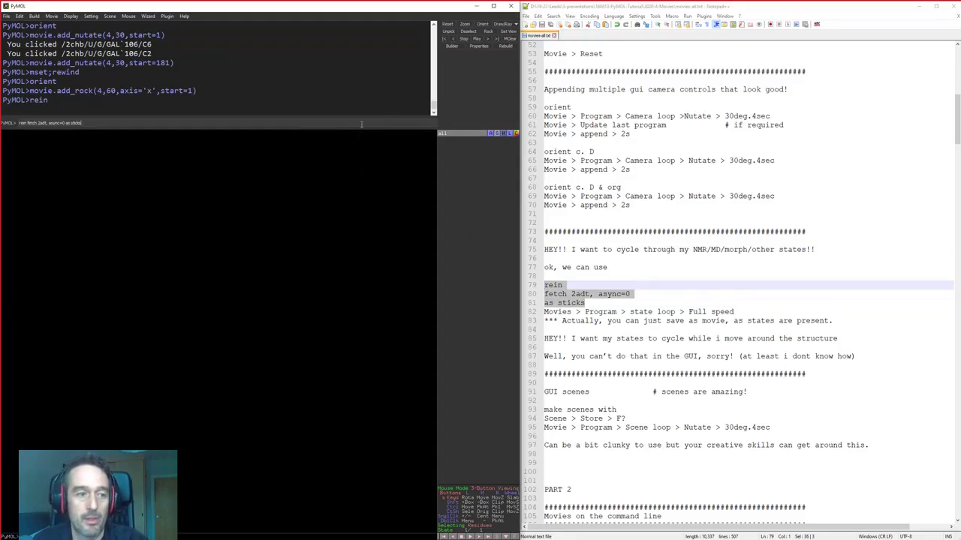
pyautogui.hotkey('ctrl', 'v')
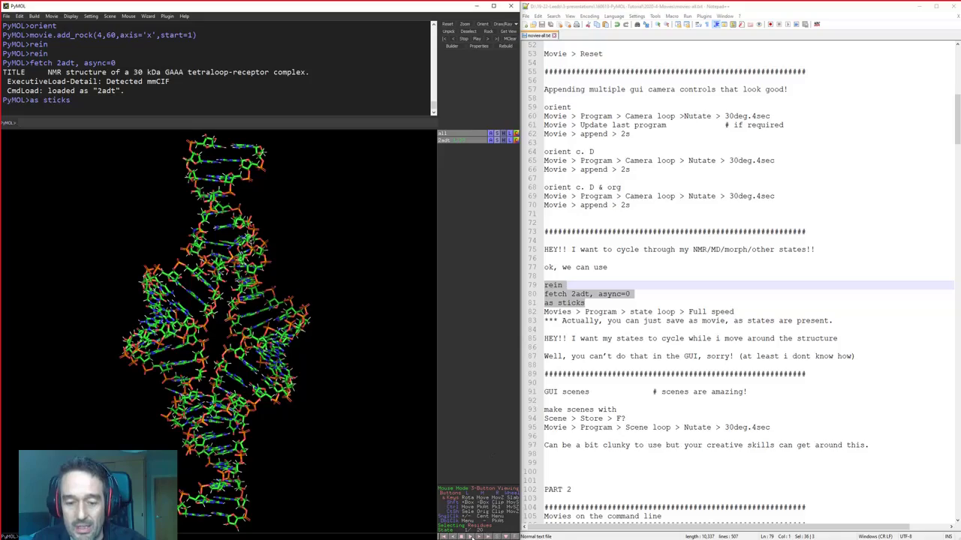
pyautogui.click(469, 535)
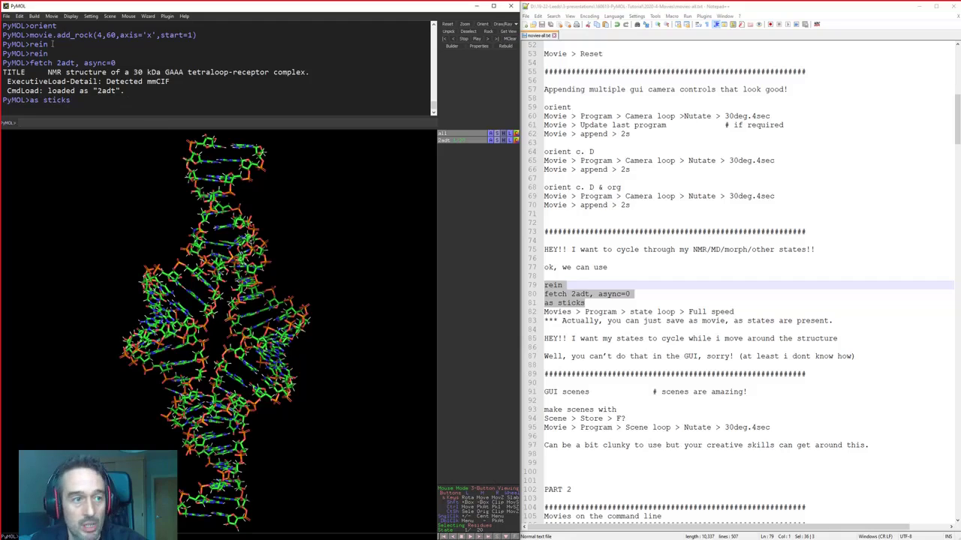
# Check which formats are offered for exporting the movie
pyautogui.click(6, 16)
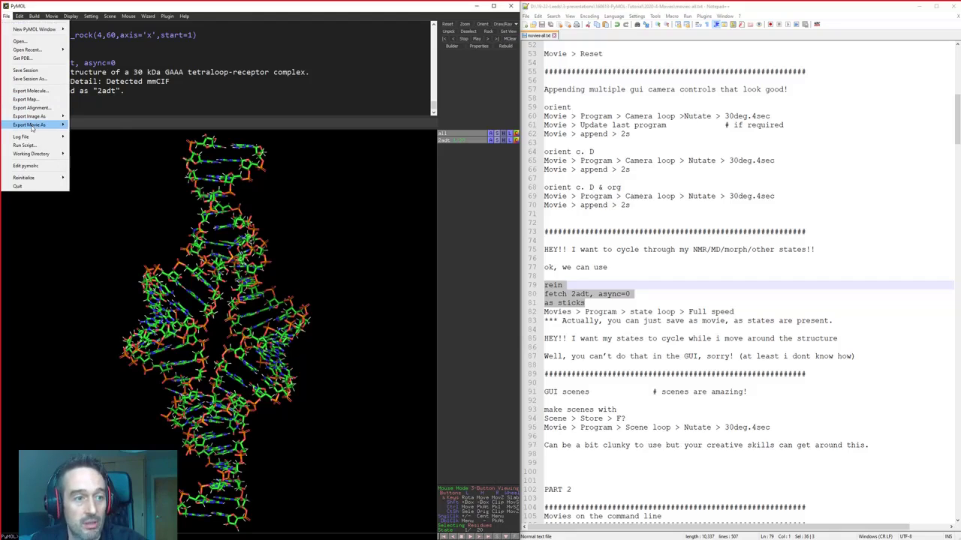
pyautogui.moveTo(32, 128)
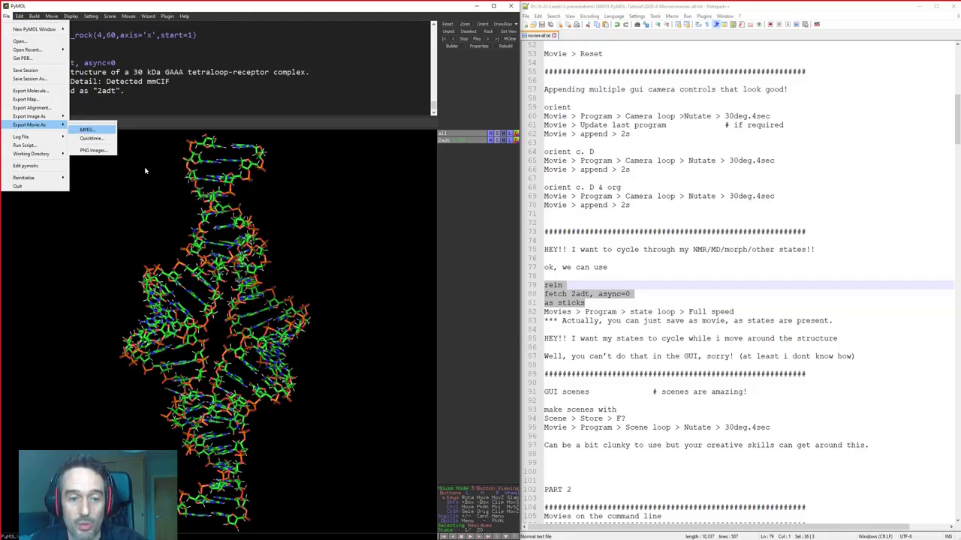
pyautogui.click(361, 417)
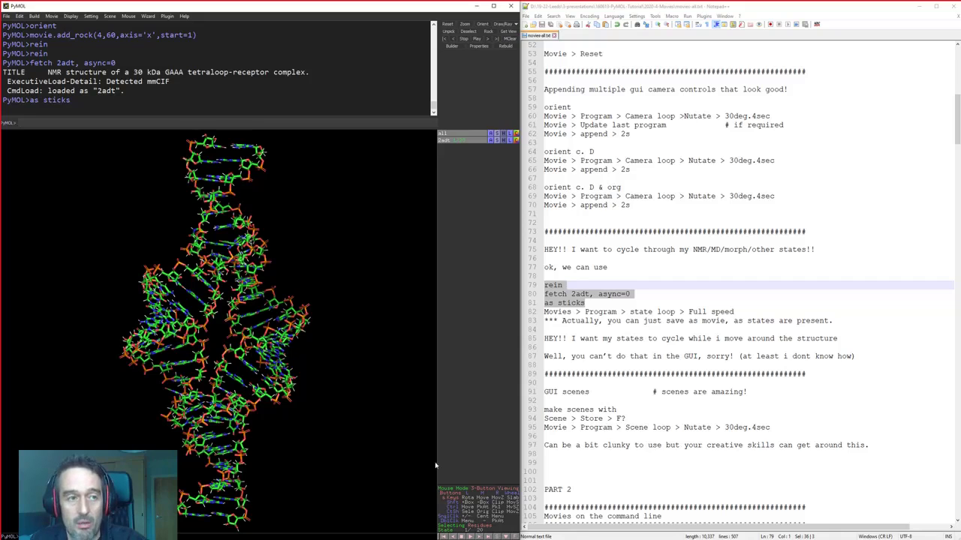
# Add a Y-Roll camera loop of 8 seconds for 2adt and play it
pyautogui.click(51, 17)
pyautogui.moveTo(75, 41)
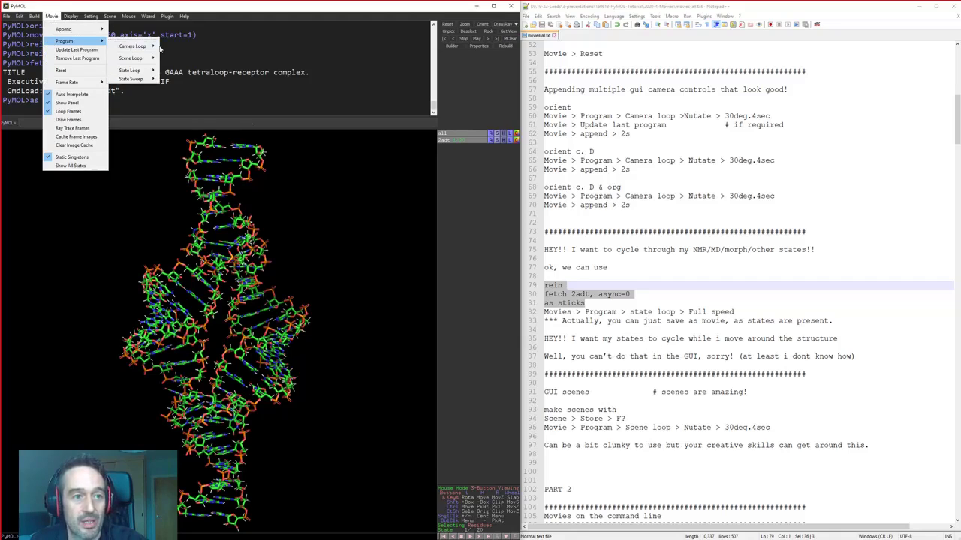
pyautogui.moveTo(150, 46)
pyautogui.moveTo(178, 73)
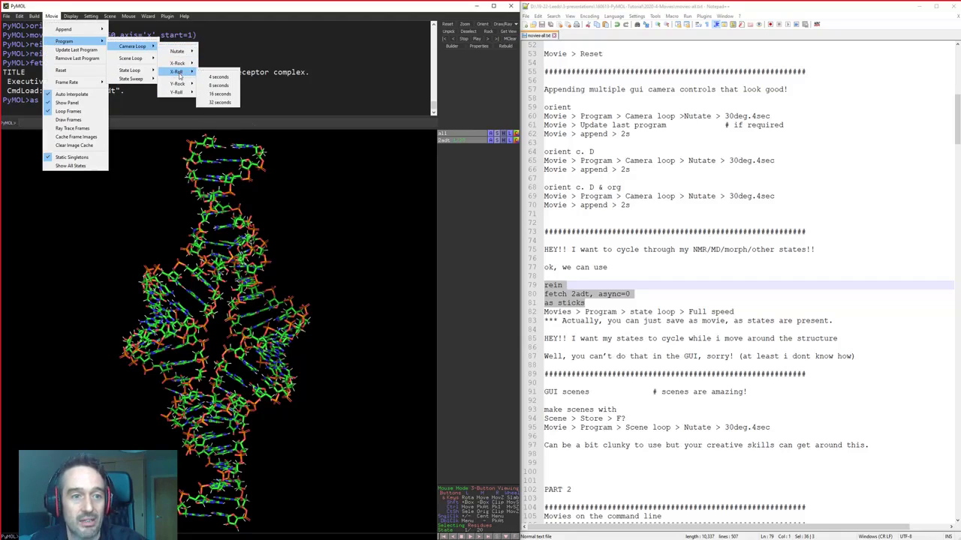
pyautogui.moveTo(177, 92)
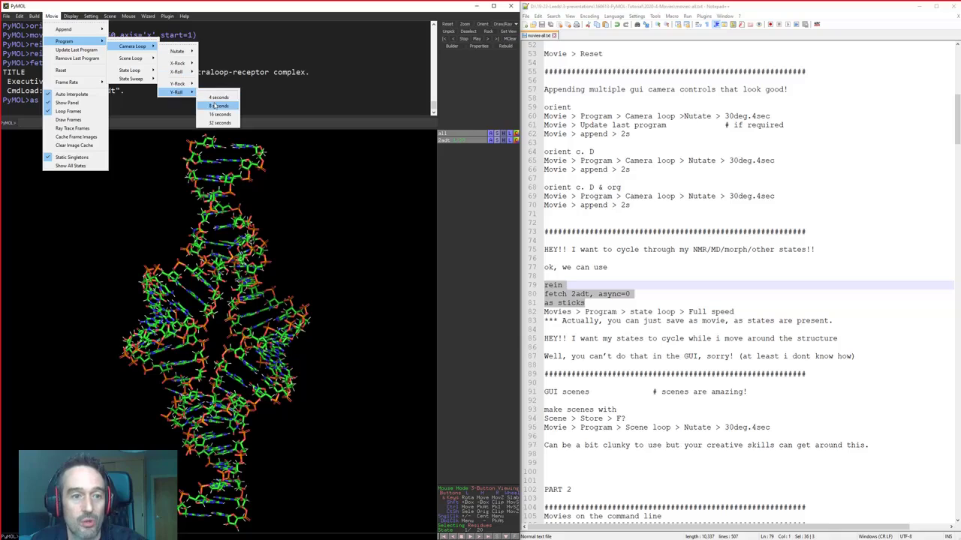
pyautogui.click(214, 105)
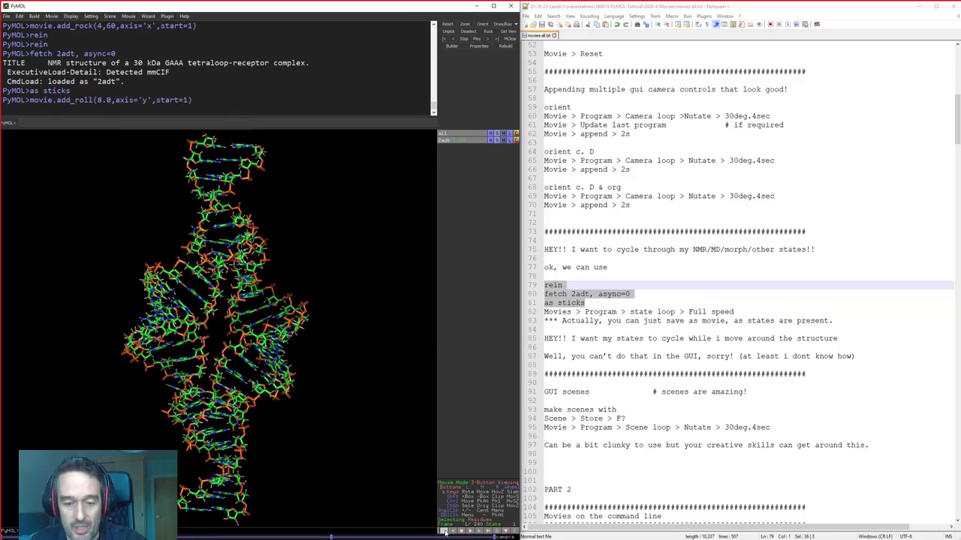
pyautogui.click(469, 530)
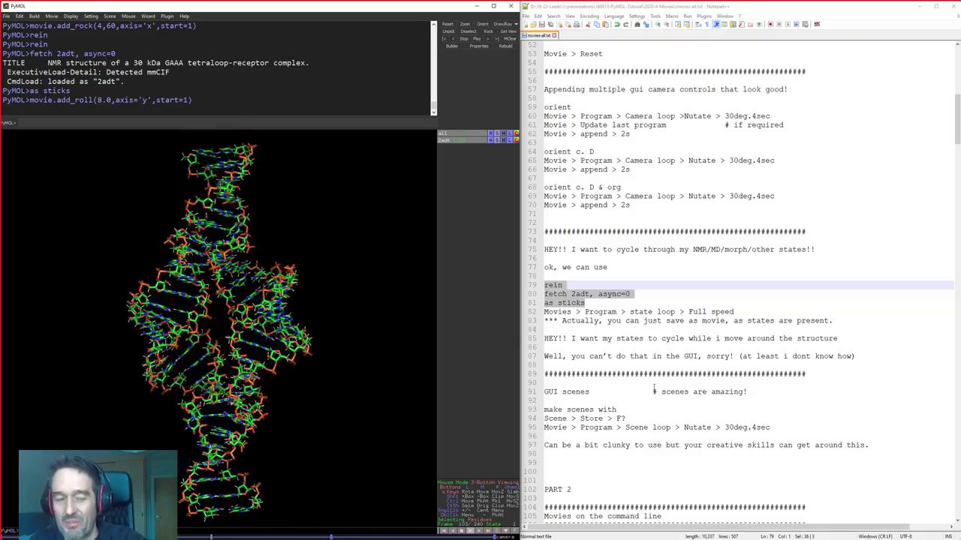
# Read the notes on cycling states while moving around the structure, stop the movie, and find the "GUI scenes" section
pyautogui.moveTo(544, 356); pyautogui.dragTo(814, 357)
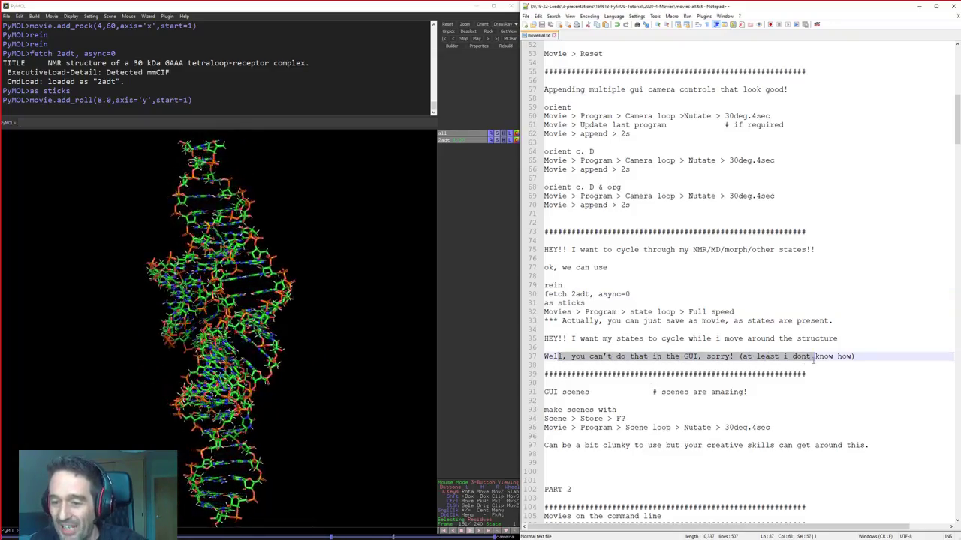
pyautogui.click(869, 356)
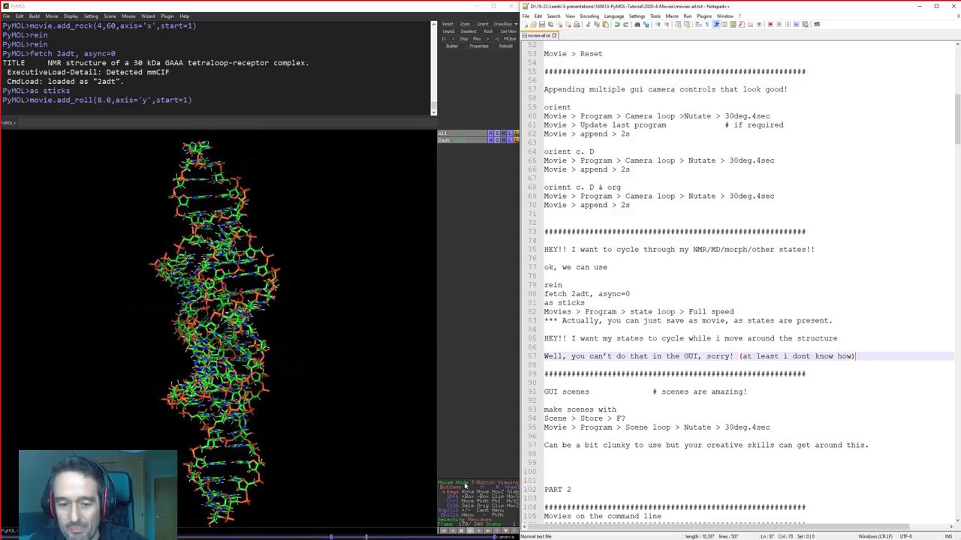
pyautogui.click(464, 531)
pyautogui.scroll(-6, 686, 344)
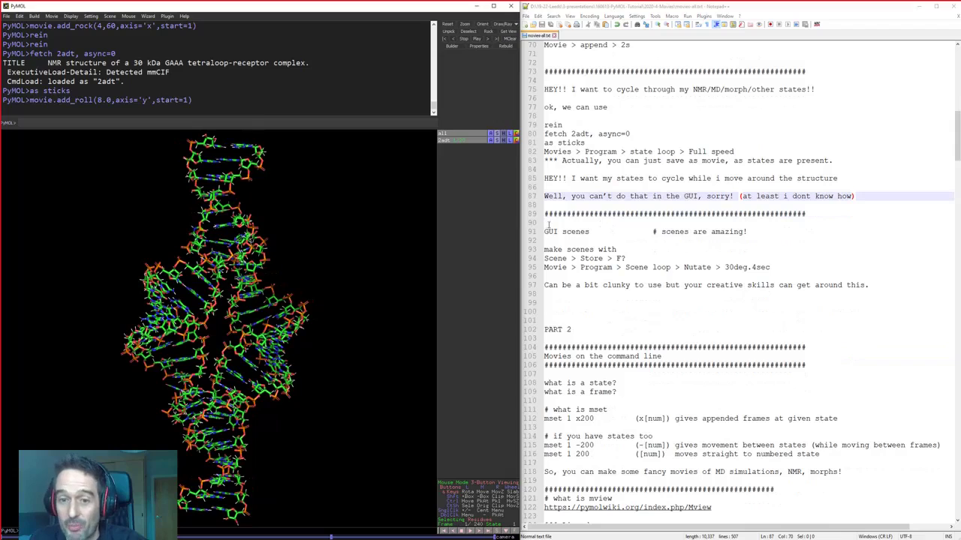
pyautogui.moveTo(544, 232); pyautogui.dragTo(765, 233)
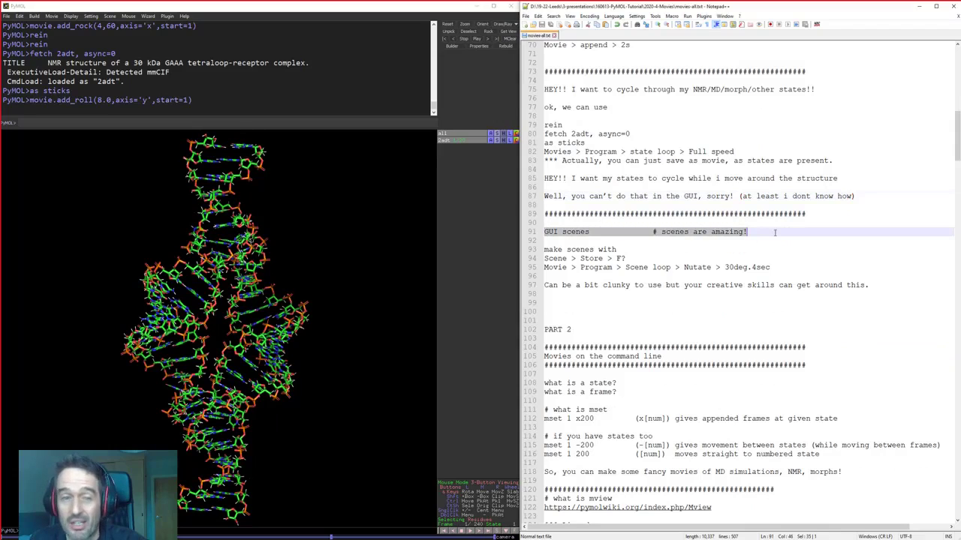
# Store the current full stick view of 2adt as scene F1
pyautogui.click(111, 16)
pyautogui.click(378, 296)
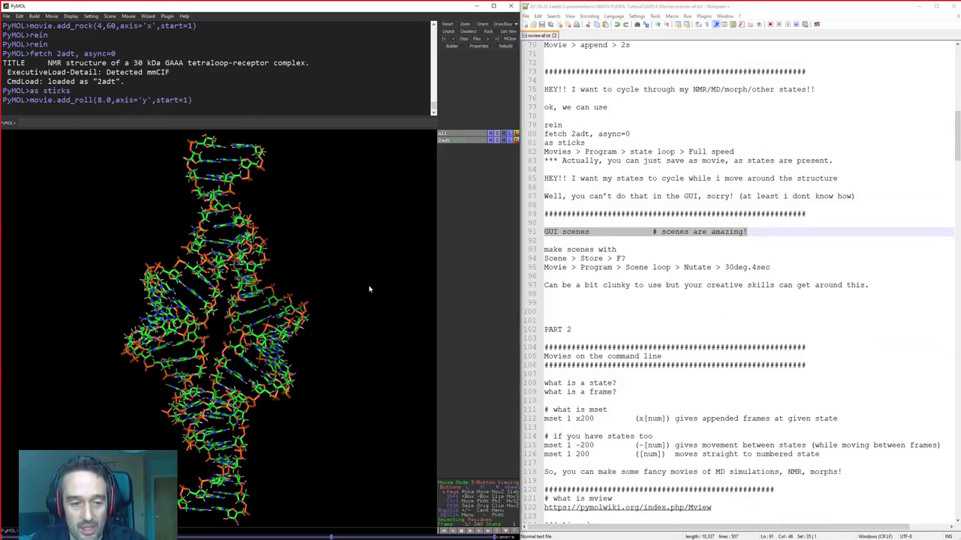
pyautogui.click(110, 16)
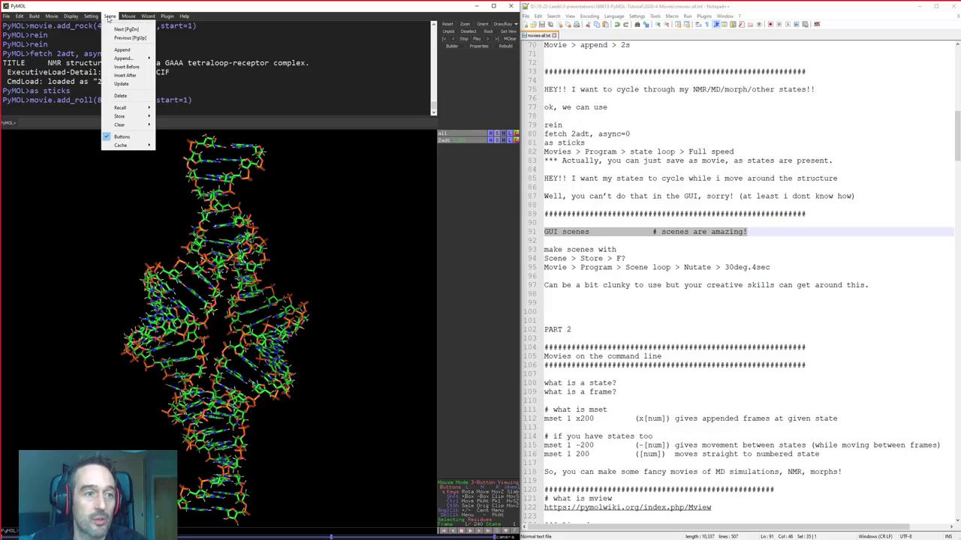
pyautogui.moveTo(124, 116)
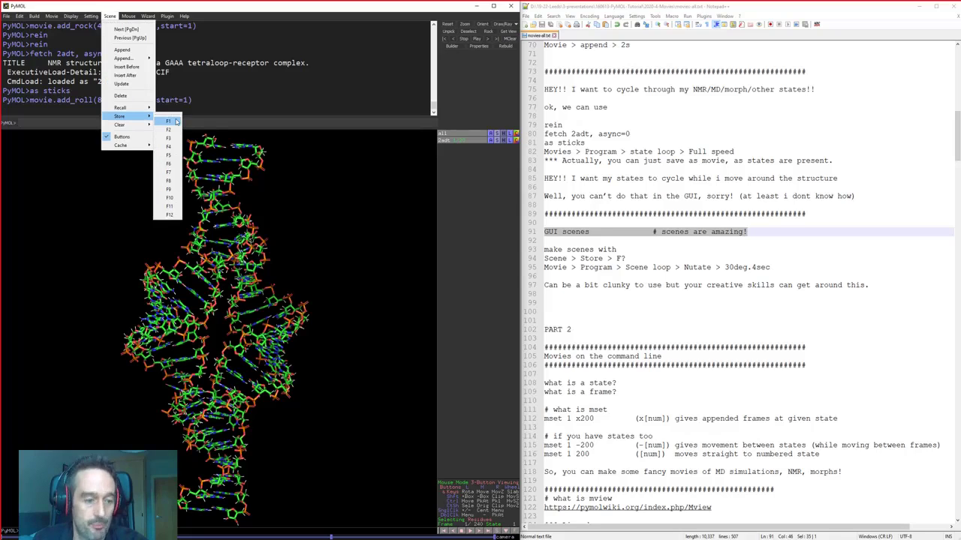
pyautogui.click(177, 122)
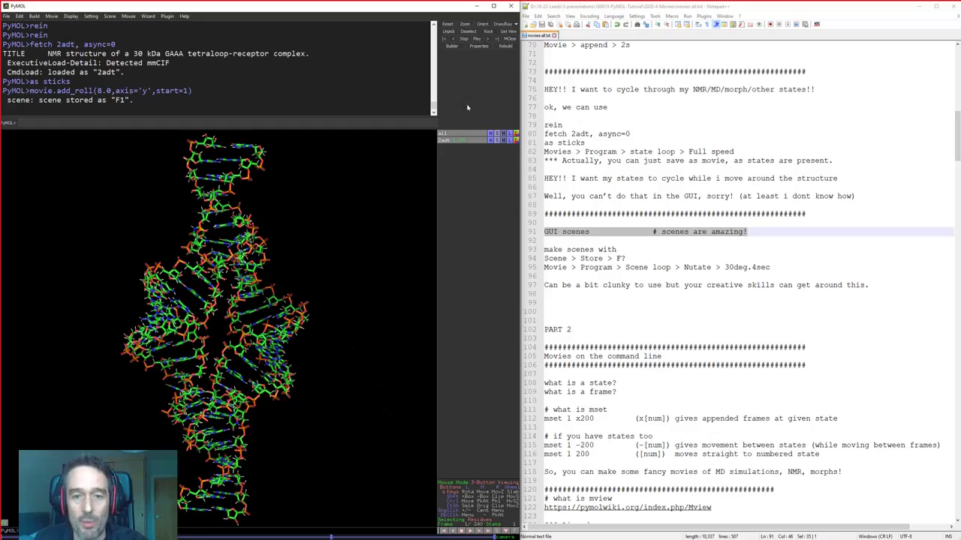
# Zoom in on the upper end of the helix, show it as cartoon, and set the background color to white
pyautogui.moveTo(228, 175); pyautogui.dragTo(234, 164)
pyautogui.middleClick(233, 162)
pyautogui.moveTo(234, 163); pyautogui.dragTo(272, 318, button='right')
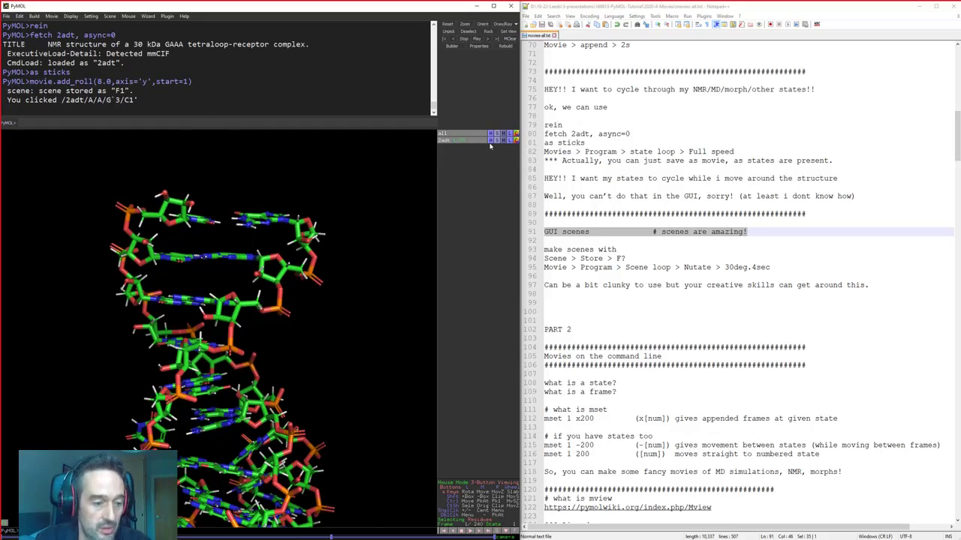
pyautogui.press('Return')
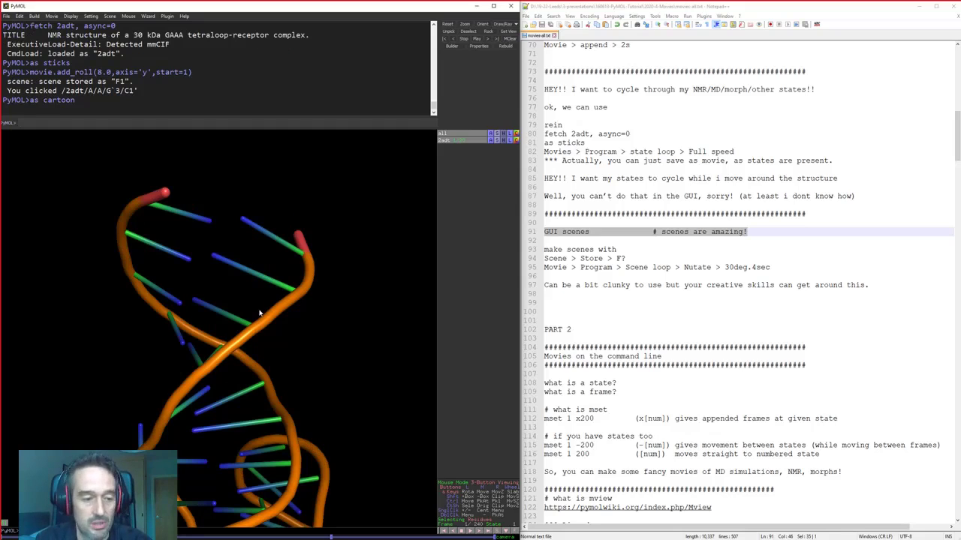
pyautogui.write('bg_color white')
pyautogui.press('Return')
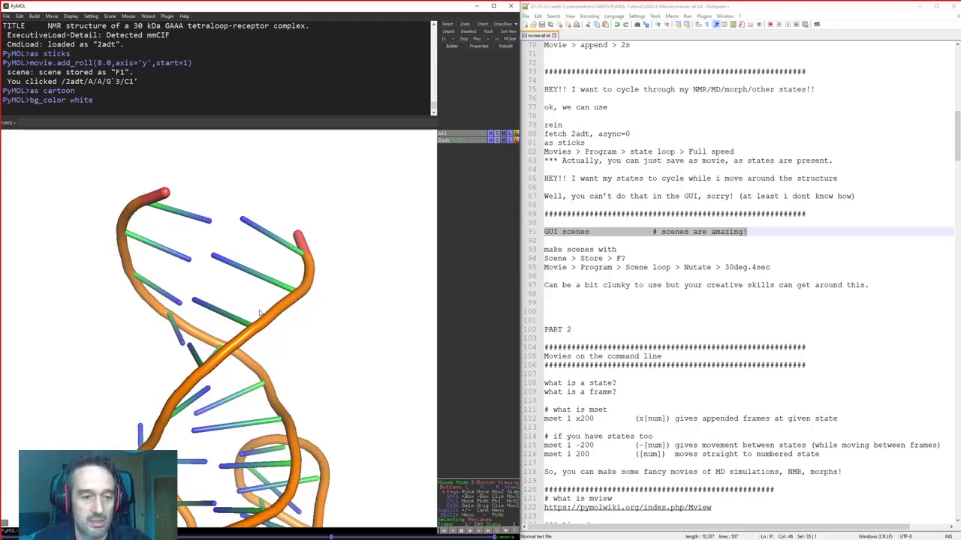
# Store the close-up cartoon view as scene F2
pyautogui.click(109, 16)
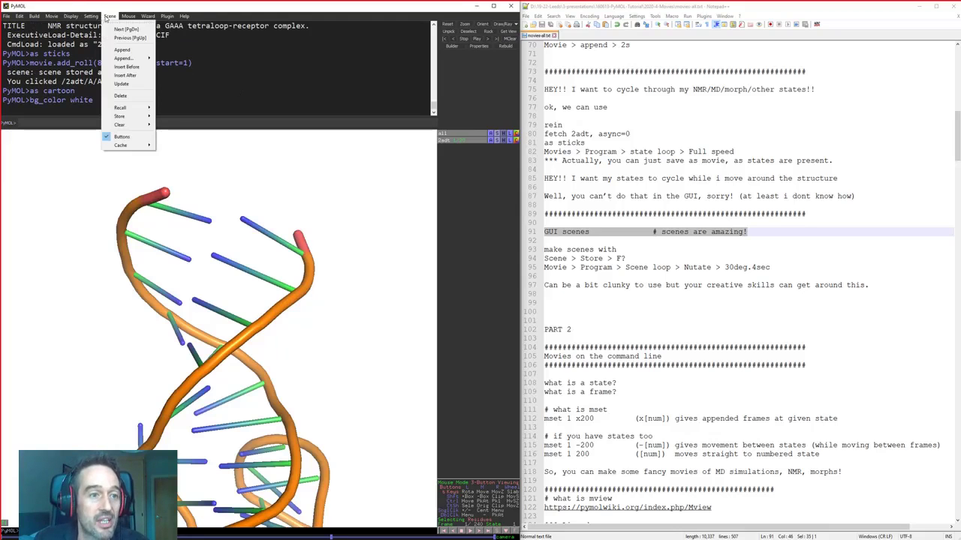
pyautogui.moveTo(125, 116)
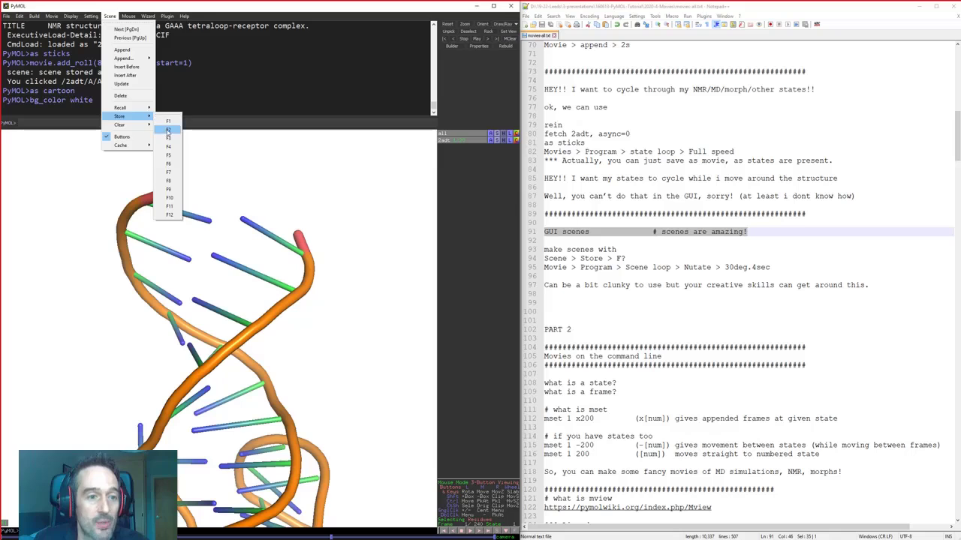
pyautogui.click(169, 130)
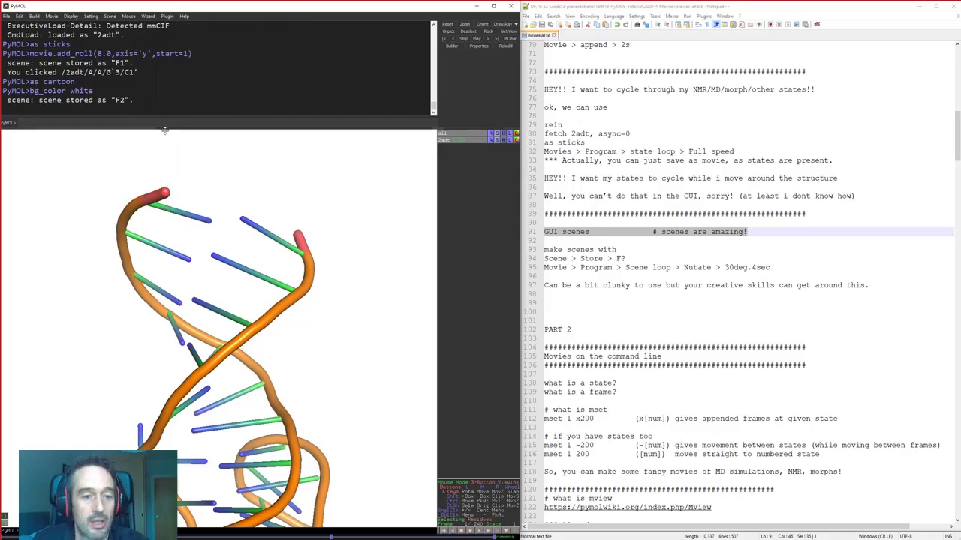
# Turn the whole structure horizontal, show it as spheres, and color it by chain with "util.cbc"
pyautogui.moveTo(268, 470); pyautogui.dragTo(225, 390)
pyautogui.moveTo(225, 390); pyautogui.dragTo(287, 362, button='right')
pyautogui.moveTo(288, 363); pyautogui.dragTo(240, 342)
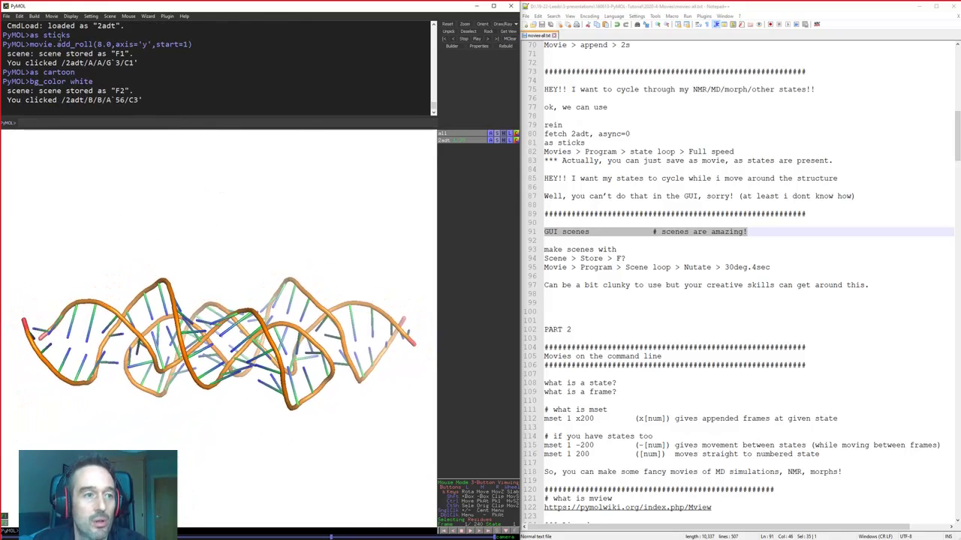
pyautogui.click(7, 16)
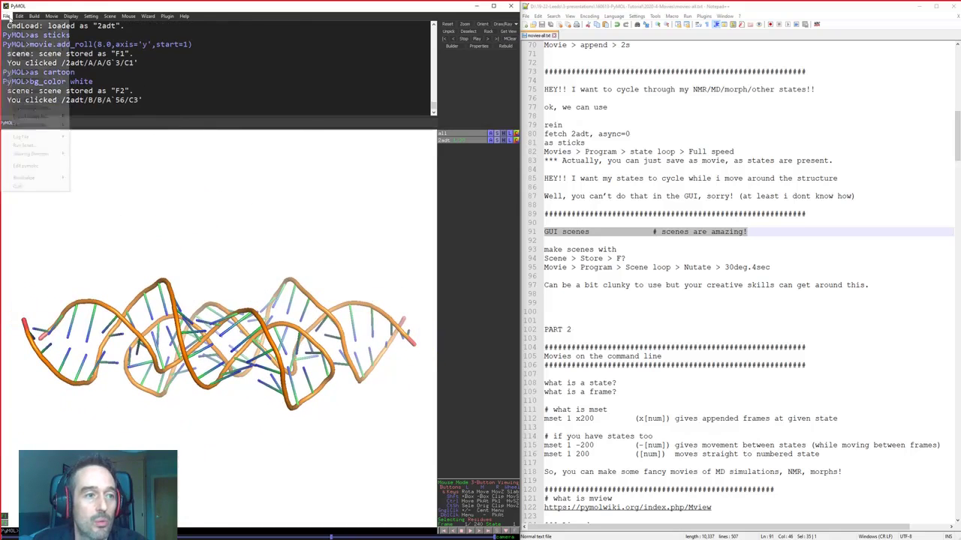
pyautogui.click(322, 147)
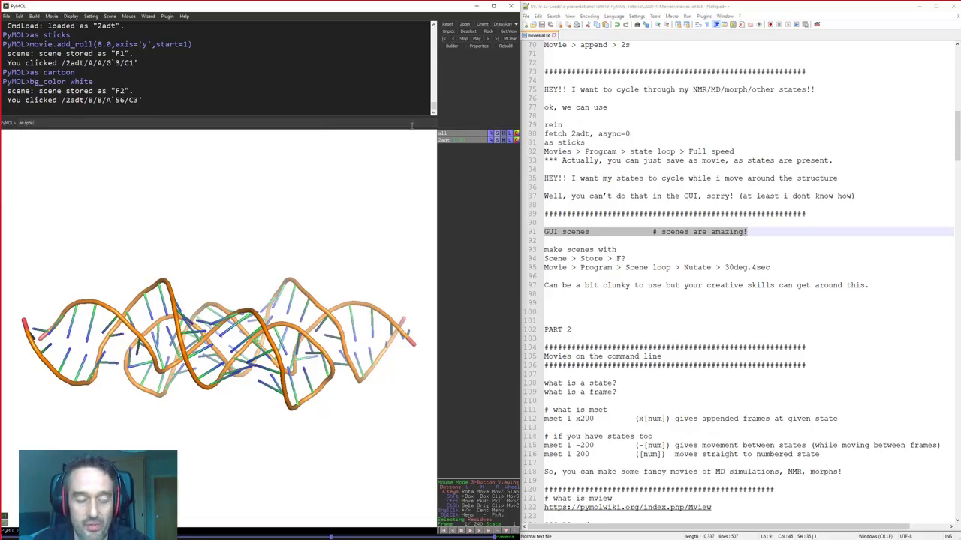
pyautogui.write('as spheres')
pyautogui.press('Return')
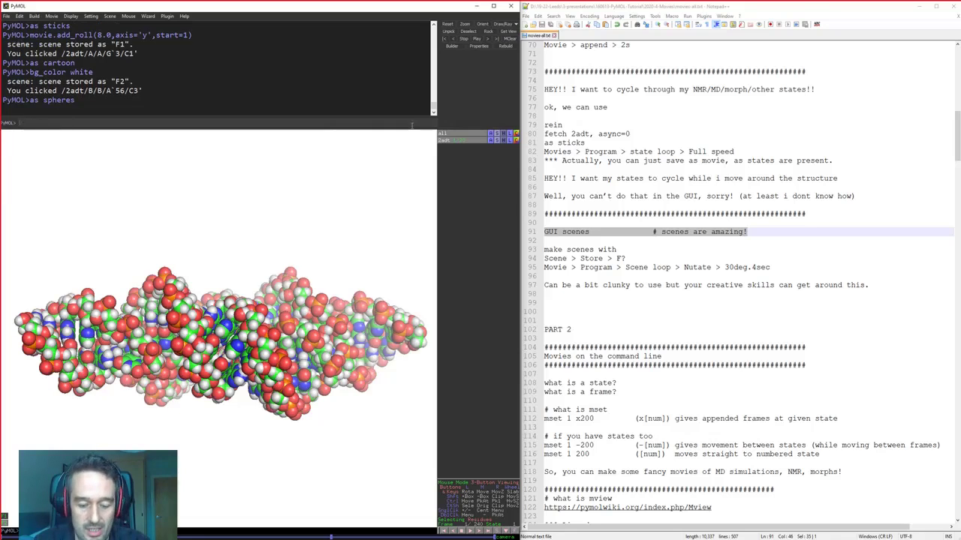
pyautogui.write('util.cb')
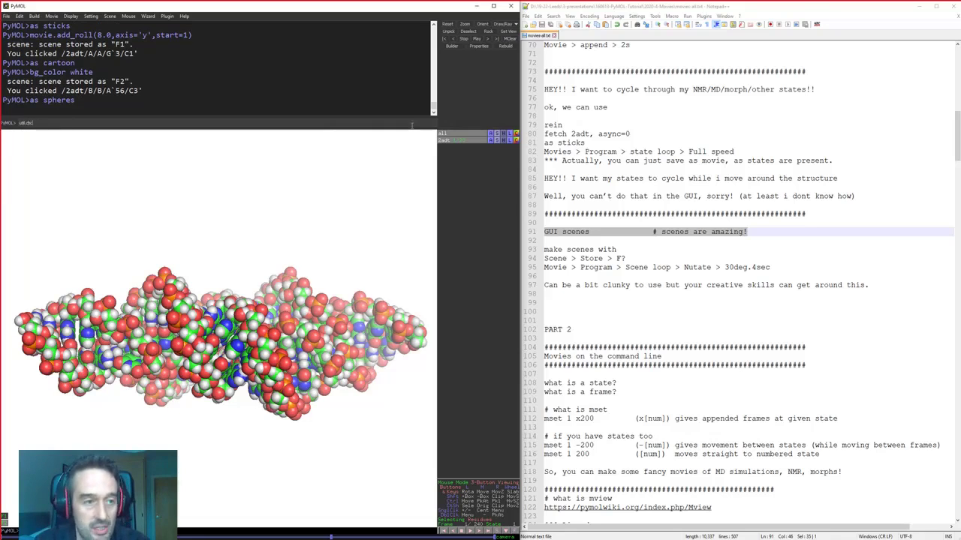
pyautogui.press('Return')
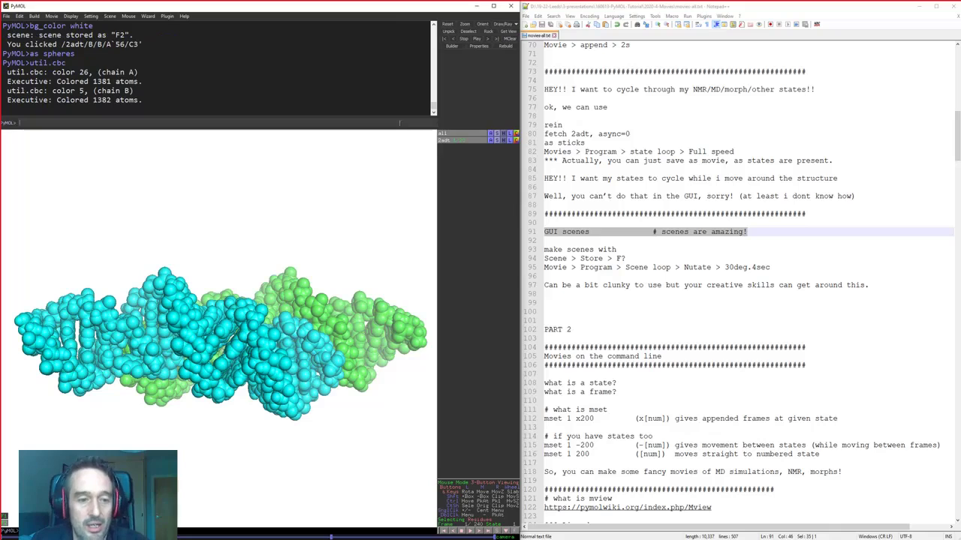
# Store the horizontal sphere view colored by chain as scene F3
pyautogui.click(109, 16)
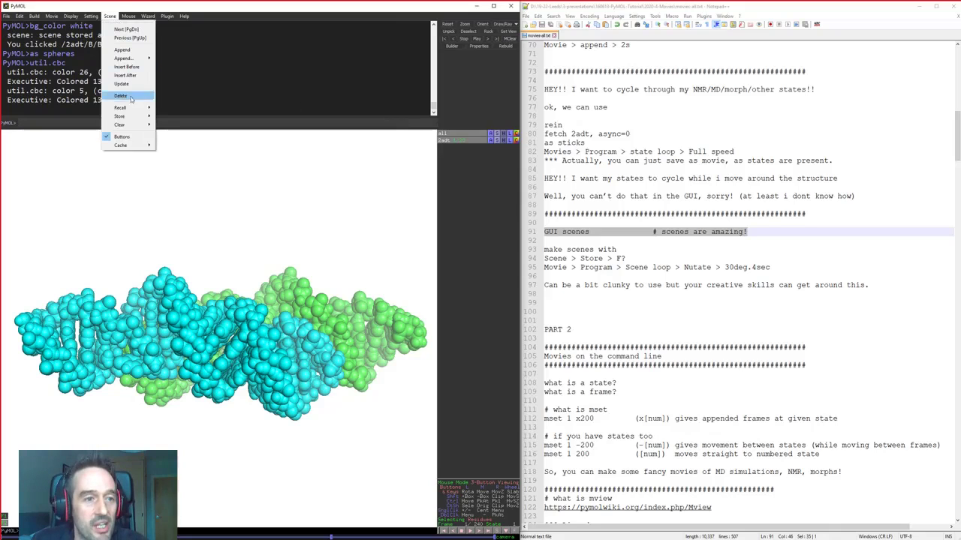
pyautogui.moveTo(134, 117)
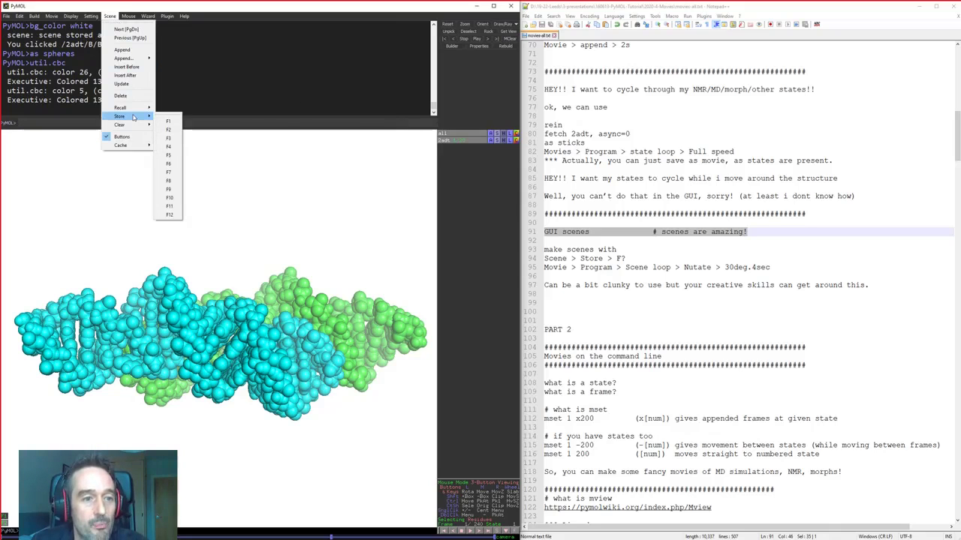
pyautogui.click(170, 139)
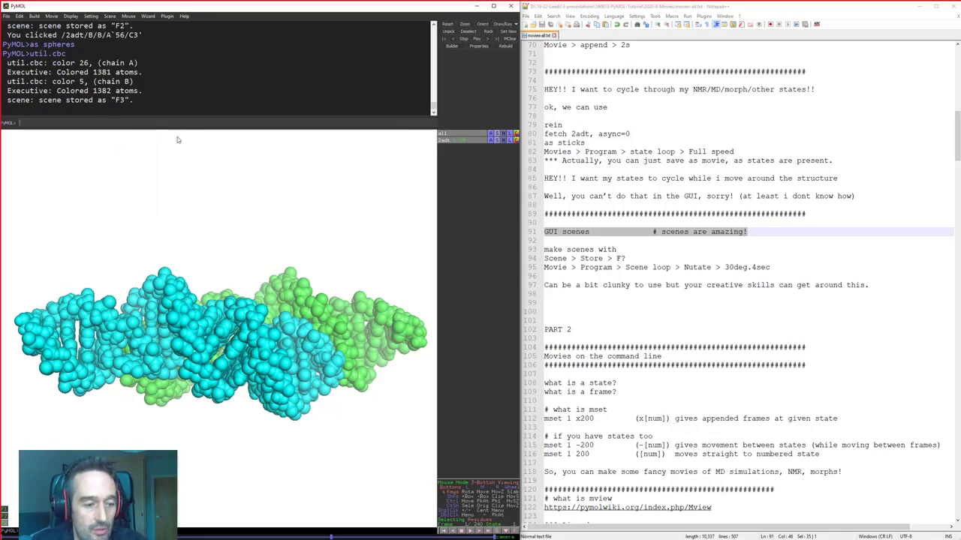
# Recall the stored scenes F1, F2 and F3 one after another to preview them
pyautogui.click(4, 511)
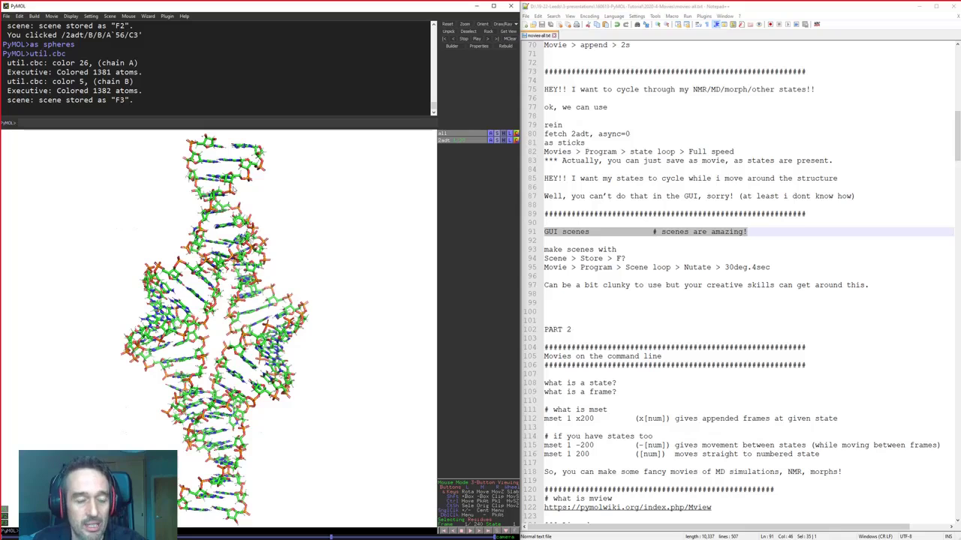
pyautogui.click(5, 514)
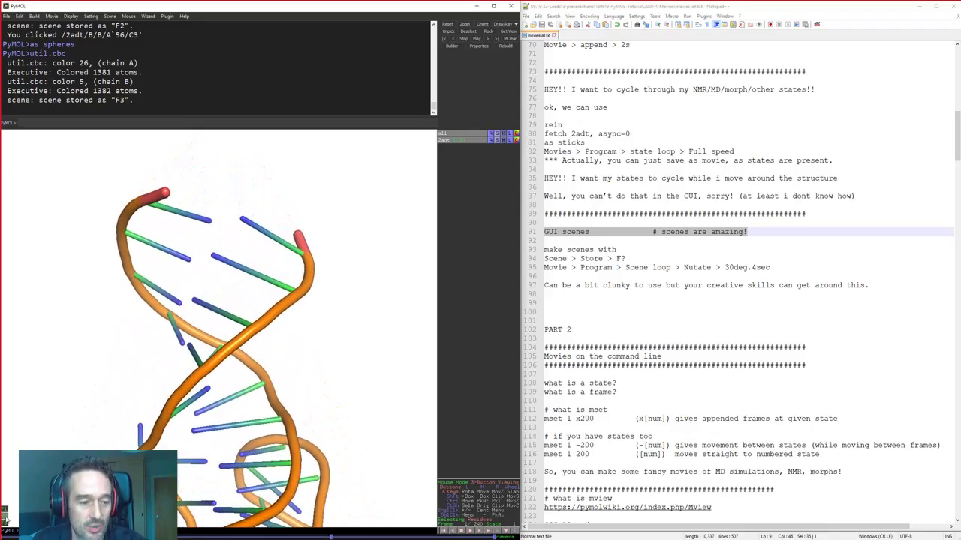
pyautogui.click(4, 524)
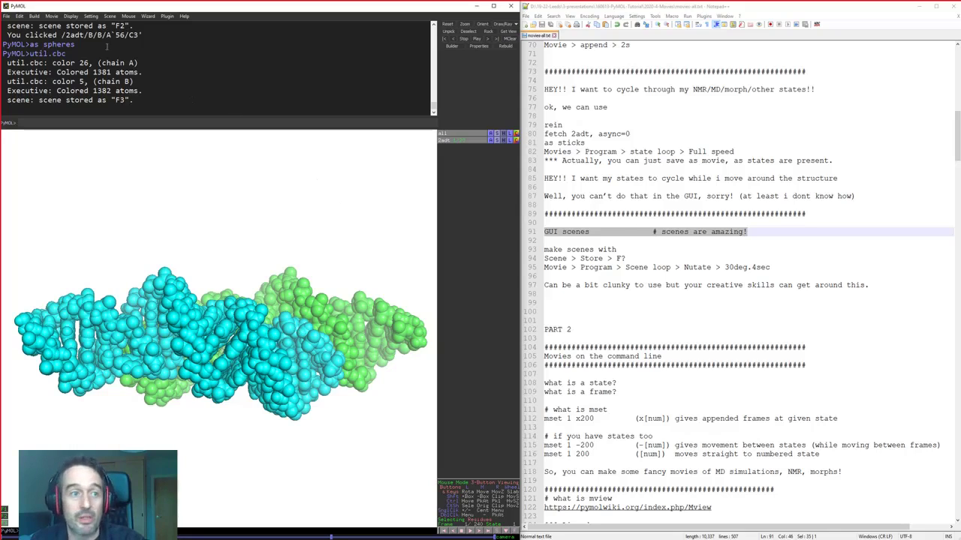
pyautogui.click(54, 17)
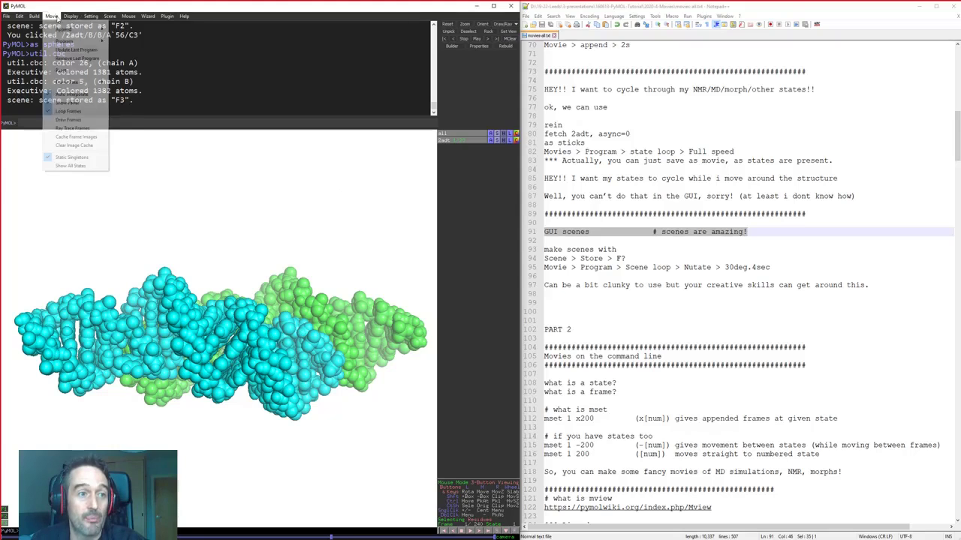
# Recall scene F1 and program an 8-second Y-roll camera loop for the stick view
pyautogui.click(5, 511)
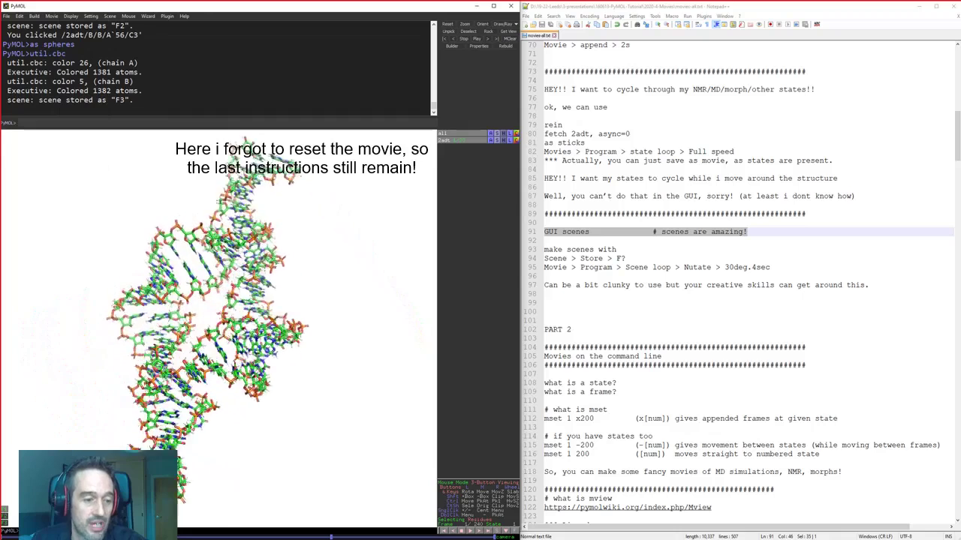
pyautogui.click(69, 15)
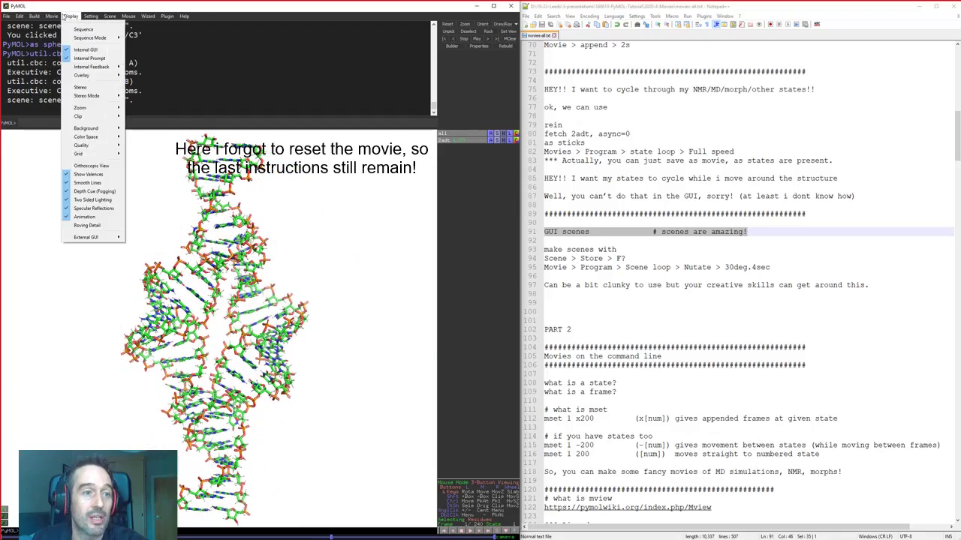
pyautogui.moveTo(63, 41)
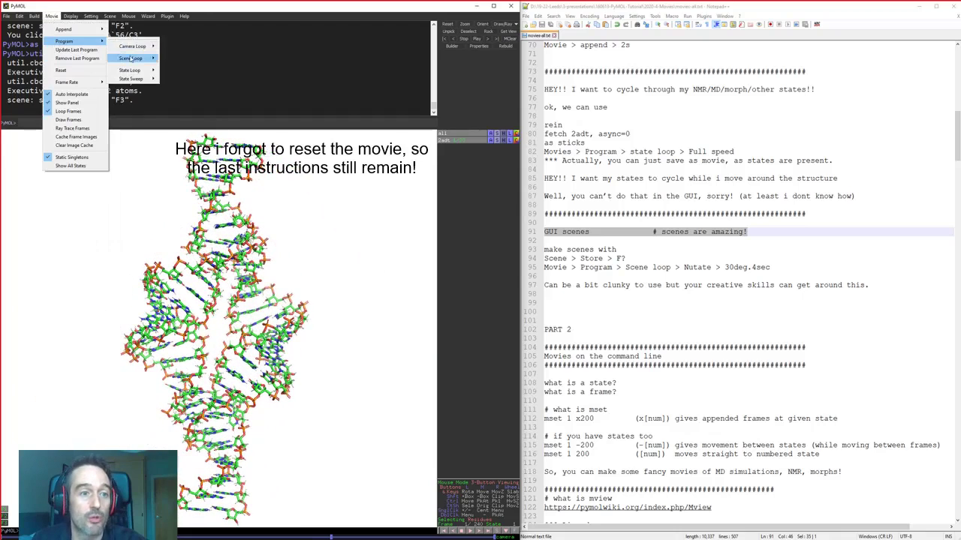
pyautogui.moveTo(132, 47)
pyautogui.moveTo(185, 93)
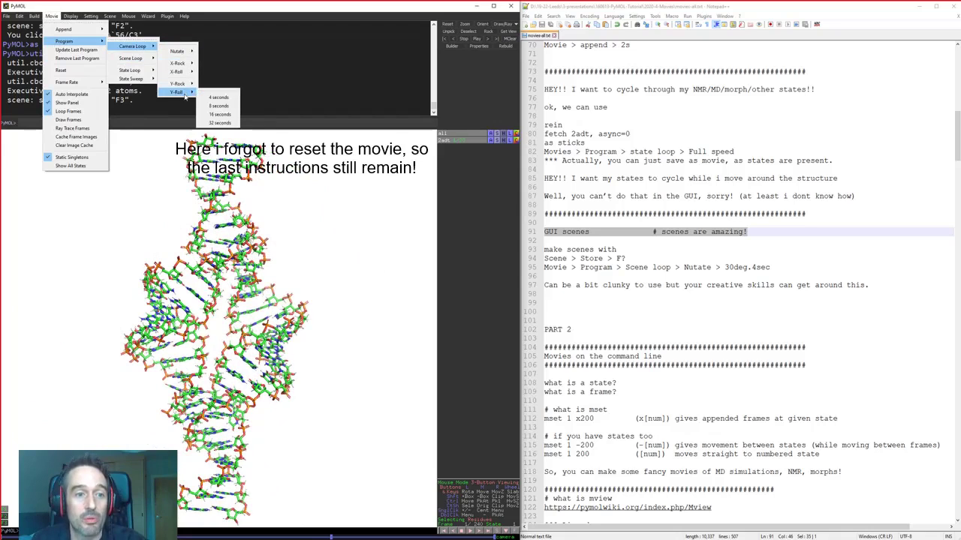
pyautogui.click(223, 110)
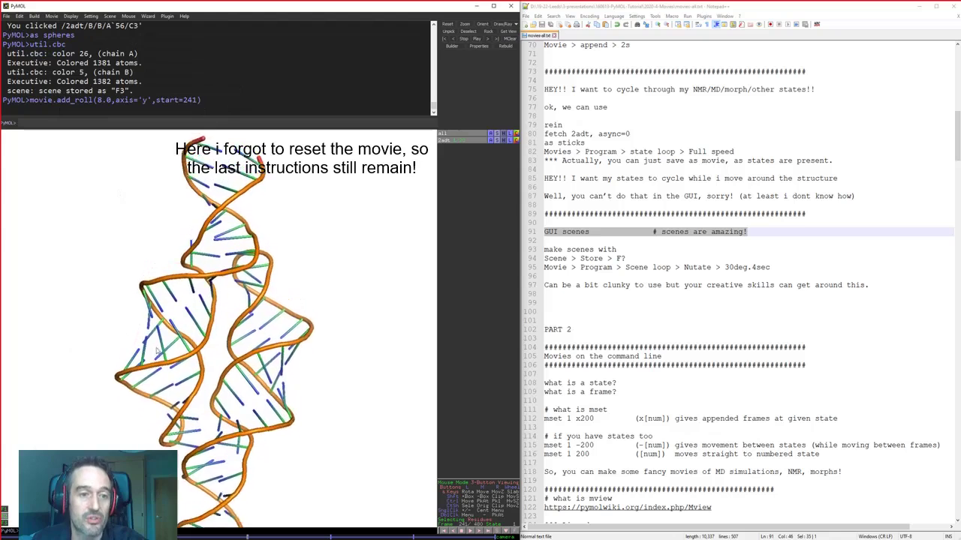
# Program a nutate camera loop of 30 deg. over 4 sec. for the close-up cartoon view of scene F2
pyautogui.click(52, 16)
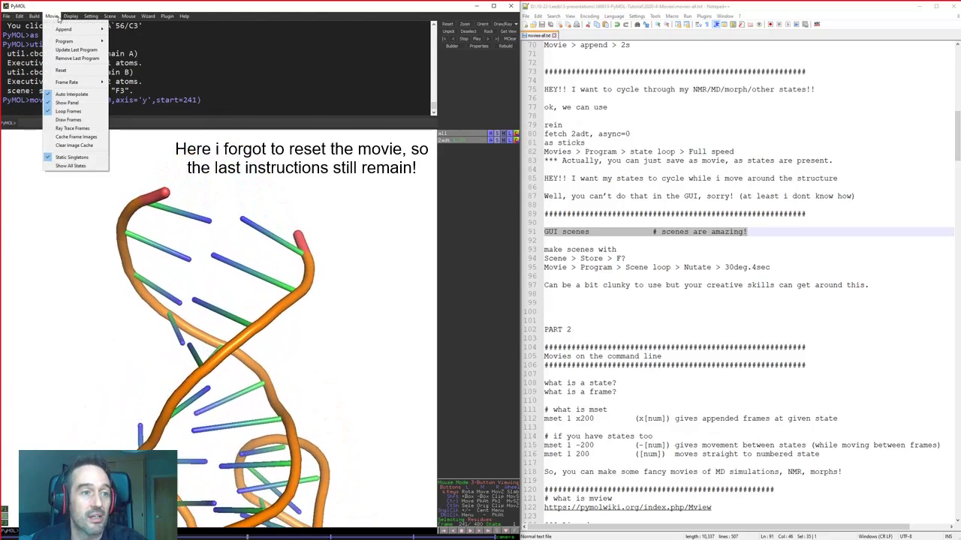
pyautogui.moveTo(66, 41)
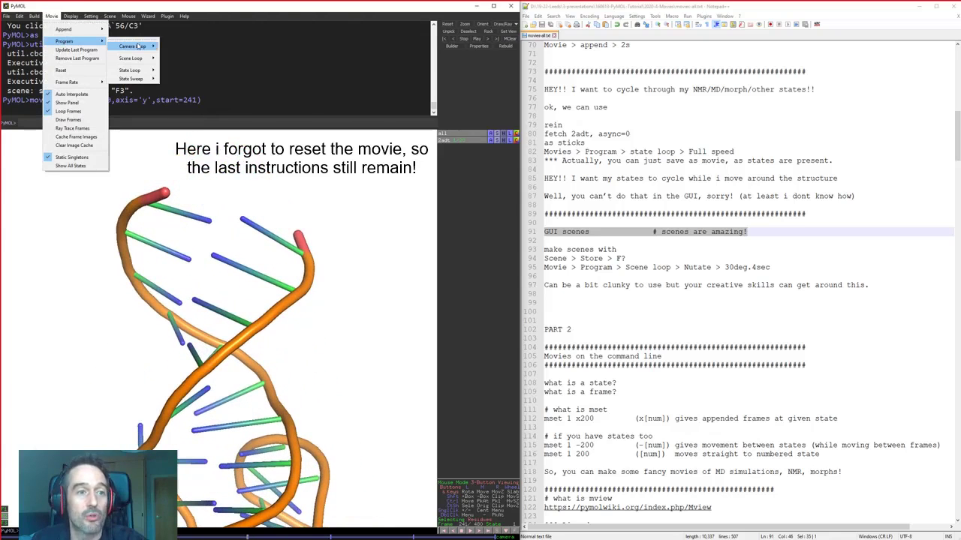
pyautogui.moveTo(133, 46)
pyautogui.moveTo(177, 50)
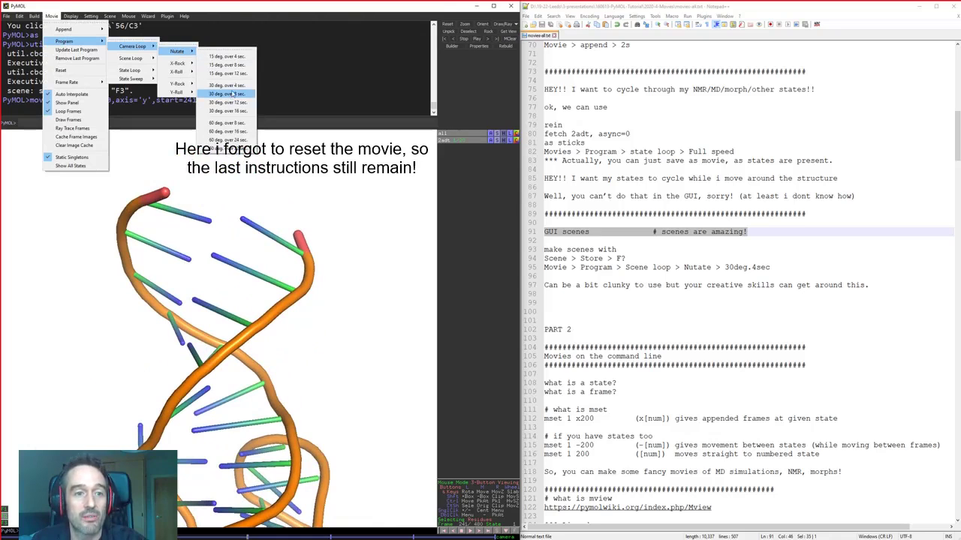
pyautogui.click(235, 86)
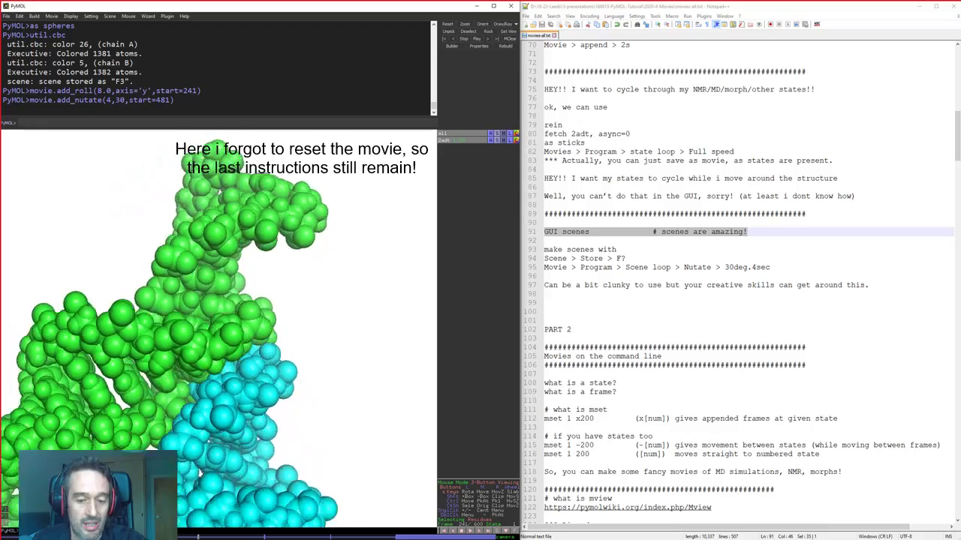
# Append 1 second to the movie after the nutate segment
pyautogui.click(51, 16)
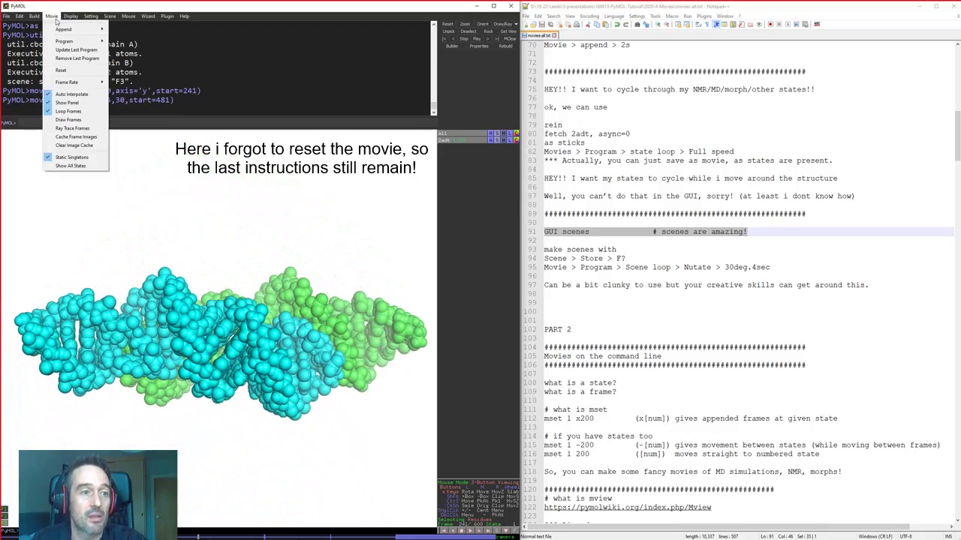
pyautogui.moveTo(84, 31)
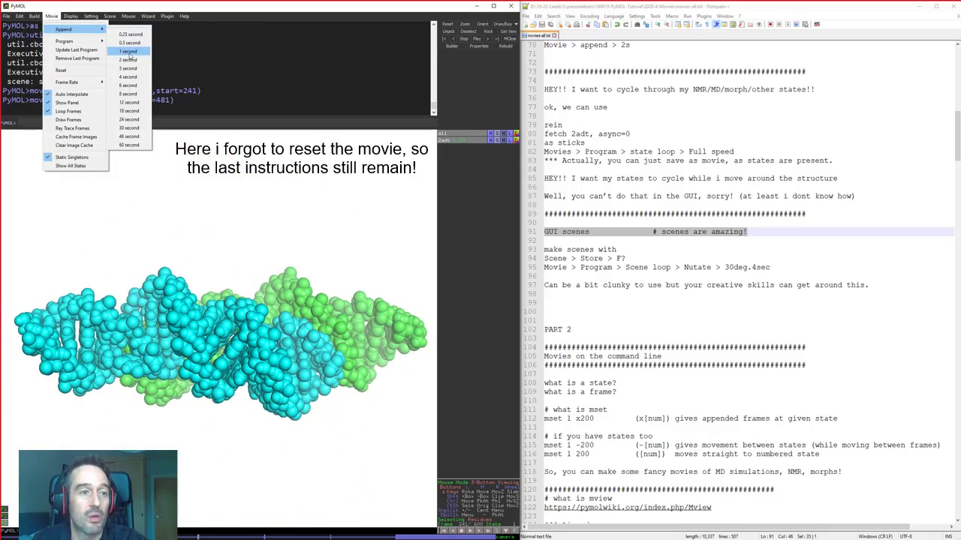
pyautogui.click(130, 57)
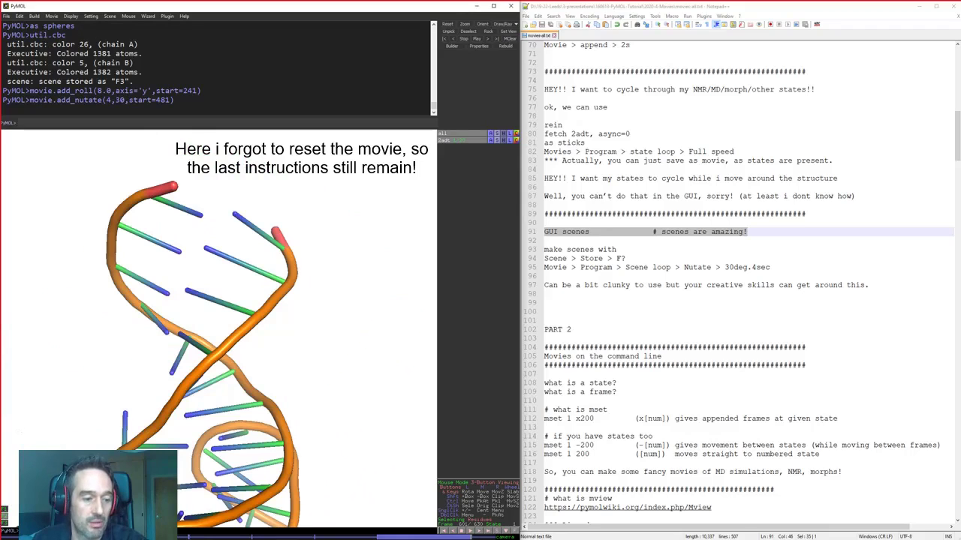
# Program a 4-second X-roll camera loop for the sphere view of scene F3
pyautogui.click(52, 16)
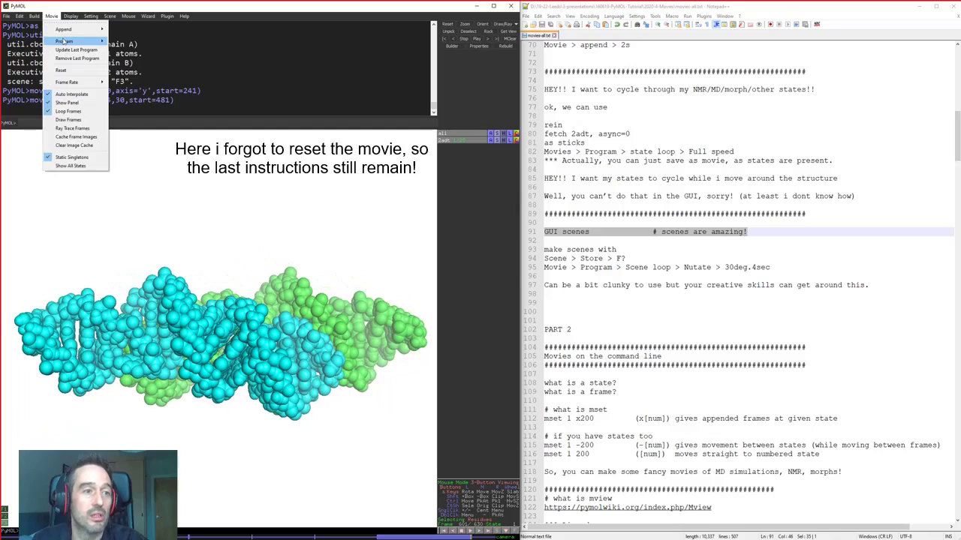
pyautogui.moveTo(80, 42)
pyautogui.moveTo(142, 47)
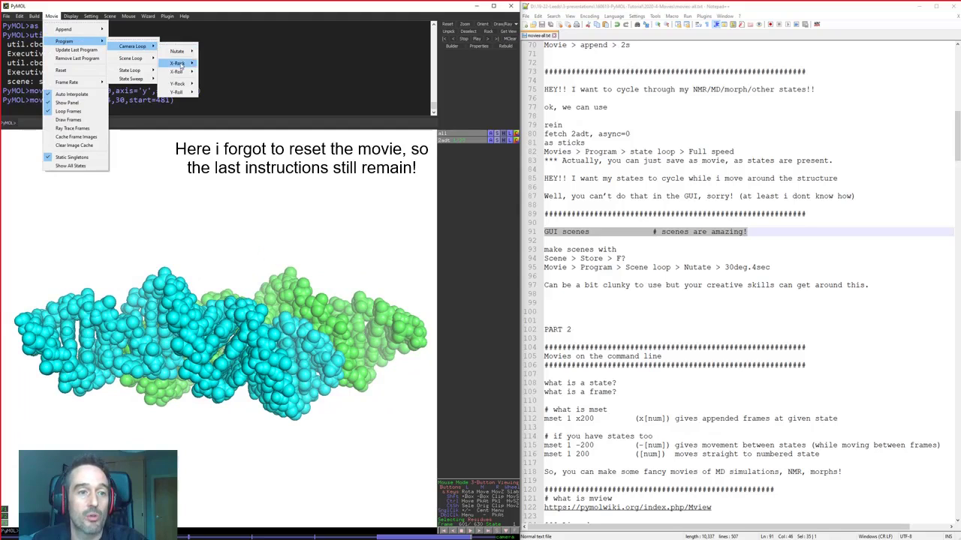
pyautogui.moveTo(180, 65)
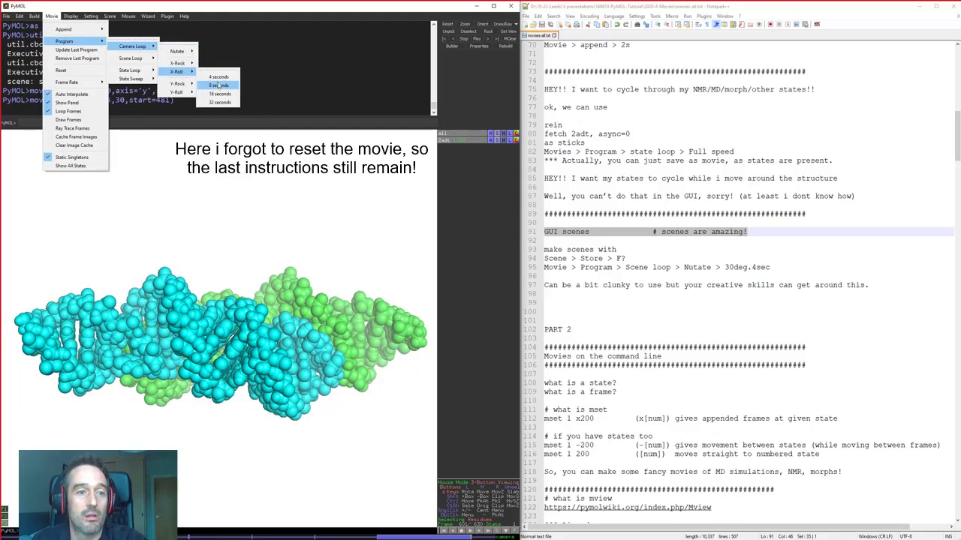
pyautogui.click(222, 77)
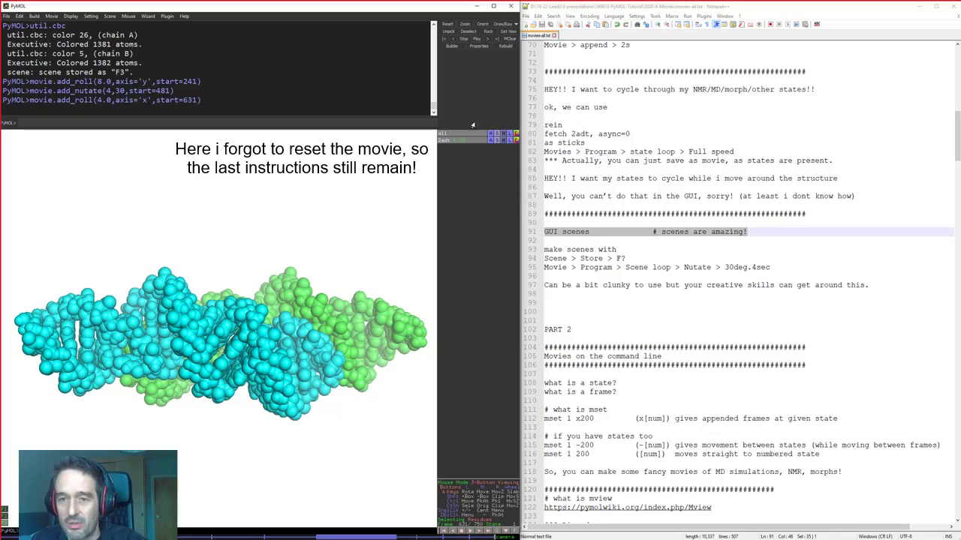
# Rewind the movie to its first frame and play it through
pyautogui.click(52, 16)
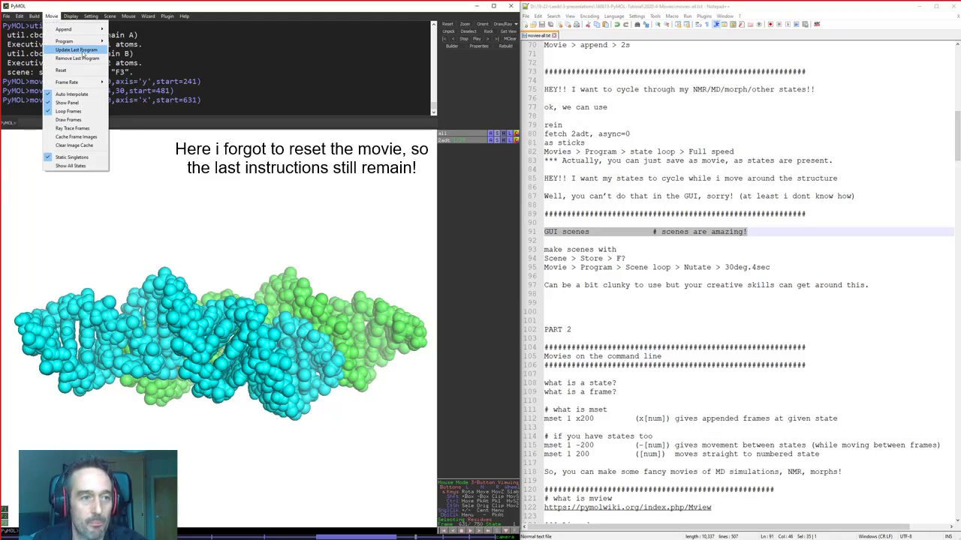
pyautogui.click(508, 278)
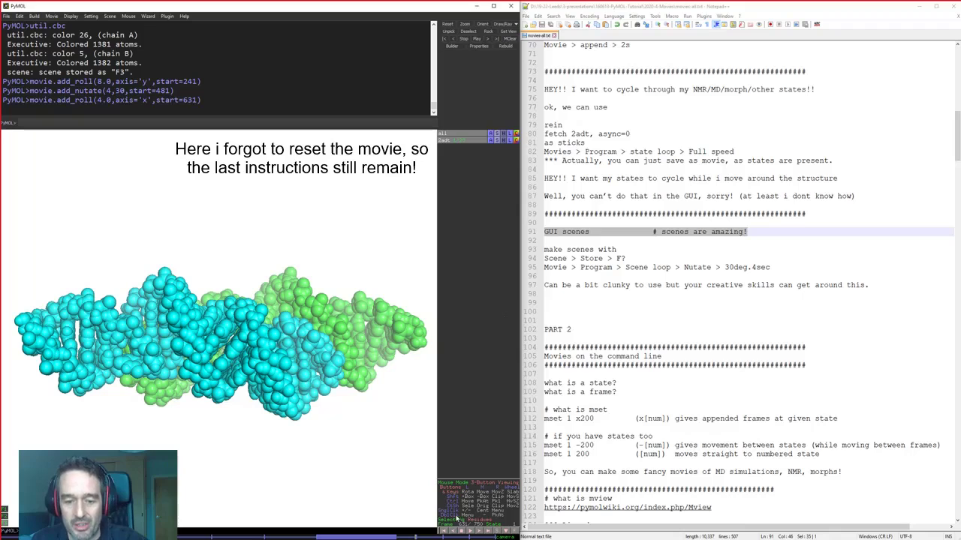
pyautogui.click(443, 532)
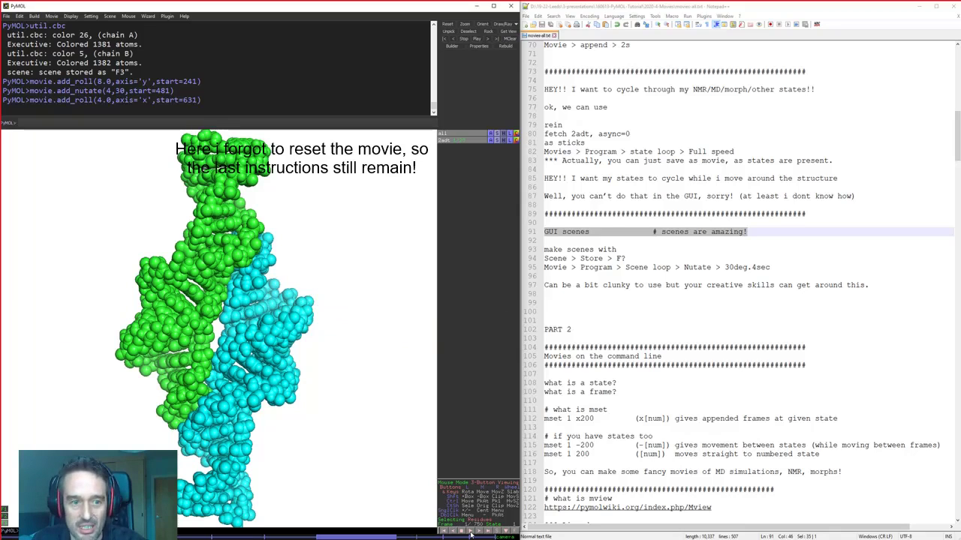
pyautogui.click(470, 532)
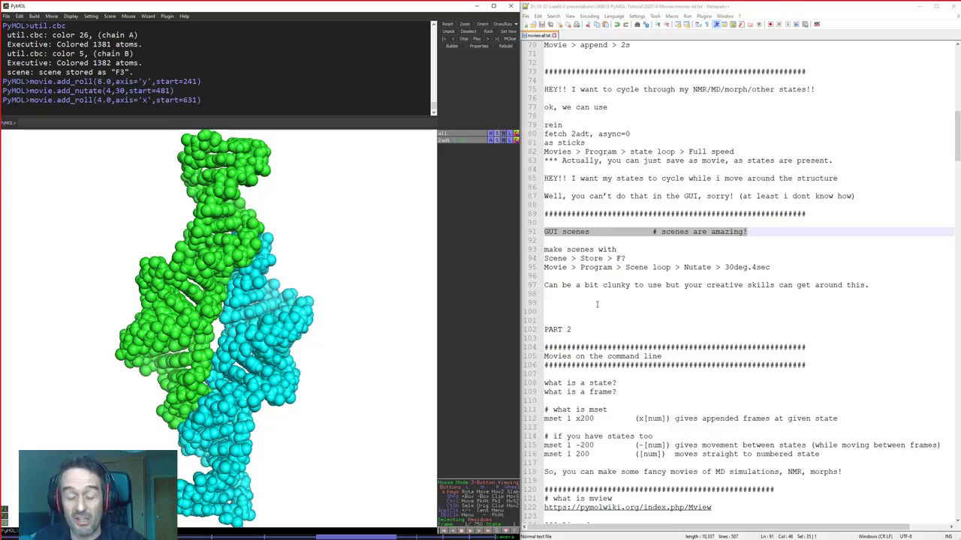
# Examine the Part 2 notes on command-line movies, covering states, frames and the "mset 1 x200" example
pyautogui.scroll(-5, 649, 299)
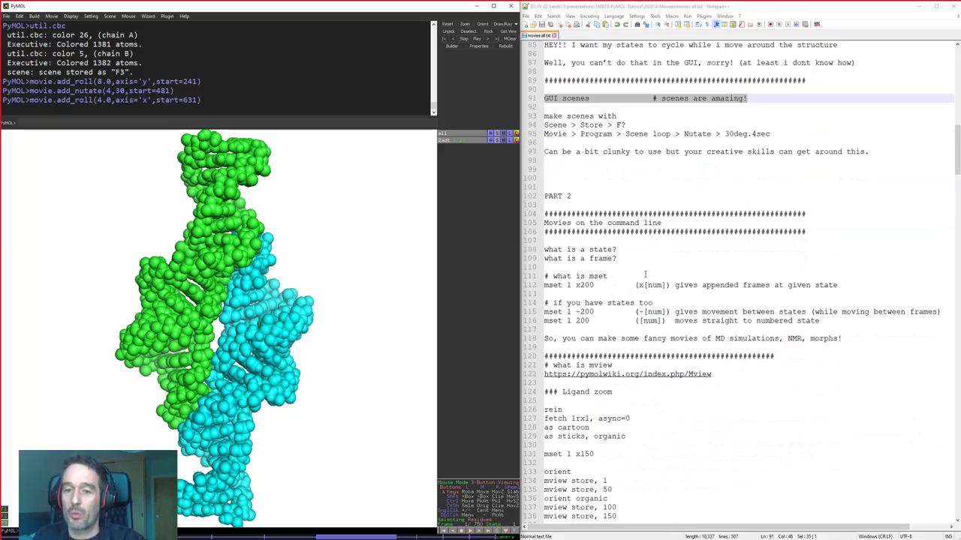
pyautogui.scroll(-5, 650, 233)
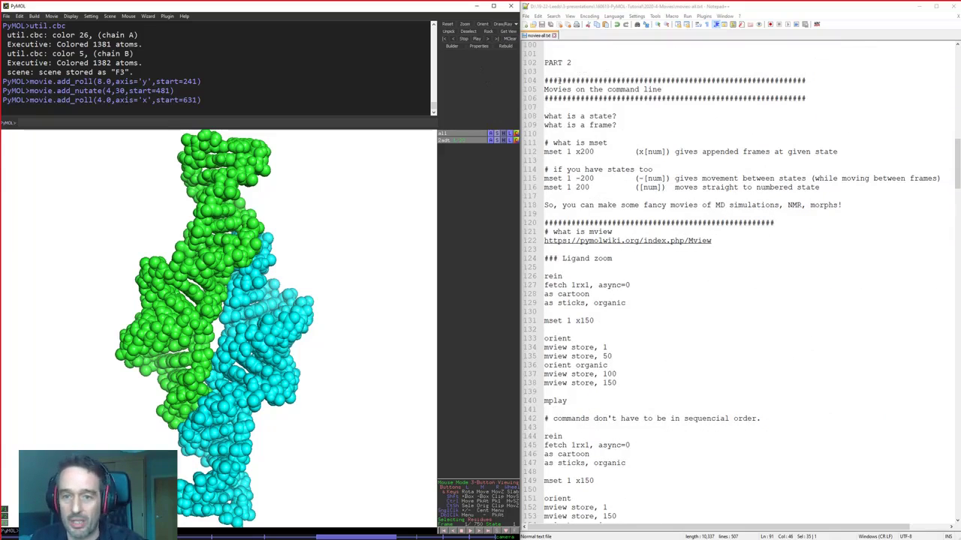
pyautogui.moveTo(634, 116); pyautogui.dragTo(526, 117)
pyautogui.moveTo(646, 125); pyautogui.dragTo(542, 126)
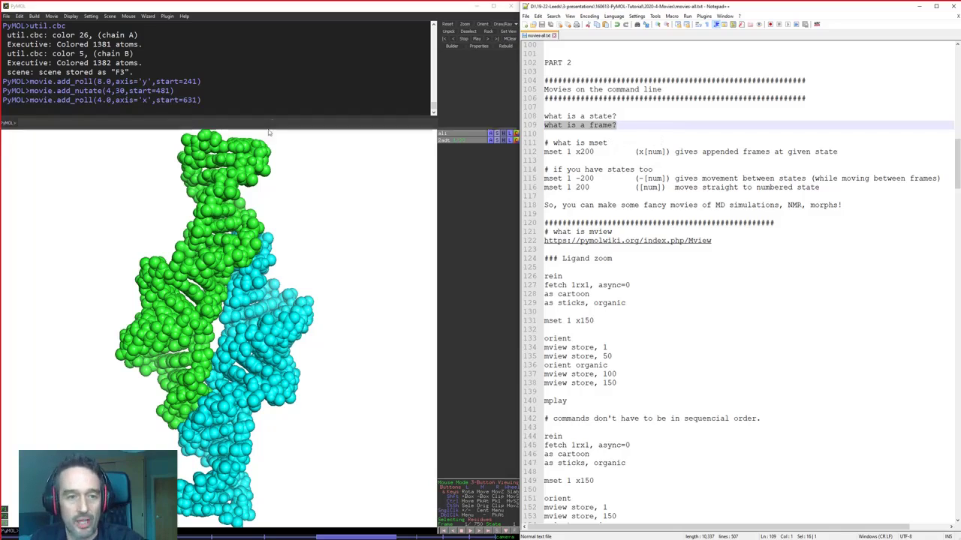
pyautogui.doubleClick(591, 143)
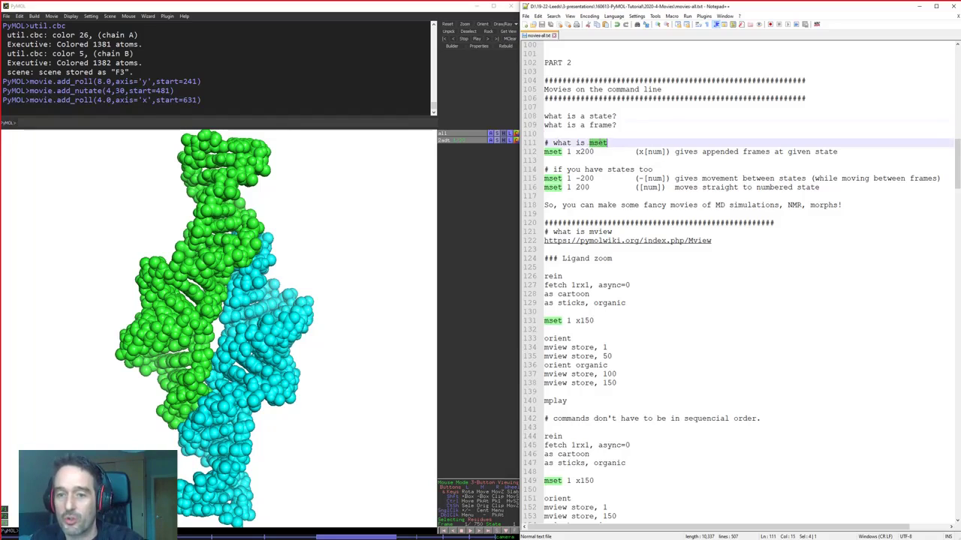
pyautogui.click(617, 186)
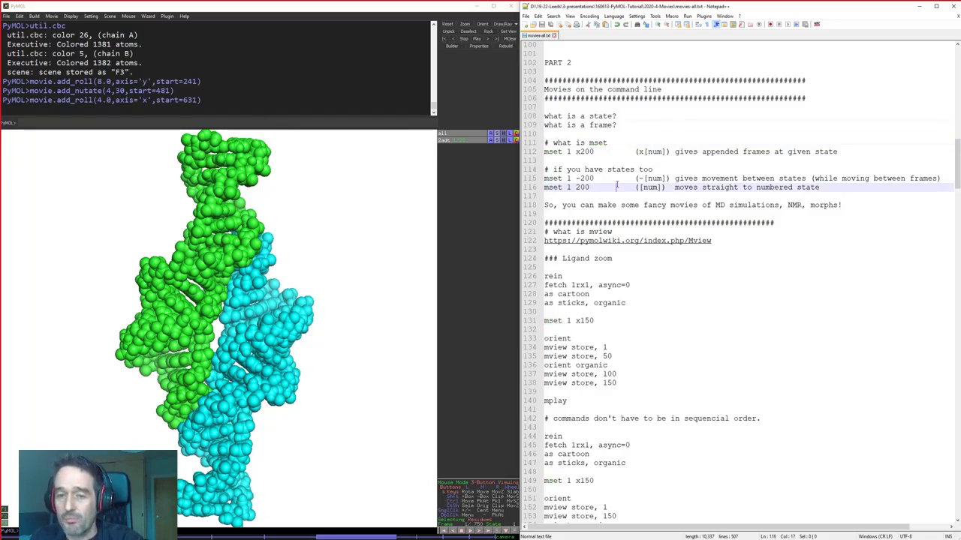
pyautogui.moveTo(593, 152); pyautogui.dragTo(539, 152)
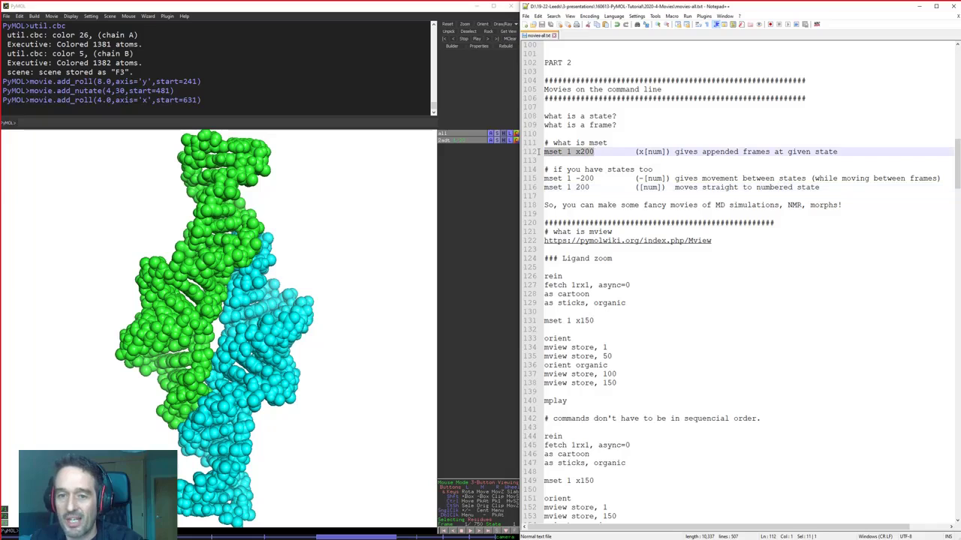
# Reset the movie to clear all programmed camera loops
pyautogui.click(51, 16)
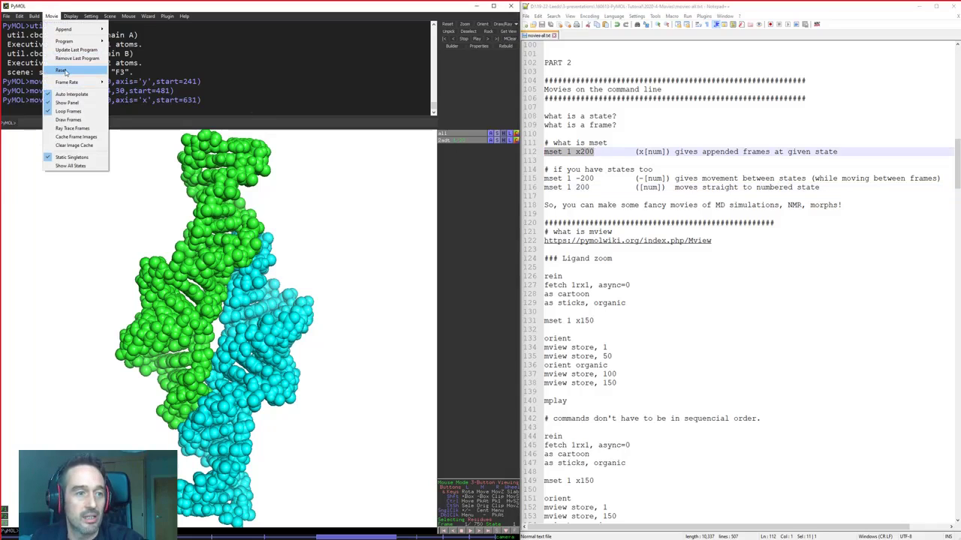
pyautogui.click(64, 72)
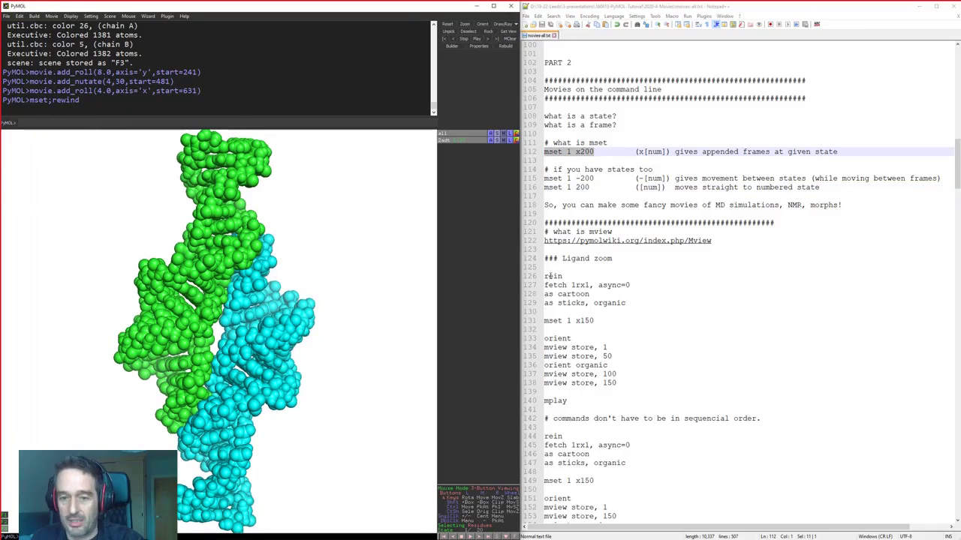
# Reinitialize the session, fetch 1rx1 with async=0, and show it as cartoon with the organic molecules as sticks
pyautogui.moveTo(545, 276); pyautogui.dragTo(695, 299)
pyautogui.hotkey('ctrl', 'c')
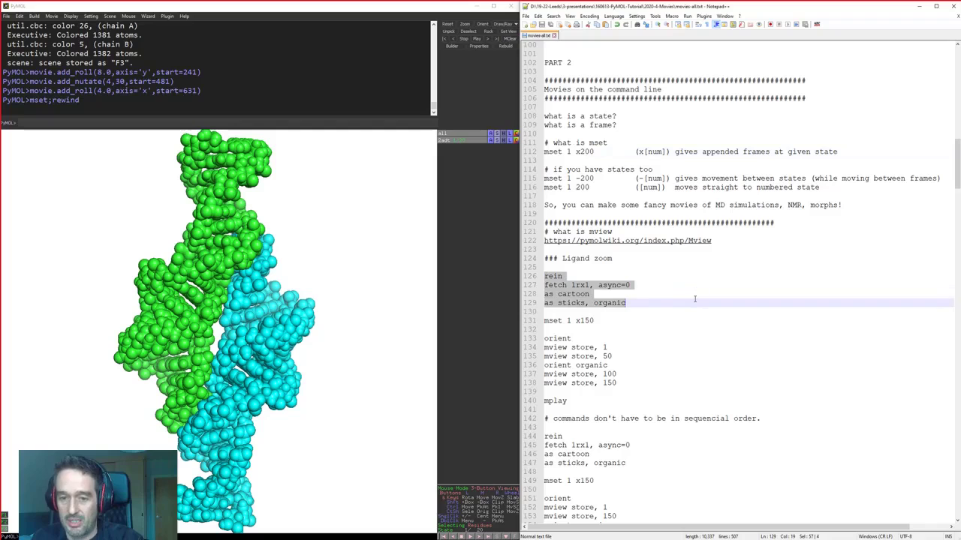
pyautogui.click(294, 124)
pyautogui.hotkey('ctrl', 'v')
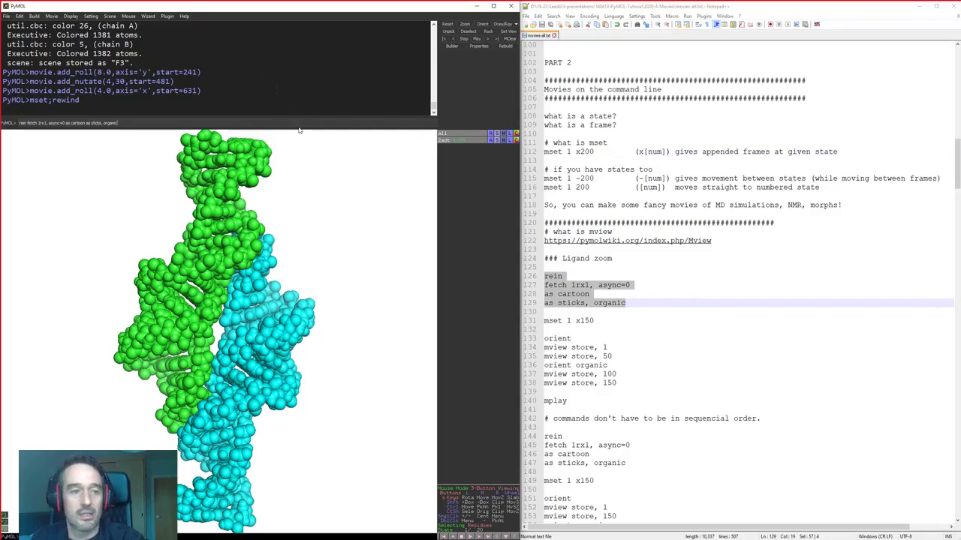
pyautogui.press('Return')
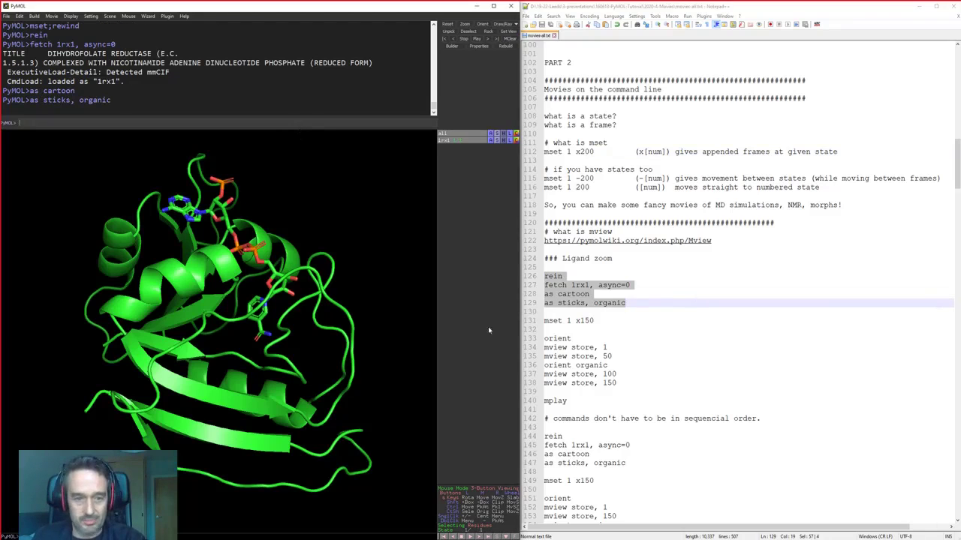
# Examine the "mset 1 x200" example in the notes, covering its state number and appended frame count
pyautogui.click(645, 329)
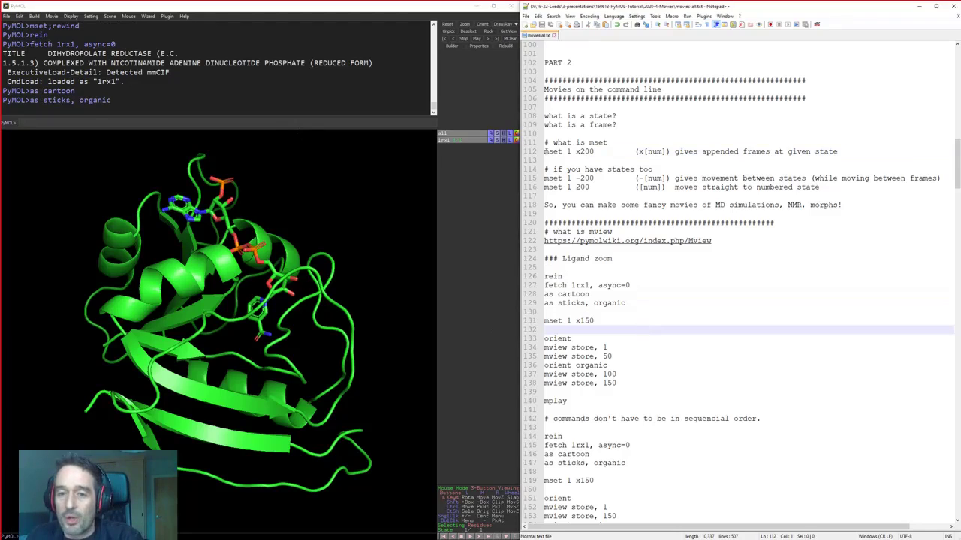
pyautogui.moveTo(546, 152)
pyautogui.mouseDown()
pyautogui.moveTo(576, 151)
pyautogui.moveTo(552, 152)
pyautogui.moveTo(564, 152)
pyautogui.mouseUp()
pyautogui.click(568, 155)
pyautogui.click(566, 152)
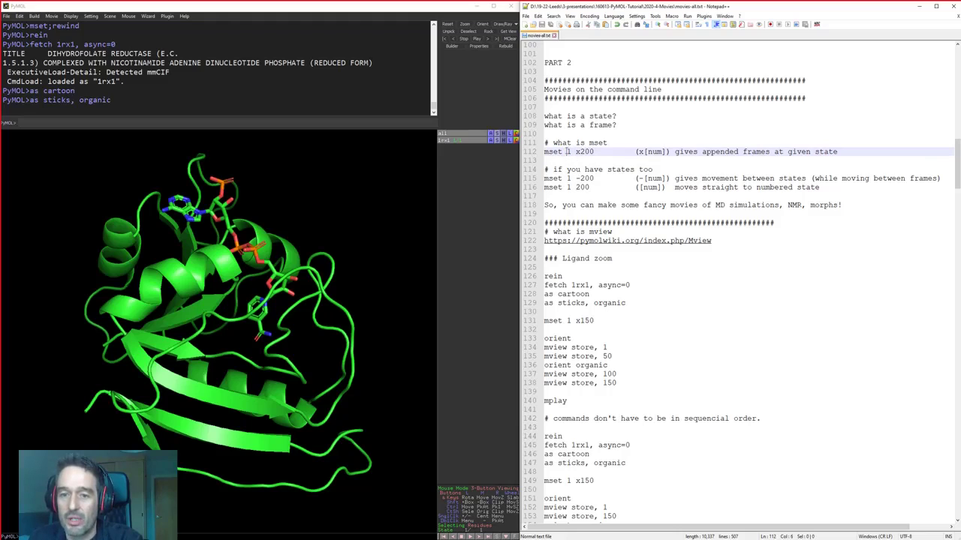
pyautogui.doubleClick(568, 152)
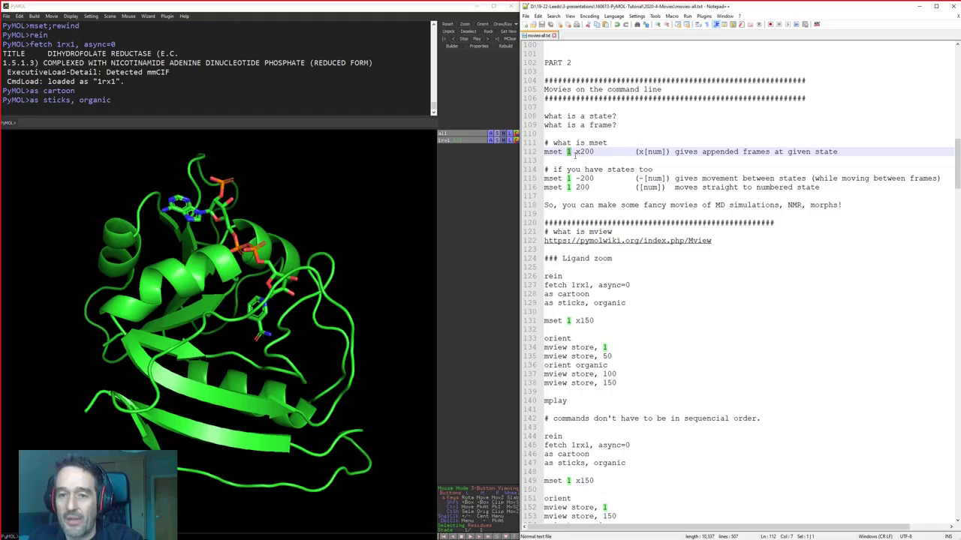
pyautogui.moveTo(575, 151); pyautogui.dragTo(595, 152)
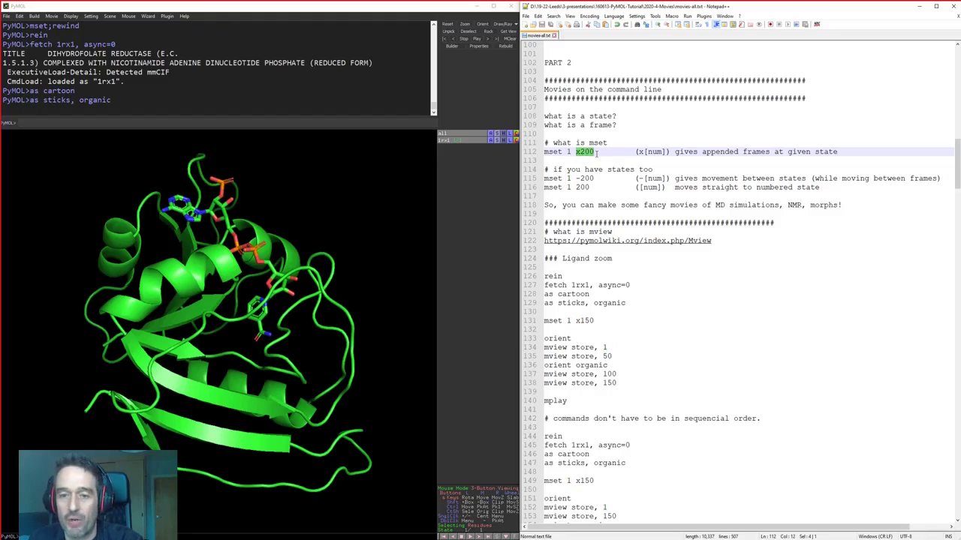
pyautogui.moveTo(594, 151); pyautogui.dragTo(531, 150)
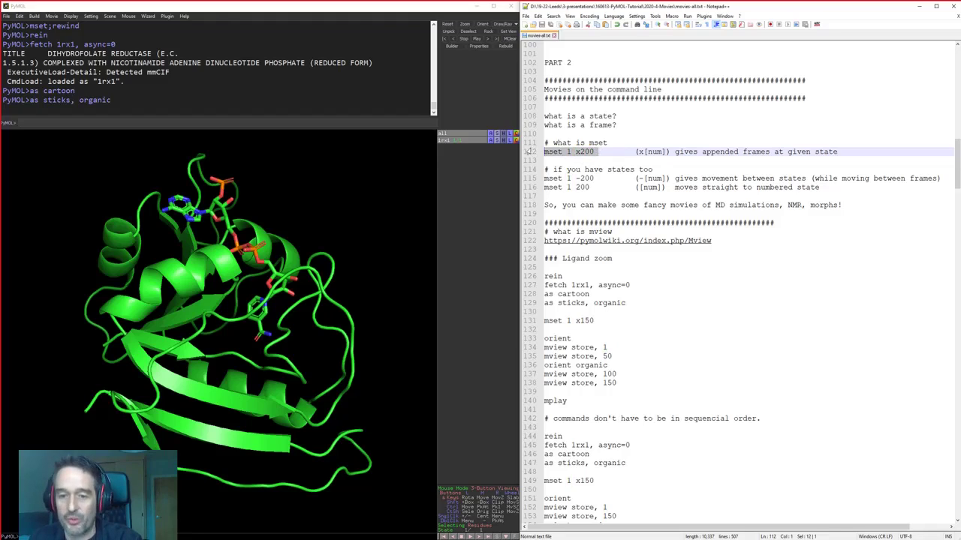
# Define a 150-frame movie of state 1 by running the notes' "mset 1 x150" command
pyautogui.click(597, 321)
pyautogui.click(595, 314)
pyautogui.moveTo(594, 320); pyautogui.dragTo(542, 320)
pyautogui.hotkey('ctrl', 'c')
pyautogui.click(366, 121)
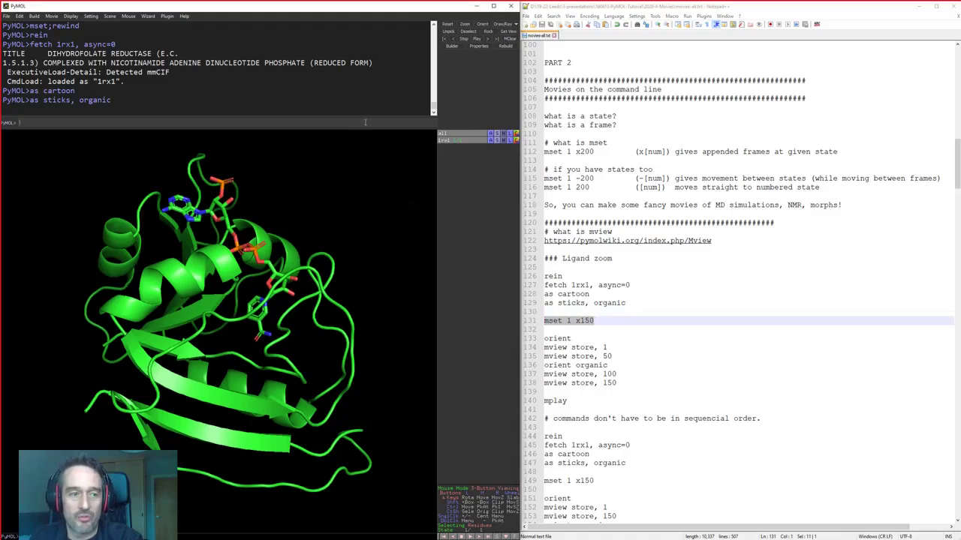
pyautogui.hotkey('ctrl', 'v')
pyautogui.press('Return')
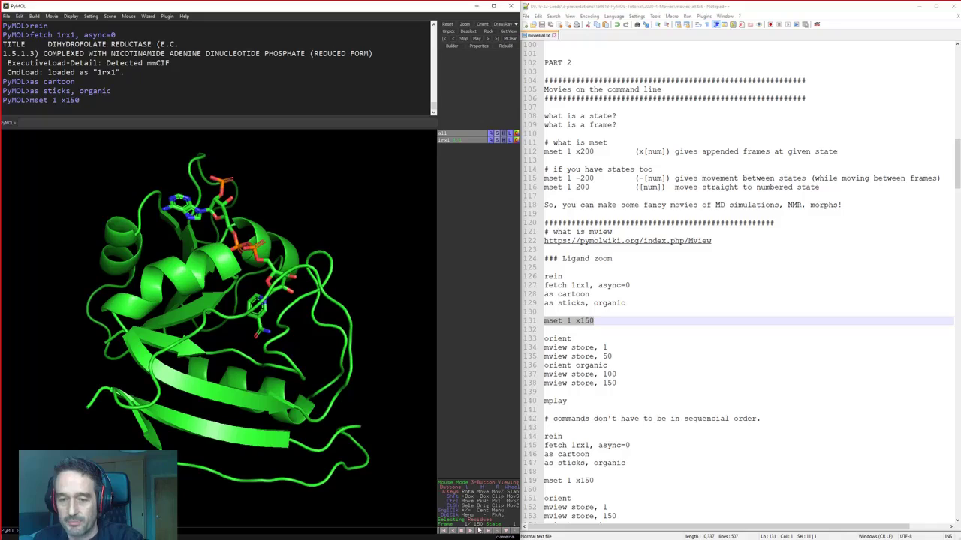
# Examine the ligand zoom script's "mset 1 x150" arguments and its "mview store" lines
pyautogui.doubleClick(568, 320)
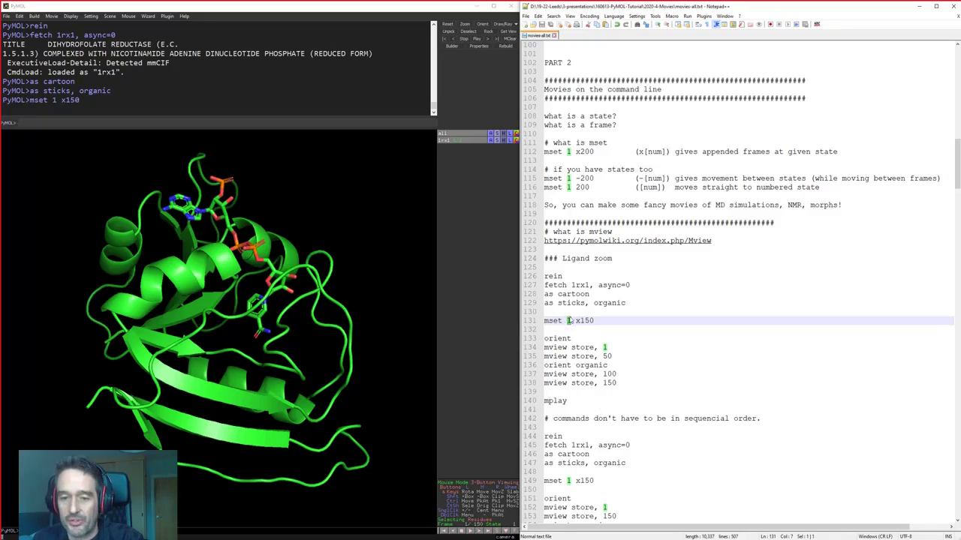
pyautogui.doubleClick(582, 322)
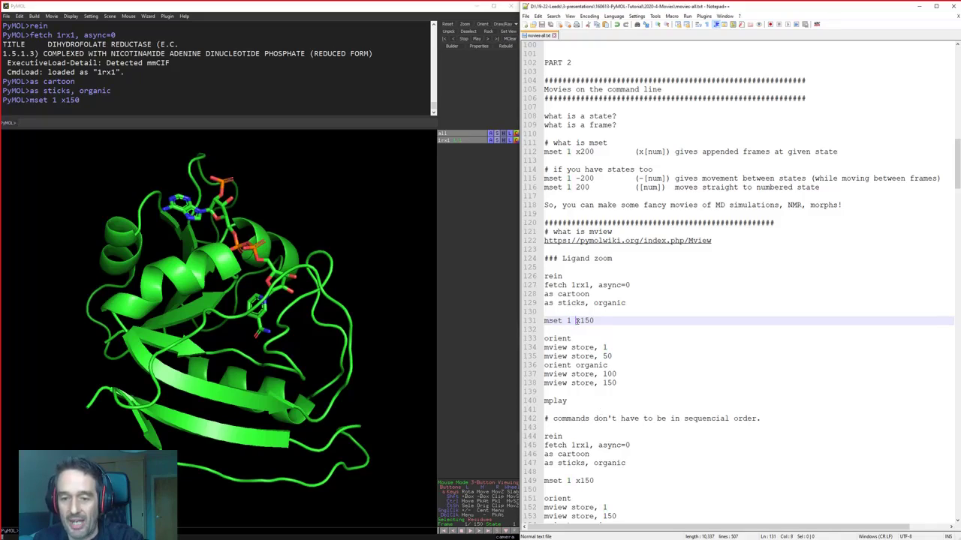
pyautogui.doubleClick(569, 320)
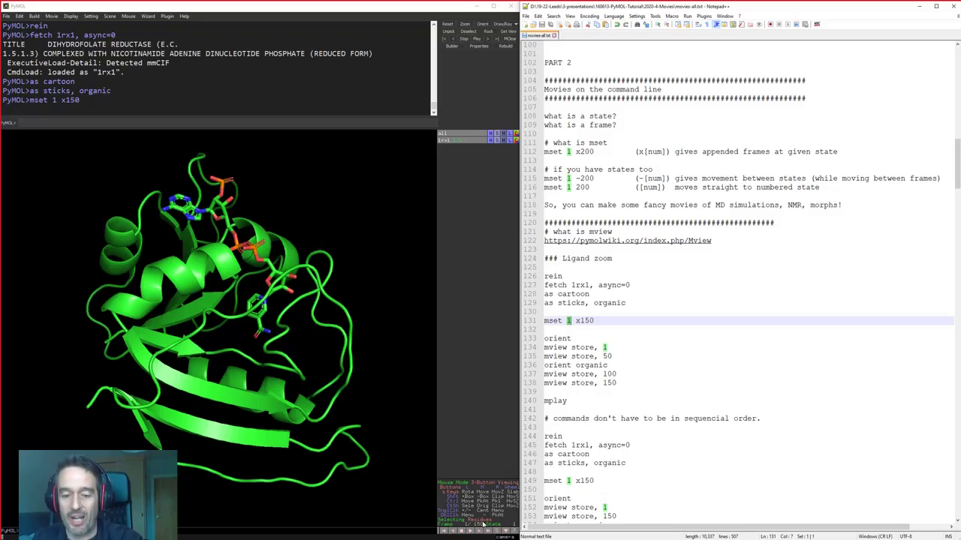
pyautogui.moveTo(603, 318); pyautogui.dragTo(539, 319)
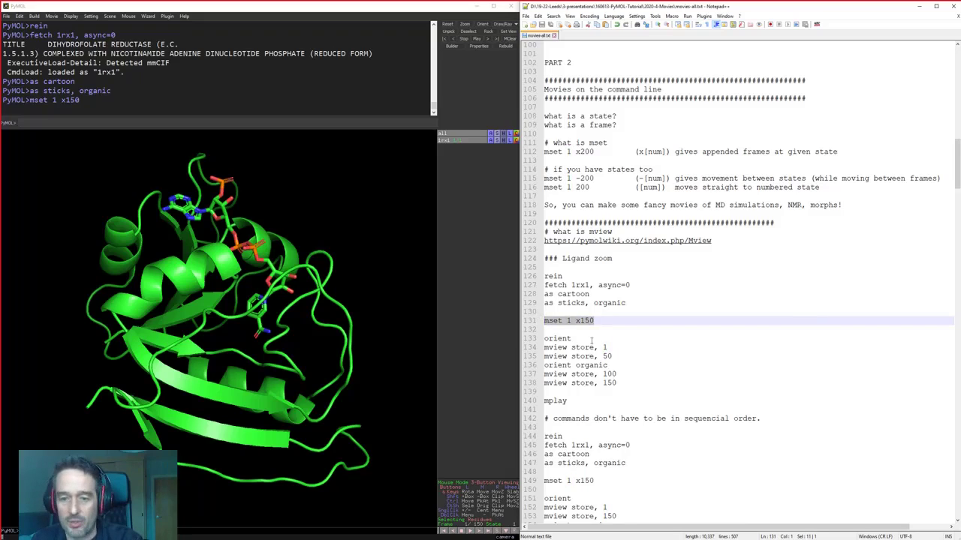
pyautogui.click(591, 339)
pyautogui.moveTo(593, 320)
pyautogui.mouseDown()
pyautogui.moveTo(544, 321)
pyautogui.moveTo(594, 321)
pyautogui.mouseUp()
pyautogui.click(587, 320)
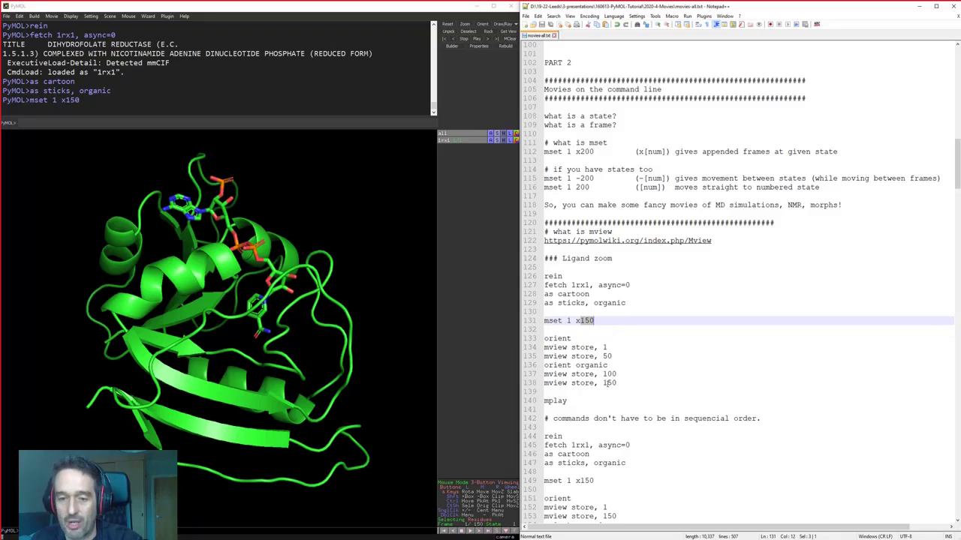
pyautogui.scroll(-4, 580, 315)
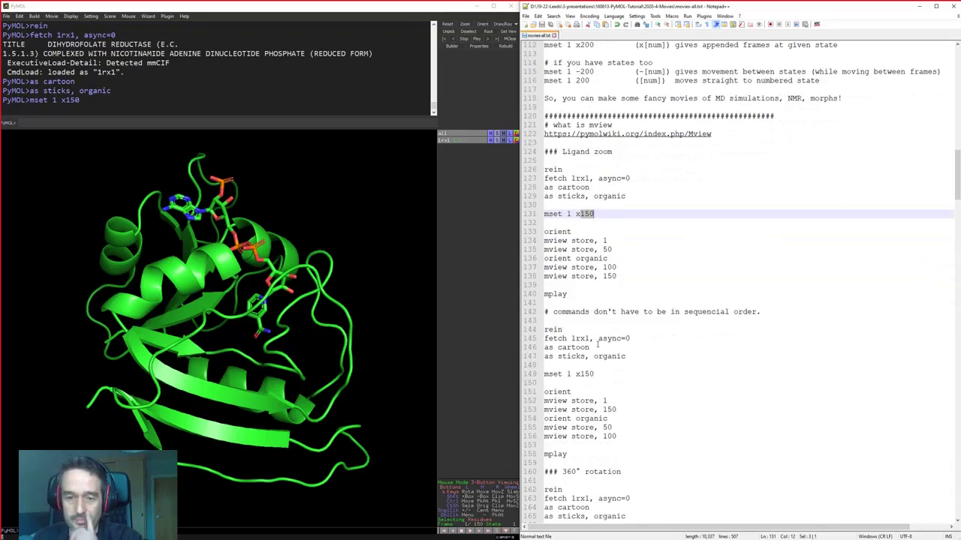
pyautogui.click(609, 249)
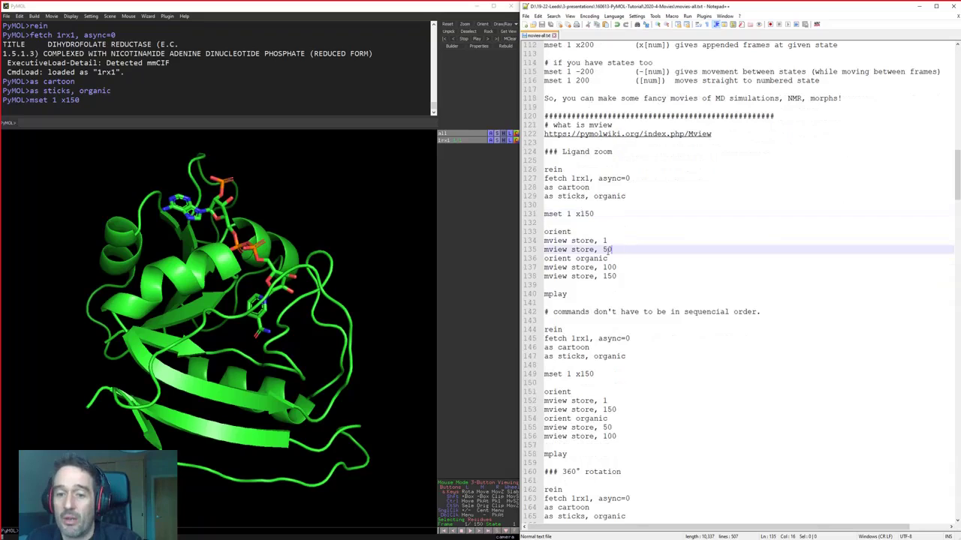
pyautogui.doubleClick(553, 240)
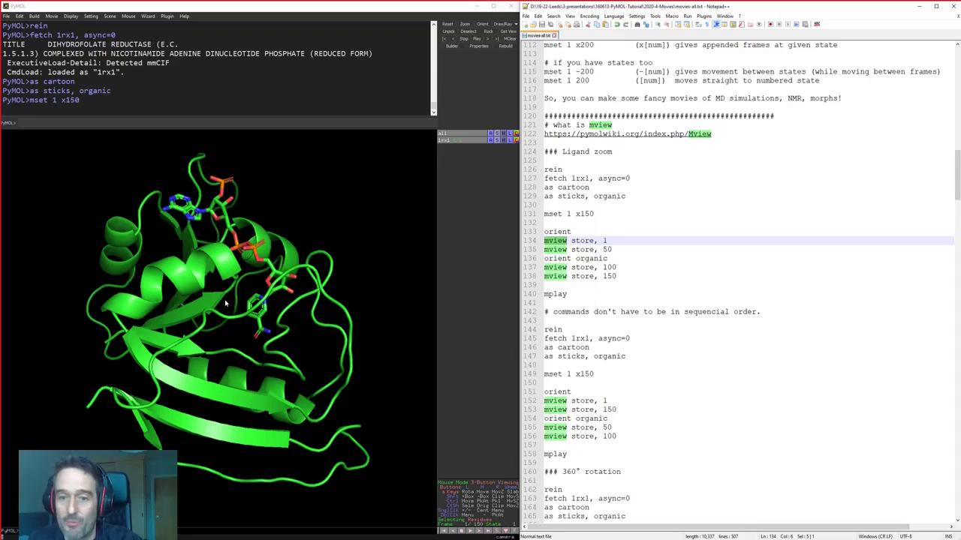
pyautogui.doubleClick(606, 241)
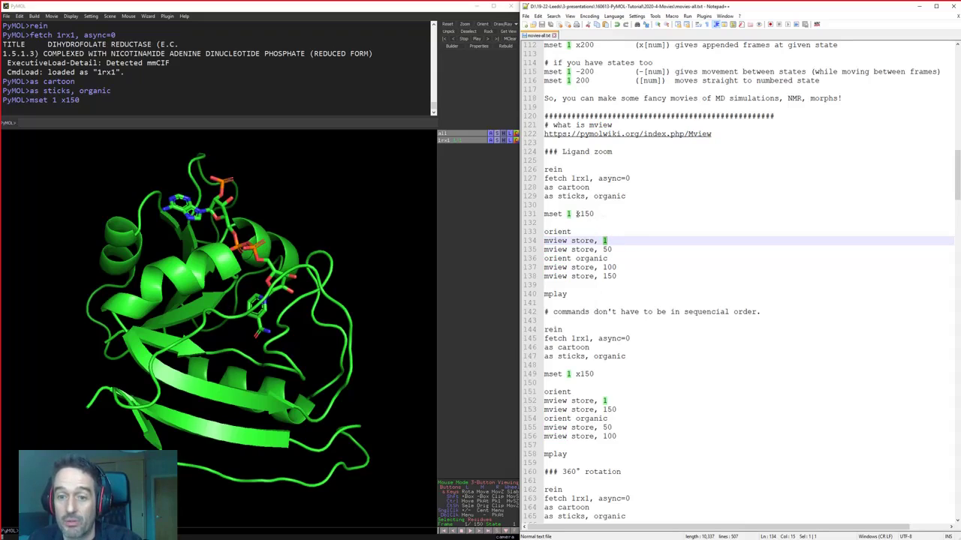
pyautogui.moveTo(608, 240); pyautogui.dragTo(543, 241)
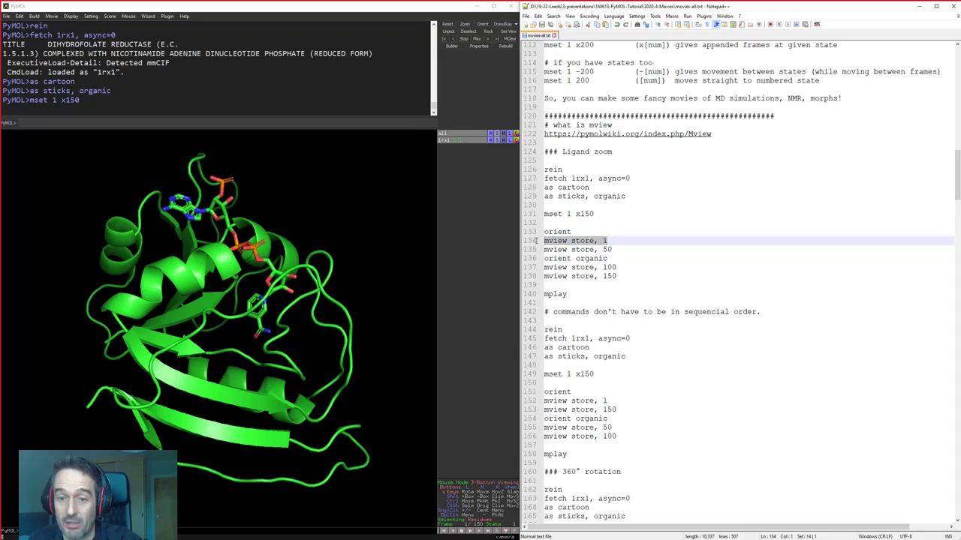
# Orient the view on the whole structure and store it as the camera view for frame 1 with mview
pyautogui.doubleClick(559, 232)
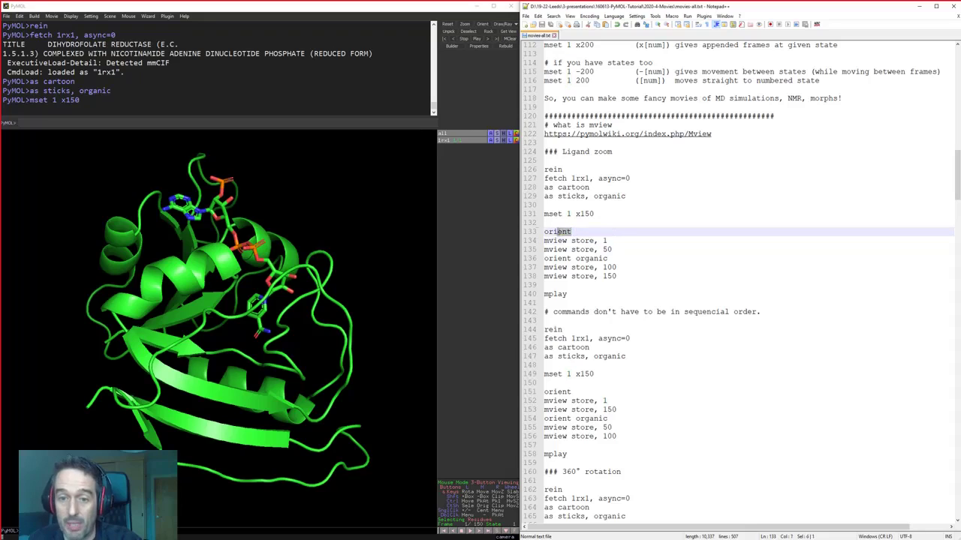
pyautogui.click(345, 119)
pyautogui.hotkey('ctrl', 'v')
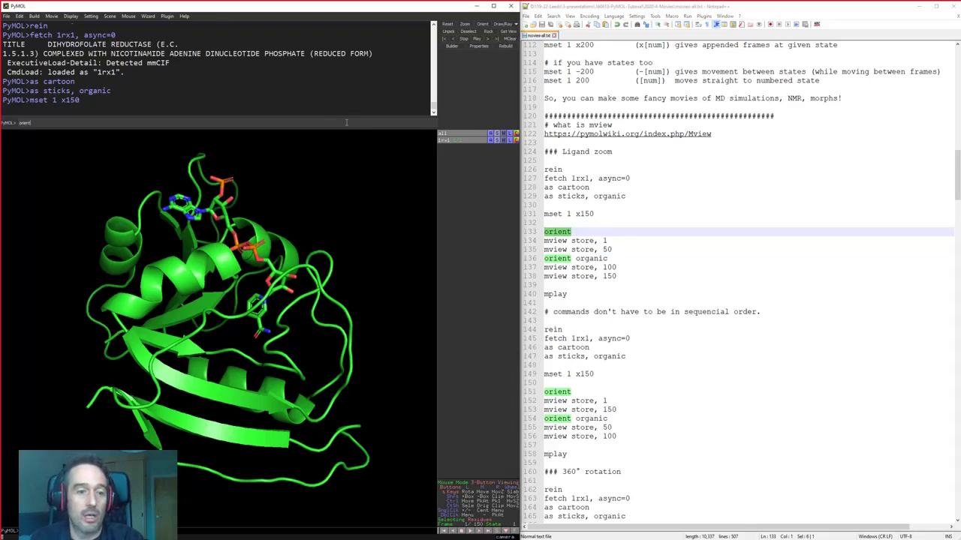
pyautogui.press('Return')
pyautogui.click(606, 240)
pyautogui.hotkey('shift', 'Home')
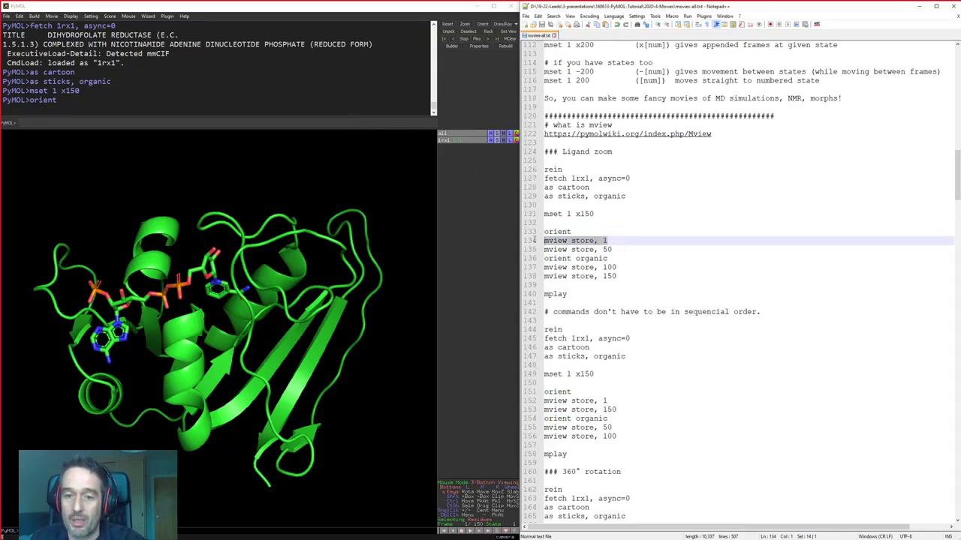
pyautogui.click(396, 122)
pyautogui.hotkey('ctrl', 'v')
pyautogui.press('Return')
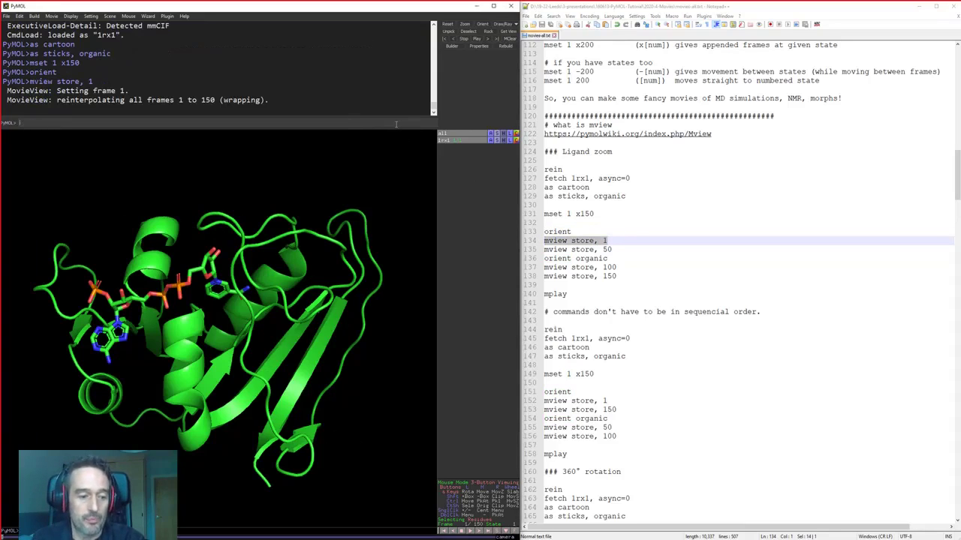
# Store the same whole-structure view at frame 50 with "mview store, 50"
pyautogui.click(629, 249)
pyautogui.hotkey('shift', 'Home')
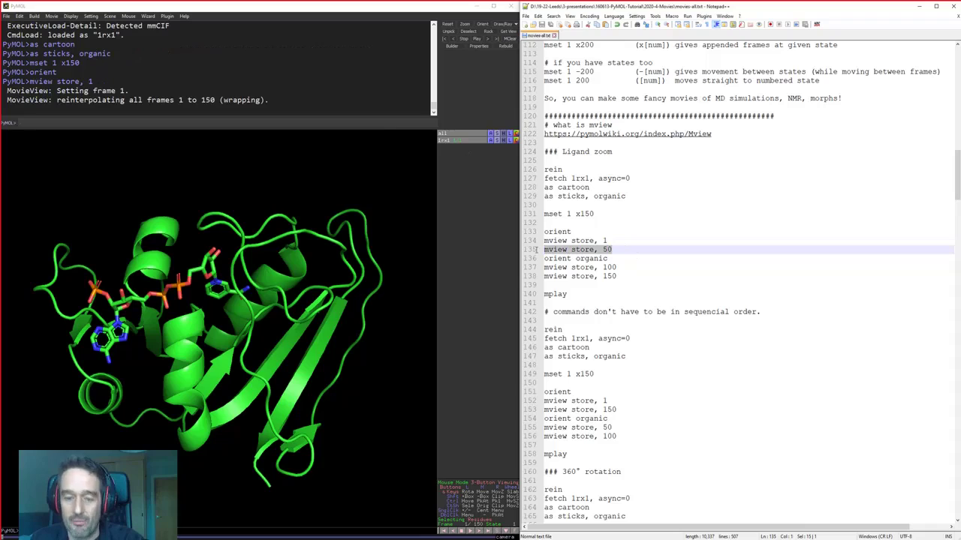
pyautogui.click(380, 123)
pyautogui.hotkey('ctrl', 'v')
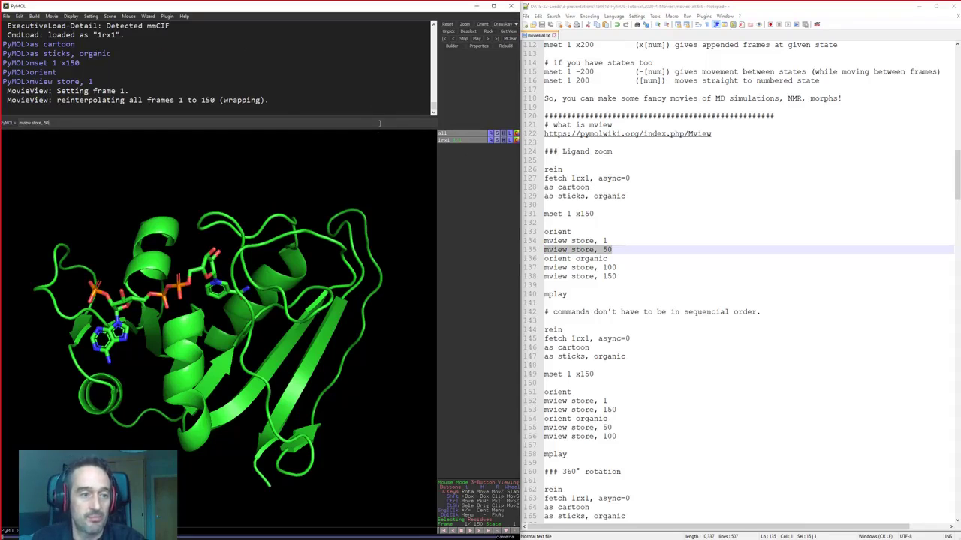
pyautogui.press('Return')
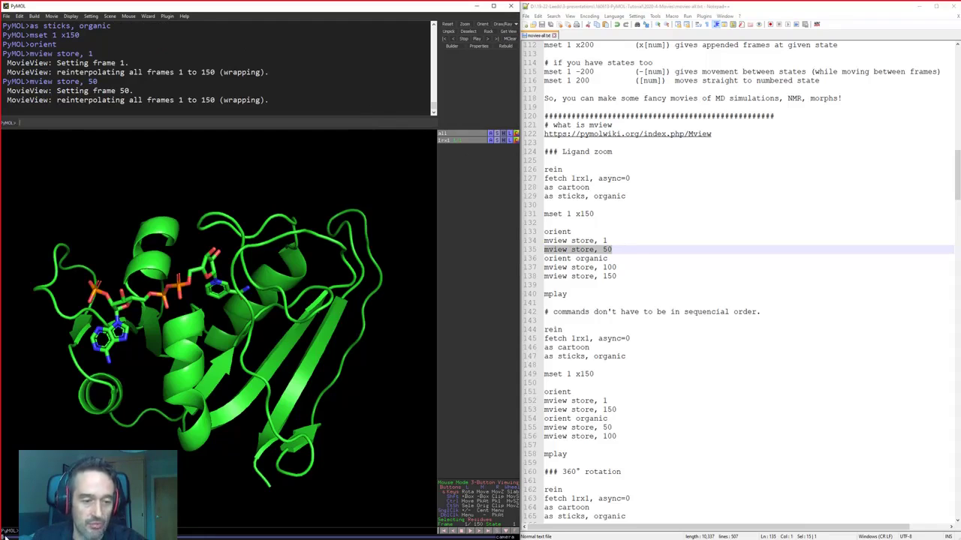
# Orient the view on the organic ligand and store that close-up at frame 100 with mview
pyautogui.moveTo(619, 259); pyautogui.dragTo(540, 259)
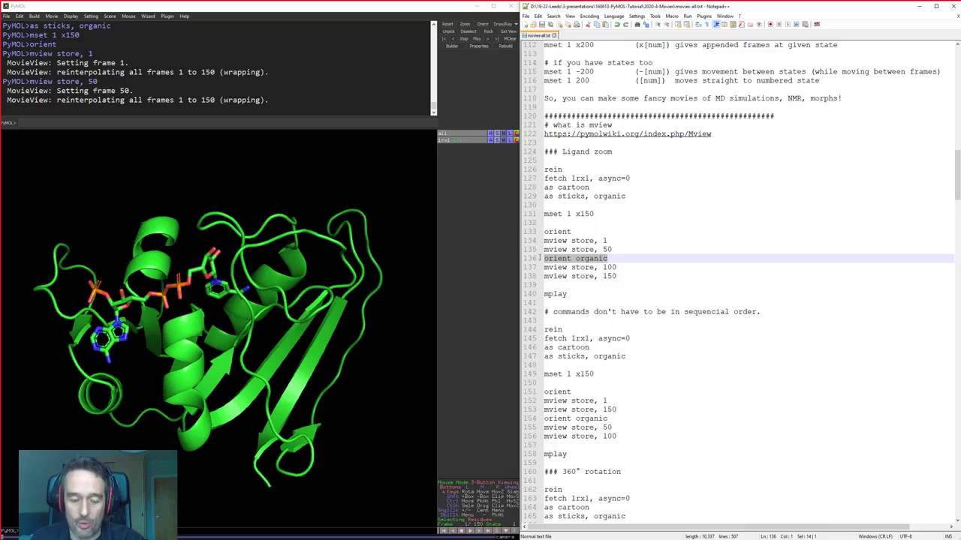
pyautogui.click(375, 124)
pyautogui.hotkey('ctrl', 'v')
pyautogui.press('Return')
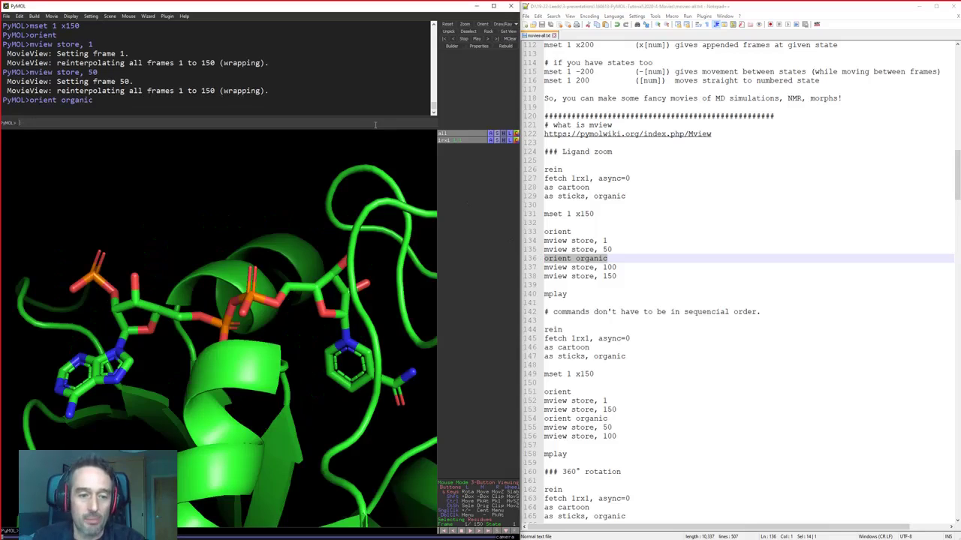
pyautogui.tripleClick(629, 268)
pyautogui.hotkey('ctrl', 'c')
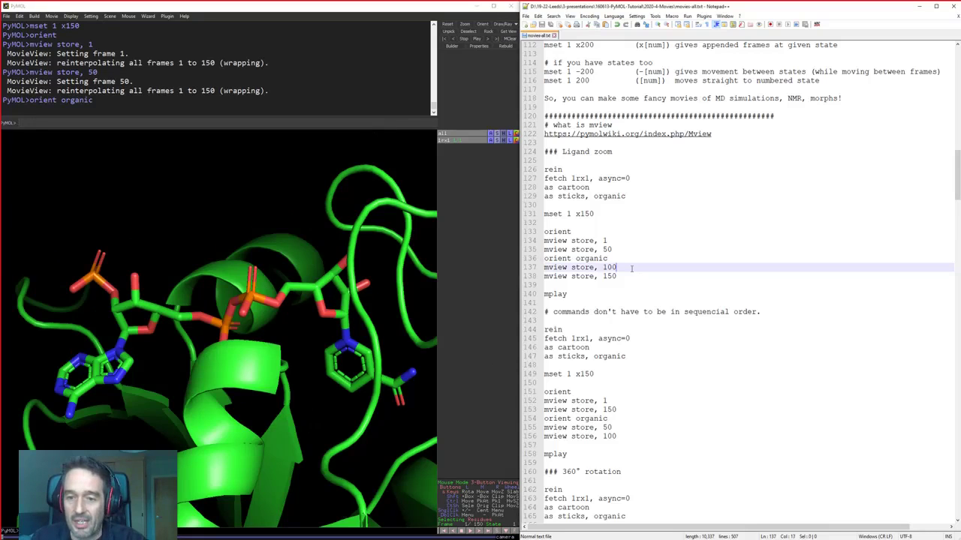
pyautogui.click(330, 120)
pyautogui.hotkey('ctrl', 'v')
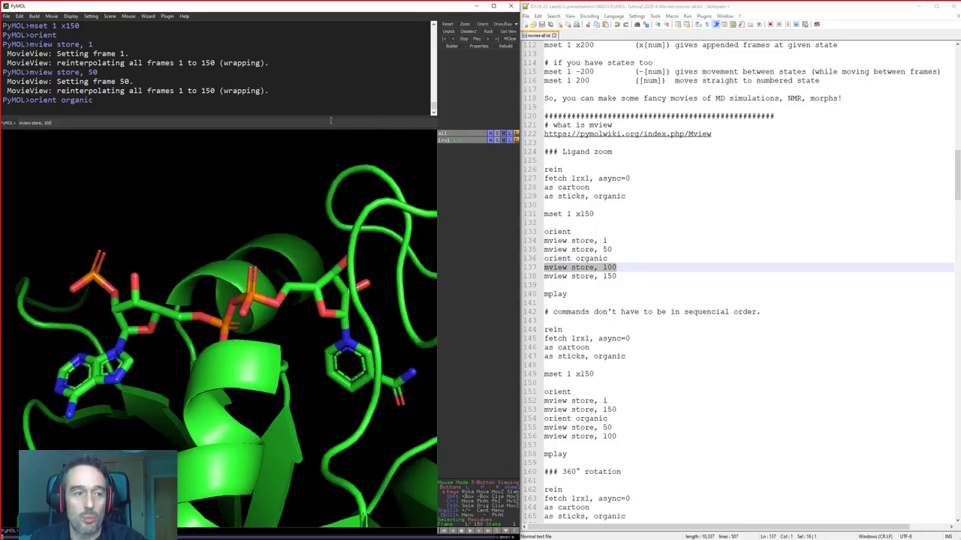
pyautogui.press('Return')
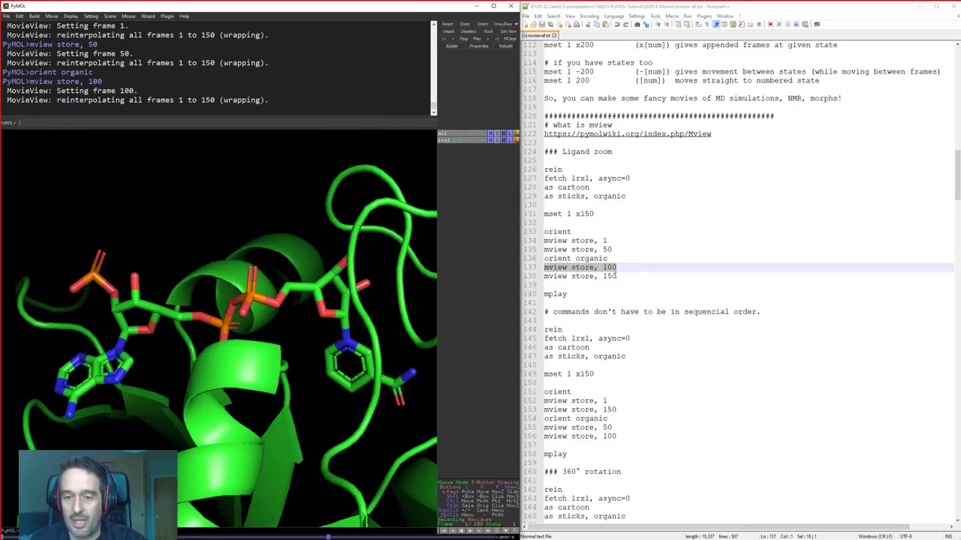
# Store the ligand close-up at frame 150 as well with "mview store, 150"
pyautogui.tripleClick(615, 277)
pyautogui.hotkey('ctrl', 'c')
pyautogui.click(358, 121)
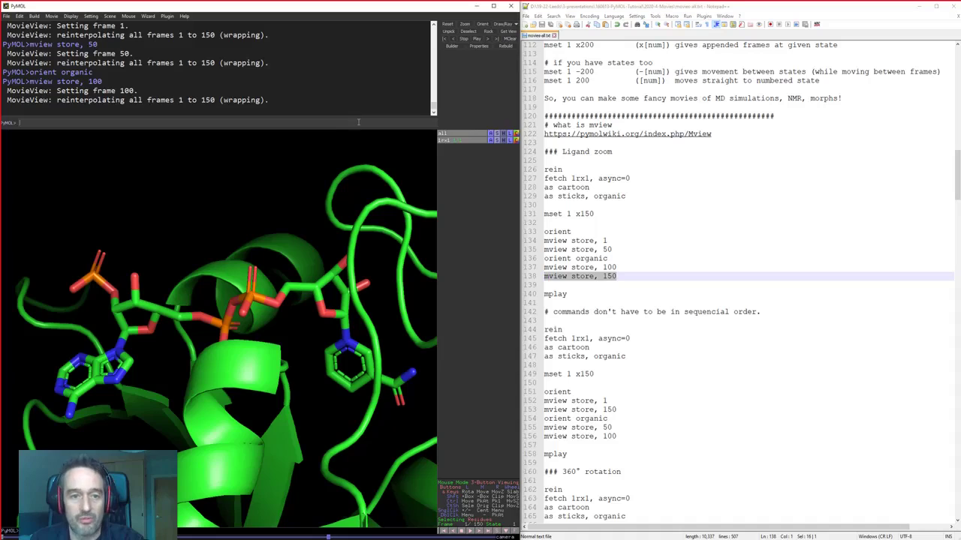
pyautogui.hotkey('ctrl', 'v')
pyautogui.press('Return')
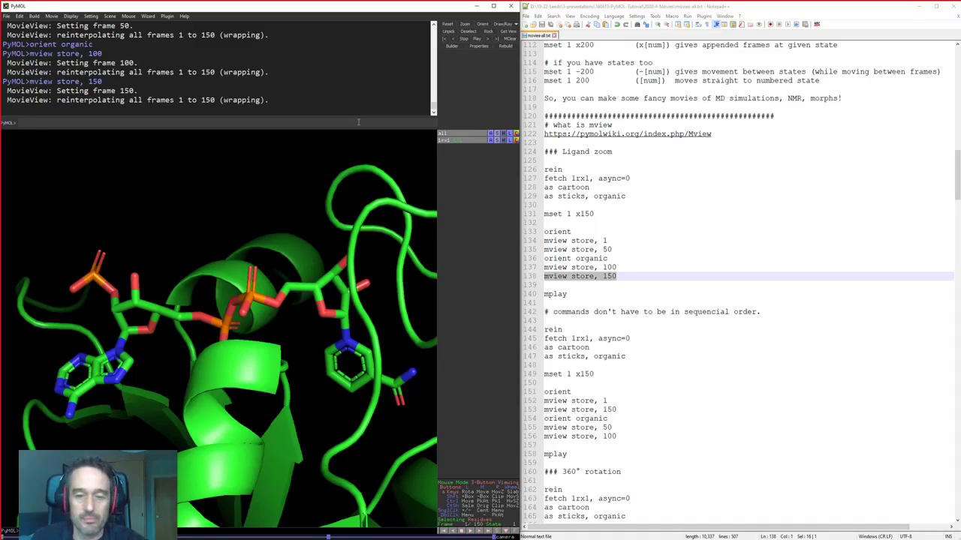
pyautogui.click(650, 258)
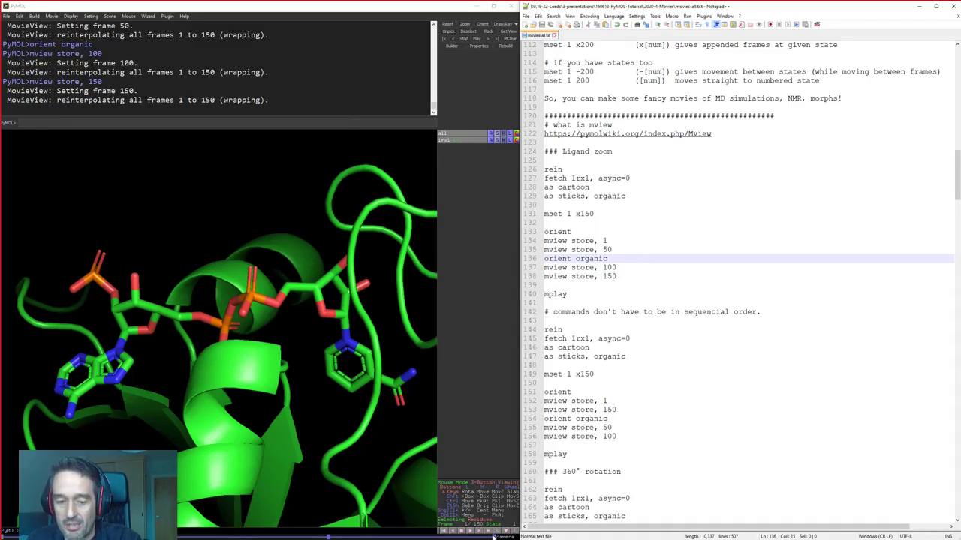
# Highlight the whole-structure lines of the ligand zoom script and bookmark its "orient" and "orient organic" lines
pyautogui.doubleClick(555, 232)
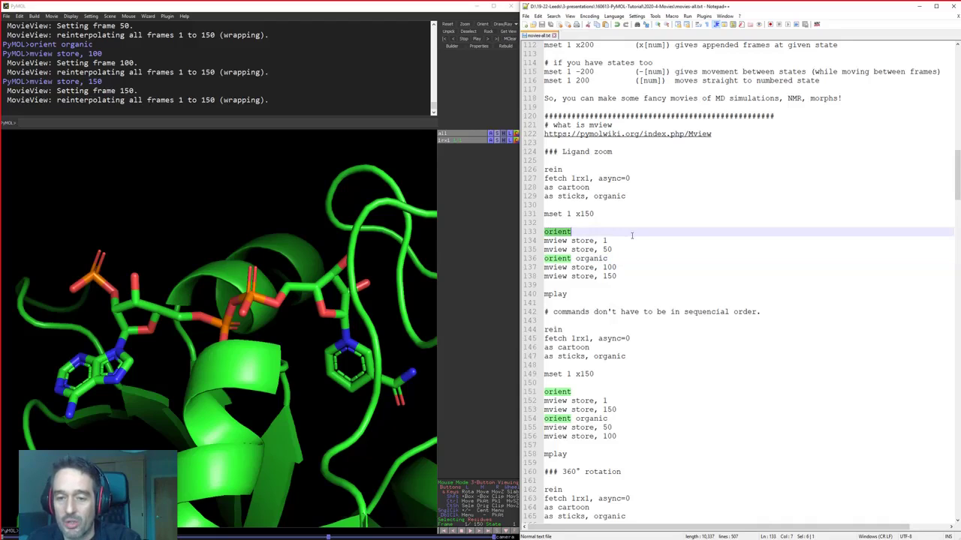
pyautogui.moveTo(632, 235); pyautogui.dragTo(635, 248)
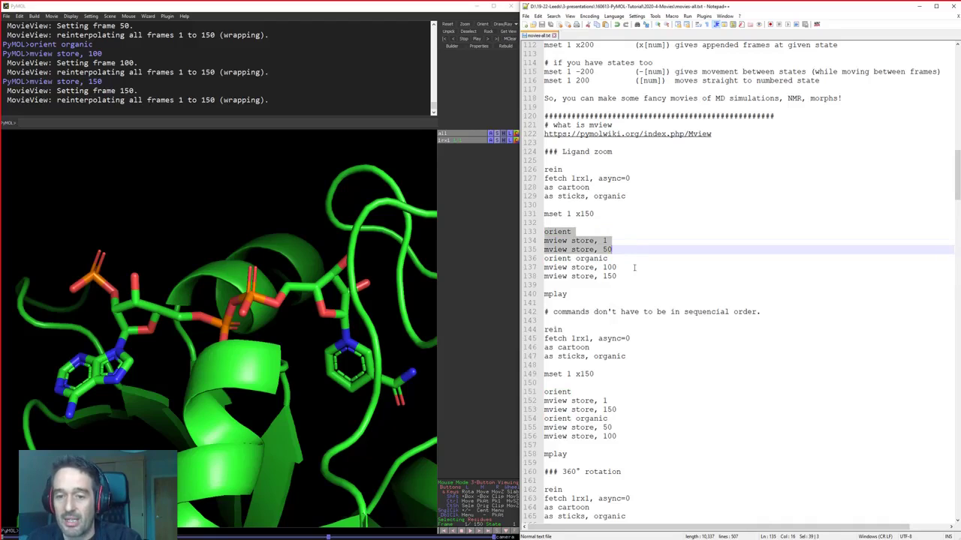
pyautogui.click(627, 249)
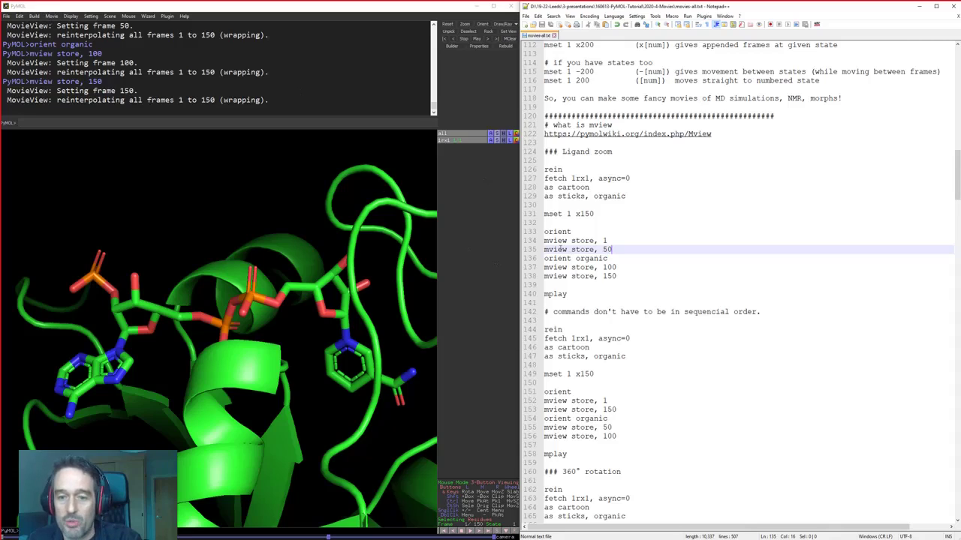
pyautogui.click(550, 231)
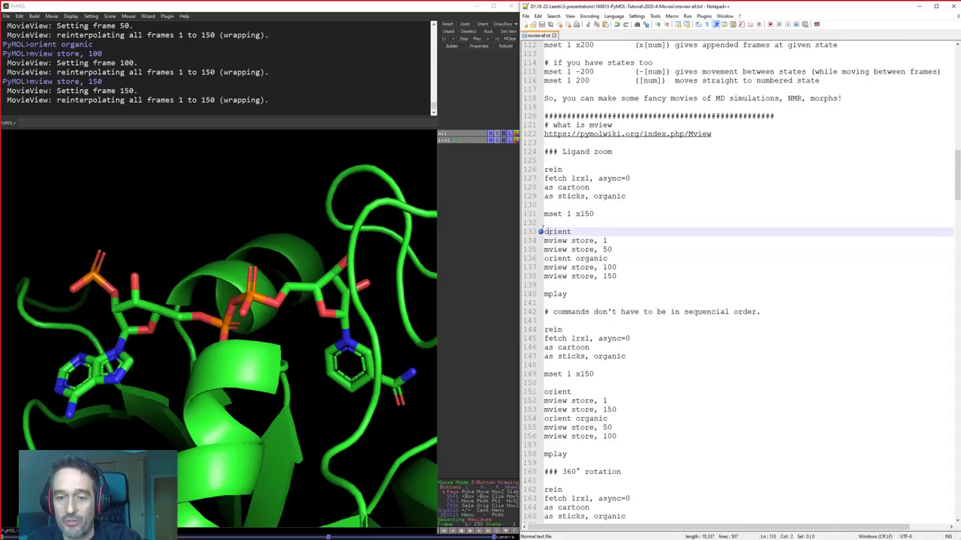
pyautogui.click(538, 259)
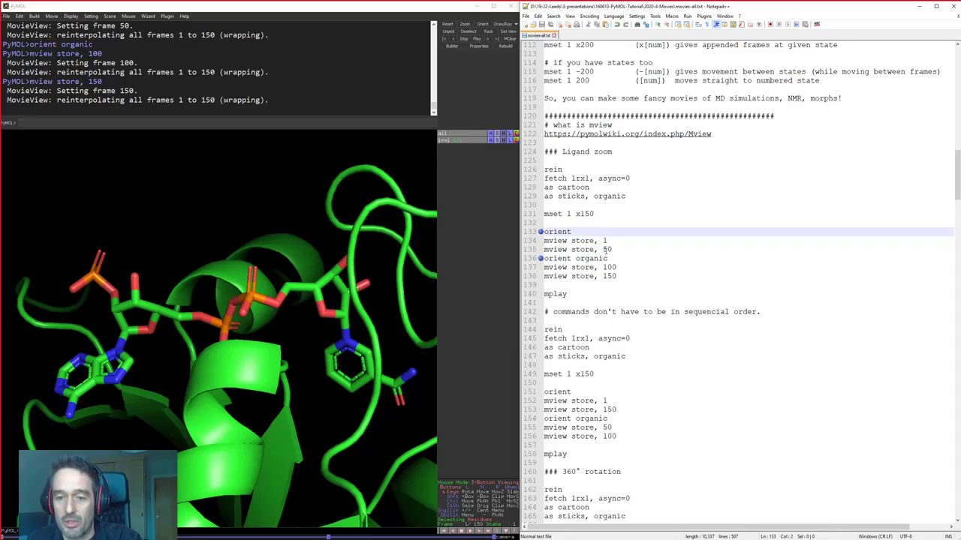
# Play back the ligand zoom movie and compare it with the script's mset line and its stored camera views
pyautogui.moveTo(602, 250); pyautogui.dragTo(634, 267)
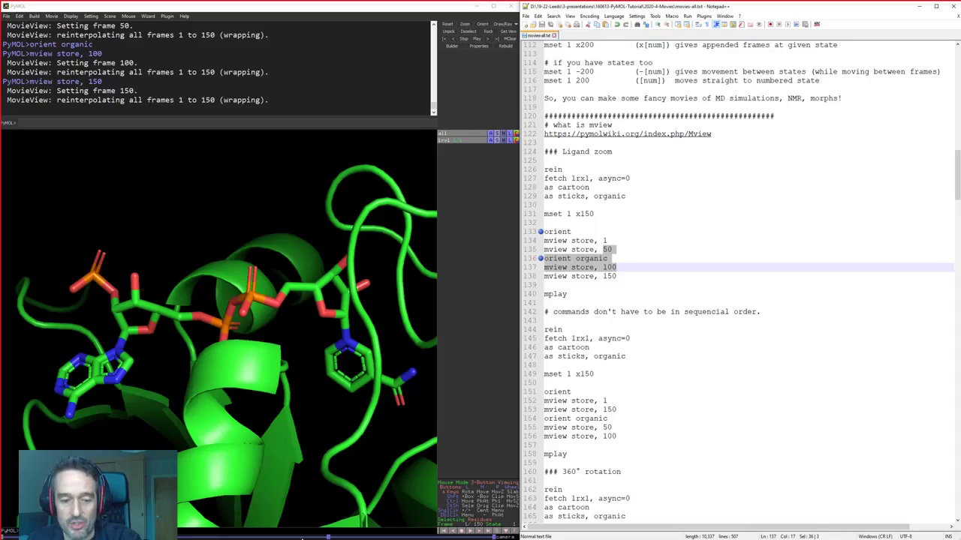
pyautogui.click(649, 289)
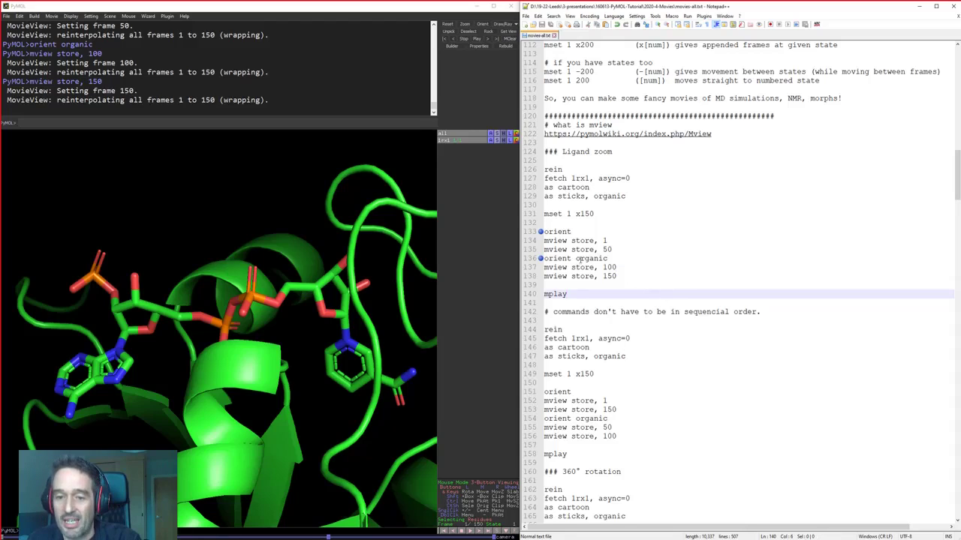
pyautogui.moveTo(543, 259)
pyautogui.mouseDown()
pyautogui.moveTo(617, 269)
pyautogui.moveTo(549, 267)
pyautogui.mouseUp()
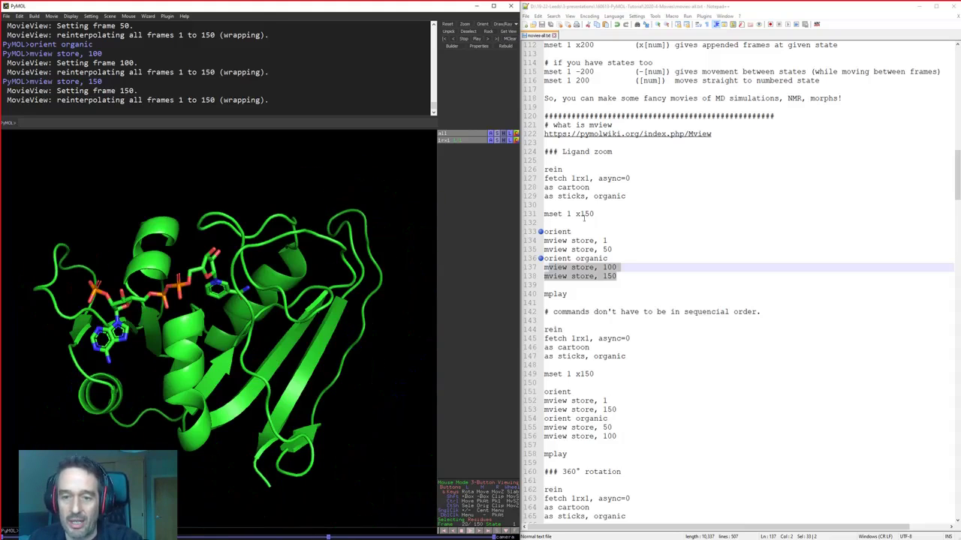
pyautogui.moveTo(595, 215); pyautogui.dragTo(545, 215)
pyautogui.click(610, 249)
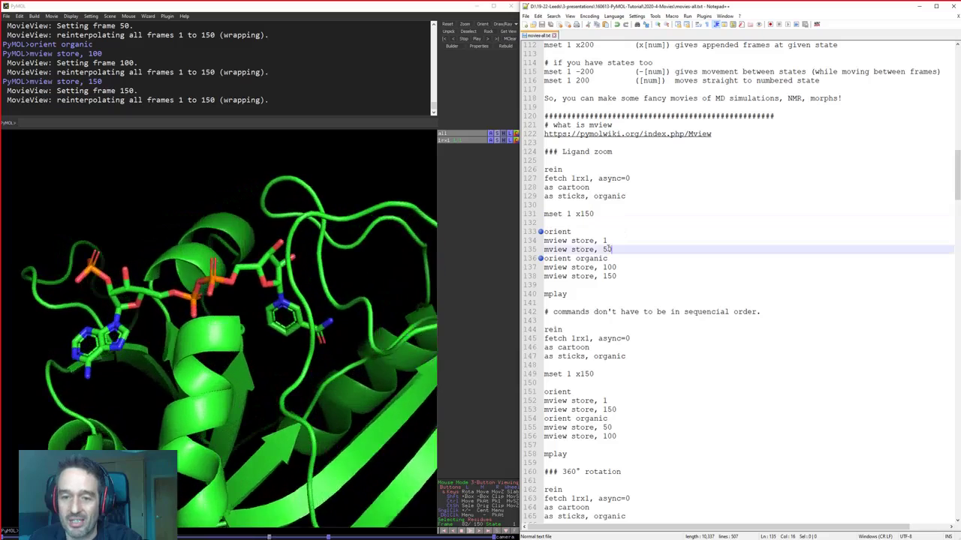
pyautogui.moveTo(611, 248); pyautogui.dragTo(543, 250)
pyautogui.moveTo(466, 537)
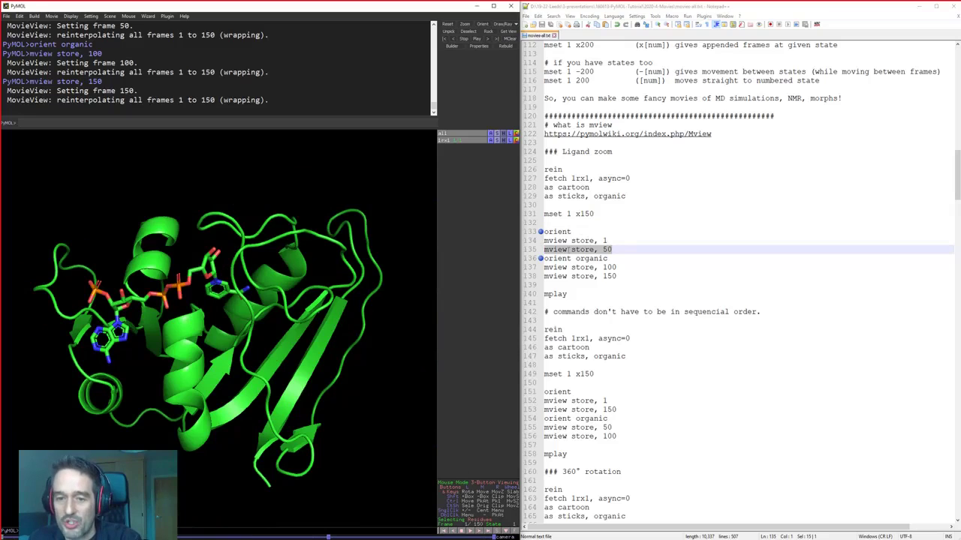
pyautogui.moveTo(612, 249); pyautogui.dragTo(538, 243)
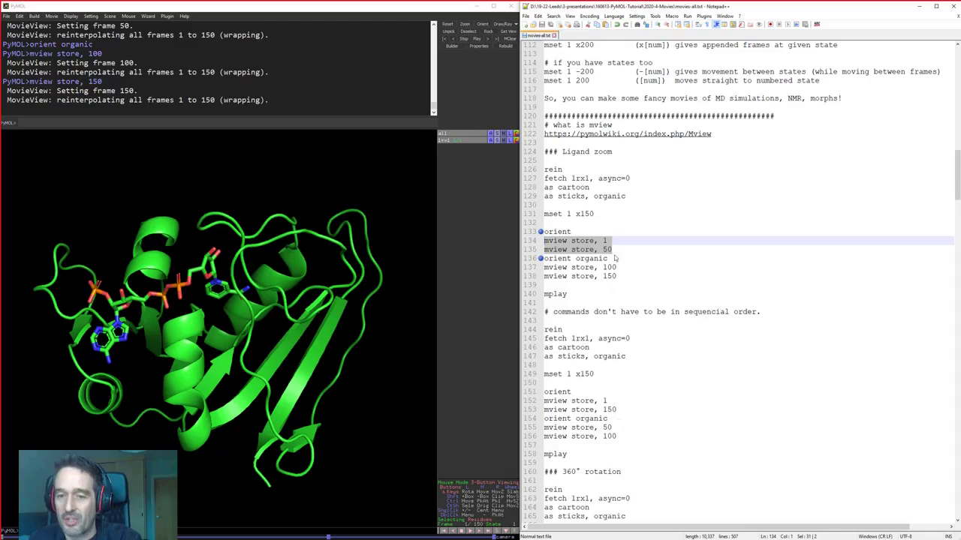
# Read the script example whose commands are not in sequential order, focusing on the views stored at frames 1 and 150
pyautogui.scroll(-3, 619, 305)
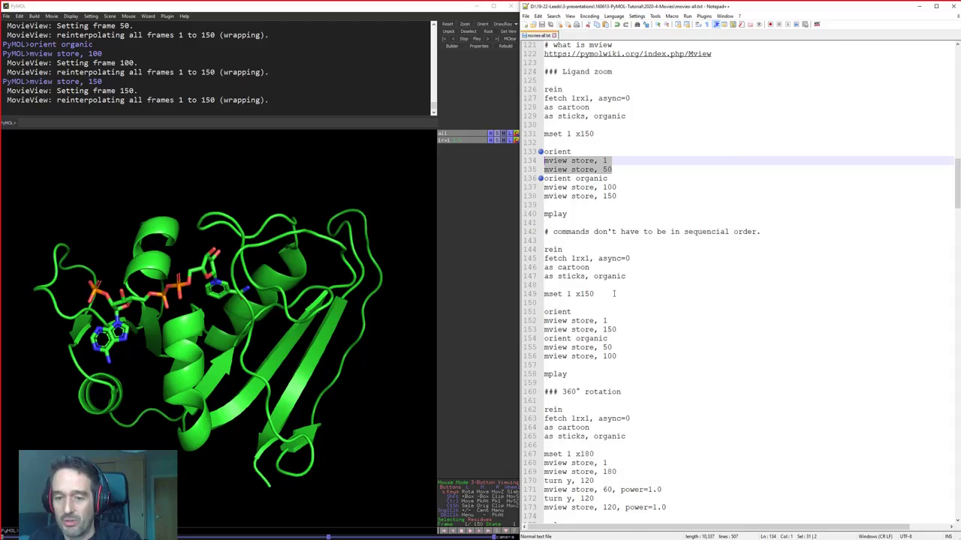
pyautogui.moveTo(617, 322); pyautogui.dragTo(584, 323)
pyautogui.click(615, 330)
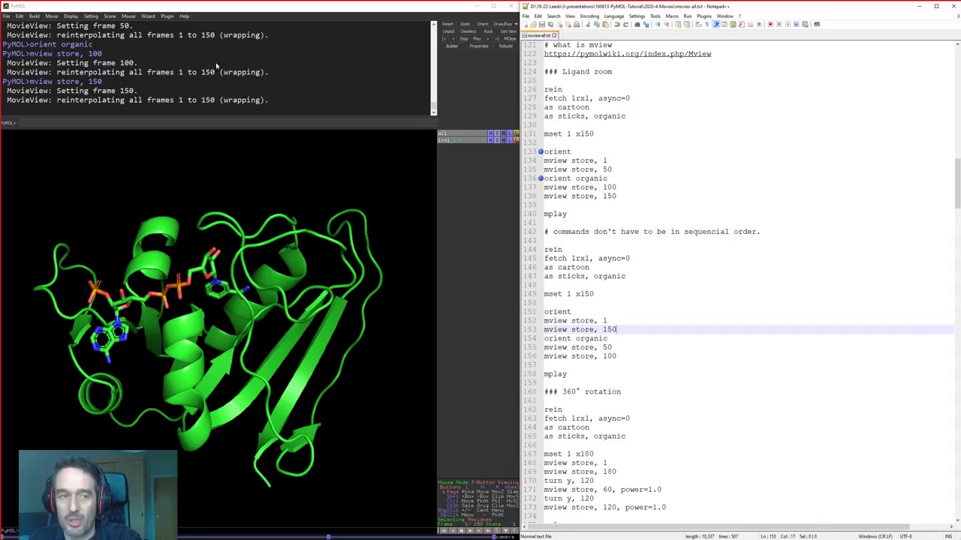
# Reset the movie and run the non-sequential block: mset 1 x150, whole-structure view at frames 1 and 150, ligand view at 50 and 100
pyautogui.click(51, 15)
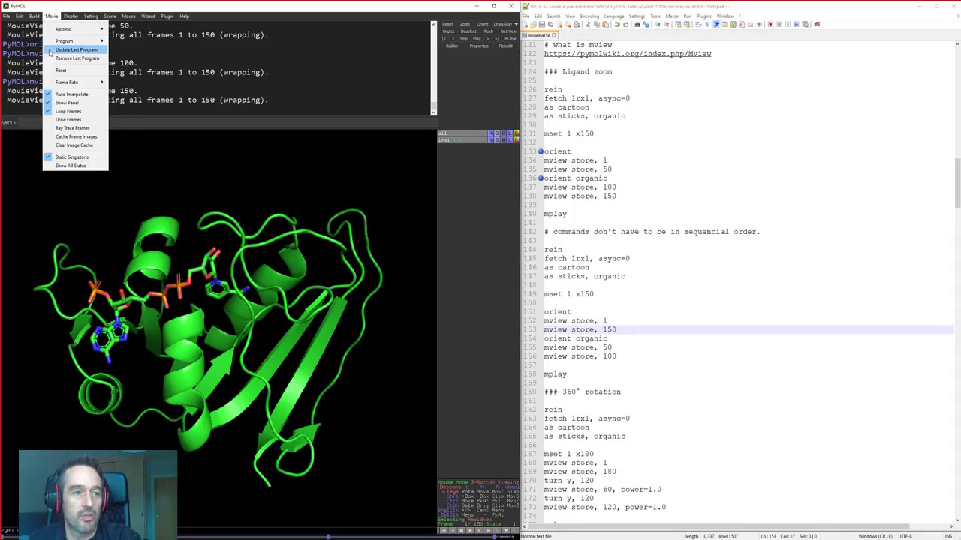
pyautogui.click(60, 70)
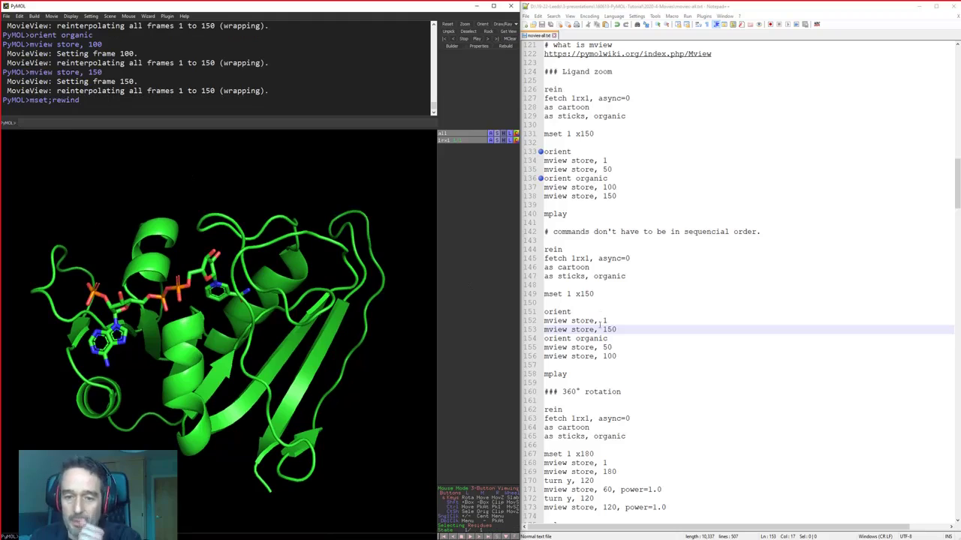
pyautogui.moveTo(617, 357); pyautogui.dragTo(545, 293)
pyautogui.hotkey('ctrl', 'c')
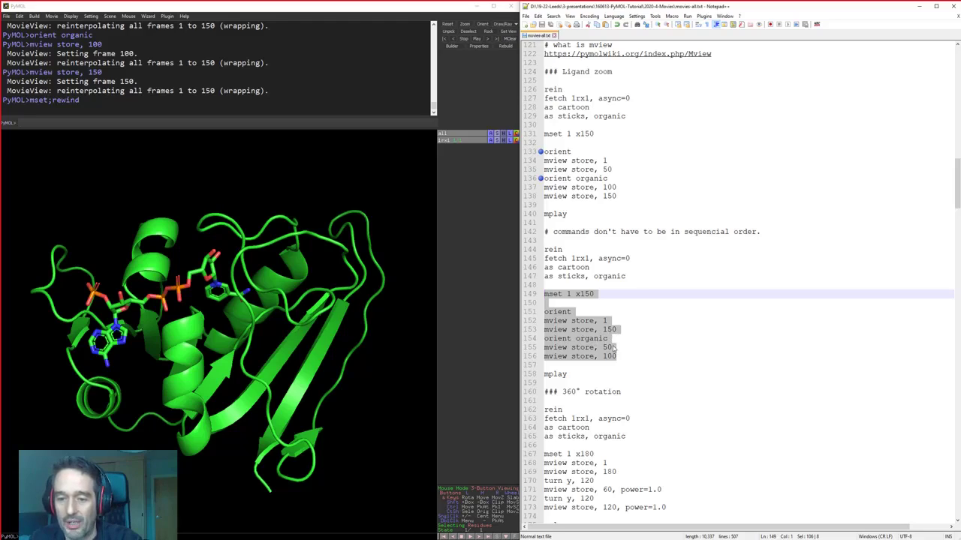
pyautogui.click(377, 120)
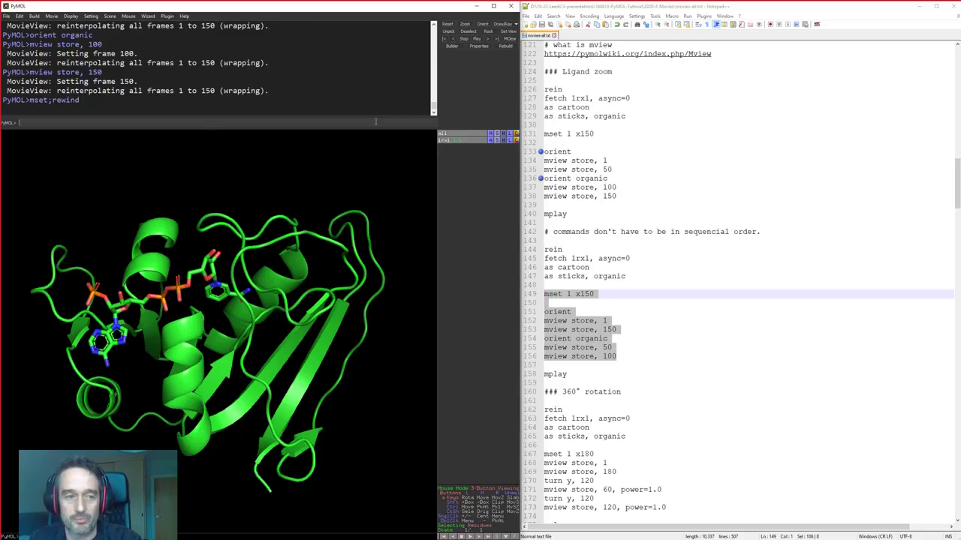
pyautogui.hotkey('ctrl', 'v')
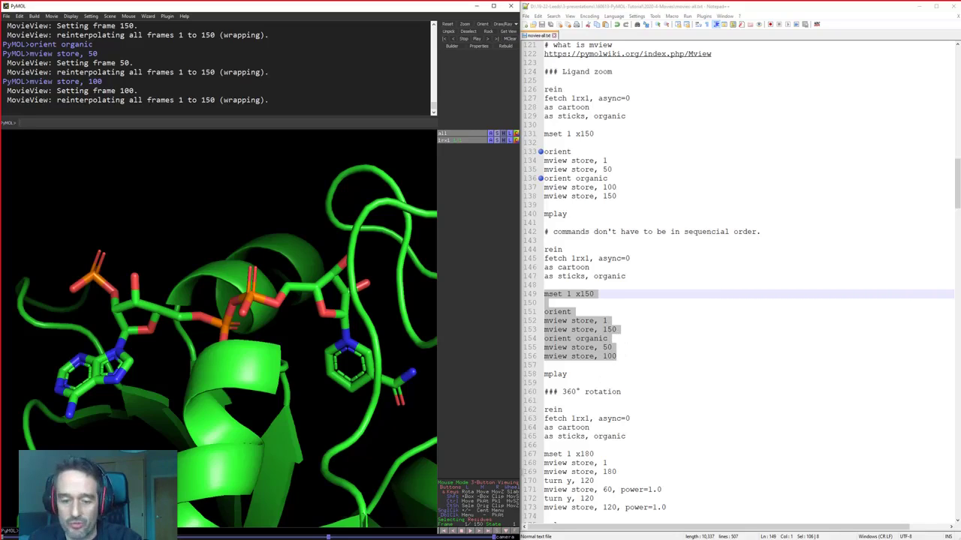
# Rewind the new 150-frame movie to its first frame and play it back
pyautogui.click(444, 531)
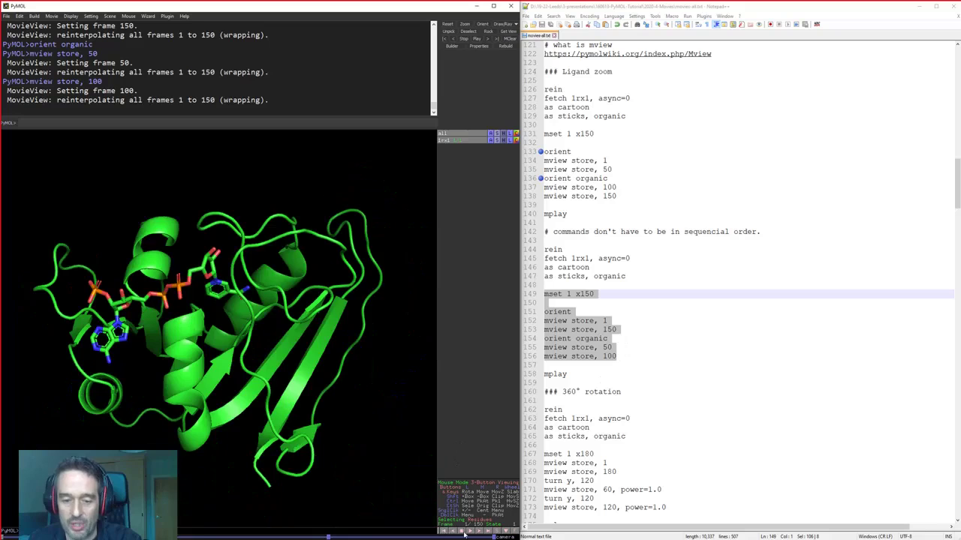
pyautogui.click(470, 531)
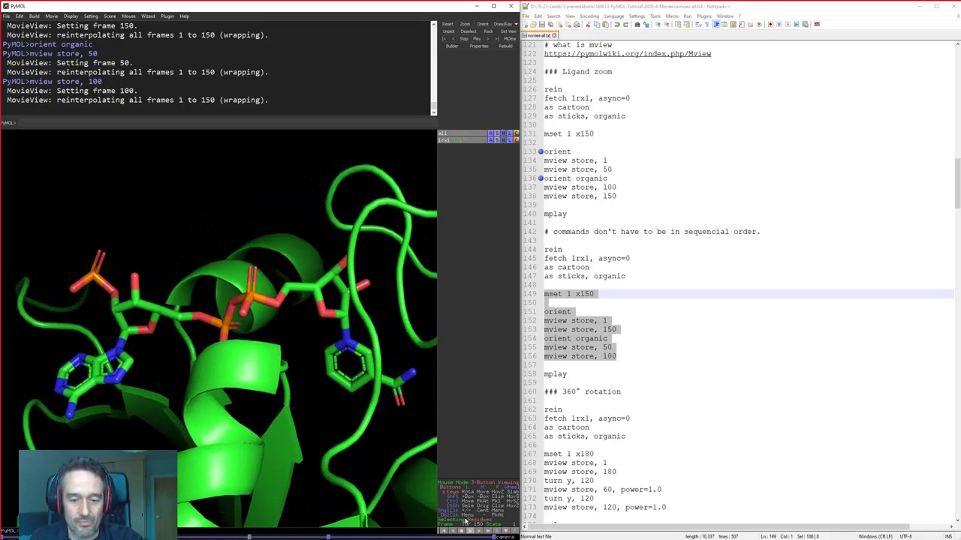
pyautogui.click(627, 391)
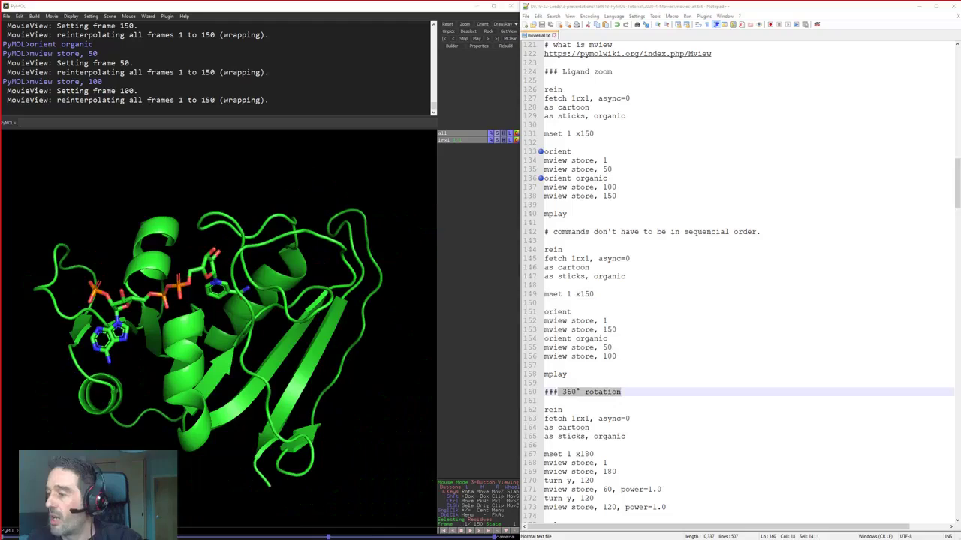
# Switch to the browser and look through the example scripts on the PyMOLWiki Mview page
pyautogui.hotkey('alt', 'Tab')
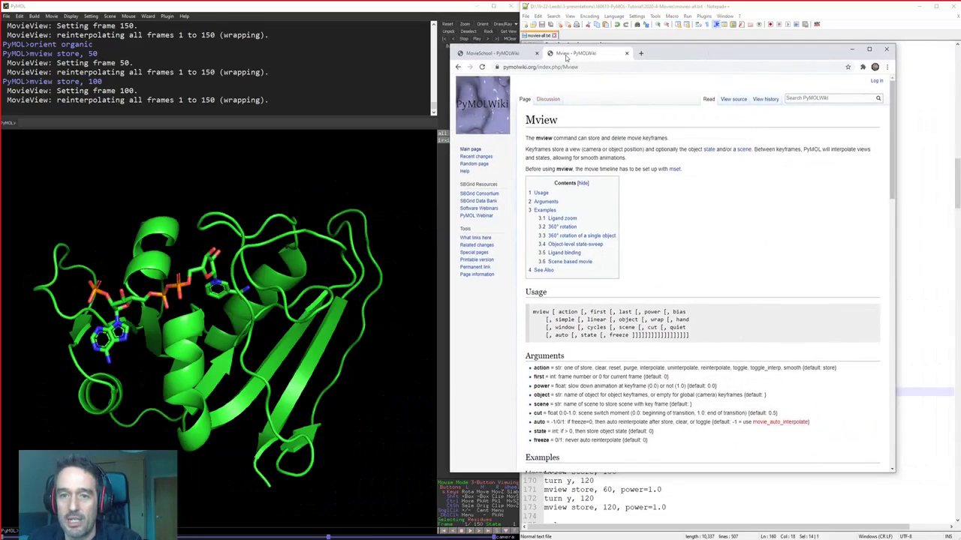
pyautogui.moveTo(557, 126); pyautogui.dragTo(519, 125)
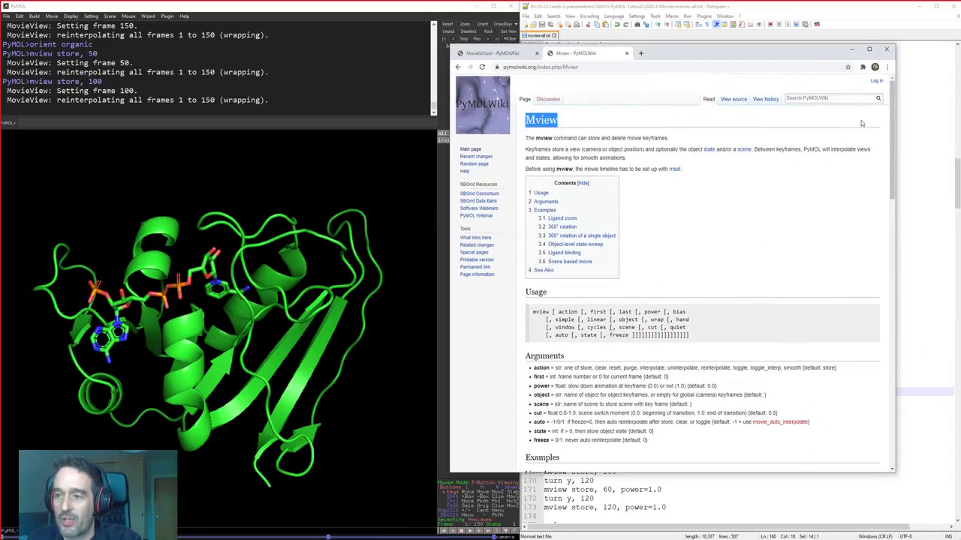
pyautogui.moveTo(889, 134); pyautogui.dragTo(873, 249)
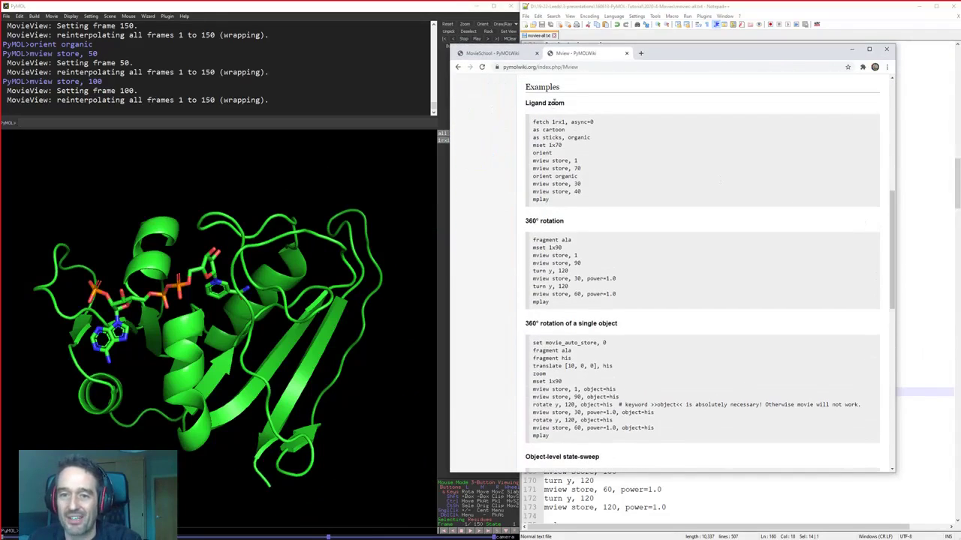
pyautogui.moveTo(554, 103); pyautogui.dragTo(551, 121)
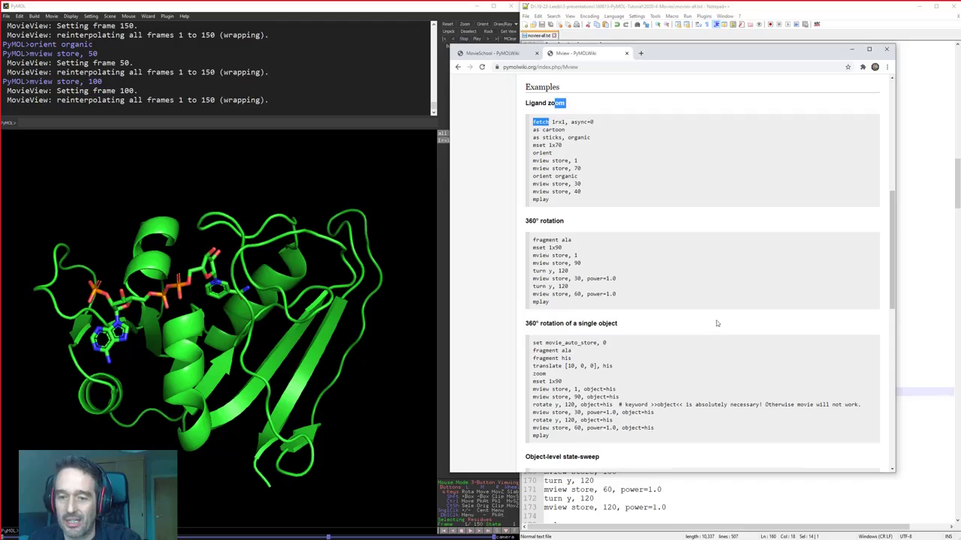
pyautogui.scroll(-3, 717, 323)
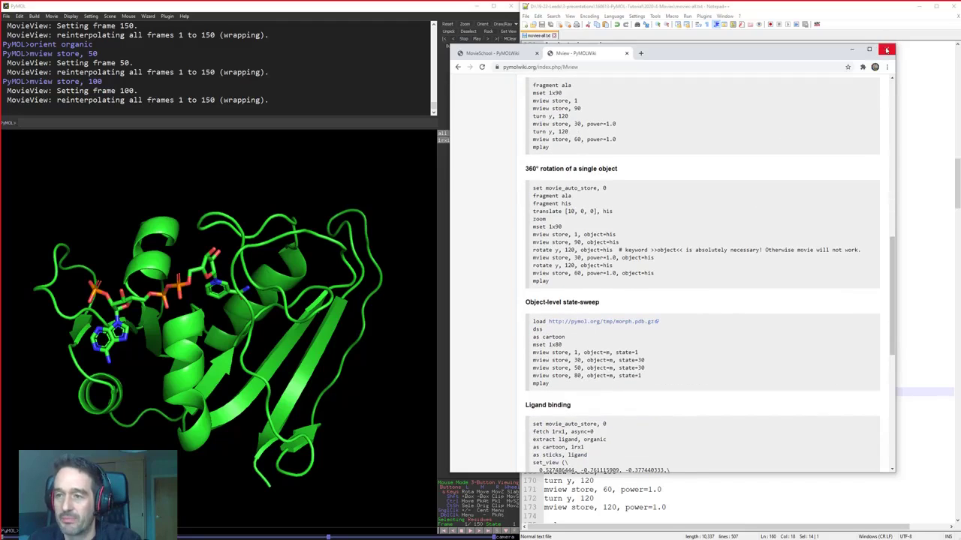
pyautogui.click(852, 50)
# Run the 360° rotation example's setup lines in PyMOL to reinitialize, fetch 1rx1, and show it as cartoon with organic as sticks
pyautogui.scroll(-5, 606, 365)
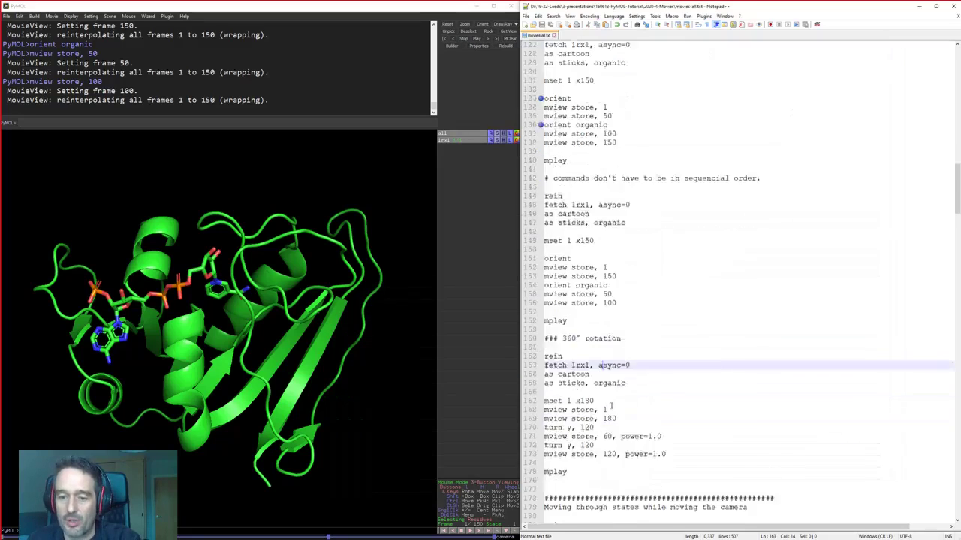
pyautogui.moveTo(658, 280); pyautogui.dragTo(531, 250)
pyautogui.hotkey('ctrl', 'c')
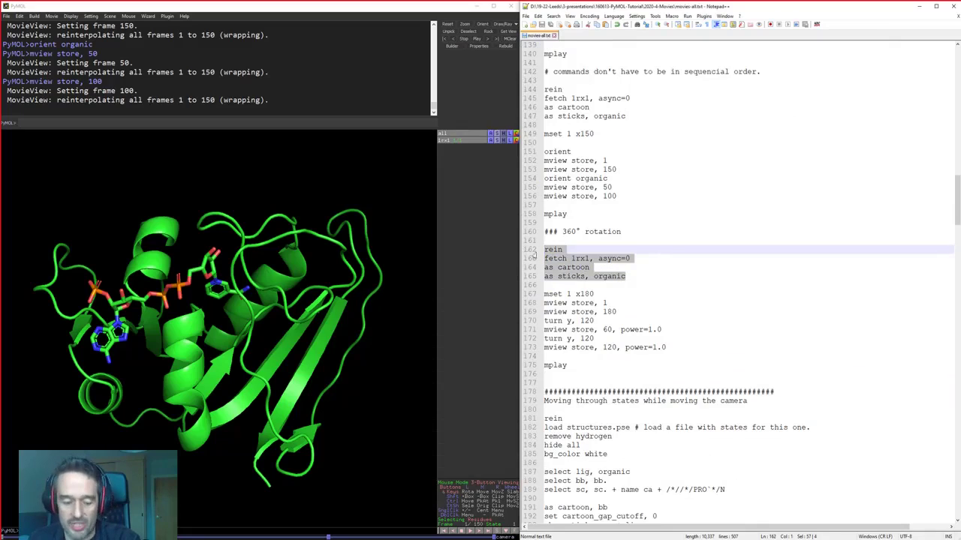
pyautogui.click(297, 124)
pyautogui.hotkey('ctrl', 'v')
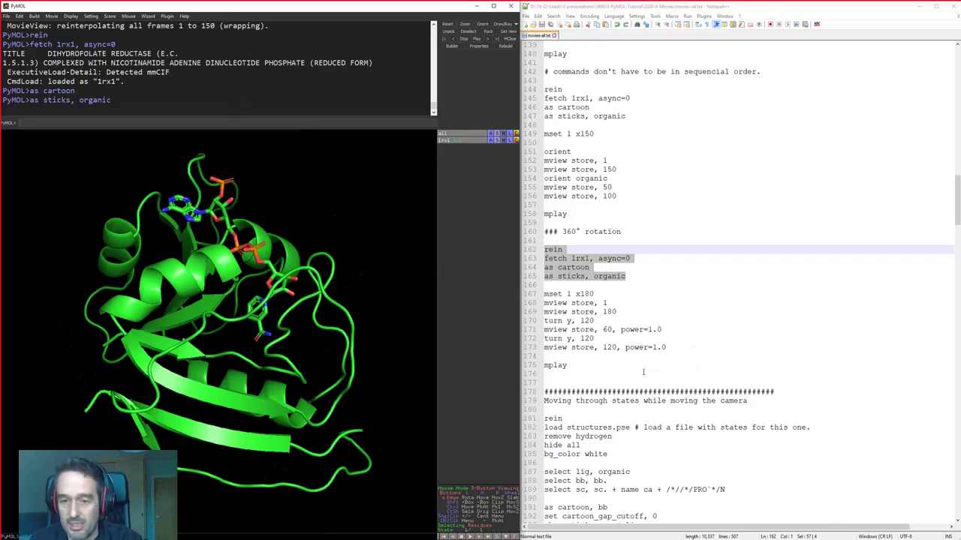
# Examine the 360° rotation commands: the mset line, the 120° turns about y, and the views stored at frames 60 and 120
pyautogui.moveTo(545, 294); pyautogui.dragTo(626, 315)
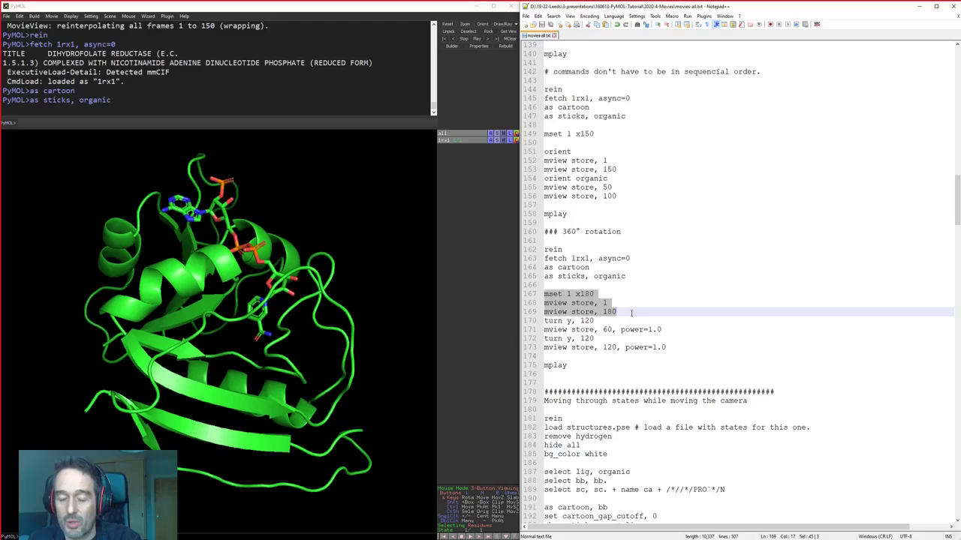
pyautogui.moveTo(631, 313); pyautogui.dragTo(630, 322)
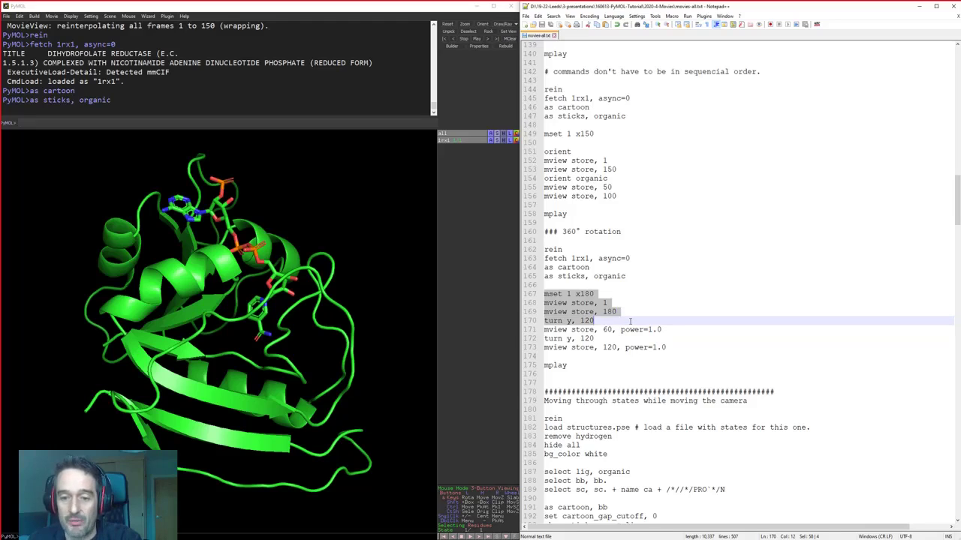
pyautogui.moveTo(593, 321); pyautogui.dragTo(575, 320)
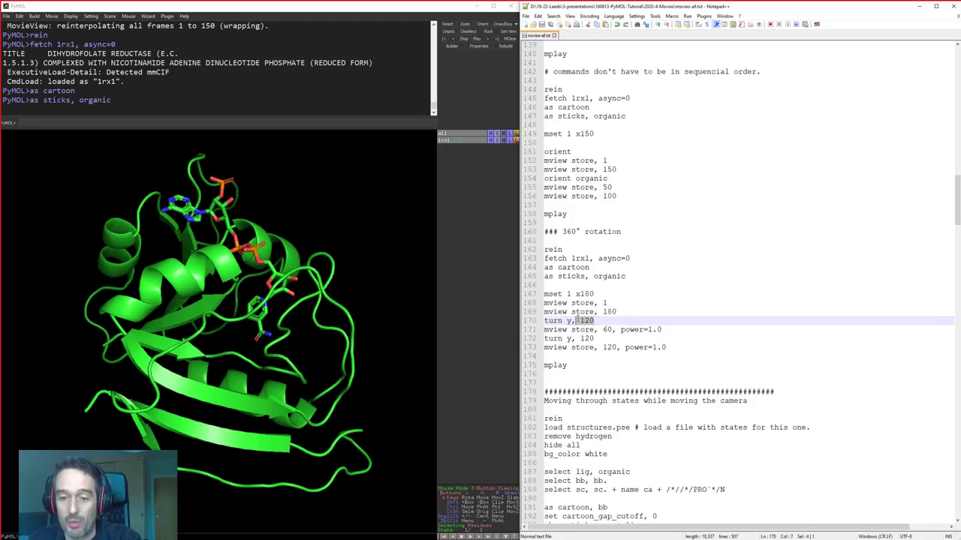
pyautogui.doubleClick(607, 330)
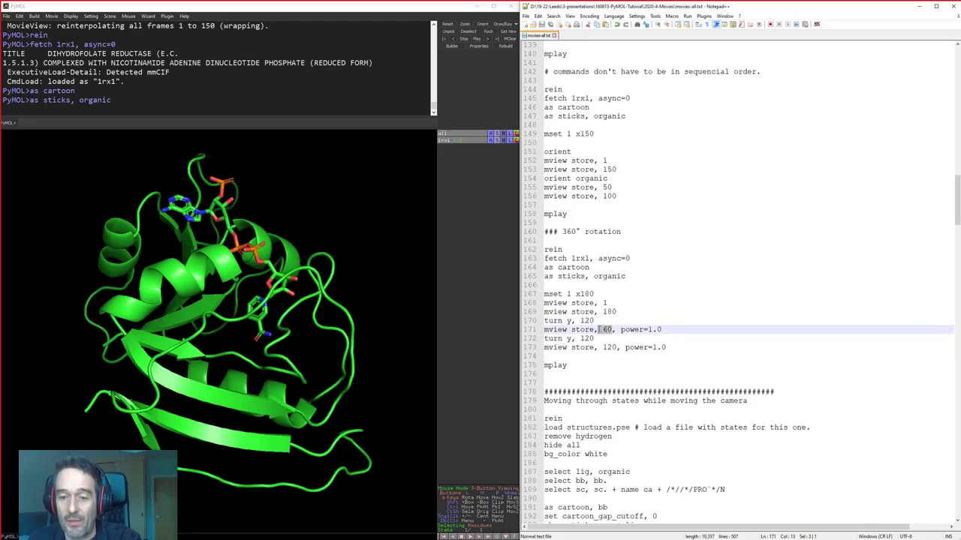
pyautogui.moveTo(594, 338)
pyautogui.mouseDown()
pyautogui.moveTo(567, 339)
pyautogui.moveTo(602, 348)
pyautogui.mouseUp()
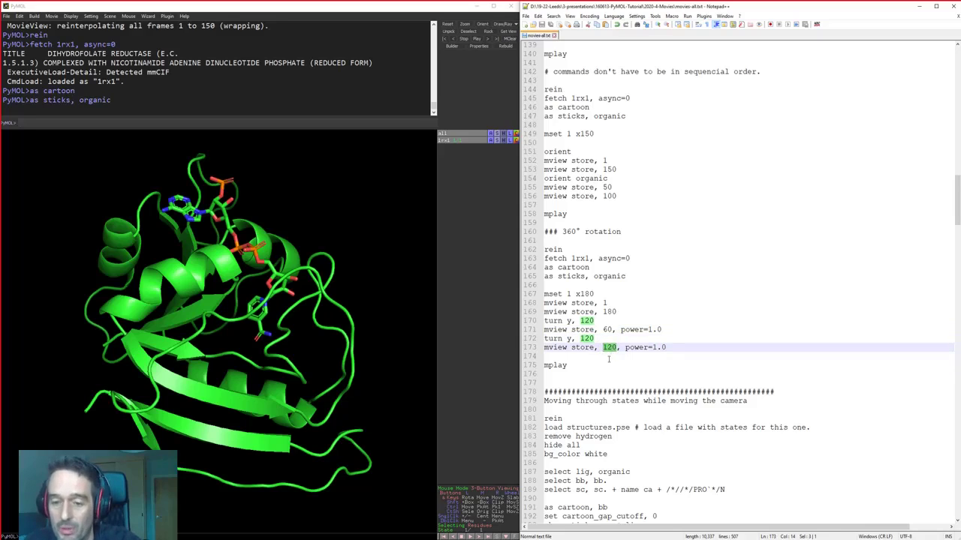
# Run the 360° rotation lines in PyMOL, from mset 1 x180 through mview store, 120, power=1.0, and play the movie
pyautogui.click(584, 357)
pyautogui.moveTo(584, 357); pyautogui.dragTo(545, 294)
pyautogui.hotkey('ctrl', 'c')
pyautogui.click(346, 128)
pyautogui.hotkey('ctrl', 'v')
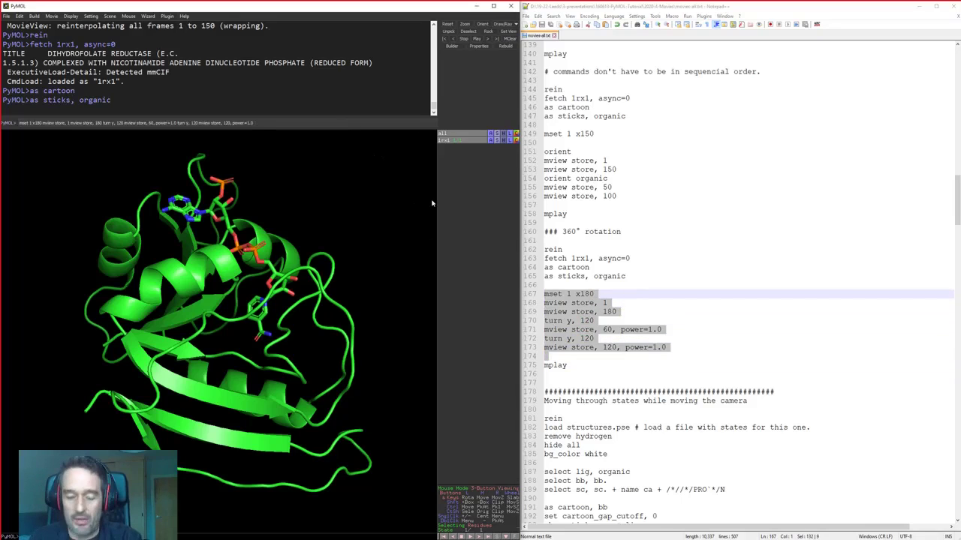
pyautogui.click(470, 531)
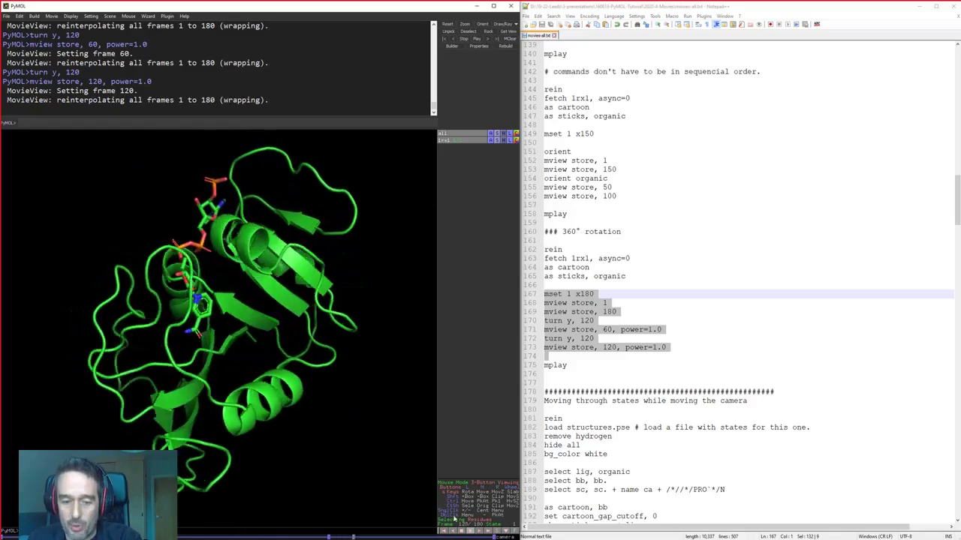
# Remove the power=1.0 option from the mview store lines for frames 60 and 120 in the 360° rotation script
pyautogui.click(631, 366)
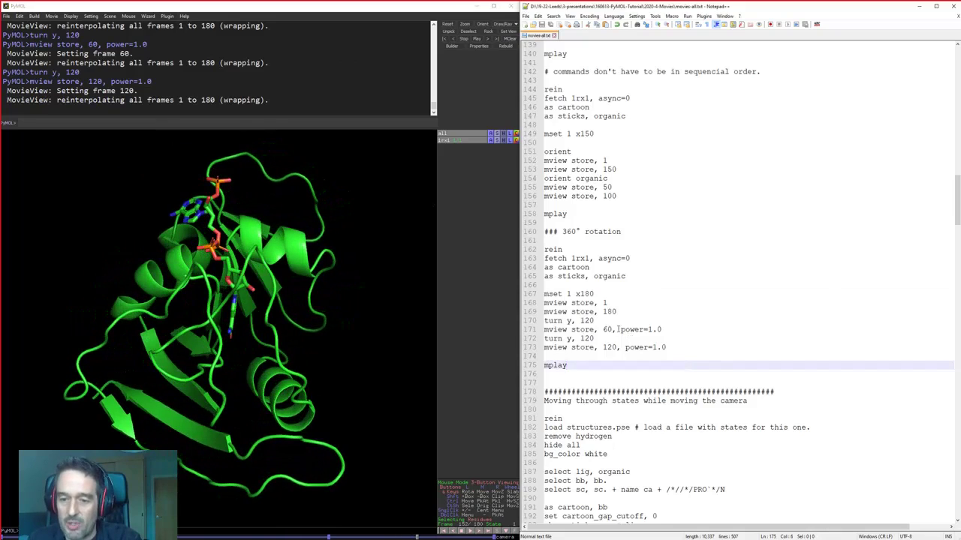
pyautogui.moveTo(617, 329); pyautogui.dragTo(671, 329)
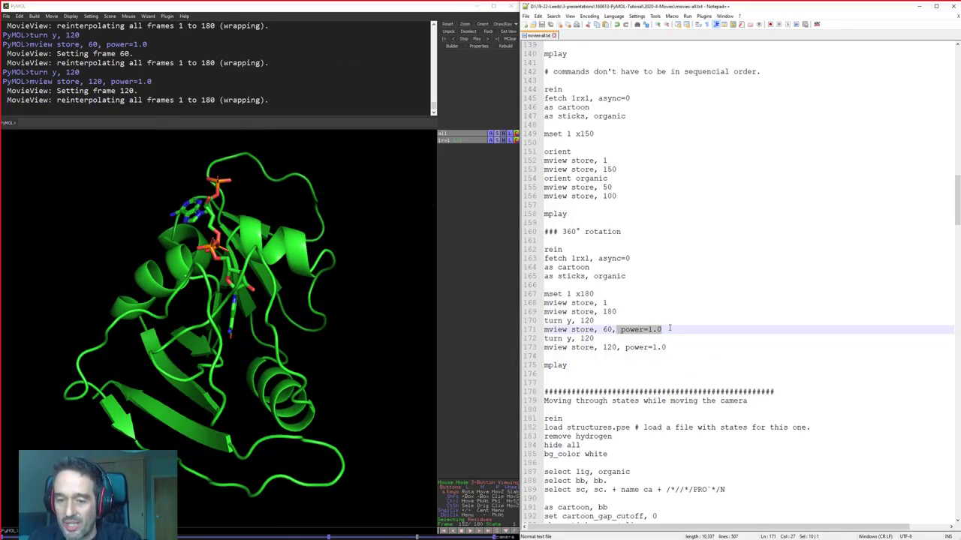
pyautogui.press('Delete')
pyautogui.moveTo(616, 348); pyautogui.dragTo(672, 347)
pyautogui.press('Delete')
pyautogui.click(613, 330)
pyautogui.press('Delete')
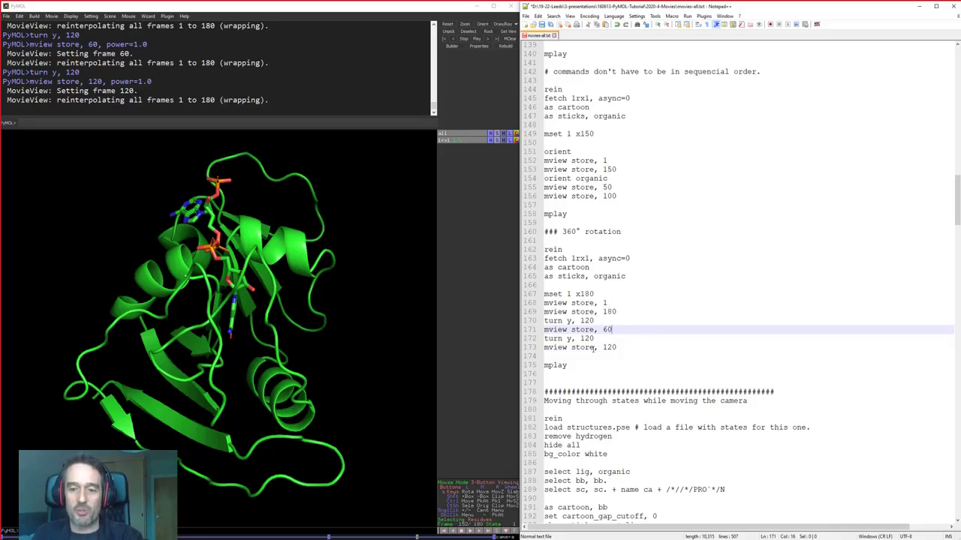
# Reset the current movie in PyMOL
pyautogui.moveTo(593, 320); pyautogui.dragTo(527, 321)
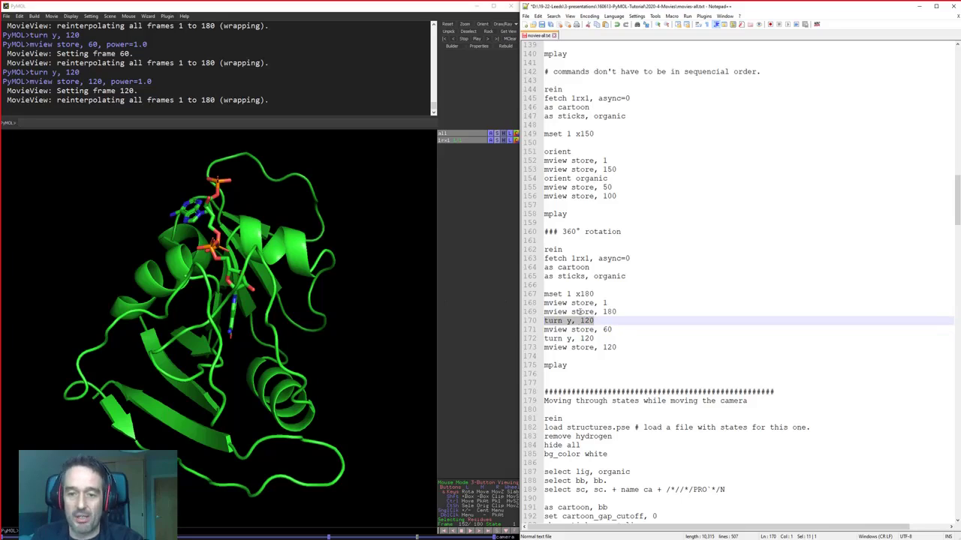
pyautogui.click(33, 16)
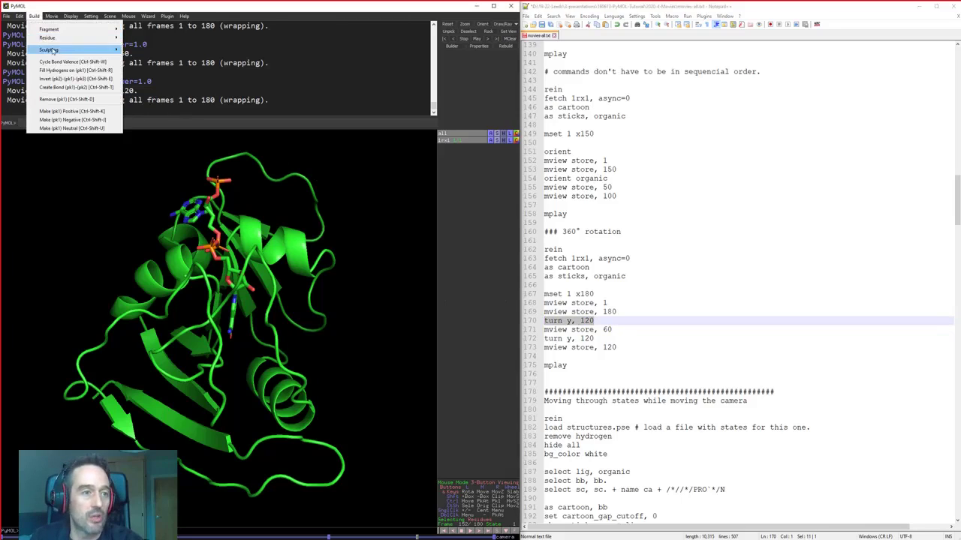
pyautogui.click(60, 70)
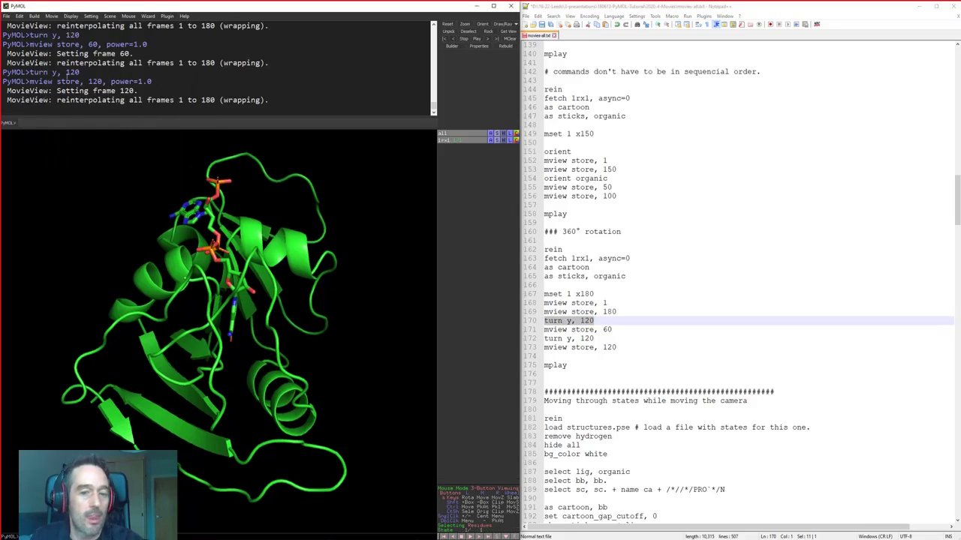
# Run the edited 180-frame rotation commands without the power option in PyMOL and play the movie
pyautogui.click(635, 364)
pyautogui.moveTo(623, 348); pyautogui.dragTo(544, 286)
pyautogui.moveTo(578, 315); pyautogui.dragTo(184, 122)
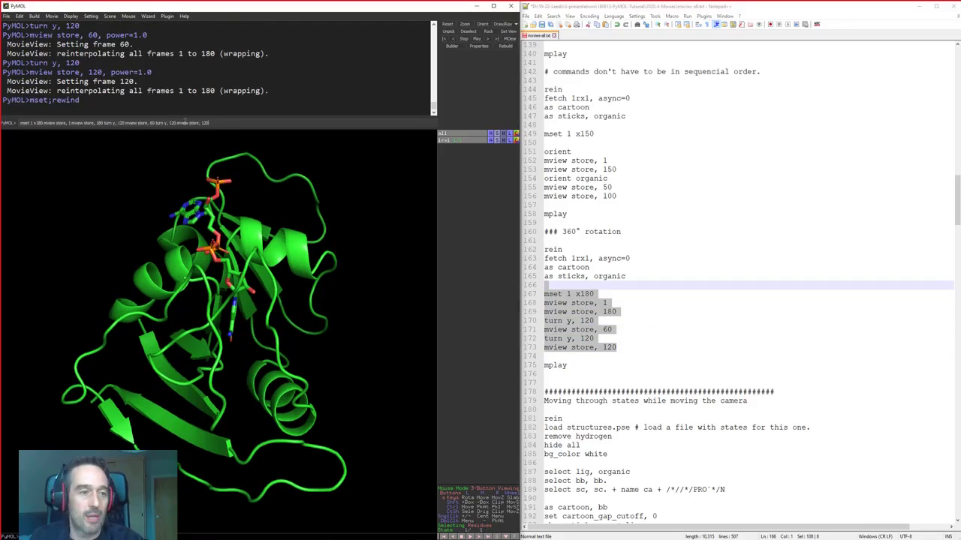
pyautogui.press('Return')
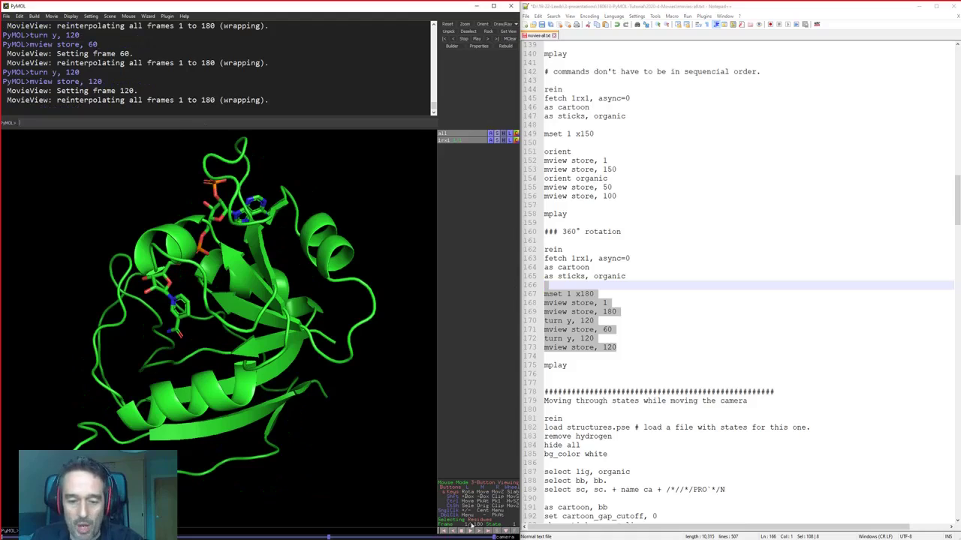
pyautogui.click(470, 531)
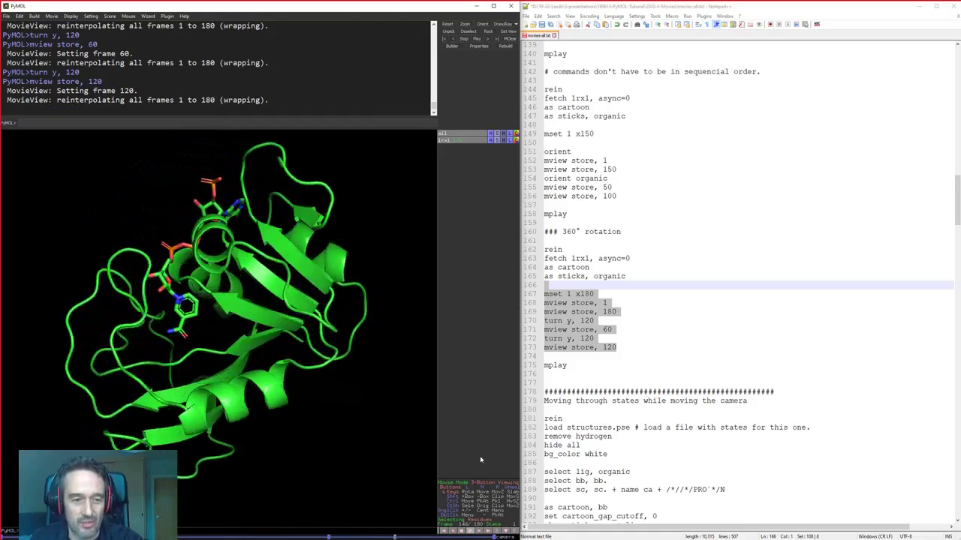
# Undo the script edits to restore power=1.0 on both mview store lines, and highlight the option for frame 60
pyautogui.click(641, 372)
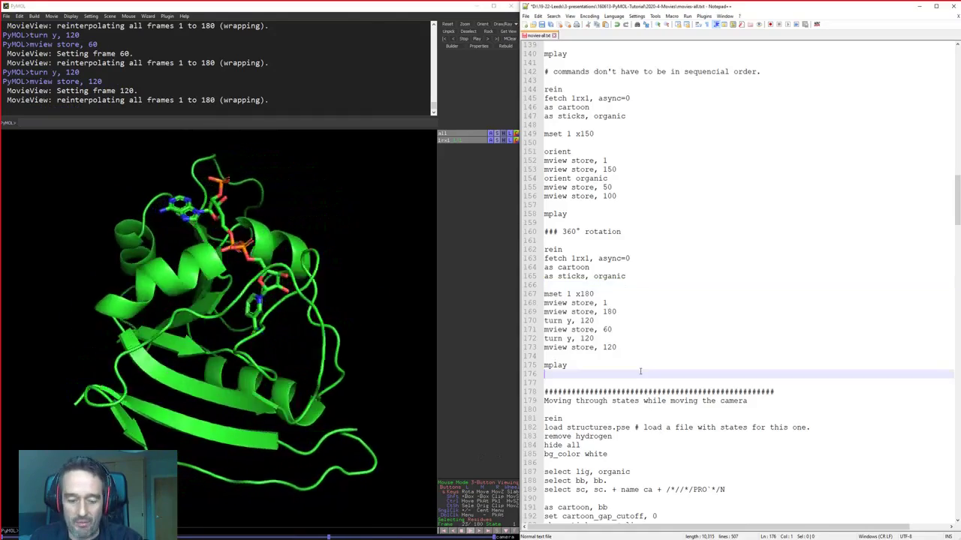
pyautogui.hotkey('ctrl', 'z')
pyautogui.hotkey('ctrl', 'z')
pyautogui.hotkey('ctrl', 'z')
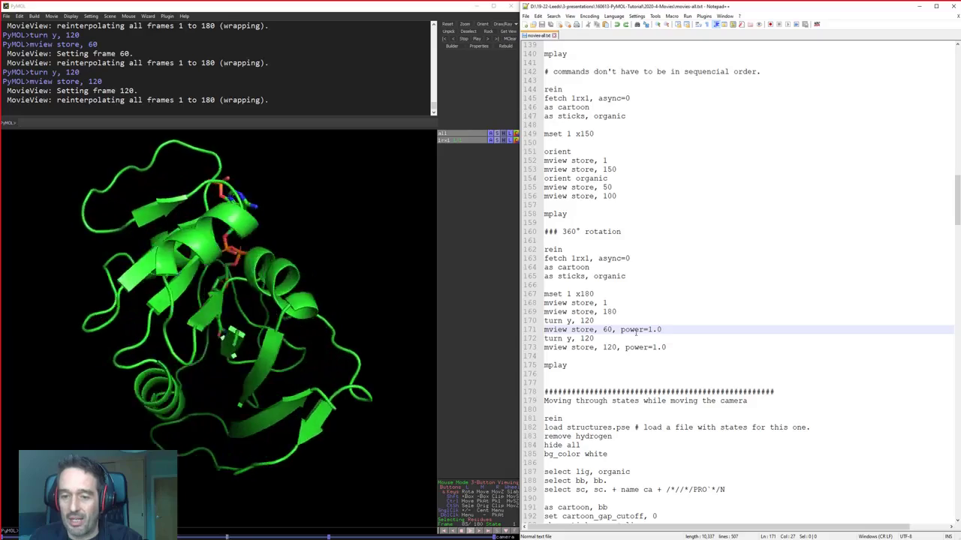
pyautogui.moveTo(617, 330); pyautogui.dragTo(686, 329)
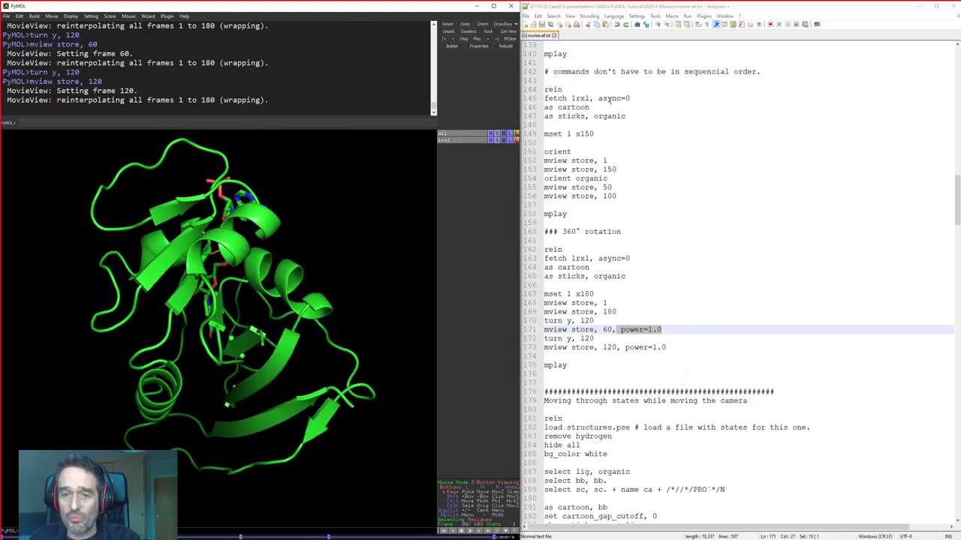
# Examine the script section on moving through states while moving the camera, including its title and the load structures.pse line
pyautogui.moveTo(557, 47); pyautogui.dragTo(680, 354)
pyautogui.scroll(-11, 680, 351)
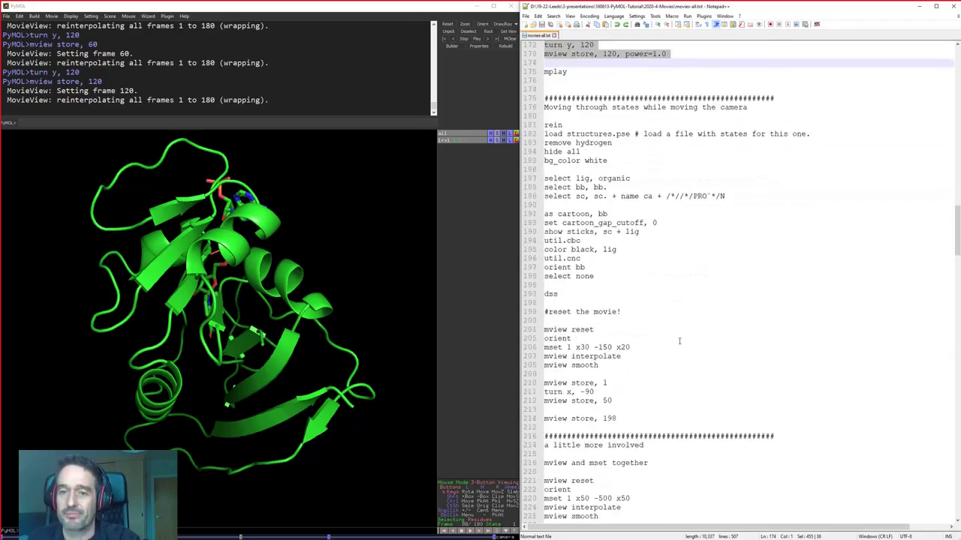
pyautogui.scroll(-2, 679, 341)
pyautogui.scroll(1, 660, 226)
pyautogui.click(626, 107)
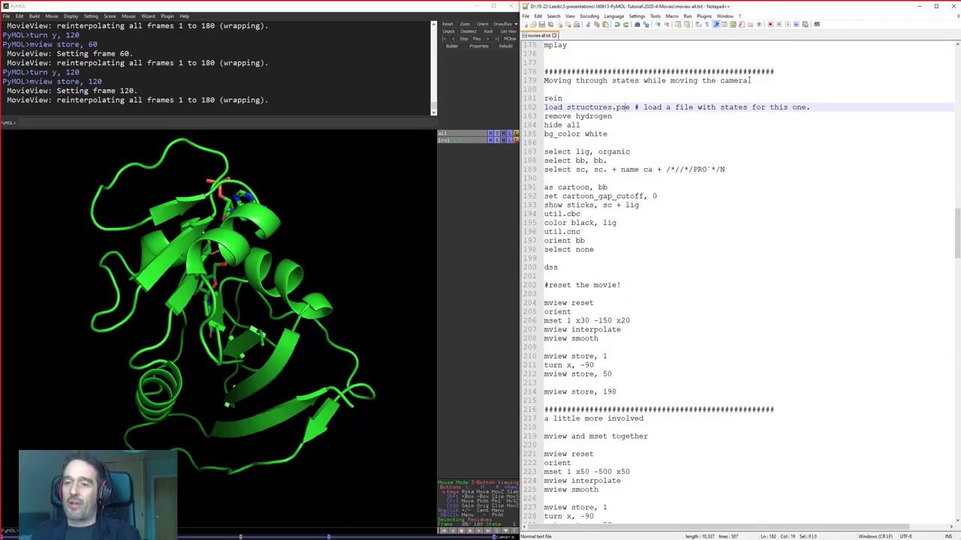
pyautogui.moveTo(749, 81); pyautogui.dragTo(542, 80)
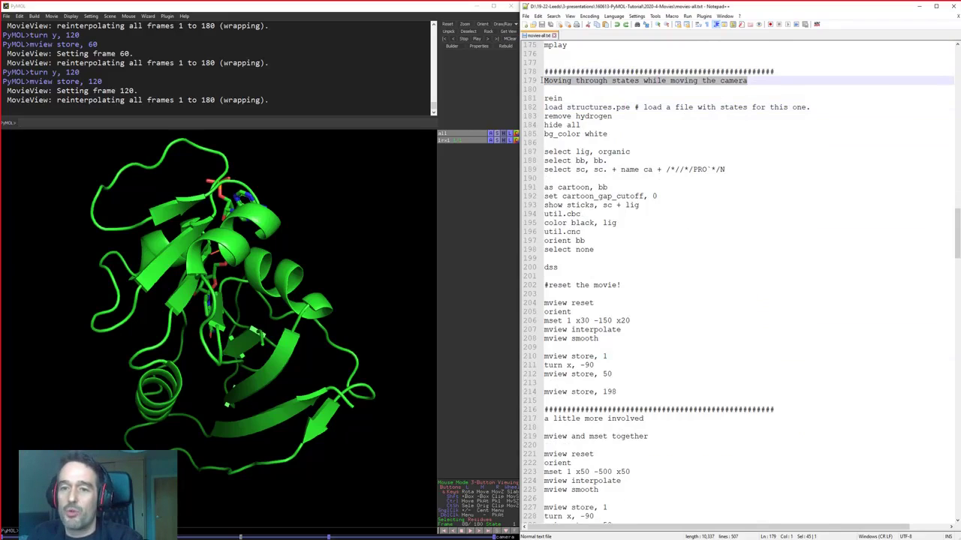
pyautogui.click(628, 89)
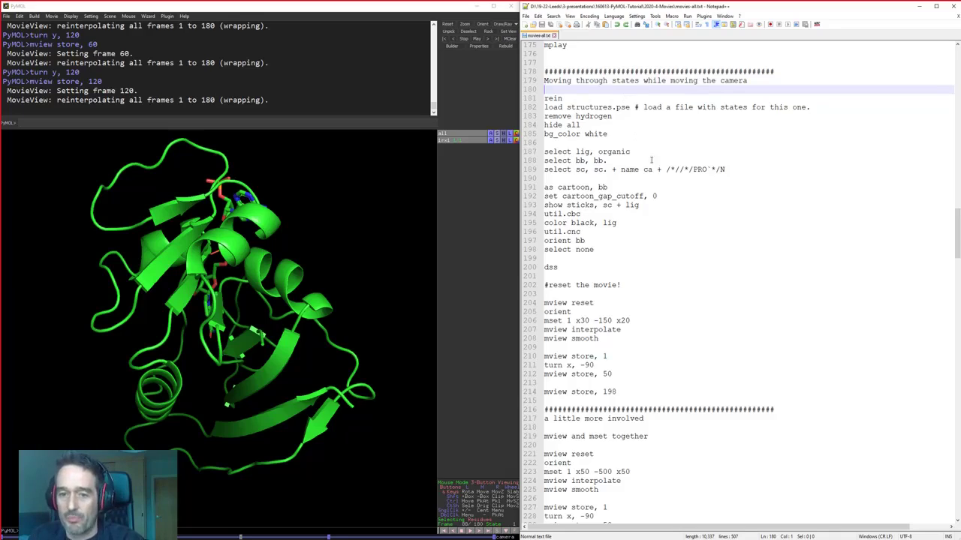
pyautogui.moveTo(558, 91); pyautogui.dragTo(631, 111)
pyautogui.click(630, 115)
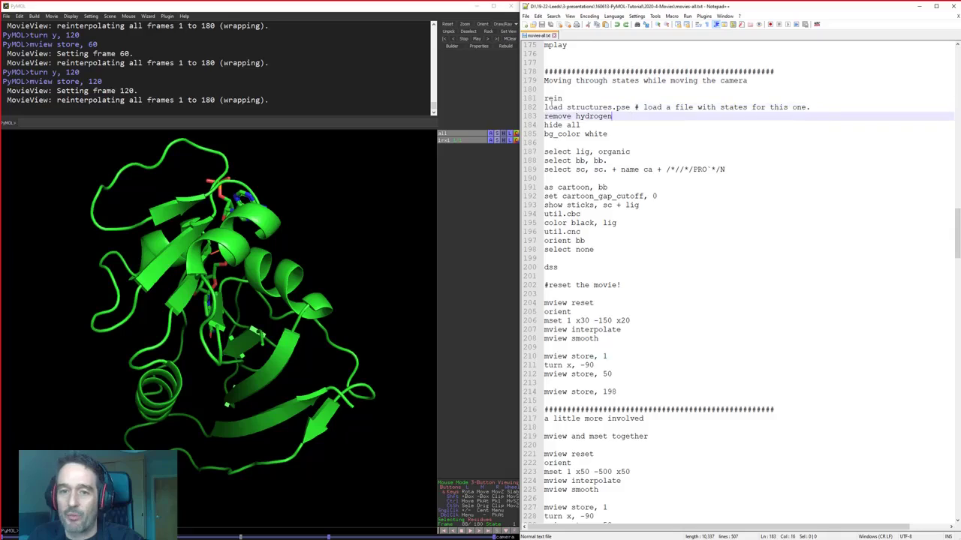
pyautogui.moveTo(545, 107); pyautogui.dragTo(632, 108)
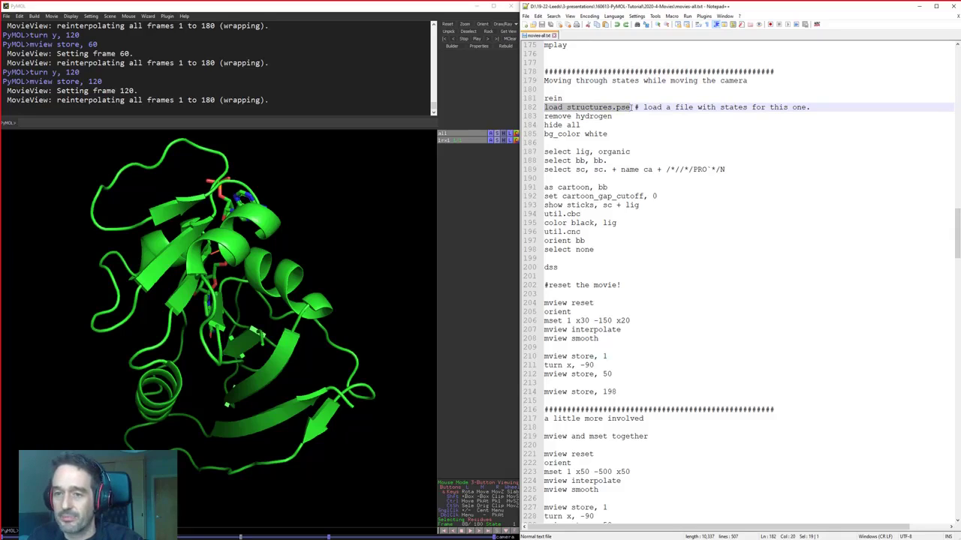
pyautogui.moveTo(633, 107); pyautogui.dragTo(819, 118)
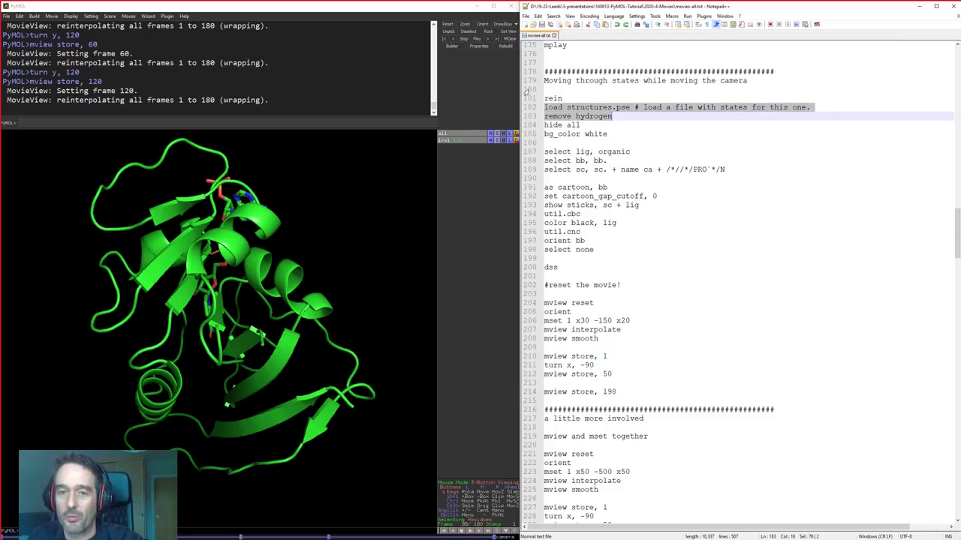
# Load structures.pse in PyMOL and run the section's setup commands from remove hydrogen through dss
pyautogui.moveTo(547, 89); pyautogui.dragTo(617, 133)
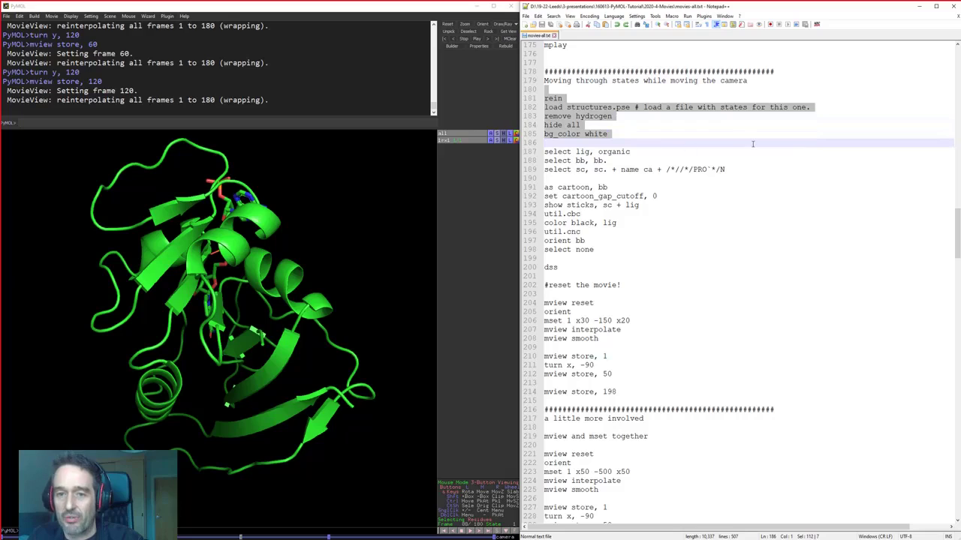
pyautogui.moveTo(759, 142); pyautogui.dragTo(757, 257)
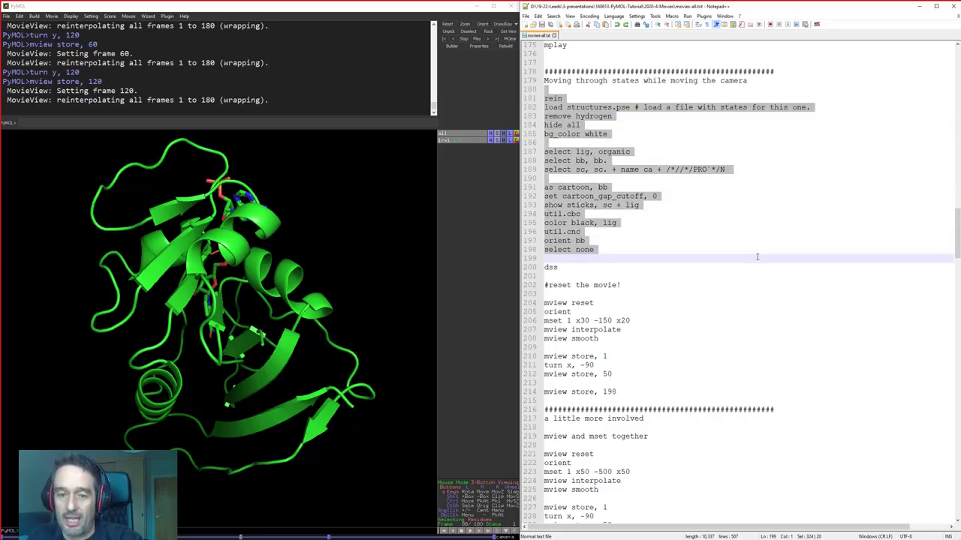
pyautogui.click(258, 121)
pyautogui.write('remove hydrogen hide all bg_color white select lig, organic select bb, bb. select sc, sc. + name ca + /*//*/PRO`*/N as cartoon, bb set cartoon_gap_cutoff, 0 show sticks, sc + lig util.cbc color black, lig util.cnc orient bb select none')
pyautogui.press('Return')
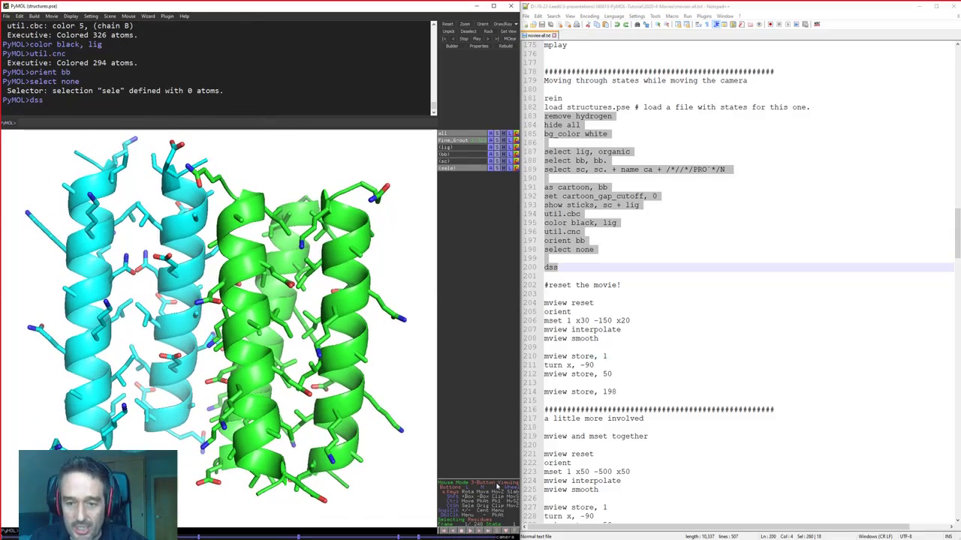
# Reset the movie stored in the loaded session and play through the structure's states
pyautogui.click(48, 16)
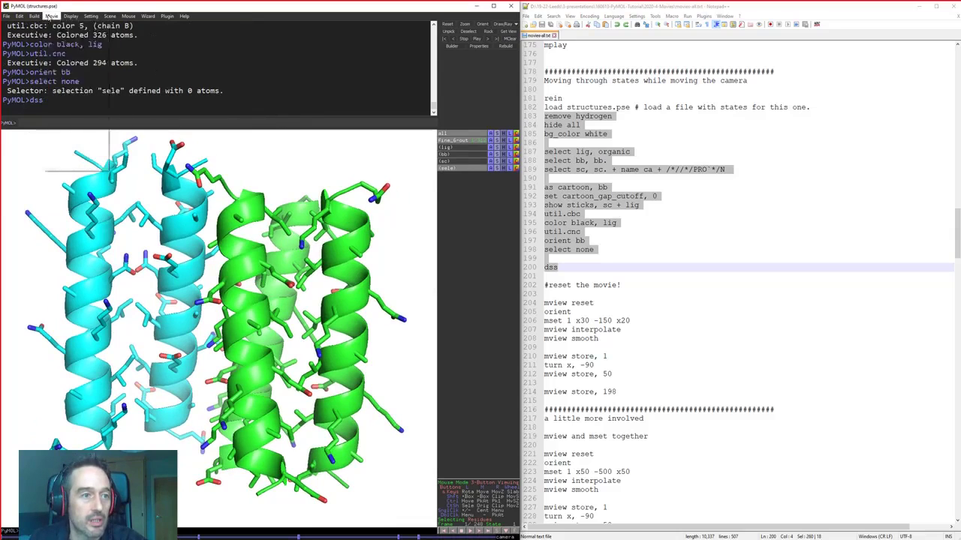
pyautogui.click(59, 72)
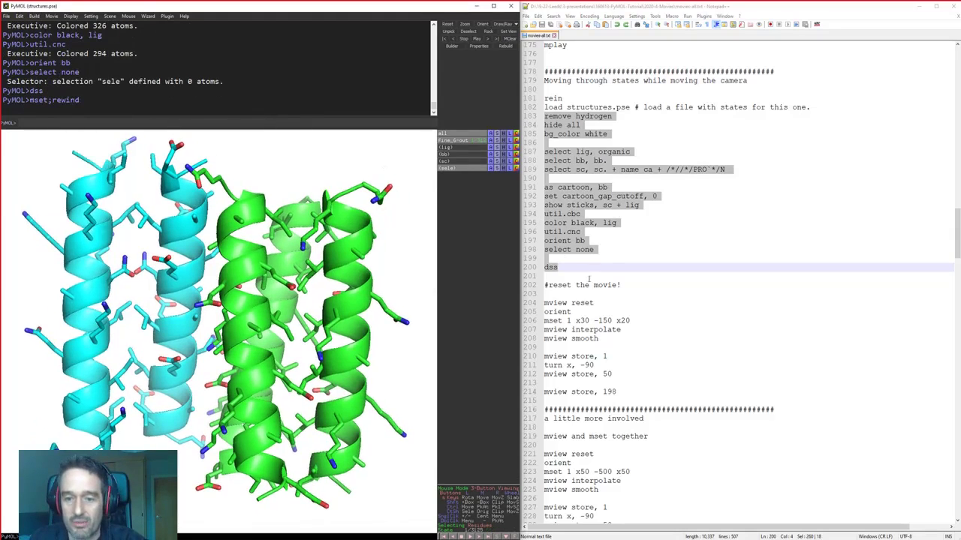
pyautogui.moveTo(550, 286); pyautogui.dragTo(594, 304)
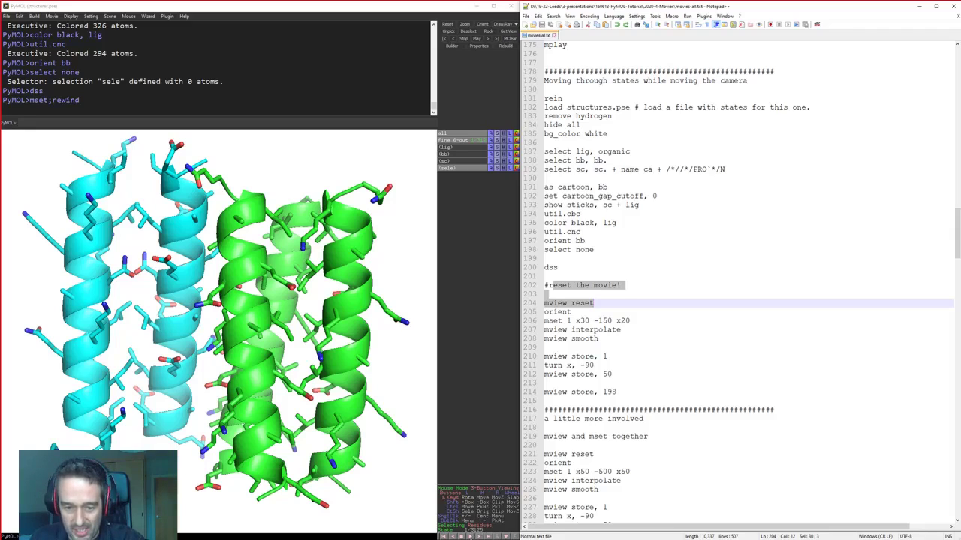
pyautogui.click(469, 536)
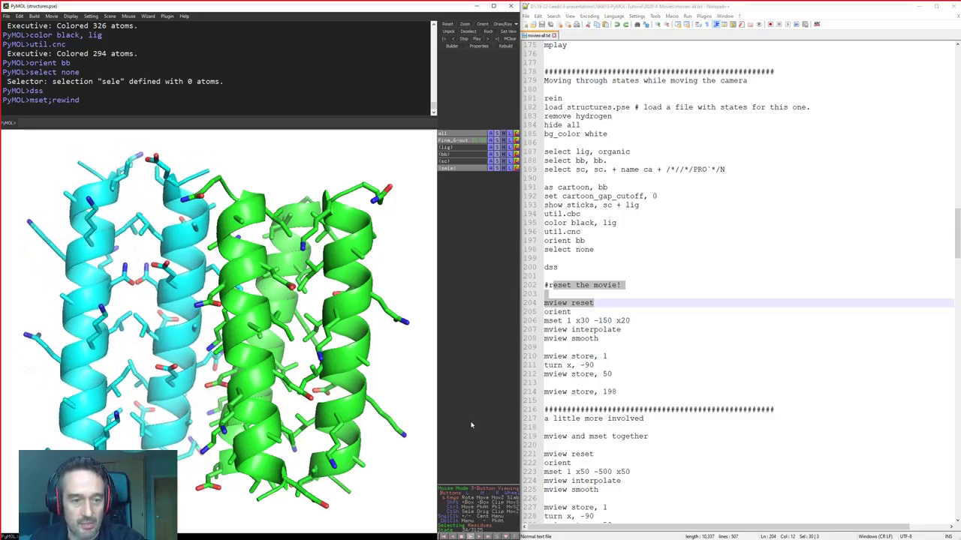
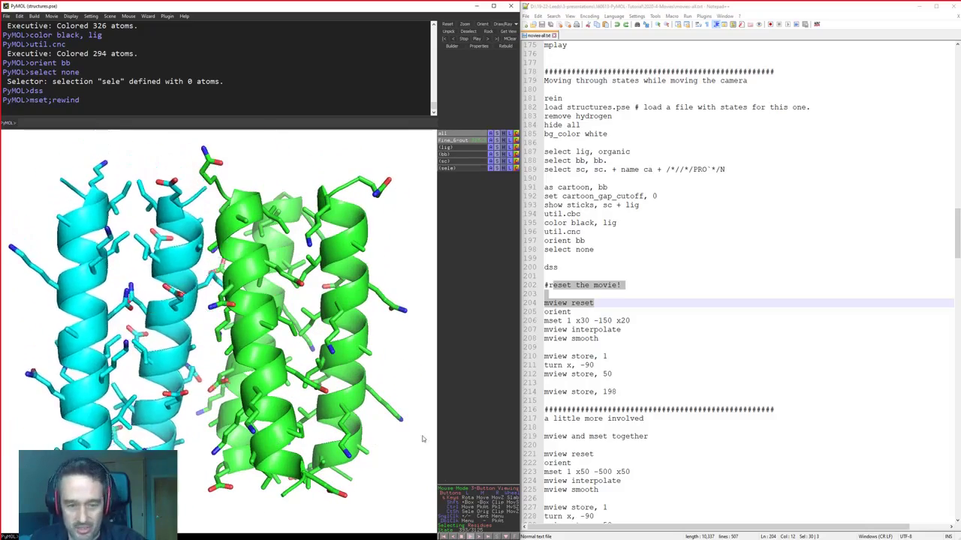
# Review the mview reset line below the reset comment, and run the orient command in PyMOL
pyautogui.click(562, 292)
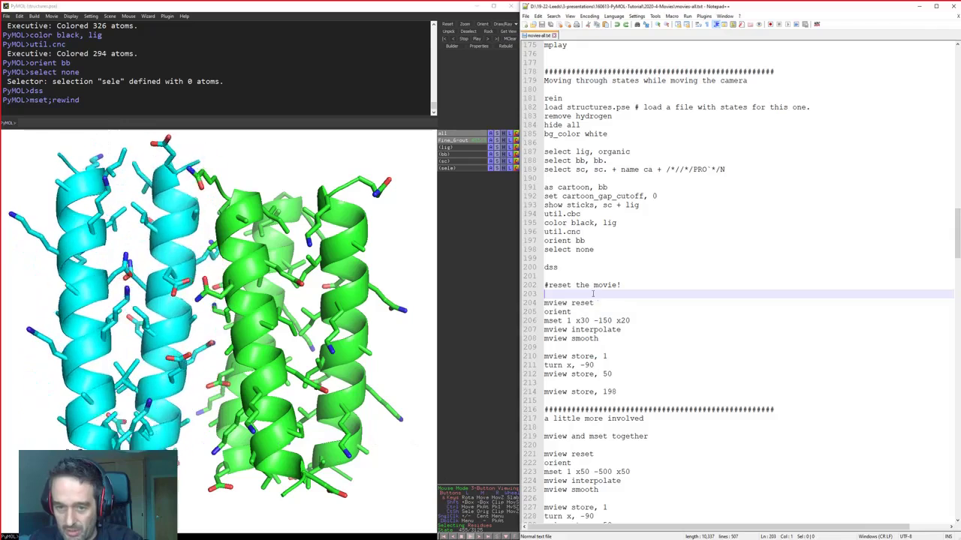
pyautogui.scroll(-5, 563, 293)
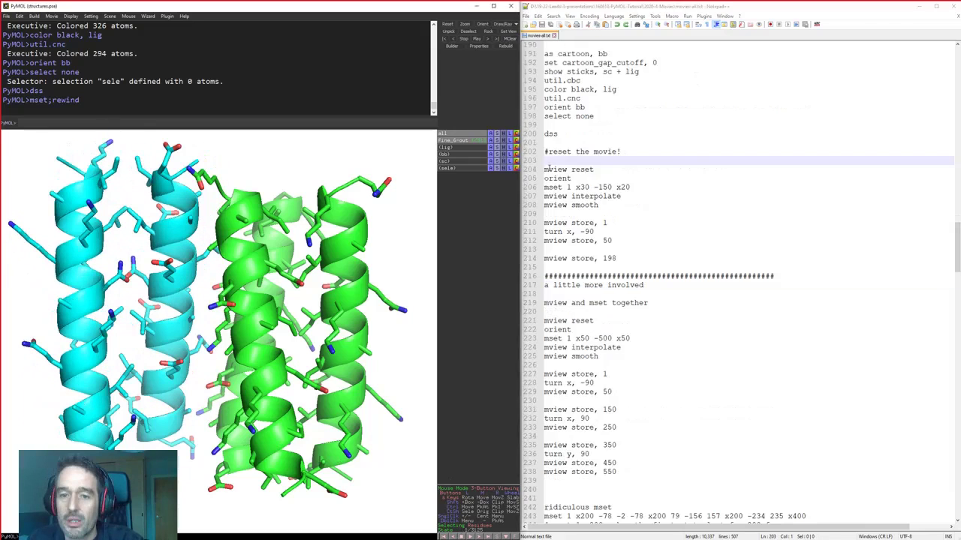
pyautogui.click(548, 170)
pyautogui.moveTo(545, 170); pyautogui.dragTo(605, 170)
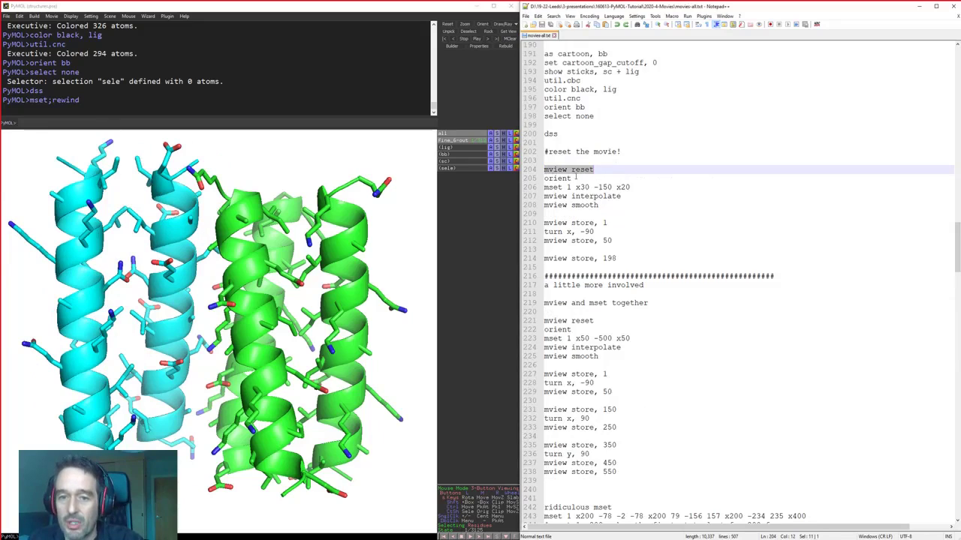
pyautogui.moveTo(545, 179); pyautogui.dragTo(578, 178)
pyautogui.hotkey('ctrl', 'c')
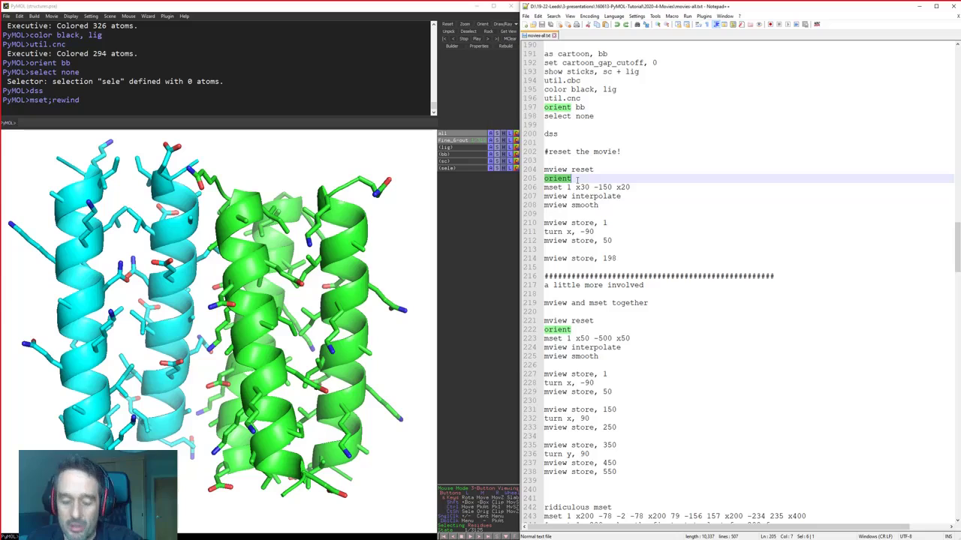
pyautogui.click(422, 122)
pyautogui.hotkey('ctrl', 'v')
pyautogui.press('Return')
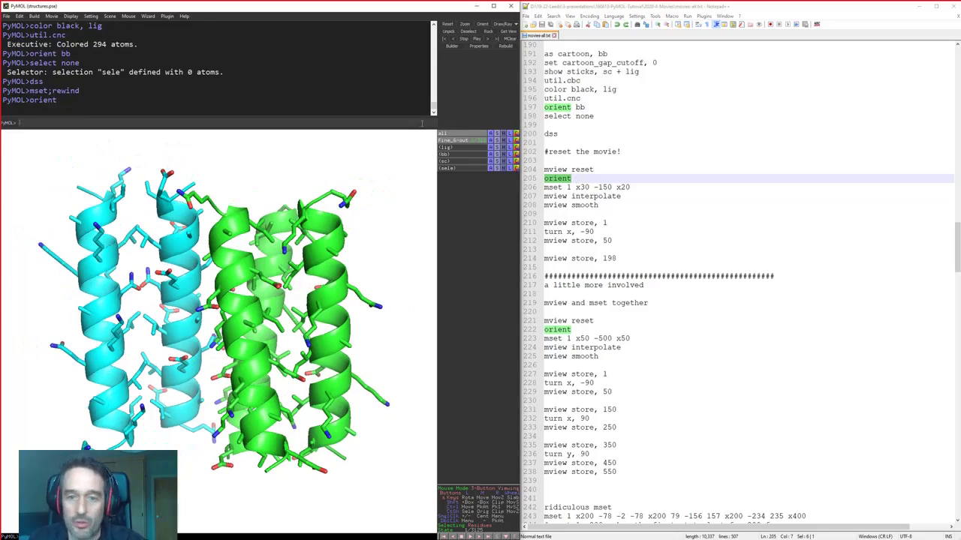
# Examine the arguments of the script's mset 1 x30 -150 x20 line one part at a time
pyautogui.moveTo(545, 187); pyautogui.dragTo(568, 187)
pyautogui.doubleClick(568, 187)
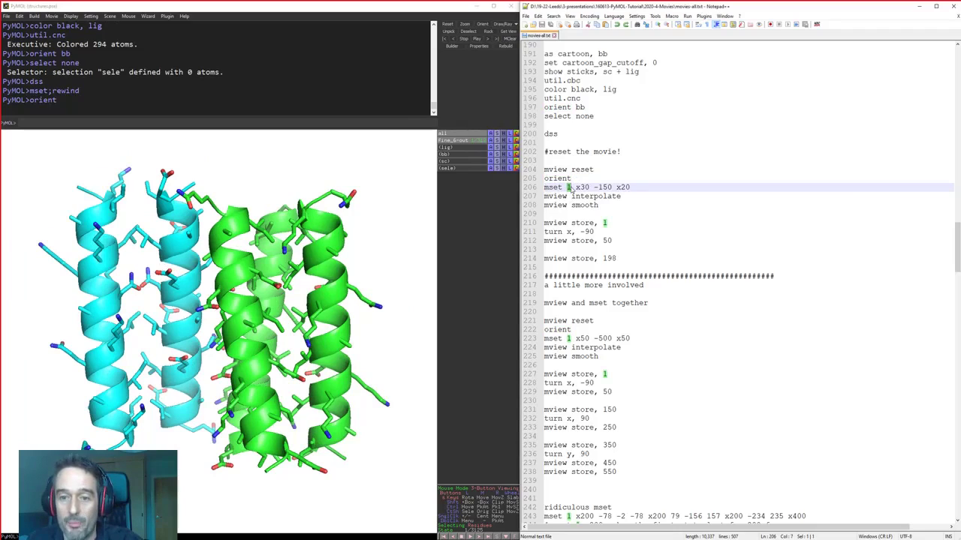
pyautogui.moveTo(580, 187); pyautogui.dragTo(600, 187)
pyautogui.click(596, 187)
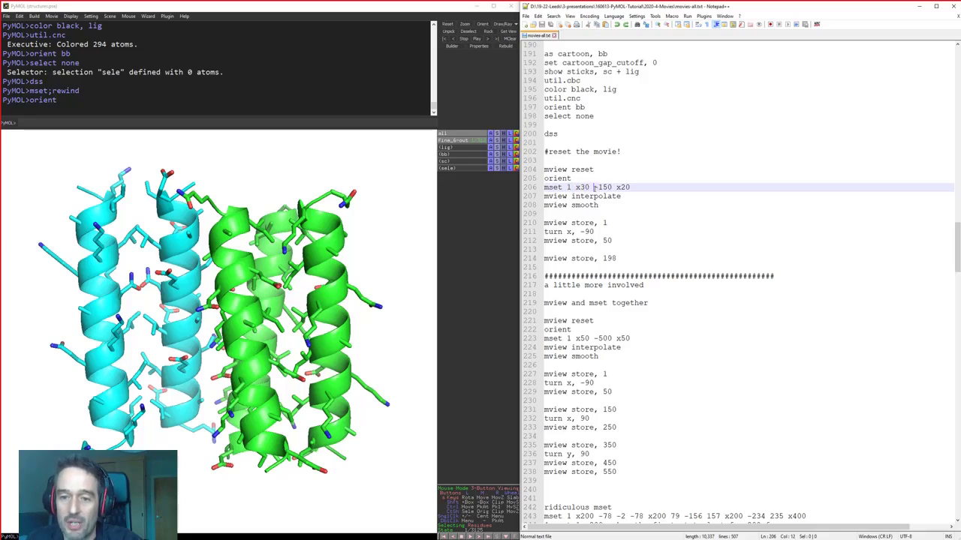
pyautogui.moveTo(595, 187); pyautogui.dragTo(612, 187)
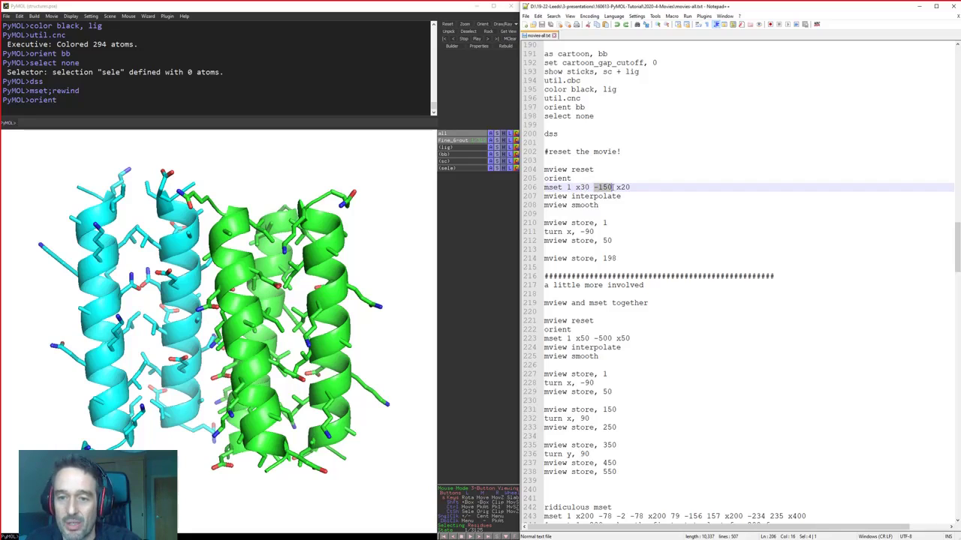
pyautogui.moveTo(616, 187); pyautogui.dragTo(633, 187)
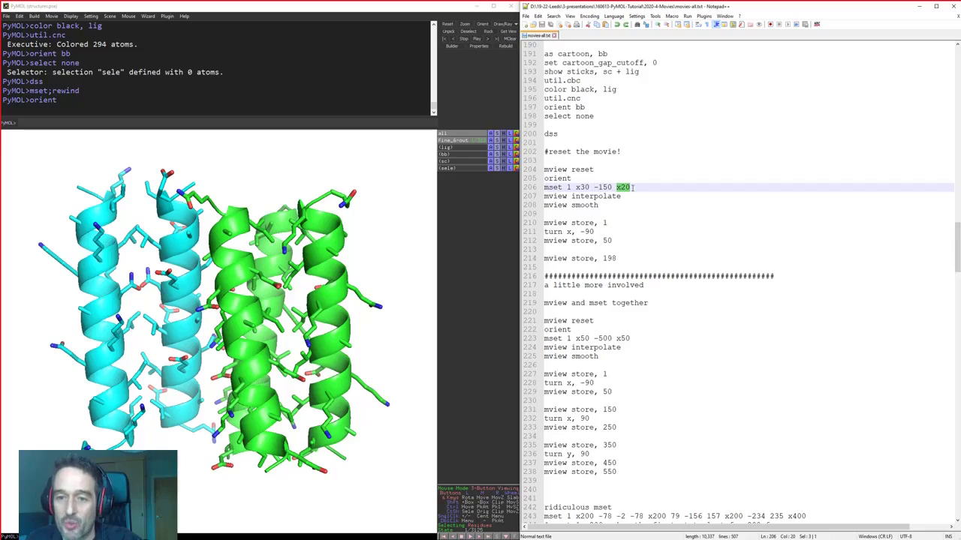
pyautogui.moveTo(566, 187); pyautogui.dragTo(590, 187)
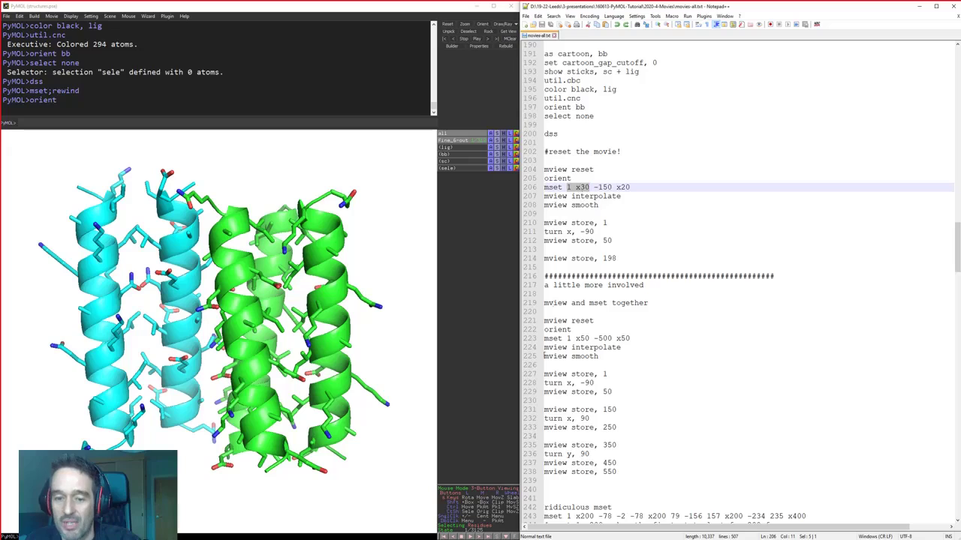
pyautogui.click(594, 188)
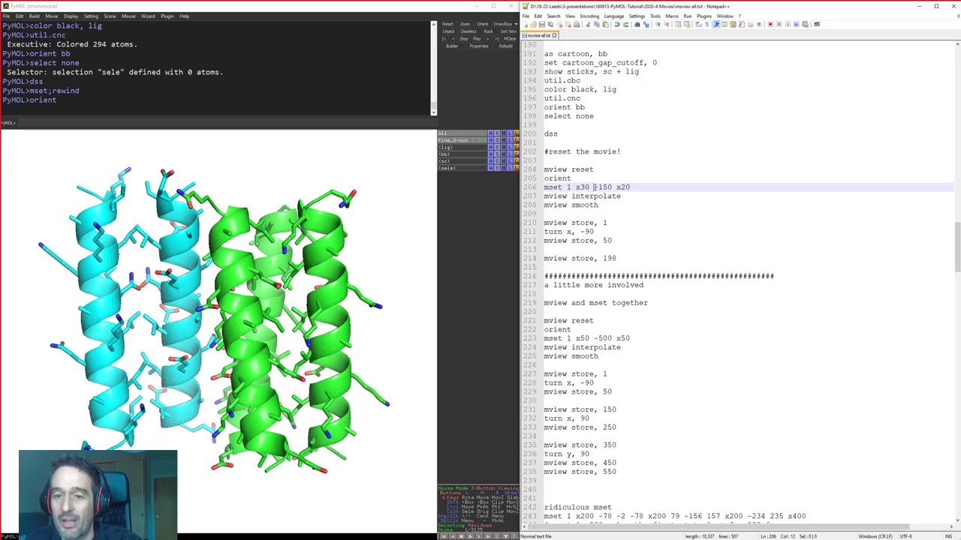
pyautogui.moveTo(594, 188); pyautogui.dragTo(612, 188)
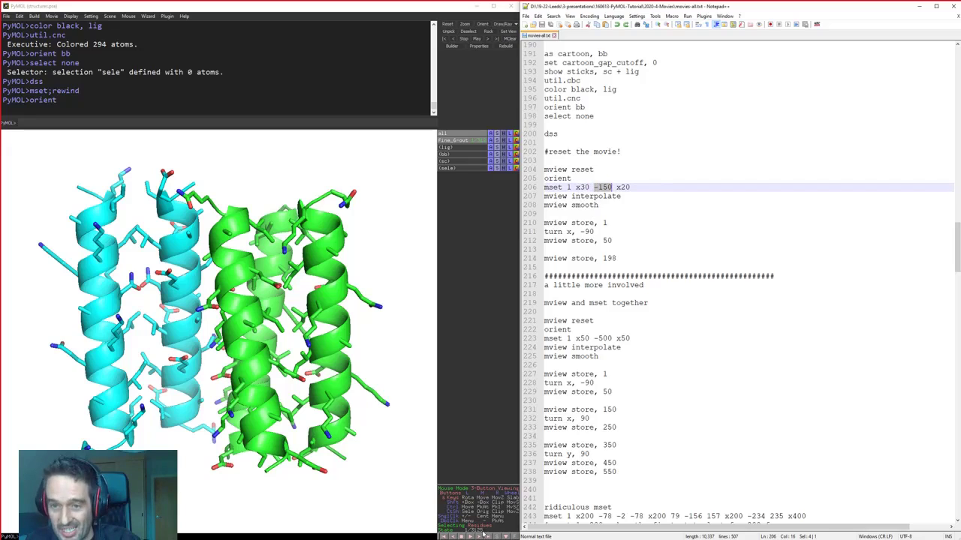
# Copy the mset 1 x30 -150 x20 line from the script and run it in PyMOL
pyautogui.moveTo(617, 188); pyautogui.dragTo(546, 187)
pyautogui.hotkey('ctrl', 'c')
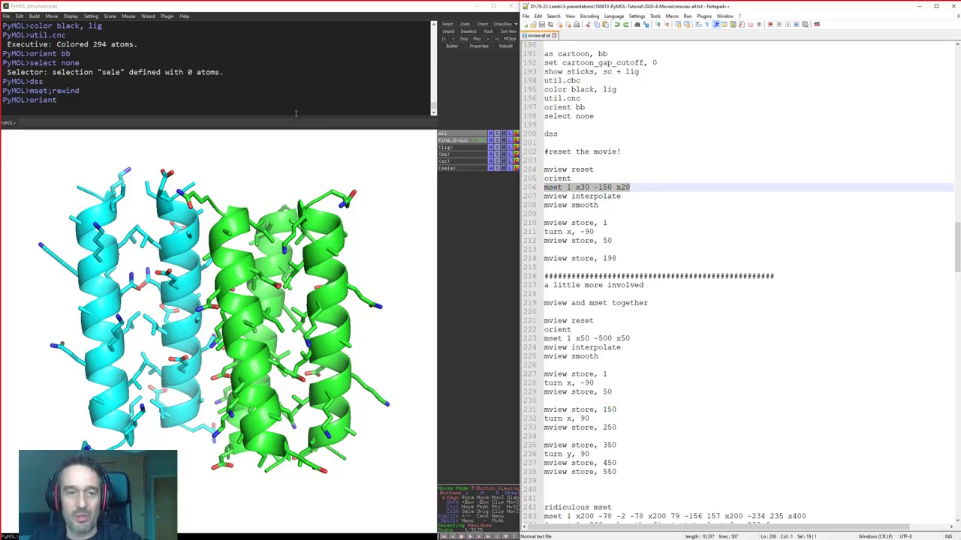
pyautogui.click(305, 123)
pyautogui.hotkey('ctrl', 'v')
pyautogui.press('Return')
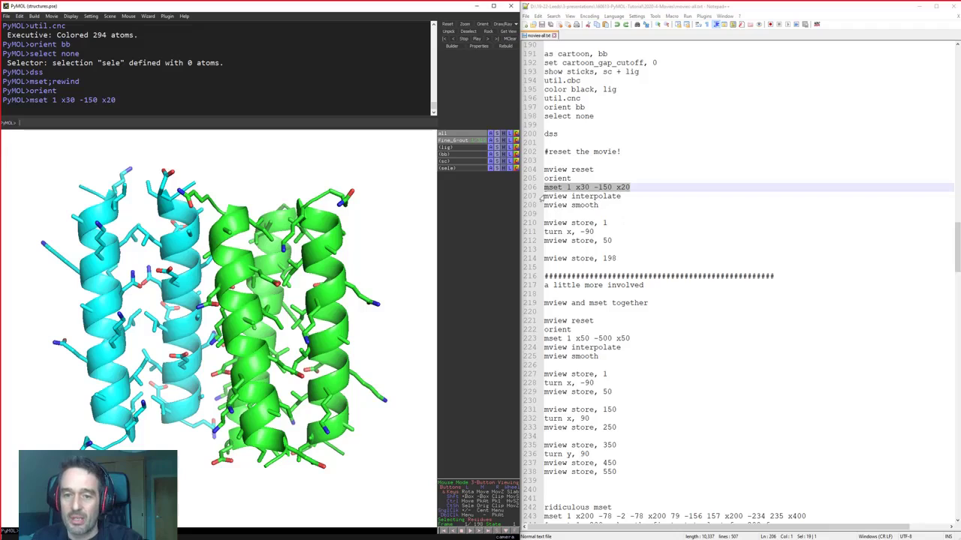
# Copy the mview interpolate and mview smooth lines below the mset line and run them in PyMOL
pyautogui.moveTo(544, 196); pyautogui.dragTo(666, 200)
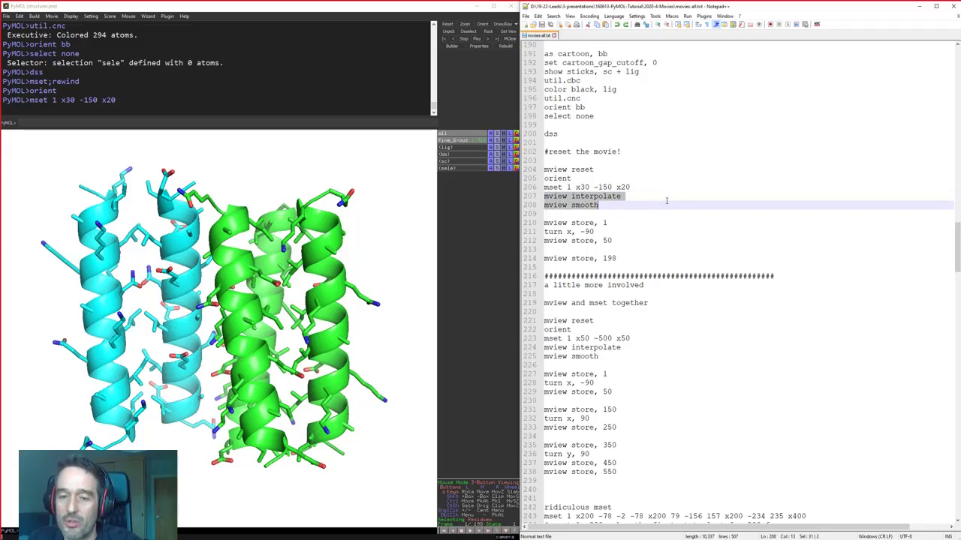
pyautogui.click(665, 200)
pyautogui.doubleClick(584, 205)
pyautogui.moveTo(599, 204); pyautogui.dragTo(545, 197)
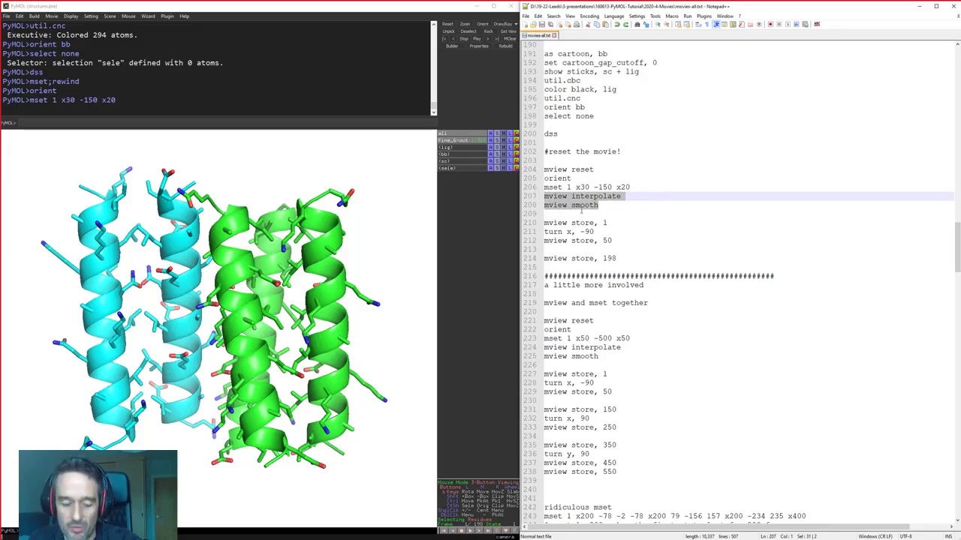
pyautogui.click(393, 123)
pyautogui.hotkey('ctrl', 'v')
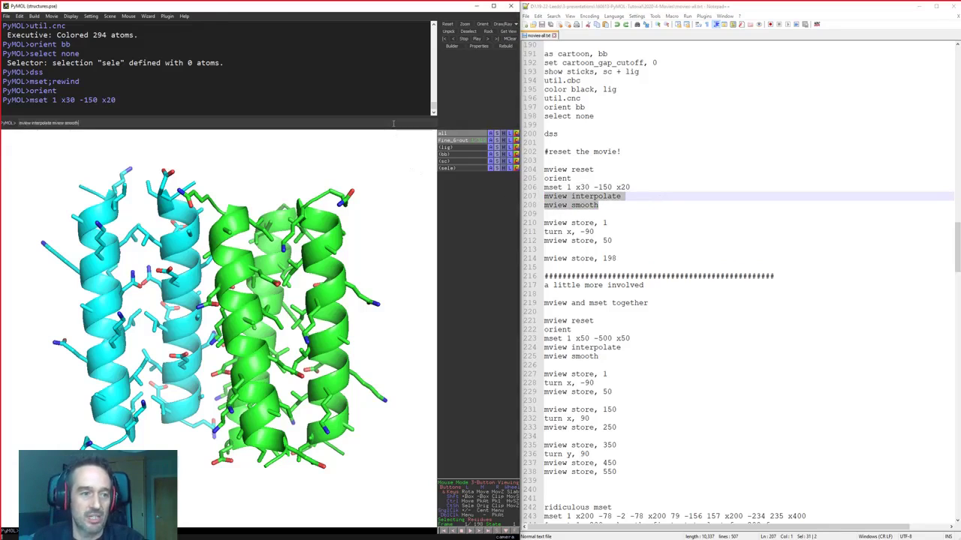
pyautogui.press('Return')
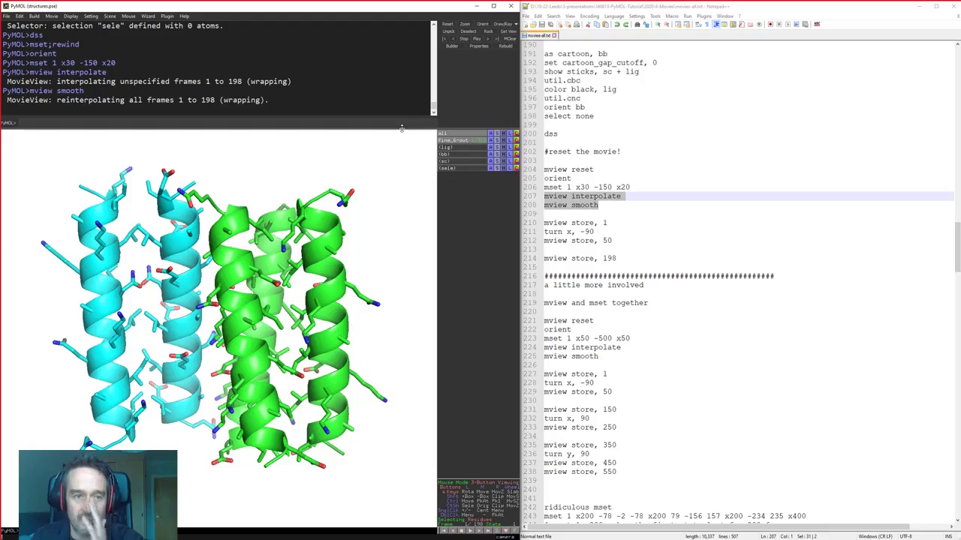
# Review the mview store, 1 line in the script together with the mset line above it
pyautogui.click(591, 217)
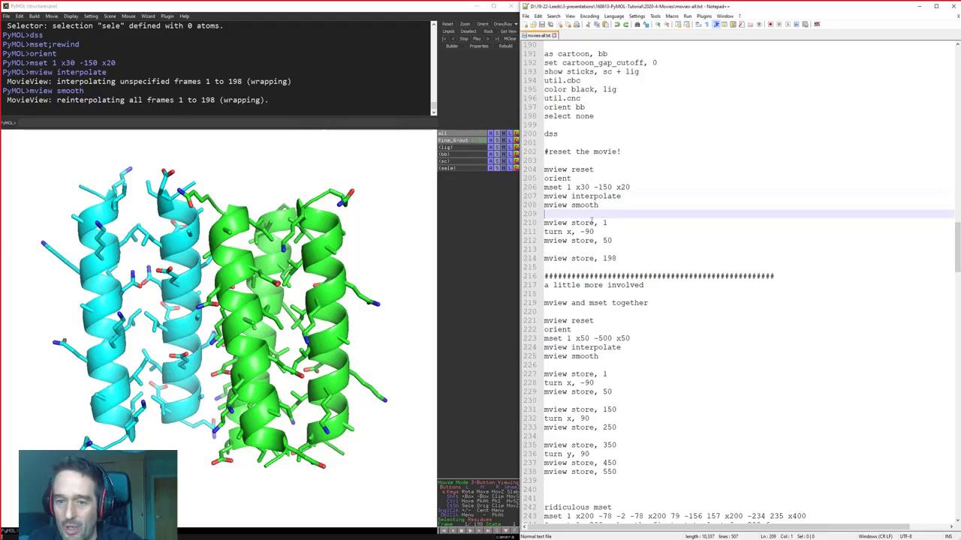
pyautogui.moveTo(665, 212); pyautogui.dragTo(665, 220)
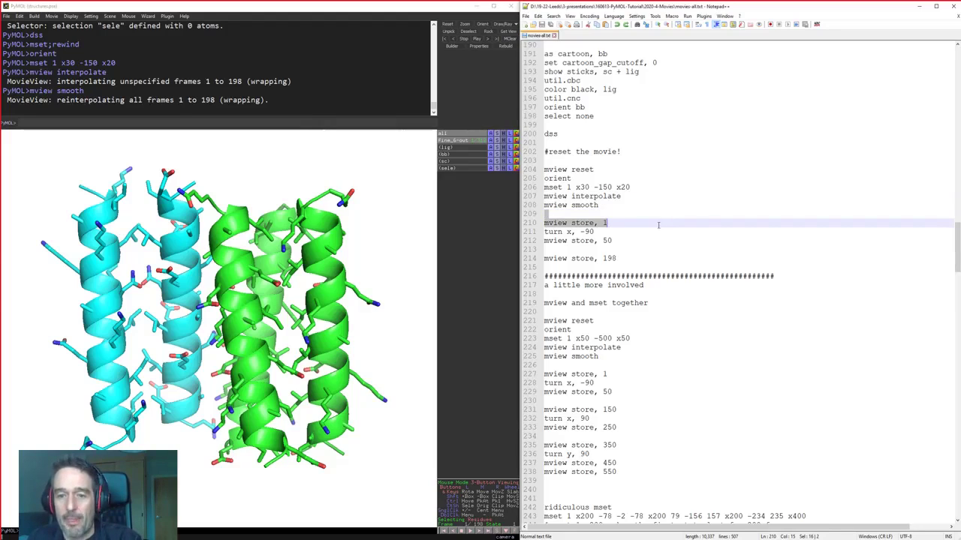
pyautogui.click(568, 188)
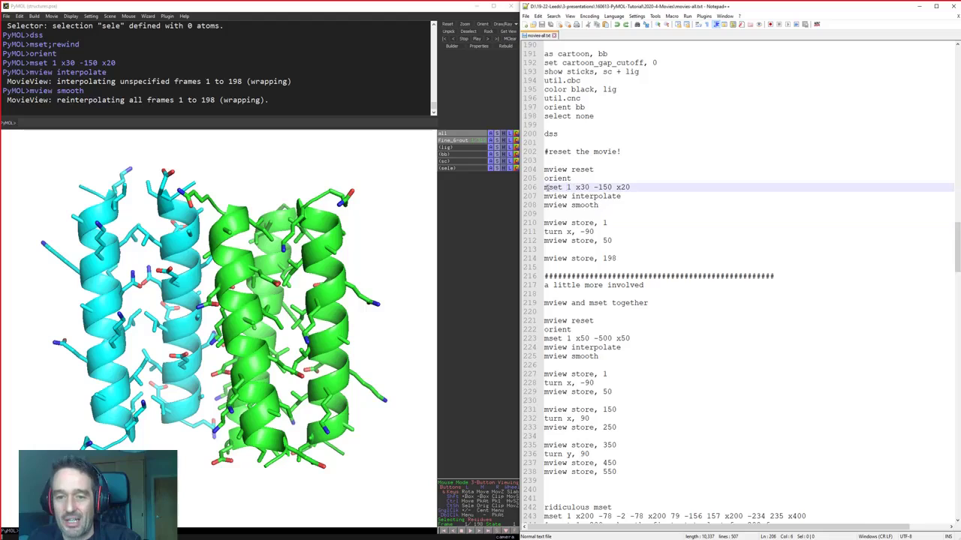
# Store the current view as the movie keyframe for frame 1 with the noted command mview store, 1
pyautogui.moveTo(545, 187); pyautogui.dragTo(641, 186)
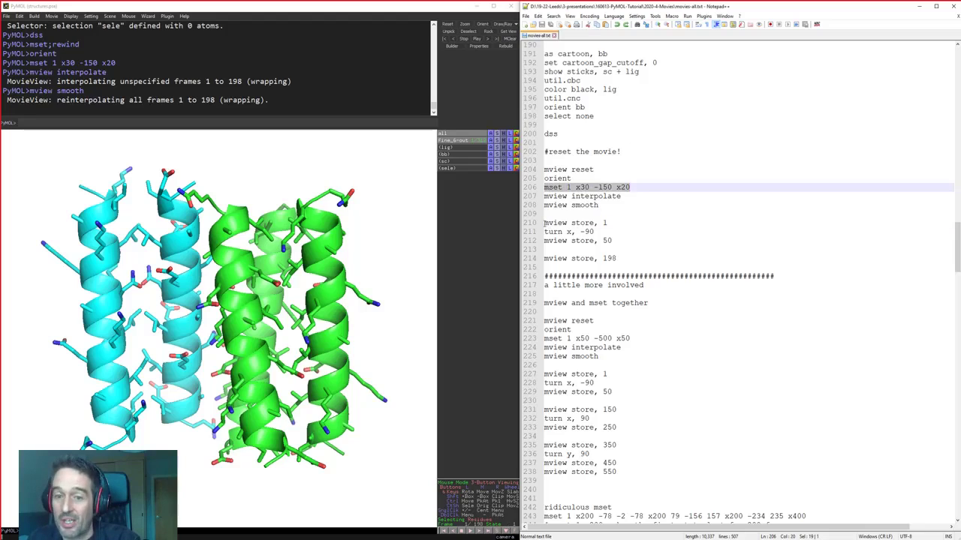
pyautogui.moveTo(545, 223); pyautogui.dragTo(629, 262)
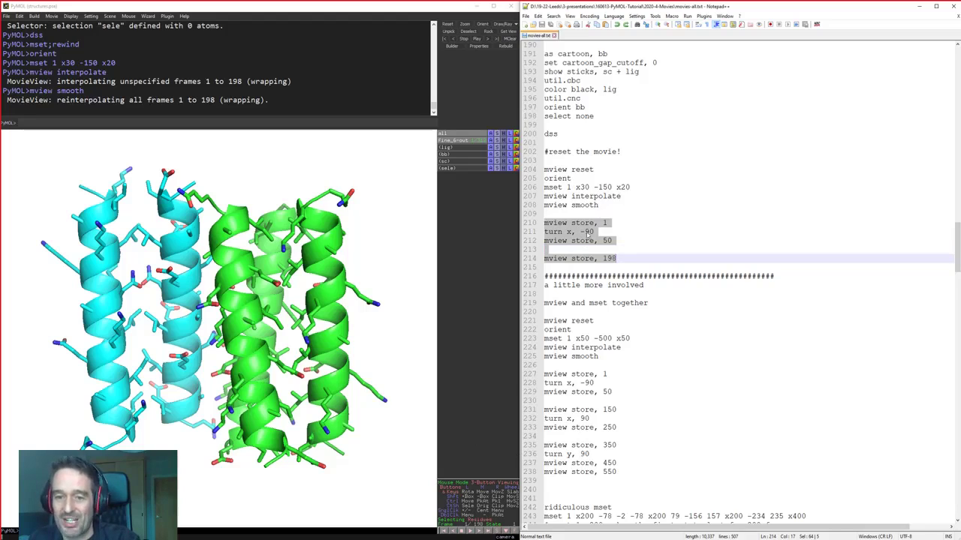
pyautogui.click(612, 224)
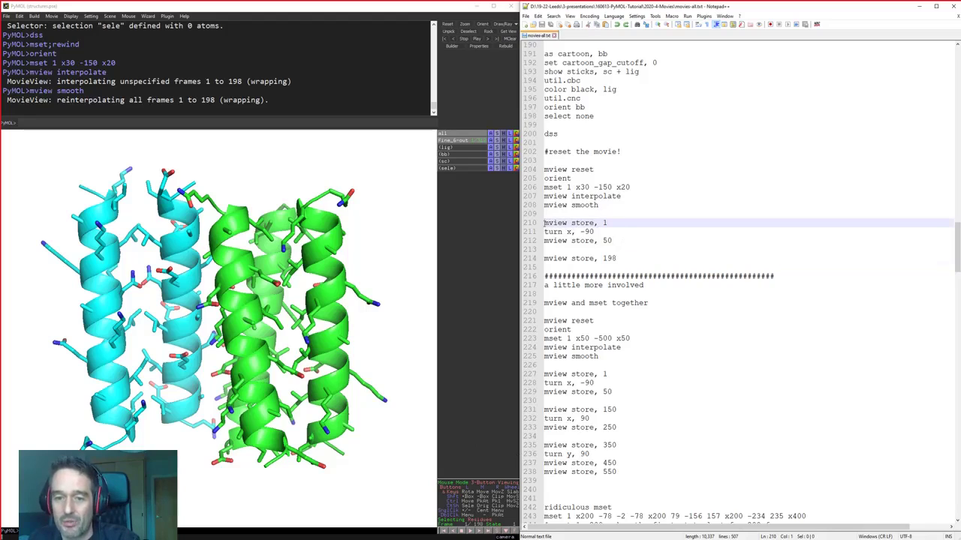
pyautogui.moveTo(544, 223); pyautogui.dragTo(624, 225)
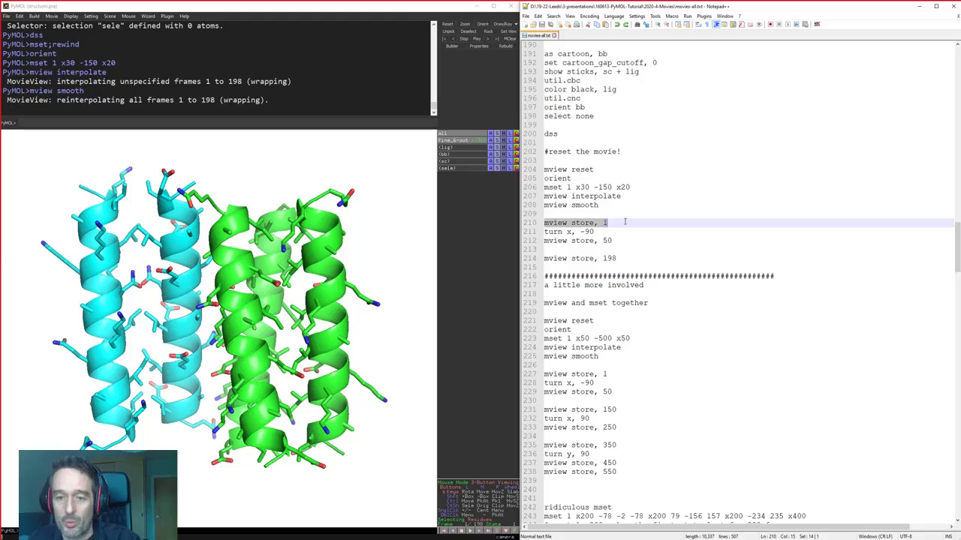
pyautogui.hotkey('ctrl', 'c')
pyautogui.click(394, 125)
pyautogui.hotkey('ctrl', 'v')
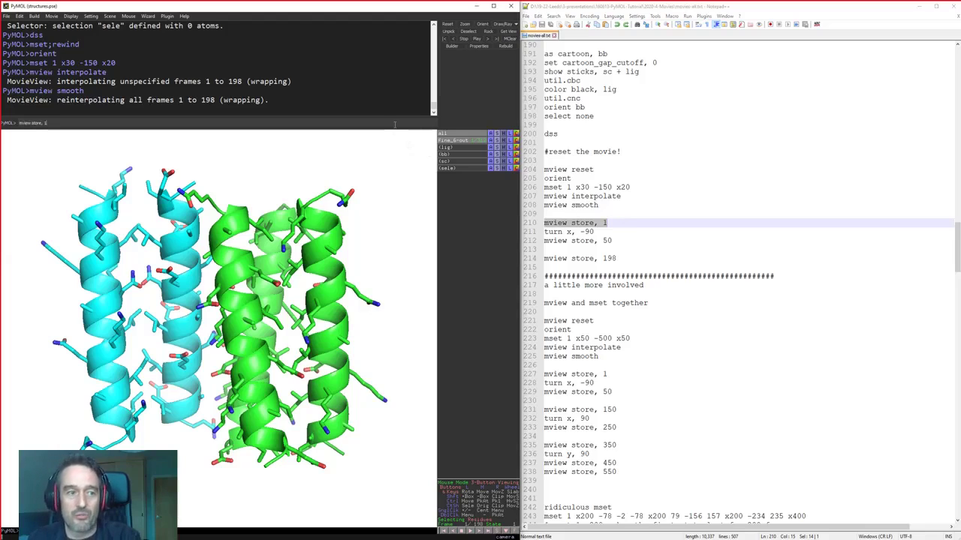
pyautogui.press('Return')
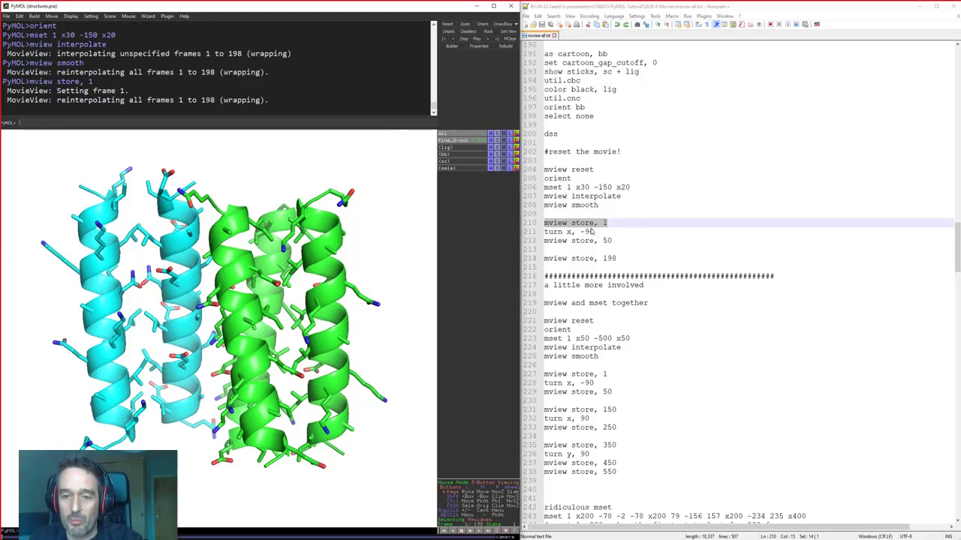
# Turn the view -90 degrees about x and store it as the keyframe for frame 50
pyautogui.click(593, 232)
pyautogui.moveTo(594, 232); pyautogui.dragTo(542, 232)
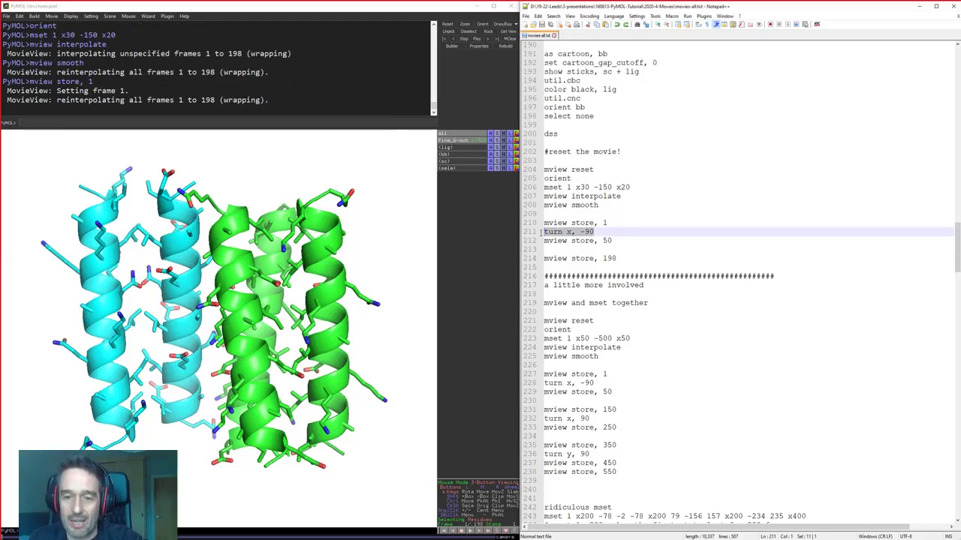
pyautogui.hotkey('ctrl', 'c')
pyautogui.click(427, 123)
pyautogui.hotkey('ctrl', 'v')
pyautogui.press('Return')
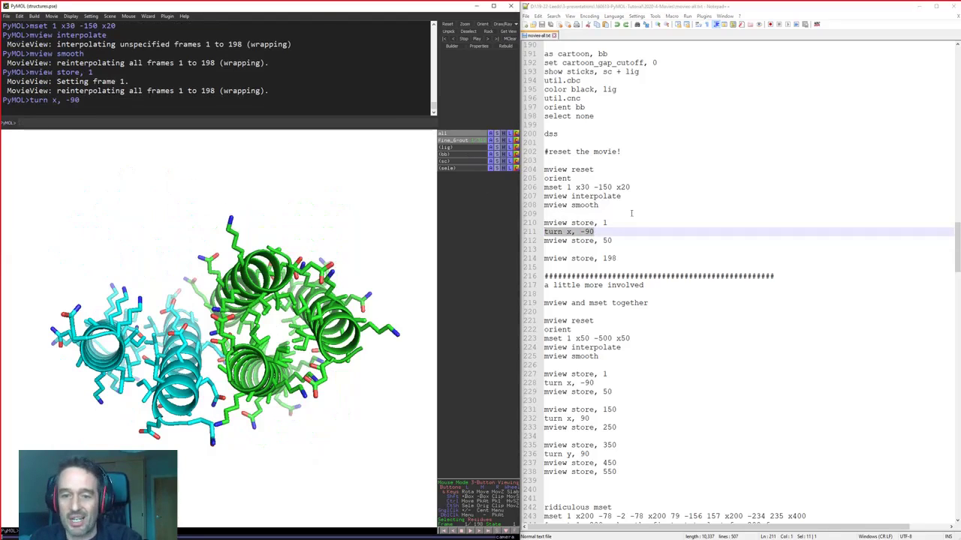
pyautogui.moveTo(621, 242); pyautogui.dragTo(542, 241)
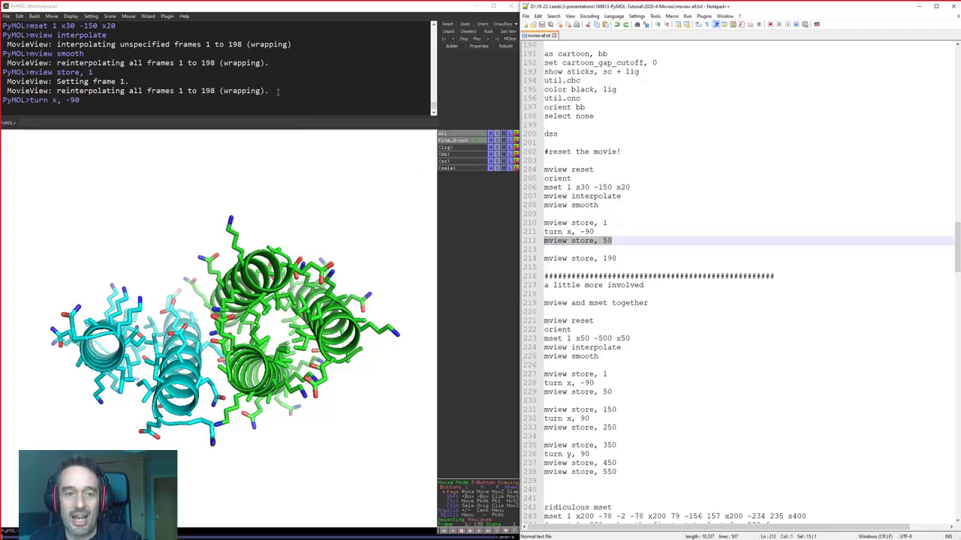
pyautogui.click(298, 122)
pyautogui.hotkey('ctrl', 'v')
pyautogui.press('Return')
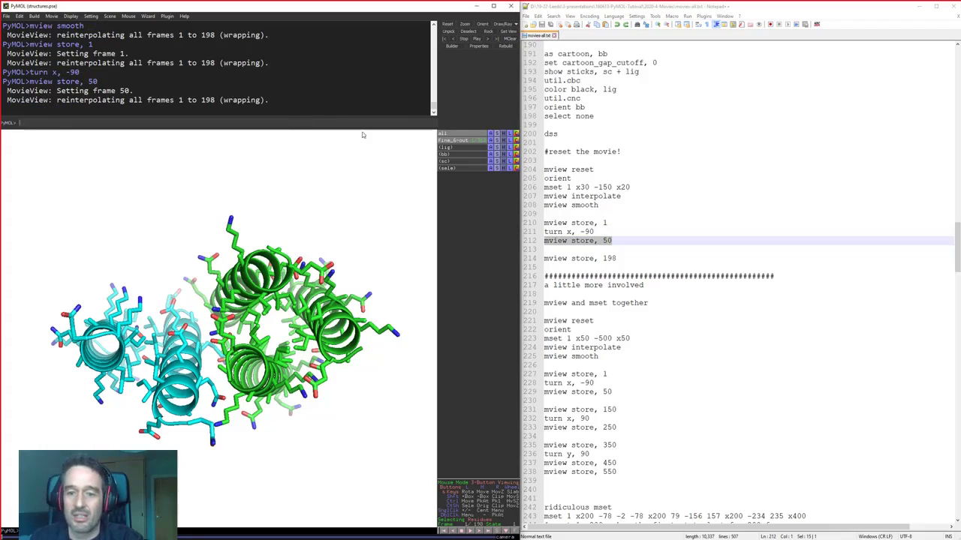
# Store the same rotated view as the keyframe for frame 198 with mview store, 198
pyautogui.moveTo(617, 258); pyautogui.dragTo(542, 258)
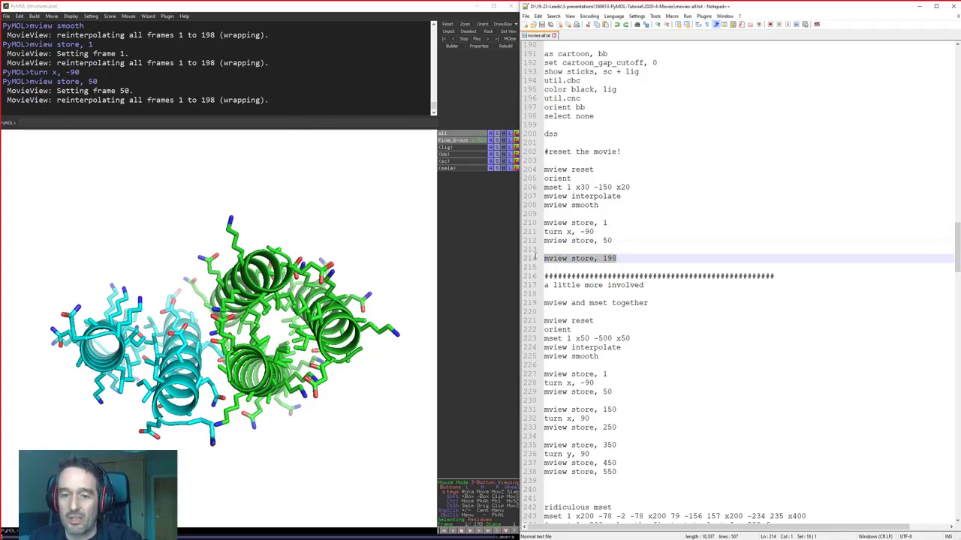
pyautogui.click(359, 122)
pyautogui.hotkey('ctrl', 'v')
pyautogui.press('Return')
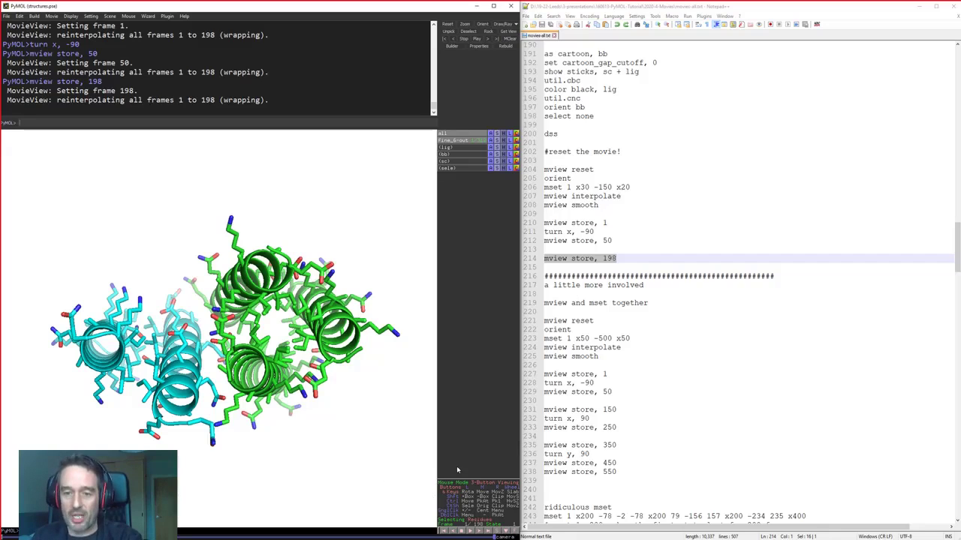
# Rewind the movie to its start and play it to check the stored rotation
pyautogui.doubleClick(609, 258)
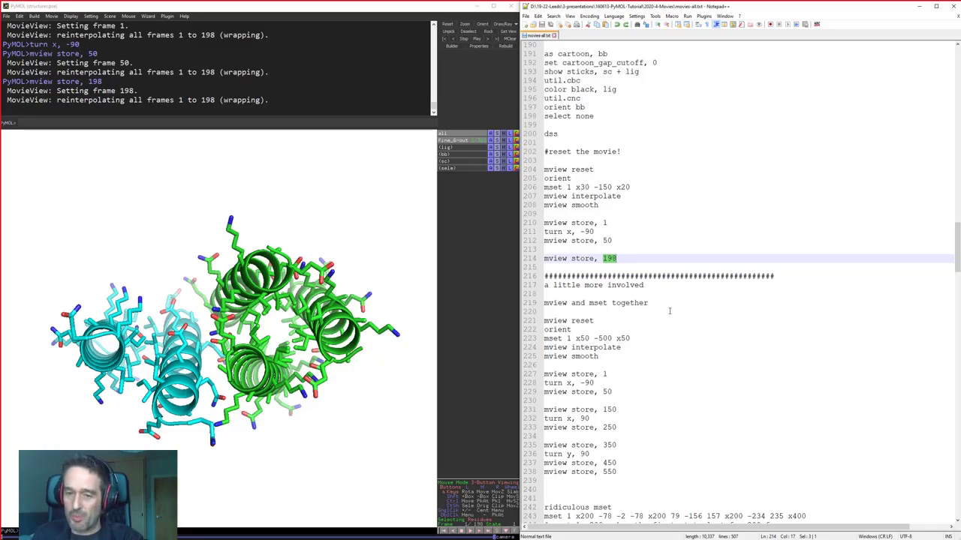
pyautogui.moveTo(590, 259); pyautogui.dragTo(660, 258)
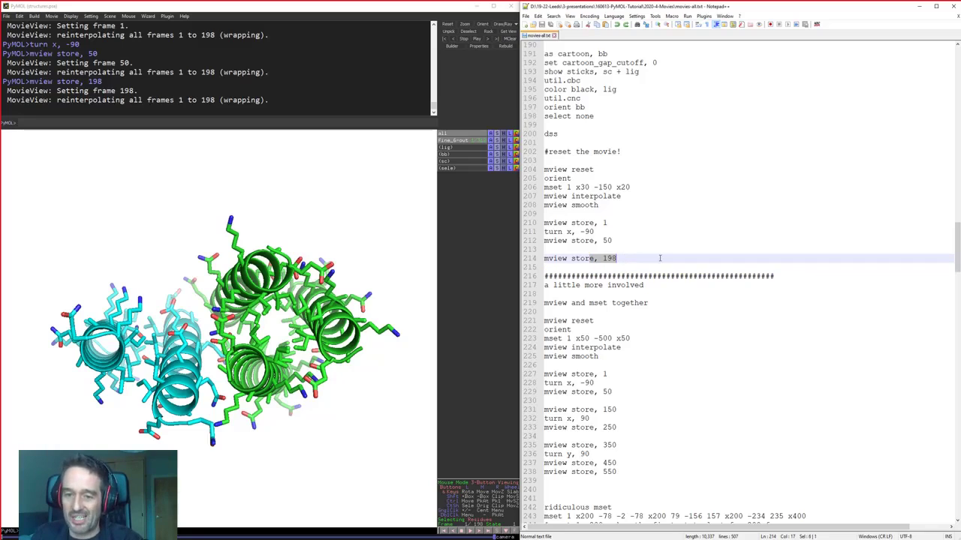
pyautogui.moveTo(594, 258); pyautogui.dragTo(545, 258)
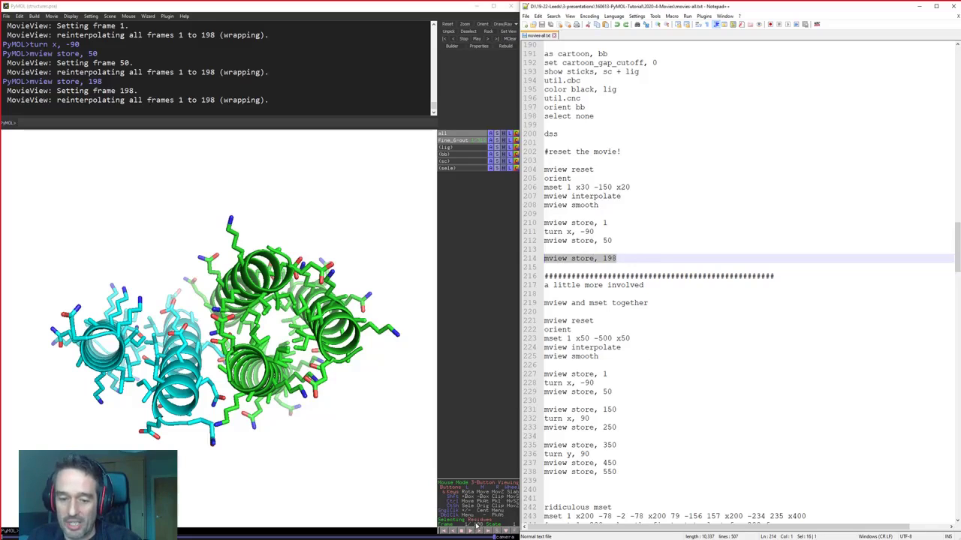
pyautogui.click(448, 532)
pyautogui.click(469, 531)
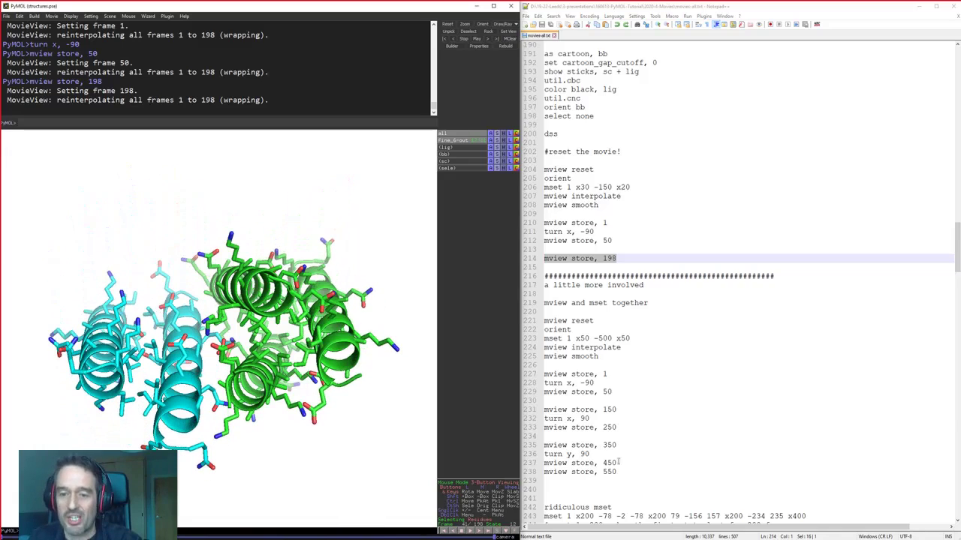
# Reset the current movie before moving on to the "a little more involved" example in the notes
pyautogui.click(591, 418)
pyautogui.moveTo(545, 285); pyautogui.dragTo(704, 285)
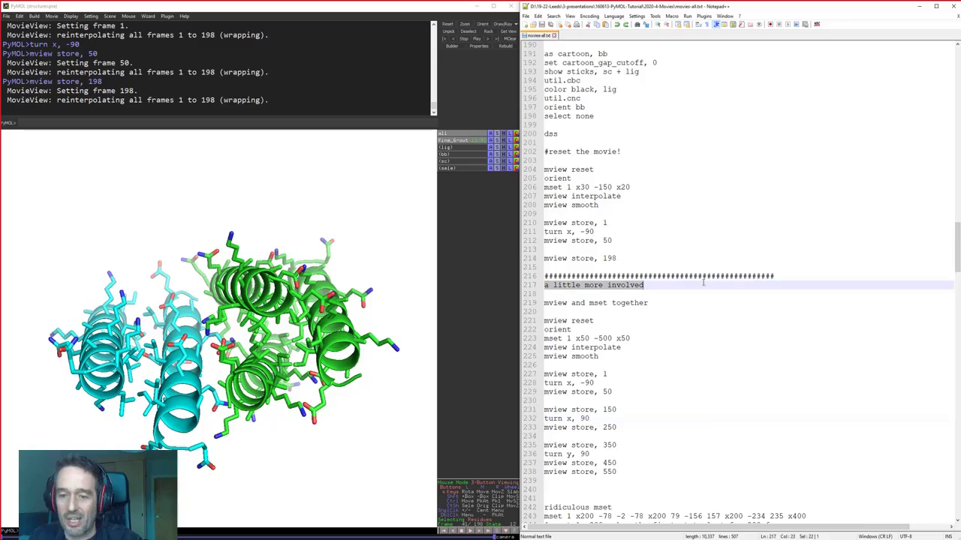
pyautogui.scroll(-5, 648, 326)
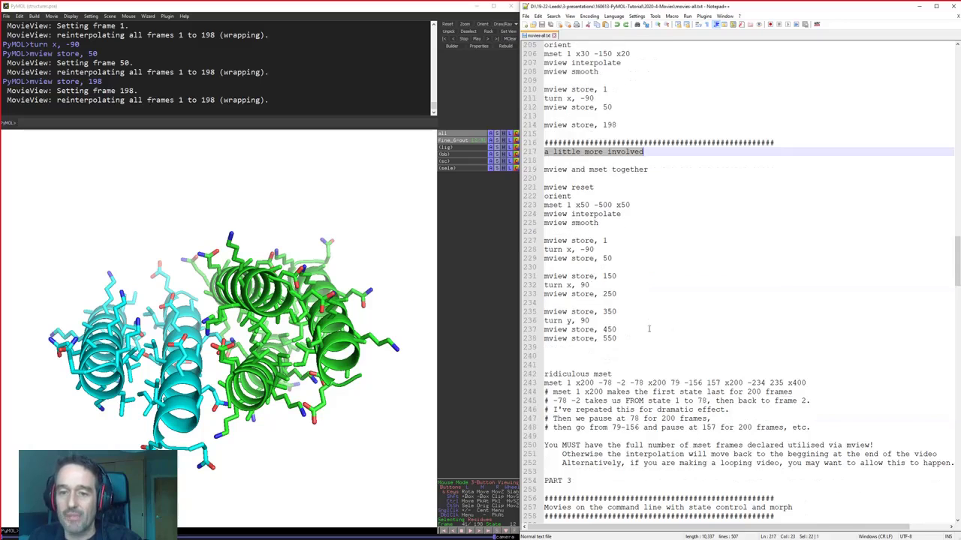
pyautogui.moveTo(549, 240); pyautogui.dragTo(652, 259)
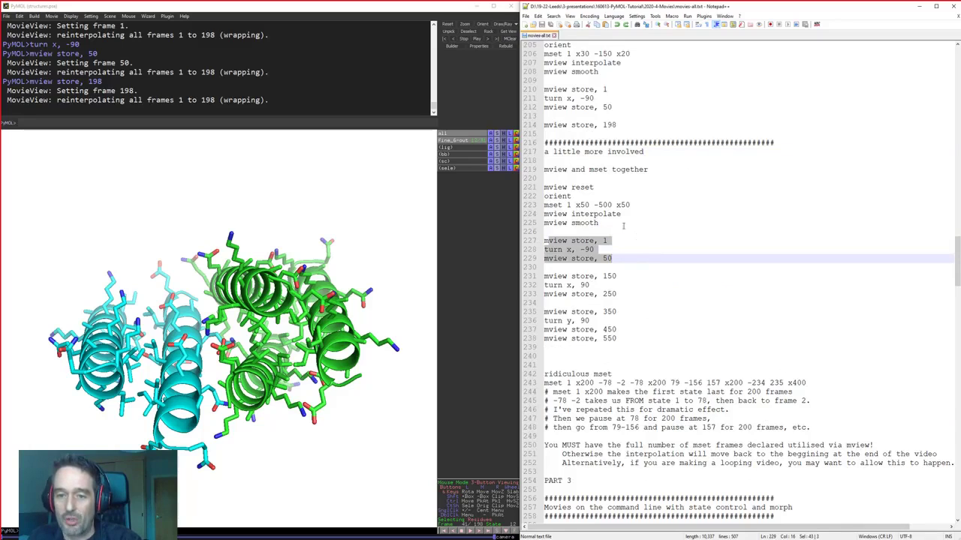
pyautogui.click(33, 15)
pyautogui.moveTo(51, 16)
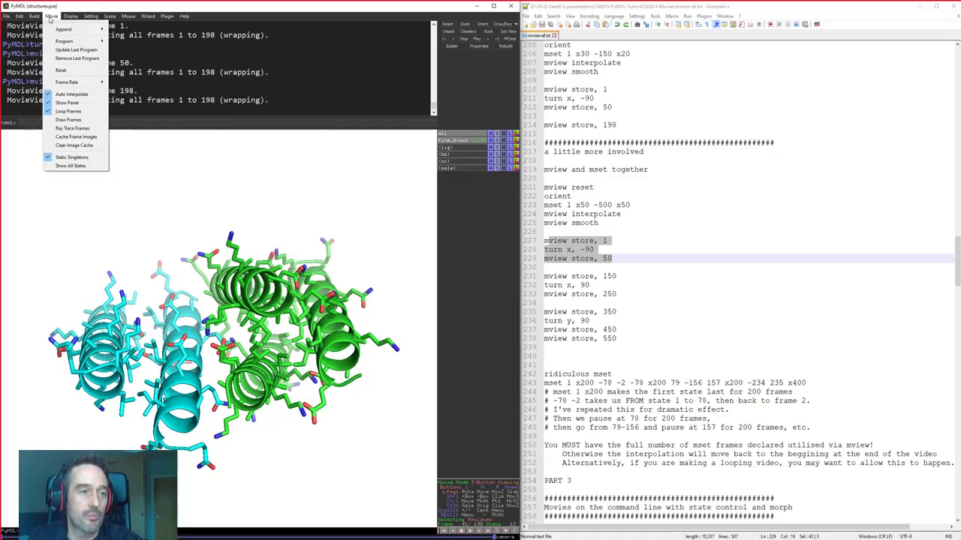
pyautogui.click(60, 69)
pyautogui.click(636, 186)
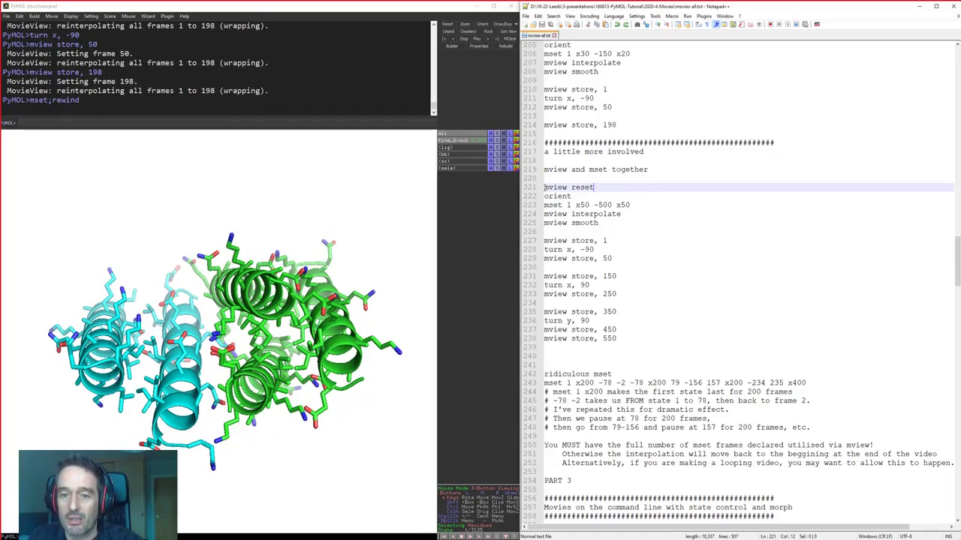
# Run the notes' command block from orient and mset 1 x50 -500 x50 through mview store, 550
pyautogui.moveTo(545, 194); pyautogui.dragTo(678, 206)
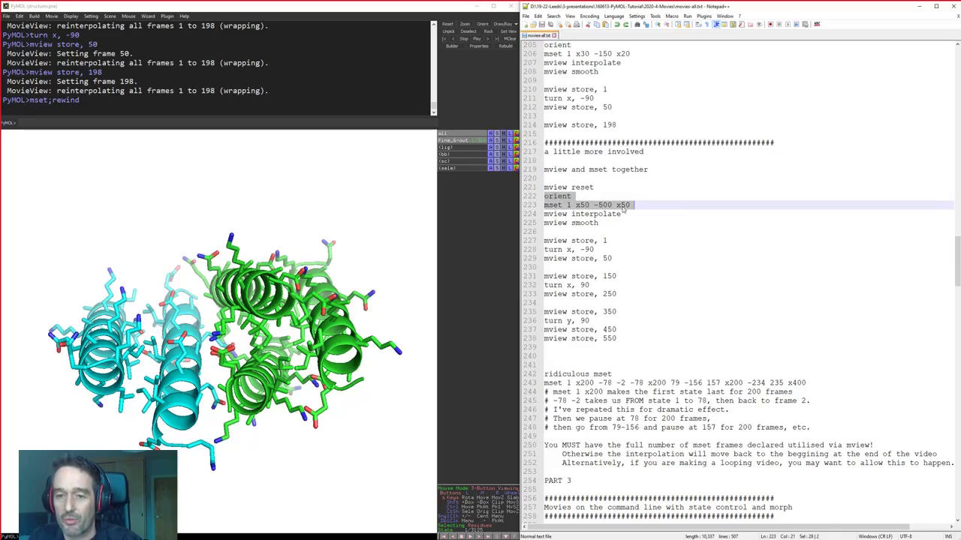
pyautogui.moveTo(548, 237); pyautogui.dragTo(651, 258)
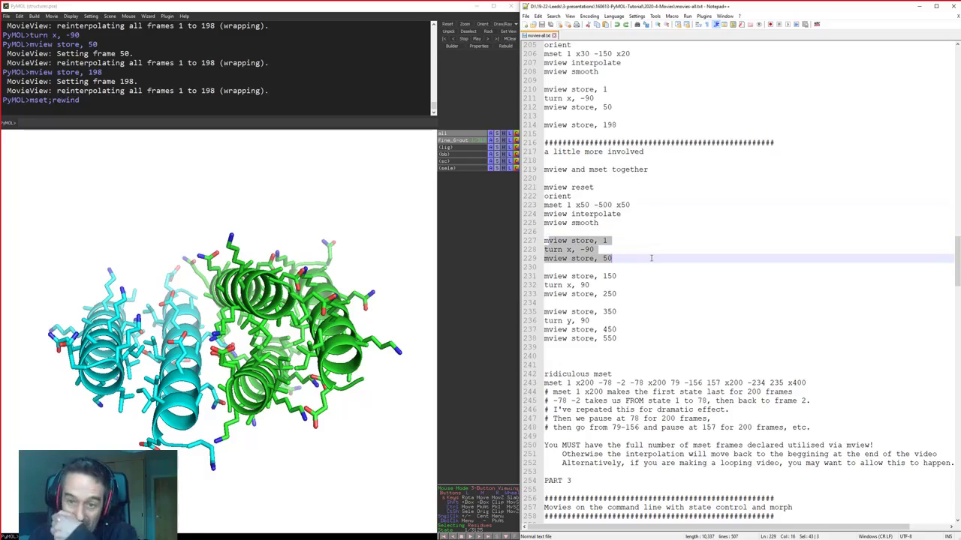
pyautogui.moveTo(544, 241); pyautogui.dragTo(644, 257)
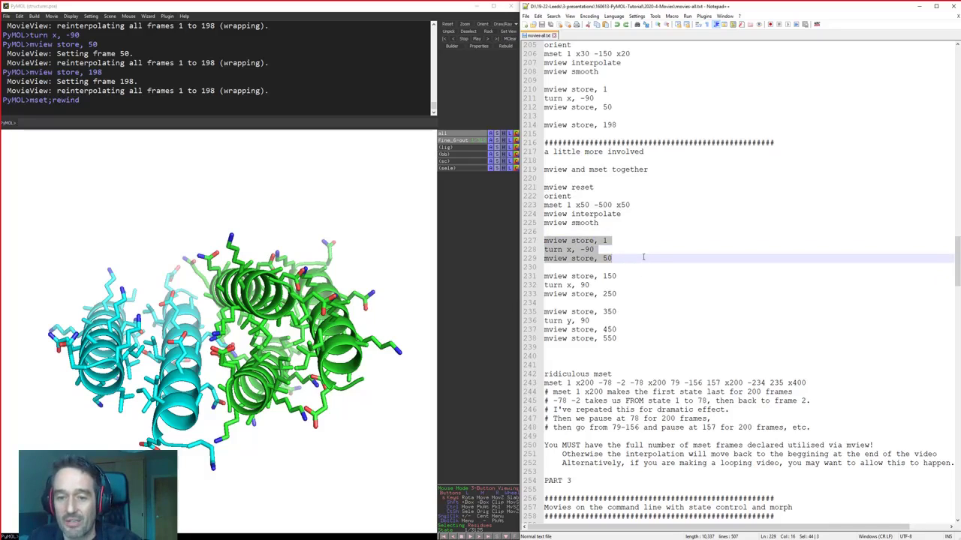
pyautogui.moveTo(644, 257); pyautogui.dragTo(647, 276)
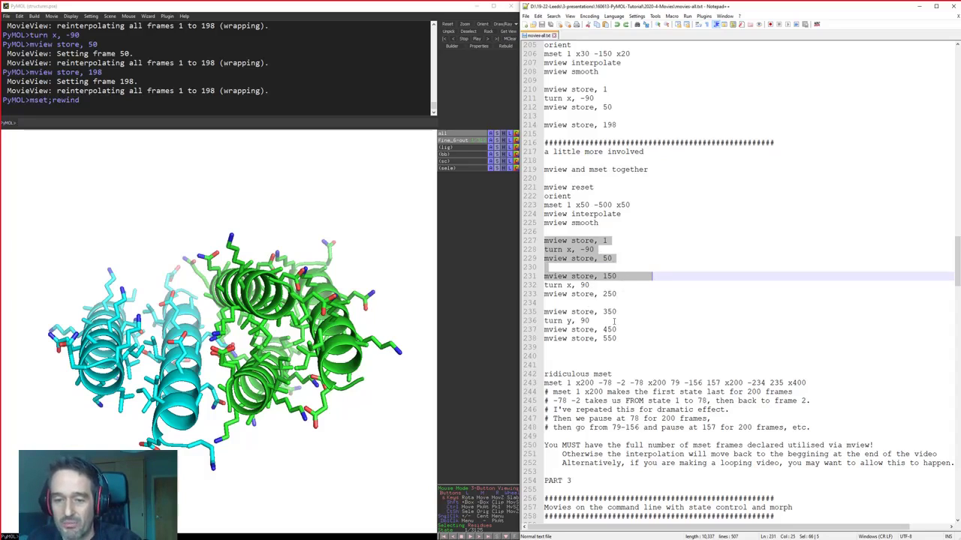
pyautogui.moveTo(620, 341); pyautogui.dragTo(542, 195)
pyautogui.hotkey('ctrl', 'c')
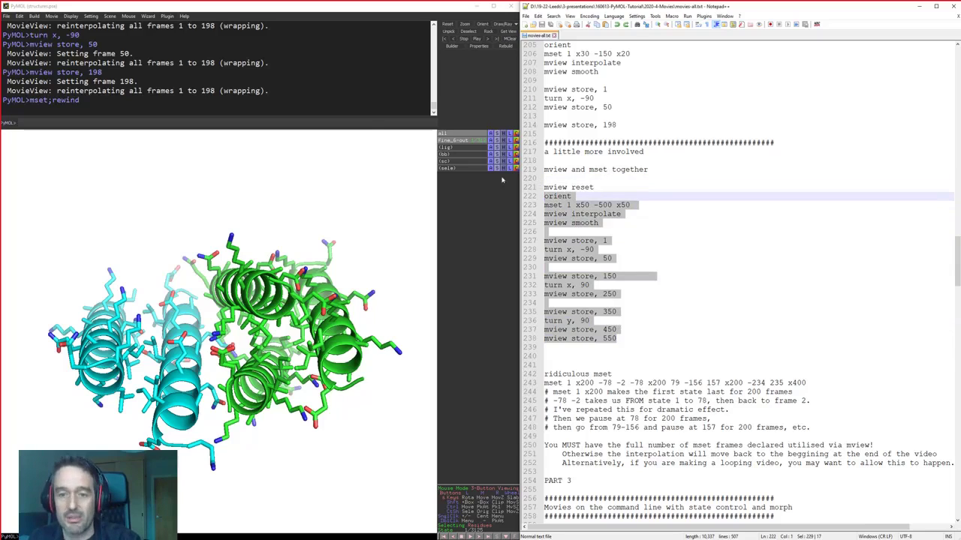
pyautogui.click(368, 122)
pyautogui.hotkey('ctrl', 'v')
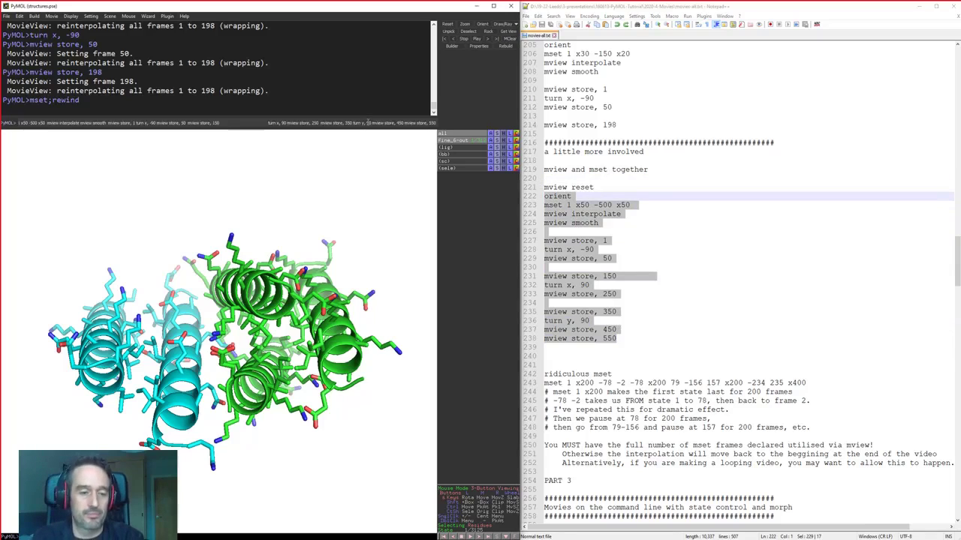
pyautogui.press('Return')
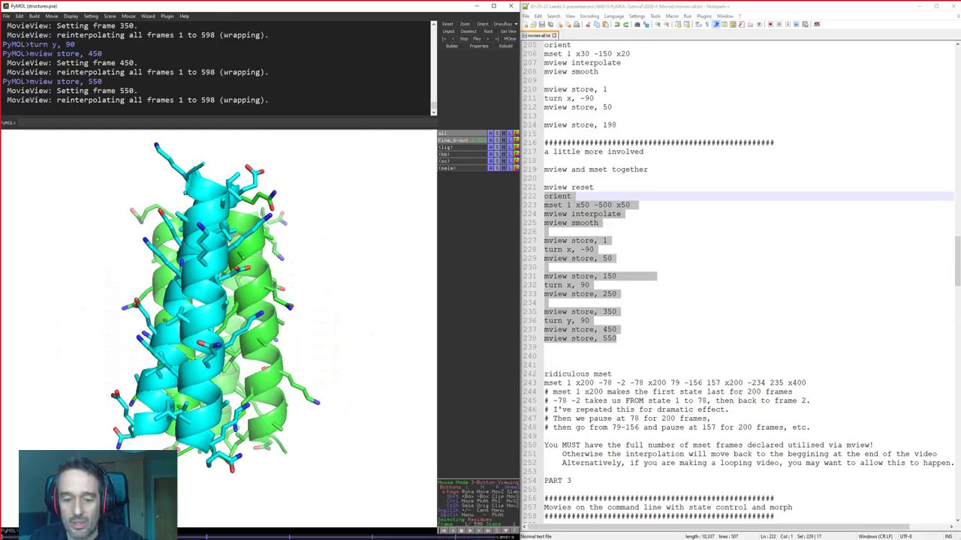
# Rewind the newly built movie and play it through
pyautogui.click(444, 531)
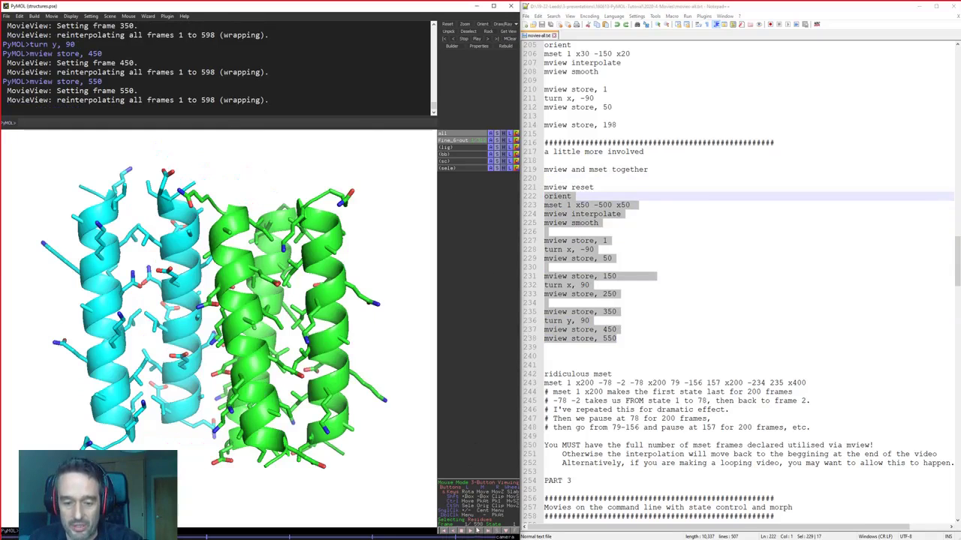
pyautogui.click(470, 531)
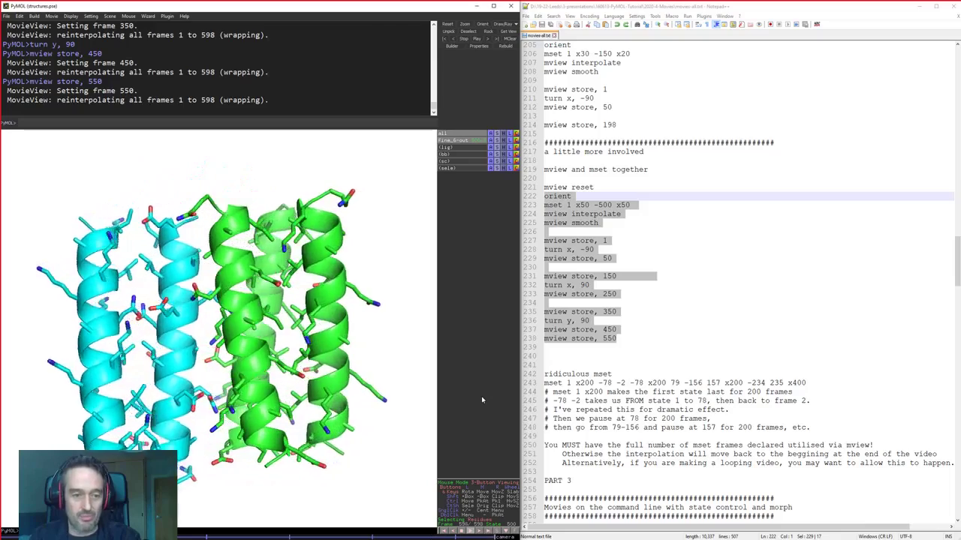
# Review the "mview and mset together" commands and the "ridiculous mset" example in the notes, highlighting each passage
pyautogui.click(676, 365)
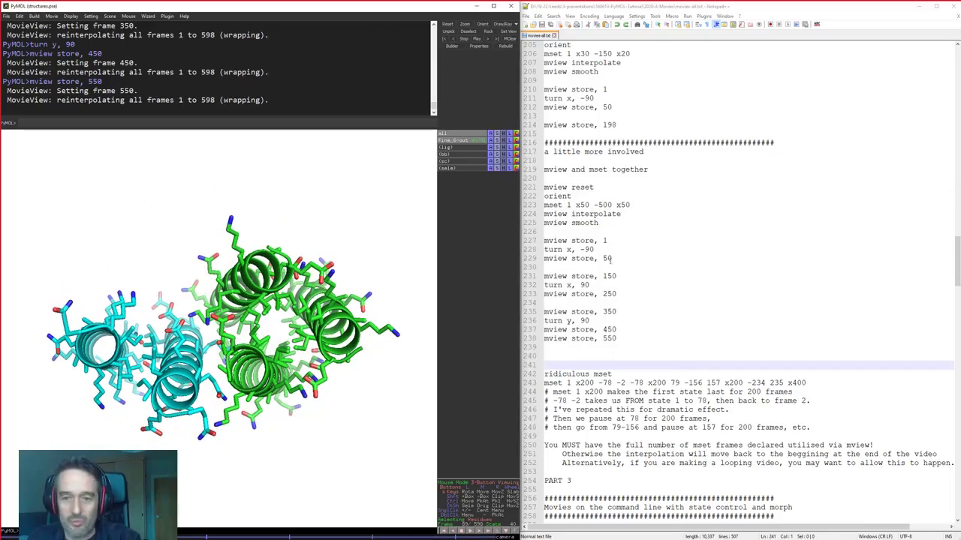
pyautogui.hotkey('shift', 'Up')
pyautogui.hotkey('shift', 'Up')
pyautogui.hotkey('shift', 'Up')
pyautogui.hotkey('shift', 'Up')
pyautogui.hotkey('shift', 'Up')
pyautogui.hotkey('shift', 'Up')
pyautogui.hotkey('shift', 'Up')
pyautogui.hotkey('shift', 'Up')
pyautogui.hotkey('shift', 'Up')
pyautogui.hotkey('shift', 'Up')
pyautogui.hotkey('shift', 'Up')
pyautogui.hotkey('shift', 'Up')
pyautogui.hotkey('shift', 'Up')
pyautogui.hotkey('shift', 'Up')
pyautogui.hotkey('shift', 'Up')
pyautogui.hotkey('shift', 'Up')
pyautogui.hotkey('shift', 'Up')
pyautogui.hotkey('shift', 'Up')
pyautogui.hotkey('shift', 'Up')
pyautogui.hotkey('shift', 'Up')
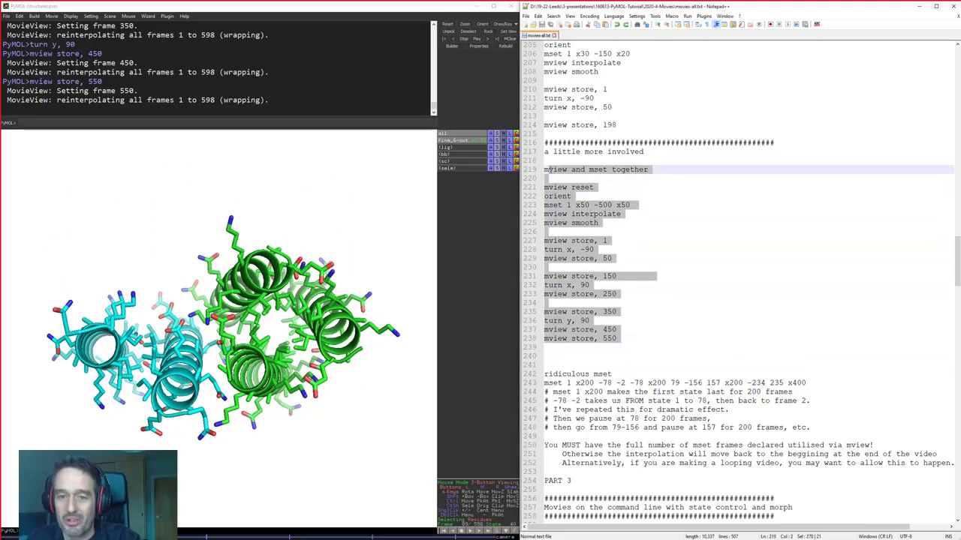
pyautogui.hotkey('shift', 'Right')
pyautogui.click(692, 335)
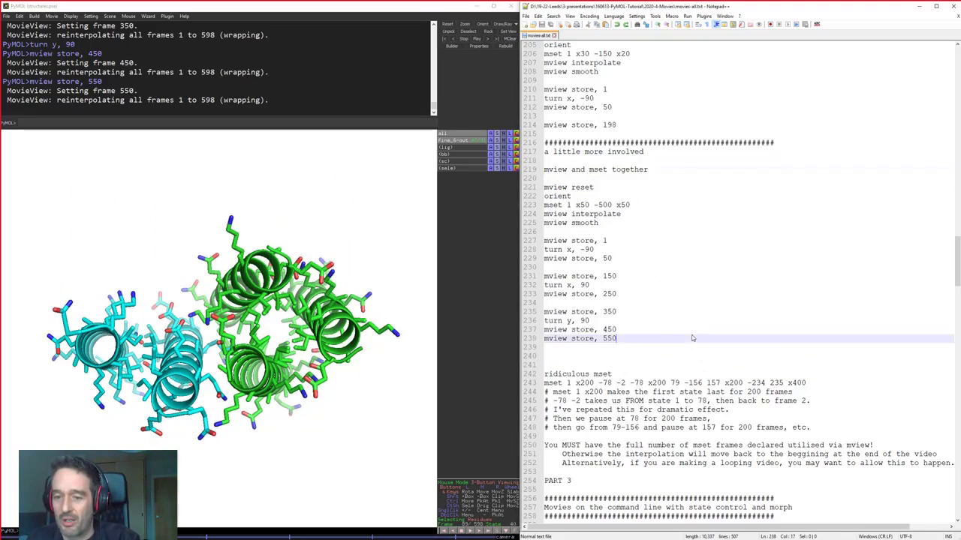
pyautogui.scroll(-6, 691, 337)
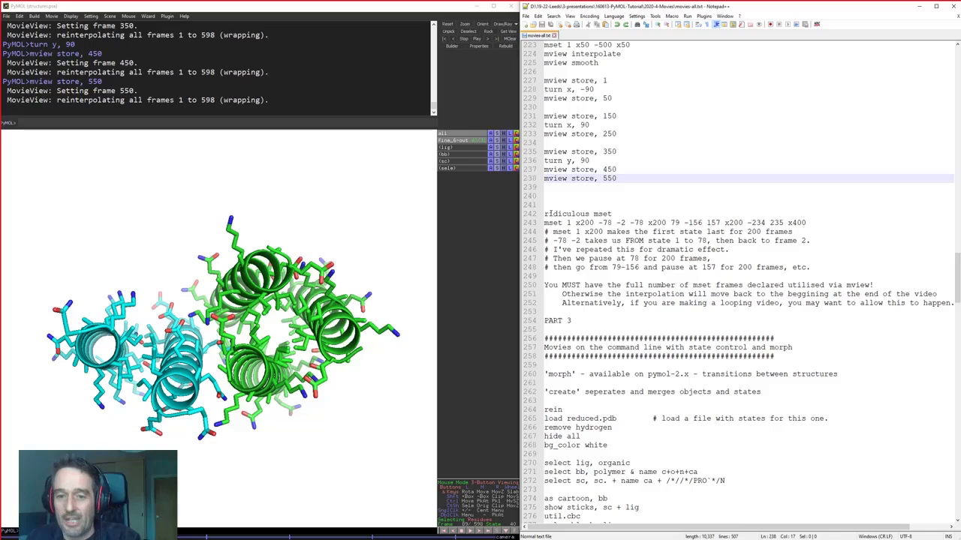
pyautogui.moveTo(544, 214); pyautogui.dragTo(842, 222)
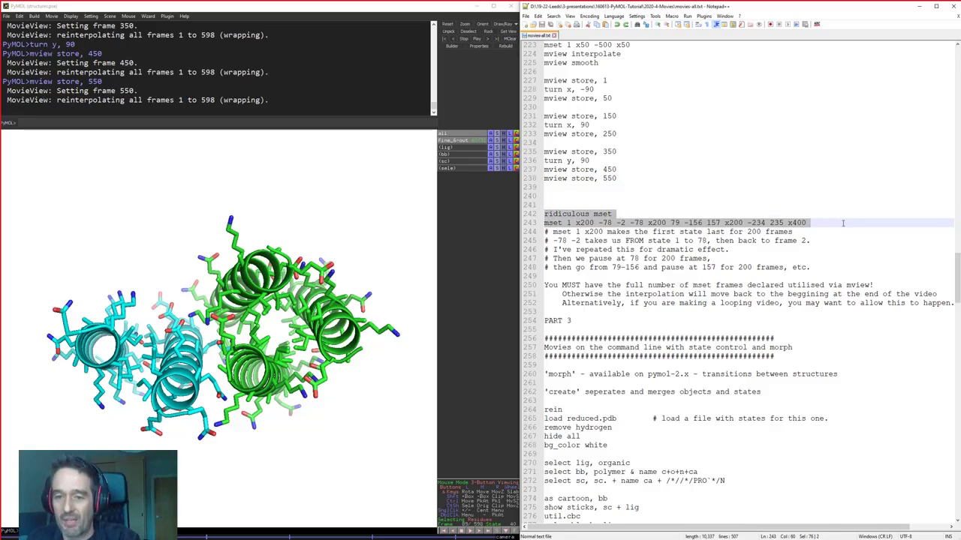
# Examine the "ridiculous mset" command in the notes part by part, from 1 x200 to 79 -156, and the mview store block above it
pyautogui.moveTo(544, 223); pyautogui.dragTo(837, 225)
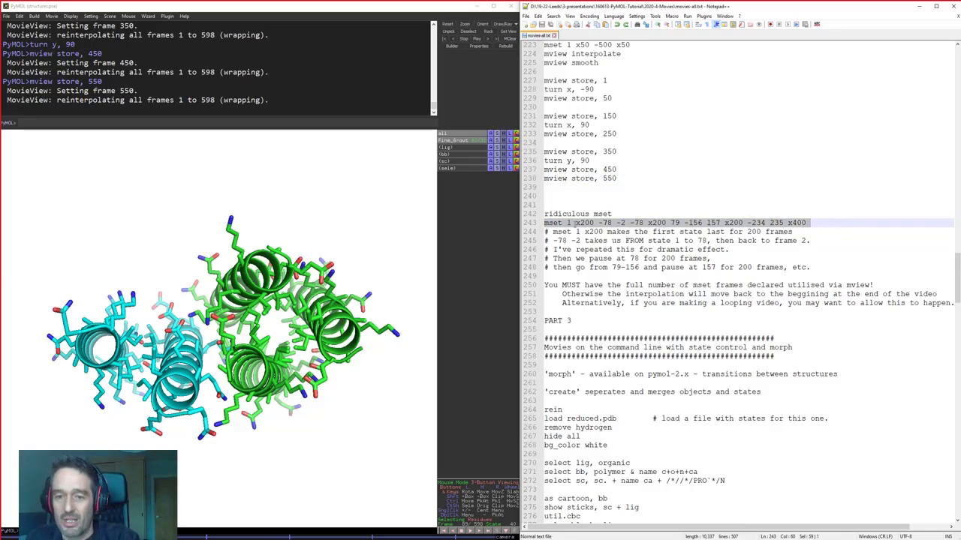
pyautogui.doubleClick(568, 224)
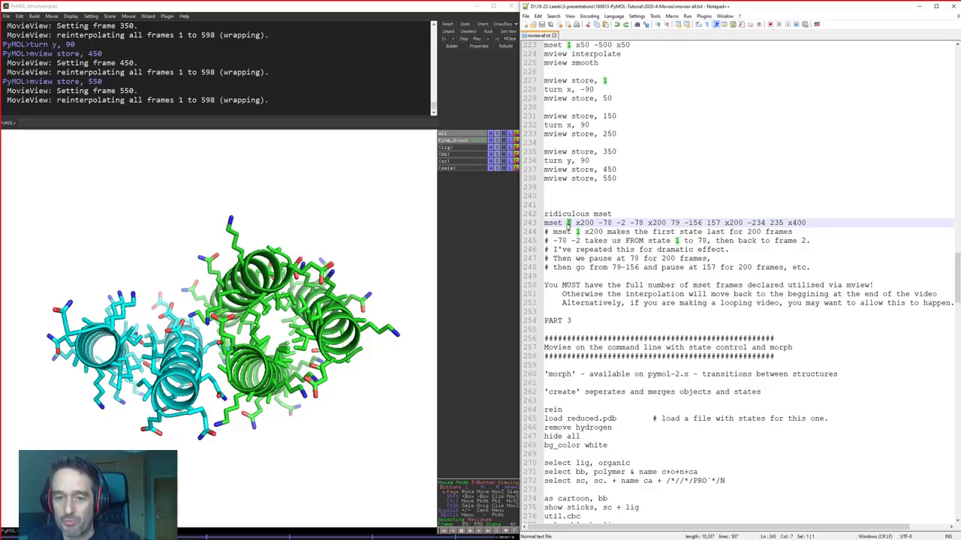
pyautogui.click(578, 223)
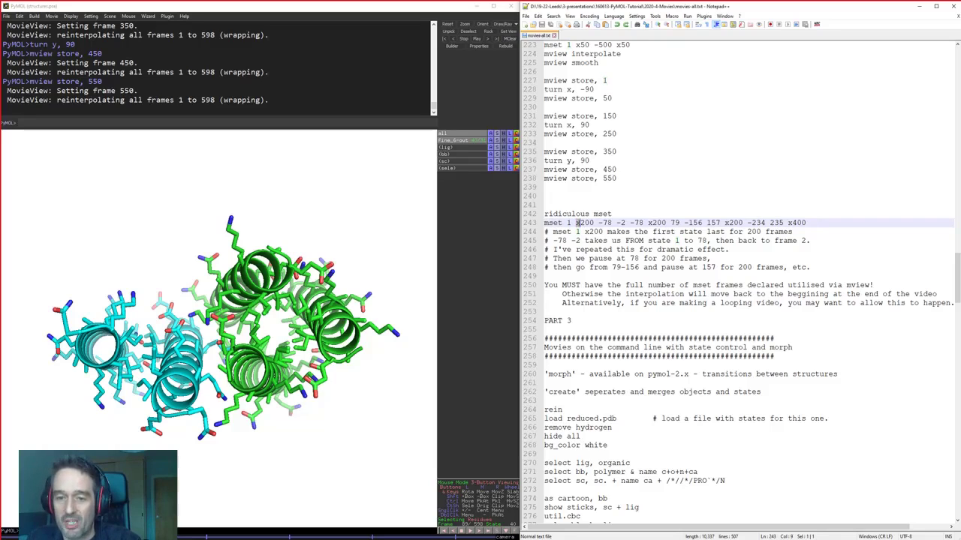
pyautogui.doubleClick(579, 223)
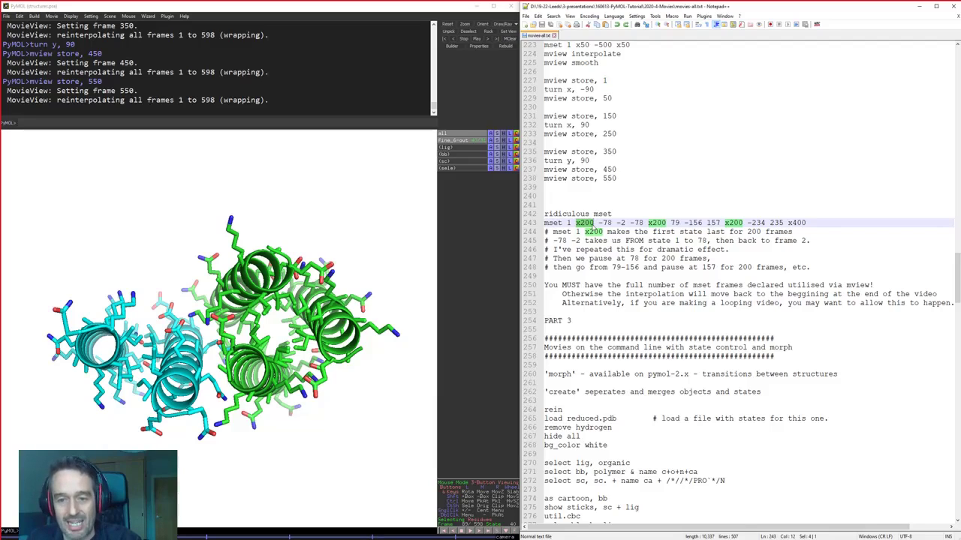
pyautogui.click(598, 223)
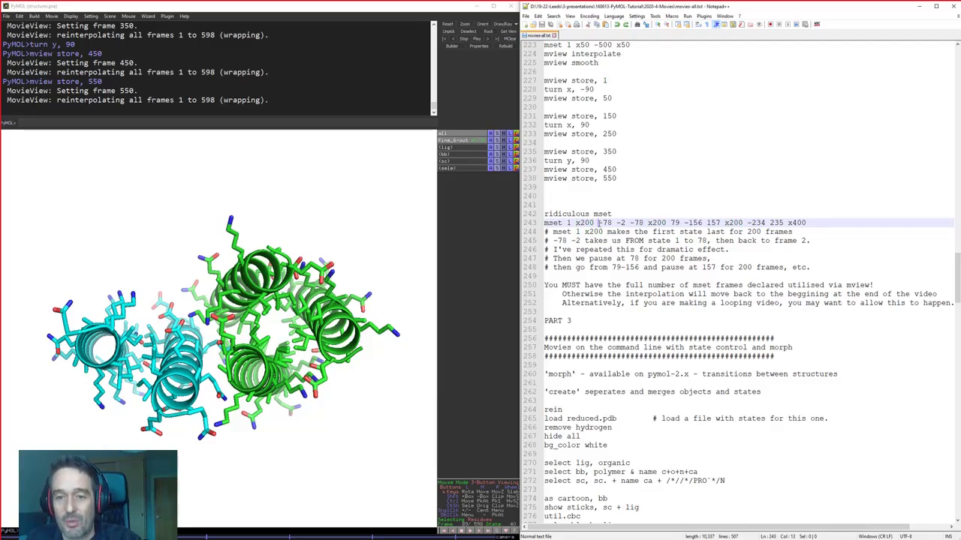
pyautogui.hotkey('shift', 'Right')
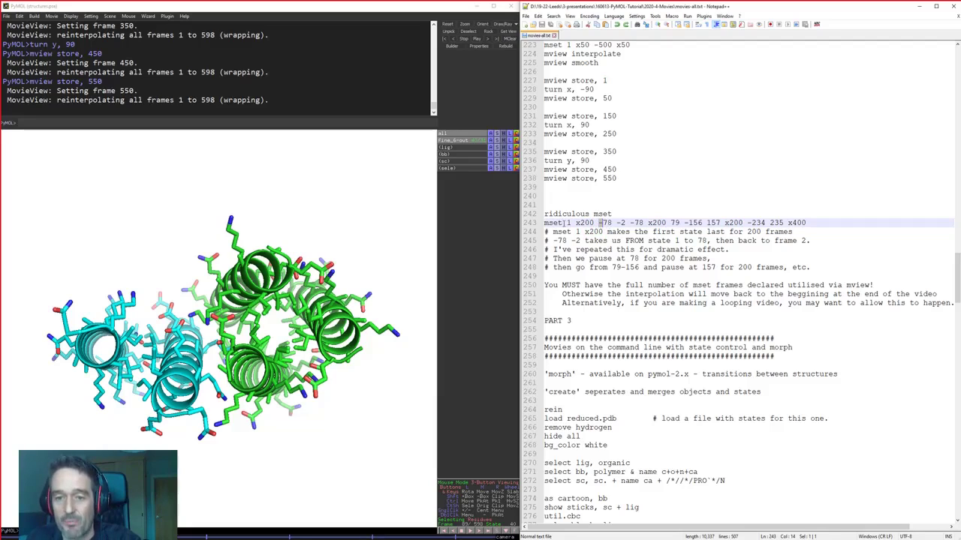
pyautogui.moveTo(565, 223); pyautogui.dragTo(613, 223)
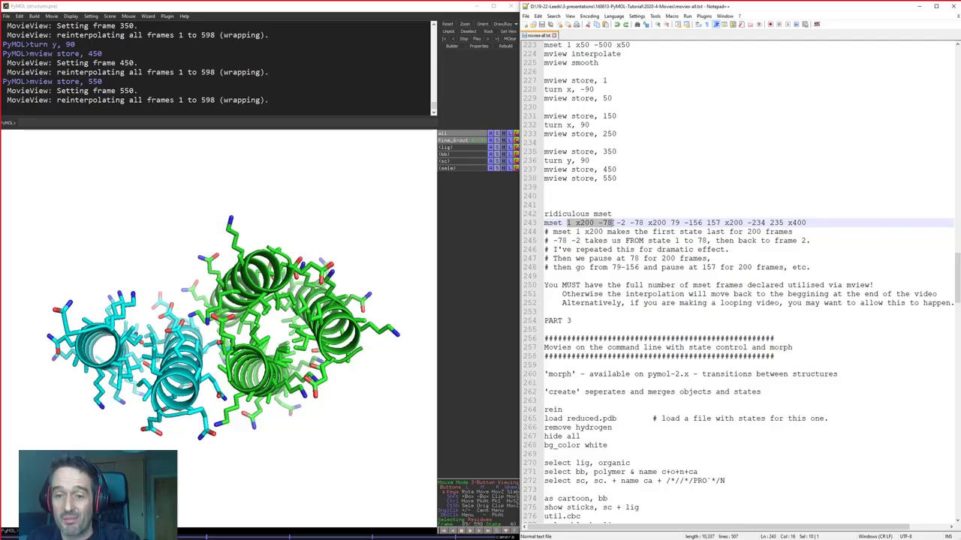
pyautogui.moveTo(614, 222); pyautogui.dragTo(668, 223)
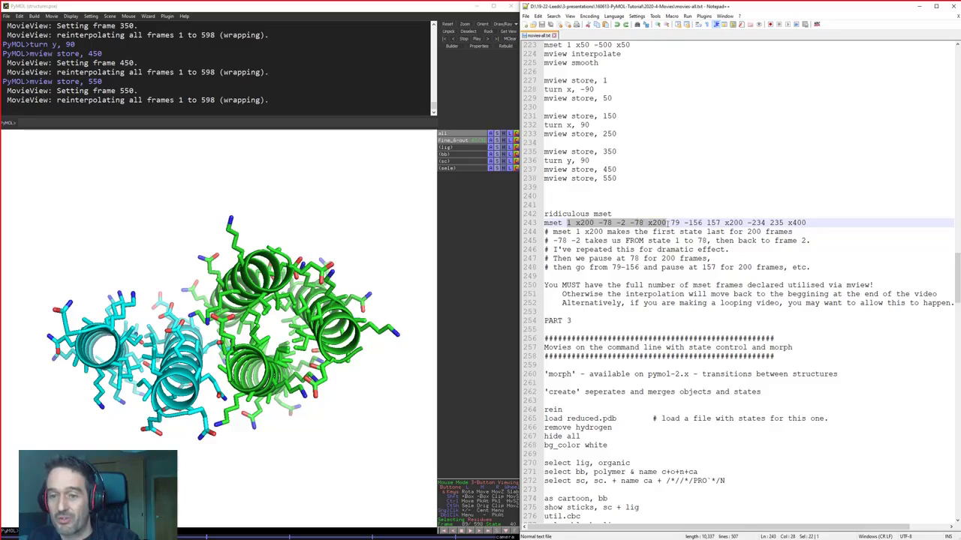
pyautogui.doubleClick(674, 223)
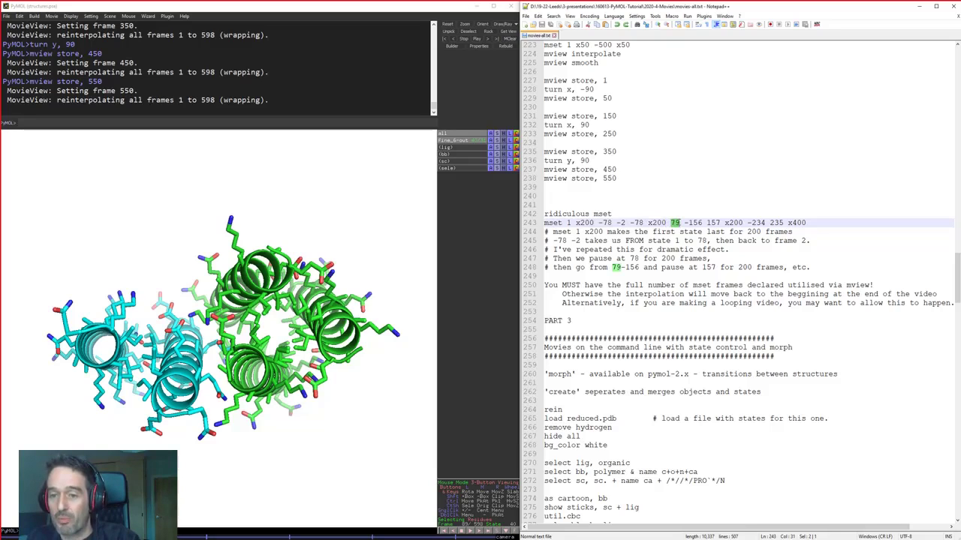
pyautogui.moveTo(674, 223); pyautogui.dragTo(704, 223)
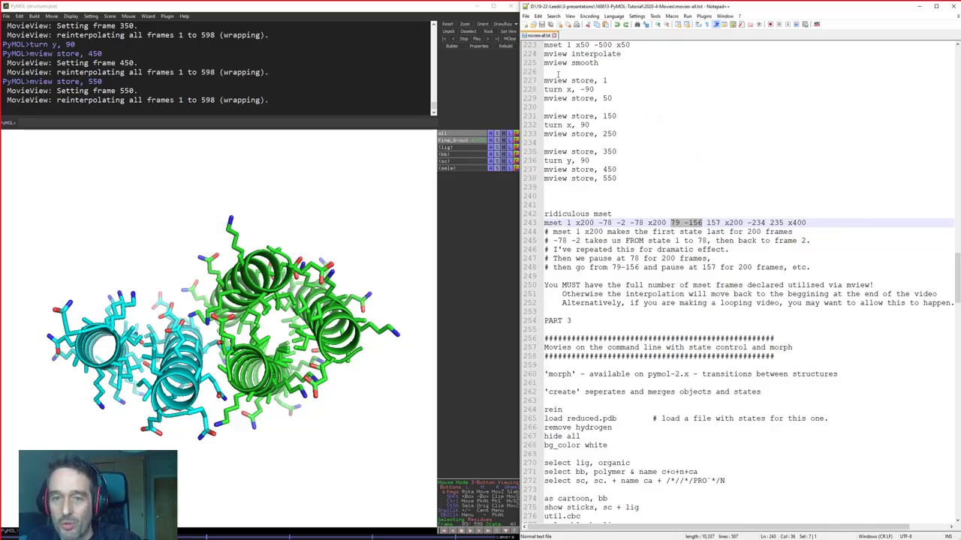
pyautogui.moveTo(558, 72); pyautogui.dragTo(621, 178)
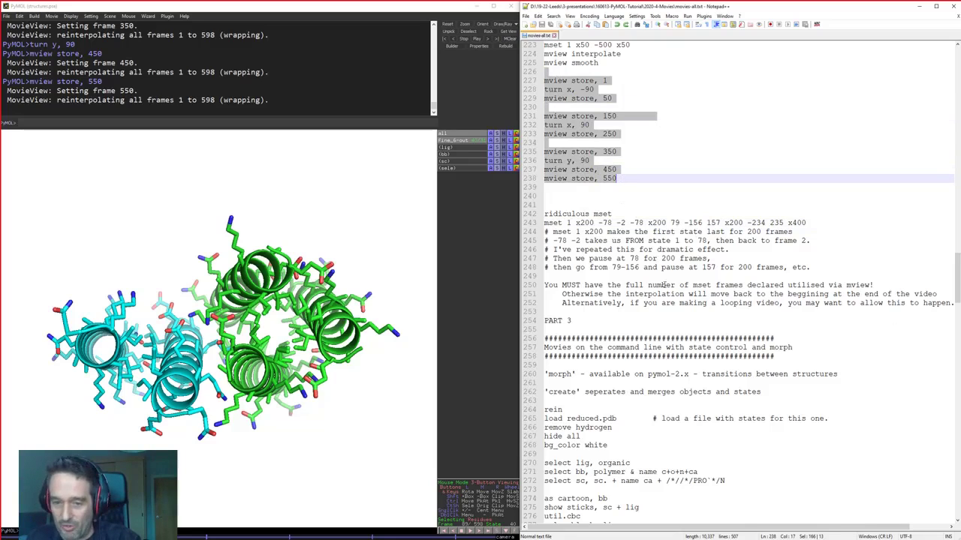
# Read the PART 3 introduction in the notes, highlighting the 'morph' and 'create' command descriptions
pyautogui.scroll(-4, 645, 337)
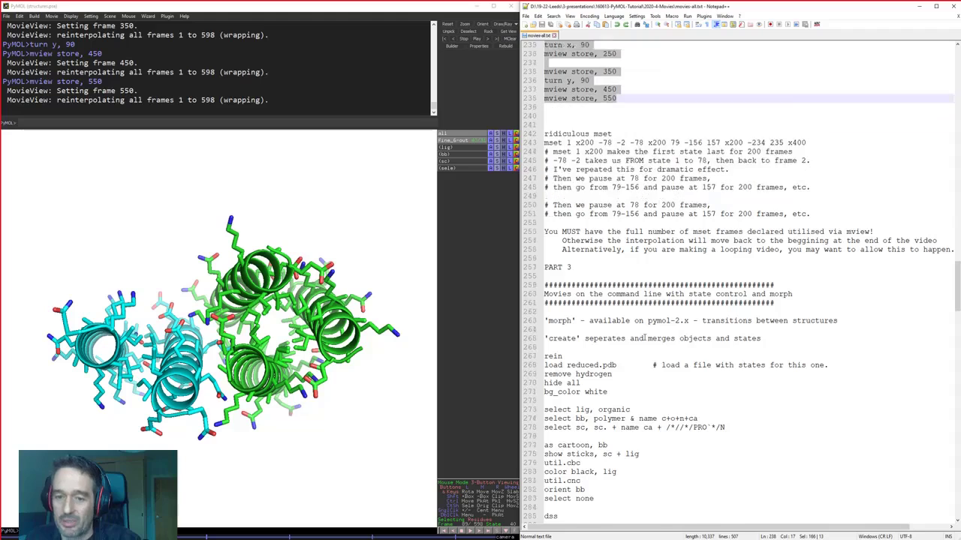
pyautogui.scroll(-5, 644, 338)
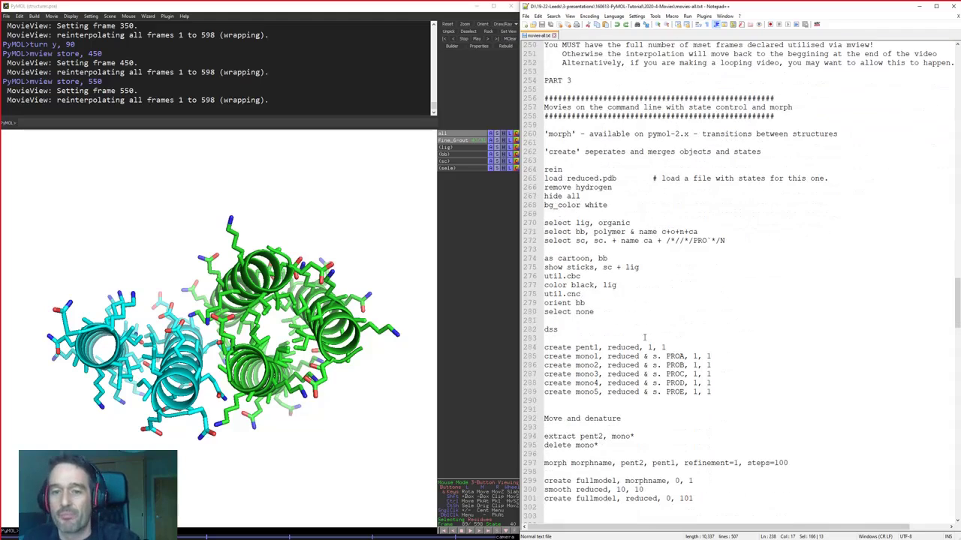
pyautogui.scroll(-1, 644, 338)
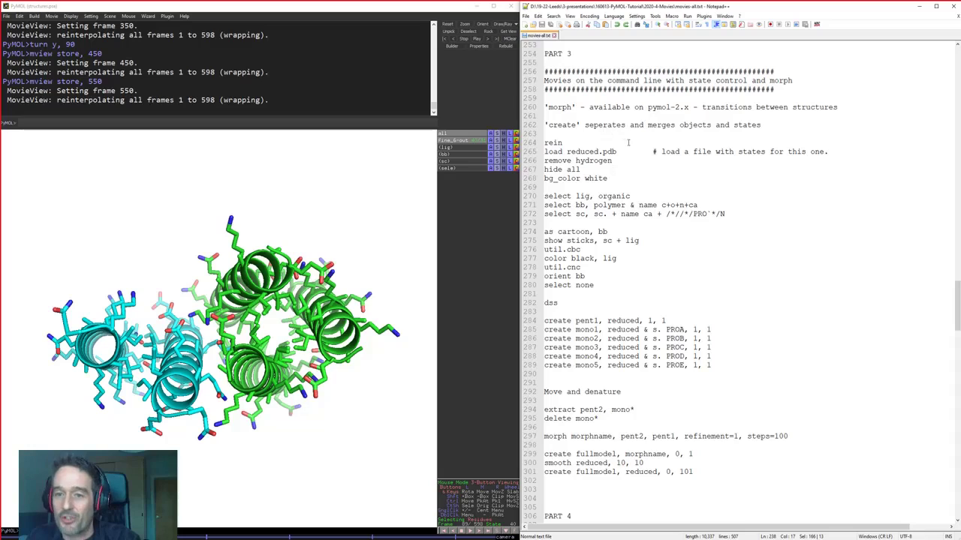
pyautogui.doubleClick(565, 107)
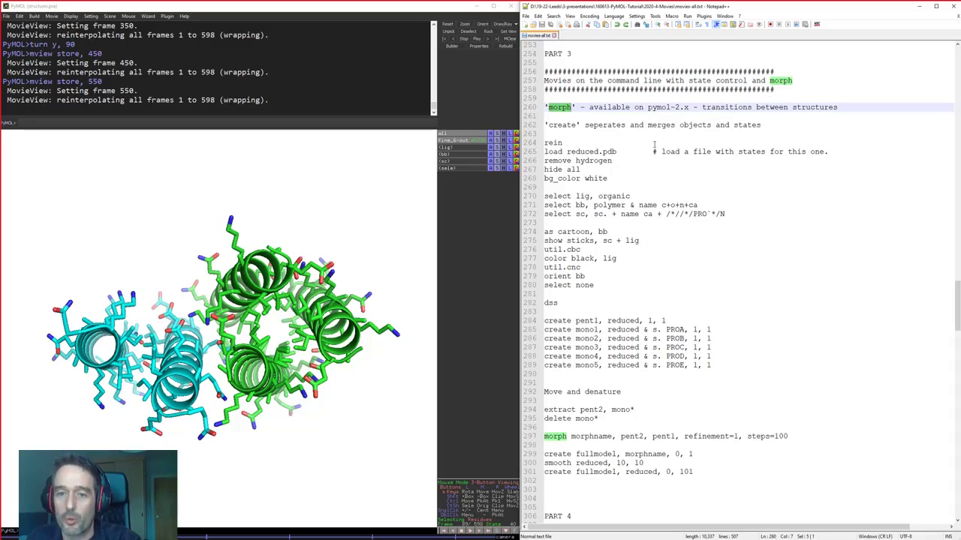
pyautogui.doubleClick(560, 126)
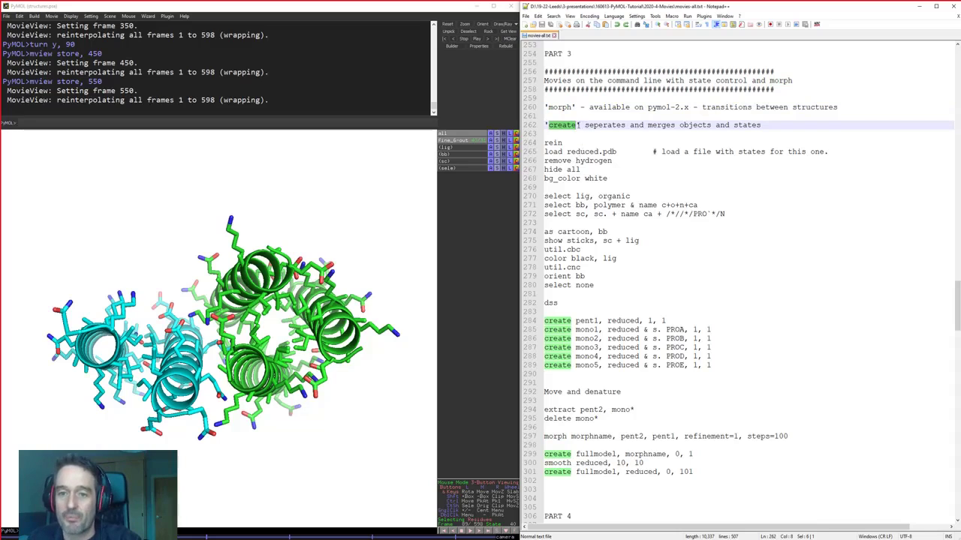
pyautogui.click(584, 124)
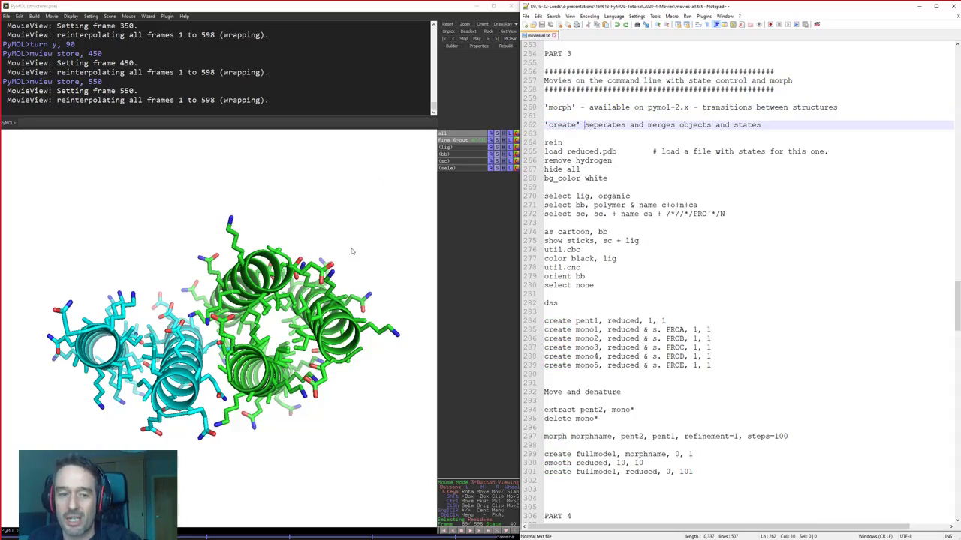
pyautogui.doubleClick(562, 125)
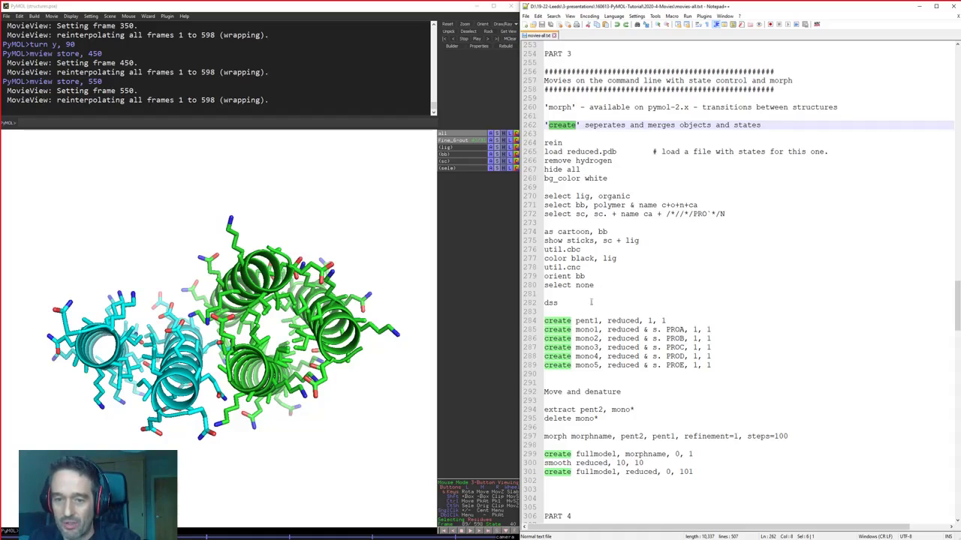
# Delete the comment "# load a file with states for this one." from the load reduced.pdb line in the notes
pyautogui.moveTo(591, 301); pyautogui.dragTo(541, 141)
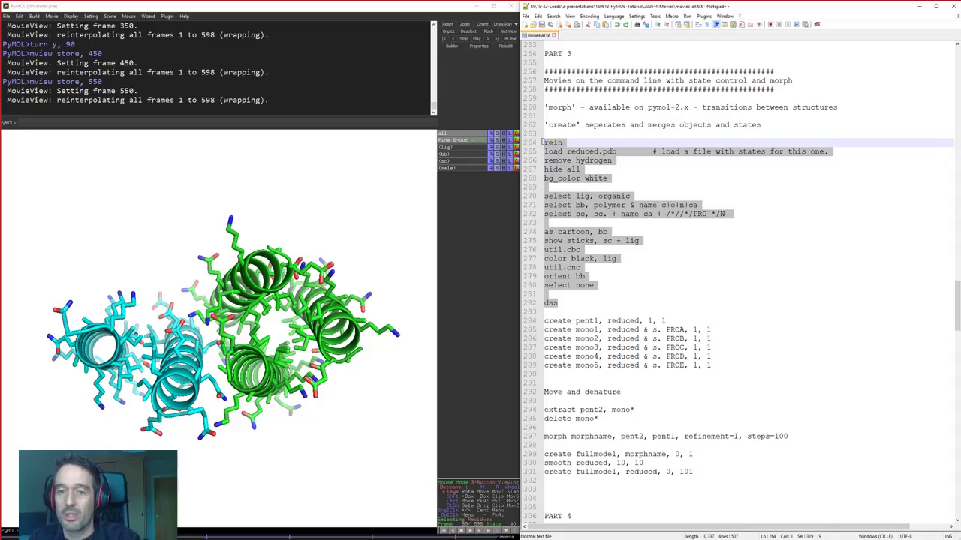
pyautogui.click(692, 205)
pyautogui.moveTo(653, 152); pyautogui.dragTo(829, 152)
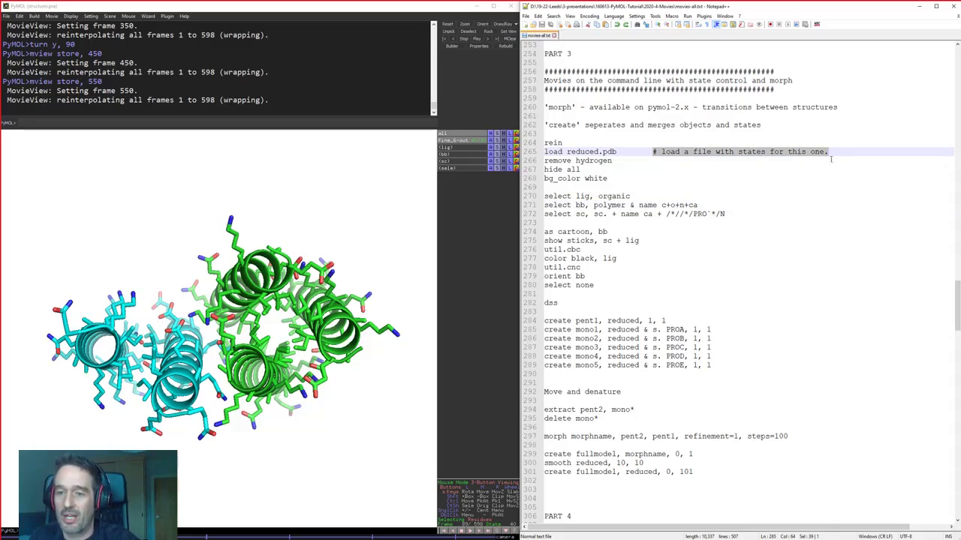
pyautogui.press('Delete')
# Copy the PART 3 setup block from rein through dss, run it in PyMOL to load and style reduced.pdb, and play the states
pyautogui.moveTo(558, 302); pyautogui.dragTo(542, 143)
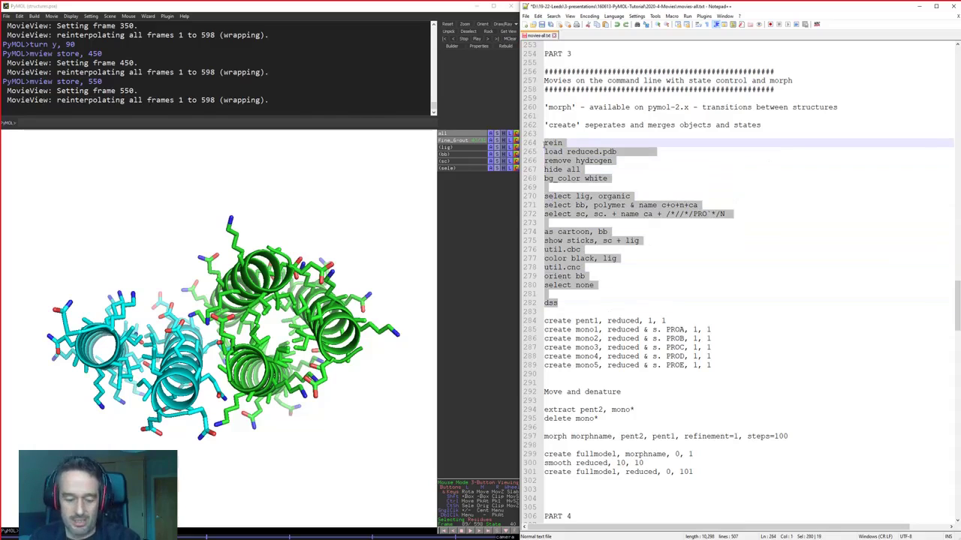
pyautogui.hotkey('ctrl', 'c')
pyautogui.click(370, 122)
pyautogui.hotkey('ctrl', 'v')
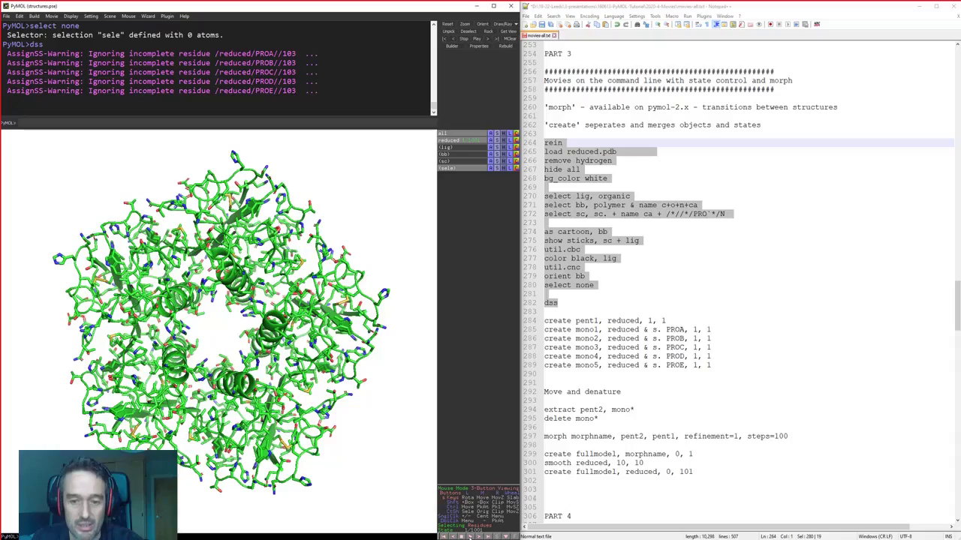
pyautogui.click(470, 537)
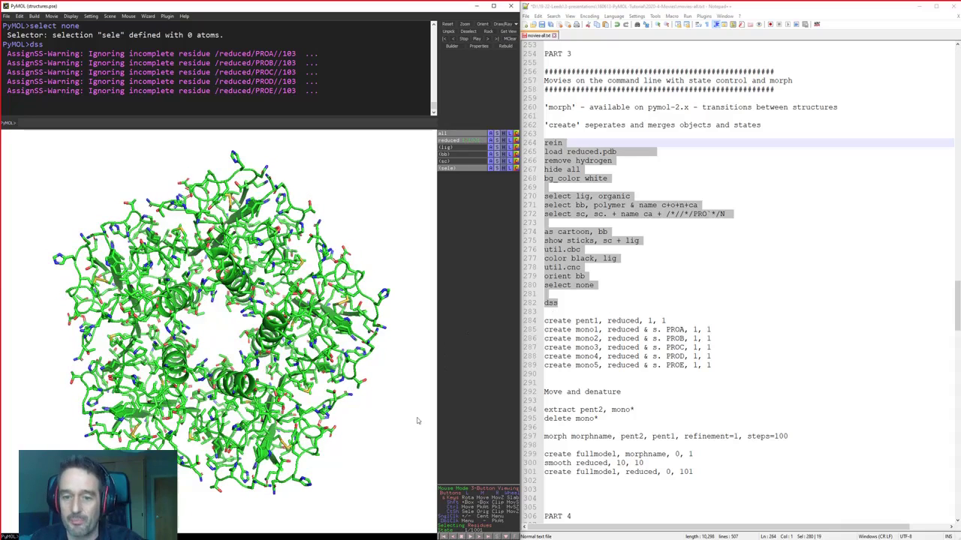
# Run "create pent1, reduced, 1, 1" from the notes in PyMOL and toggle the display of the reduced object
pyautogui.click(575, 330)
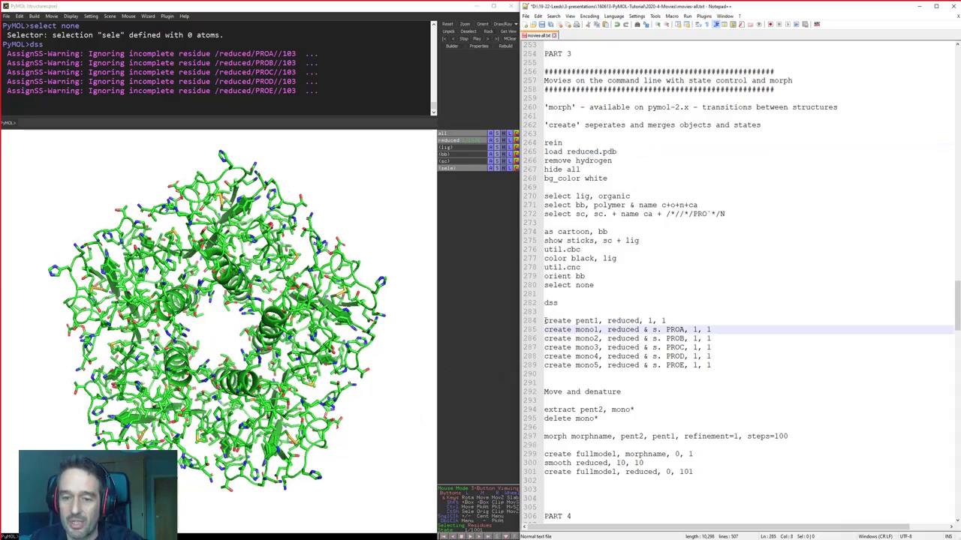
pyautogui.moveTo(545, 320); pyautogui.dragTo(640, 320)
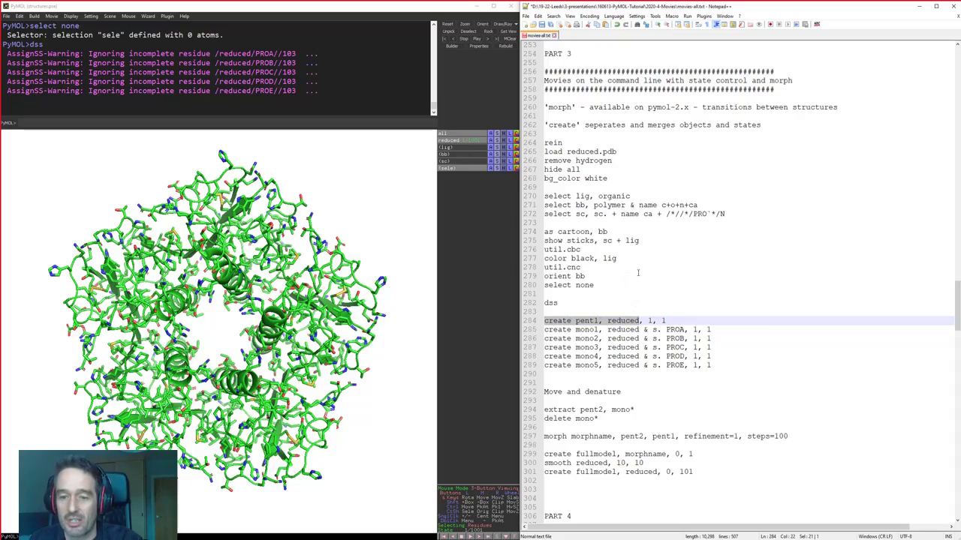
pyautogui.moveTo(640, 322); pyautogui.dragTo(562, 319)
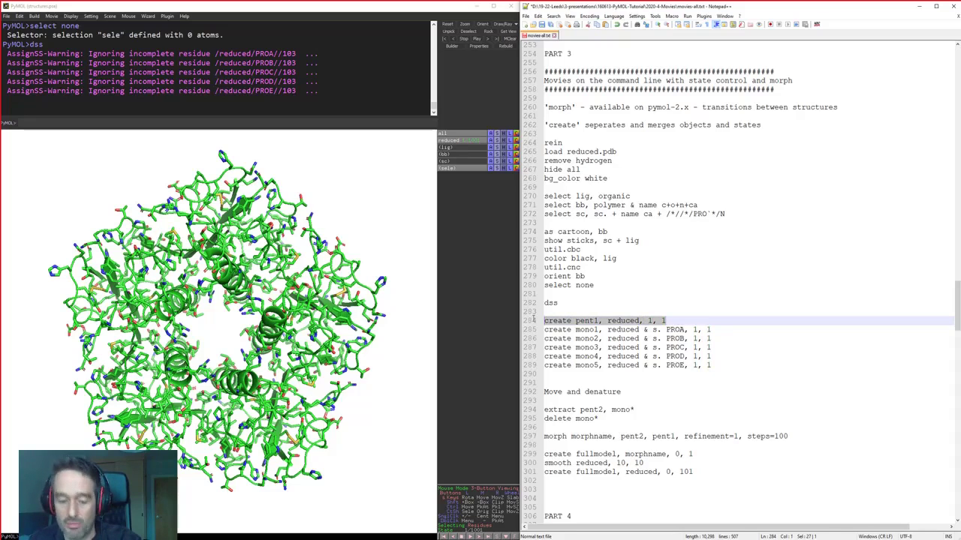
pyautogui.click(295, 123)
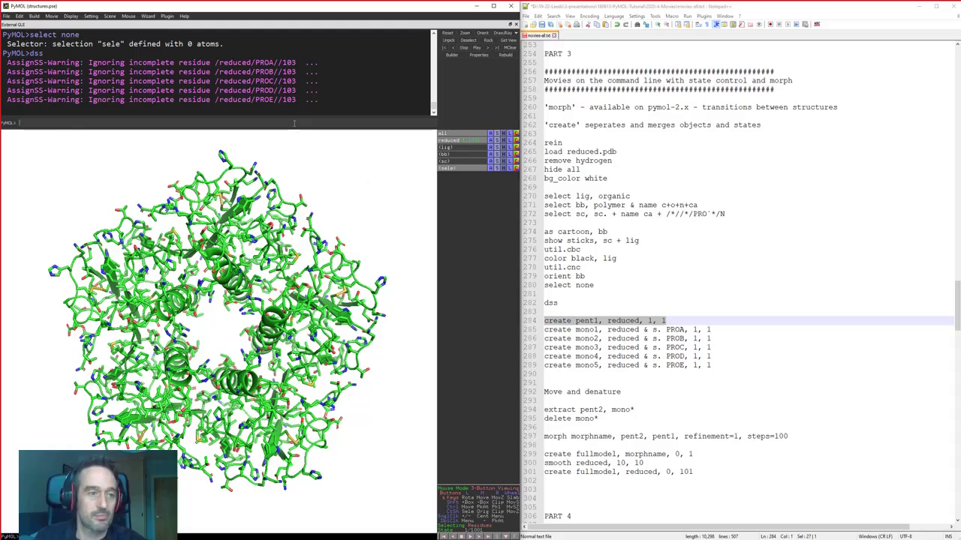
pyautogui.hotkey('ctrl', 'v')
pyautogui.press('Return')
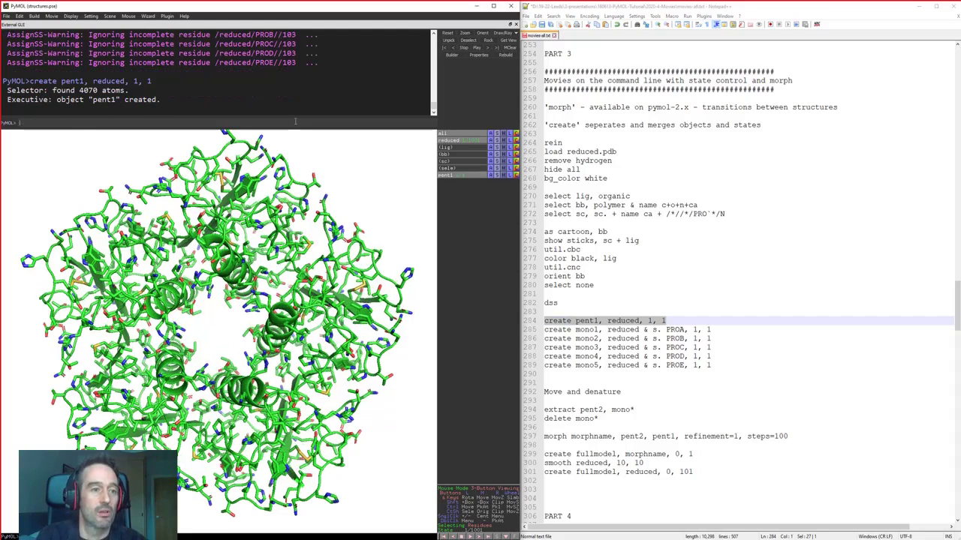
pyautogui.click(460, 142)
pyautogui.click(461, 141)
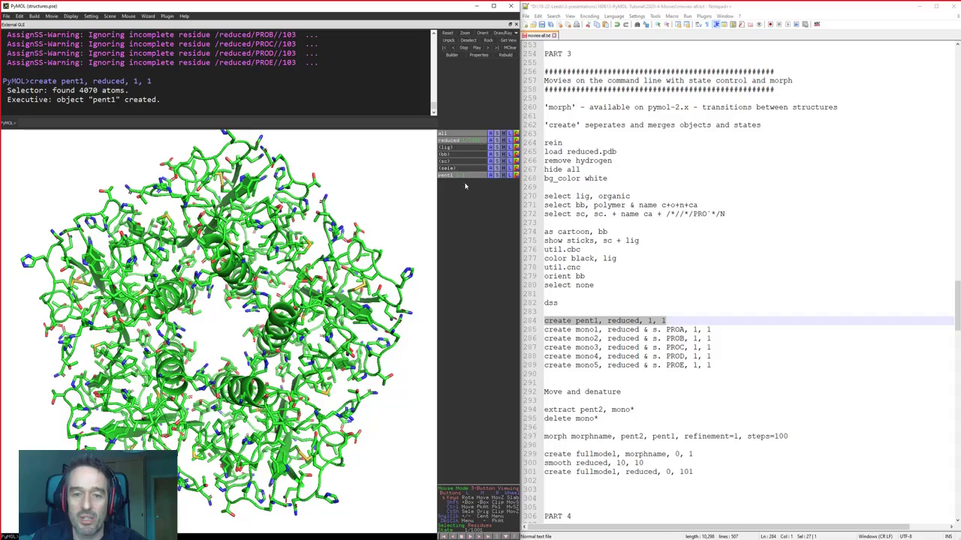
# Run the five create commands from the notes in PyMOL, making mono1 to mono5 from segments PROA to PROE of reduced, state 1
pyautogui.doubleClick(664, 322)
pyautogui.moveTo(720, 366); pyautogui.dragTo(566, 331)
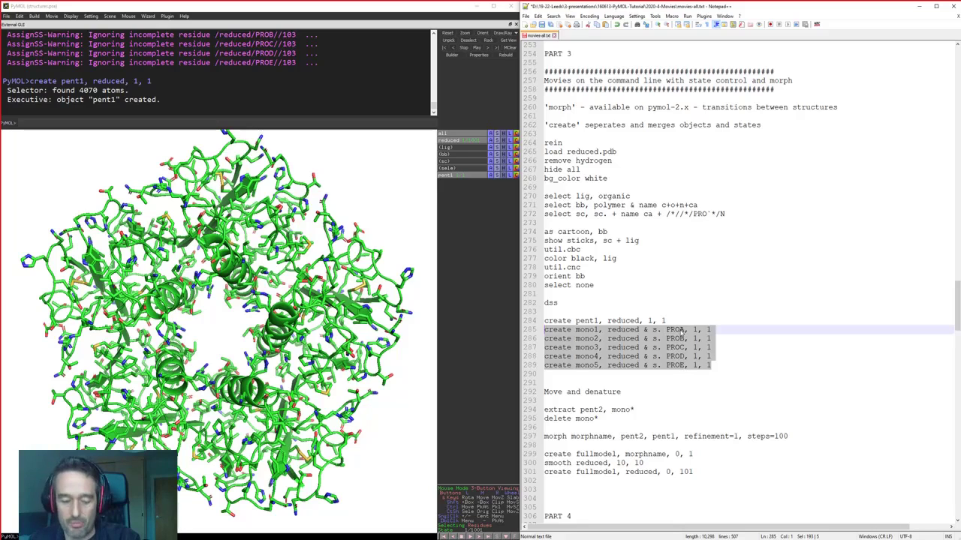
pyautogui.click(360, 123)
pyautogui.hotkey('ctrl', 'v')
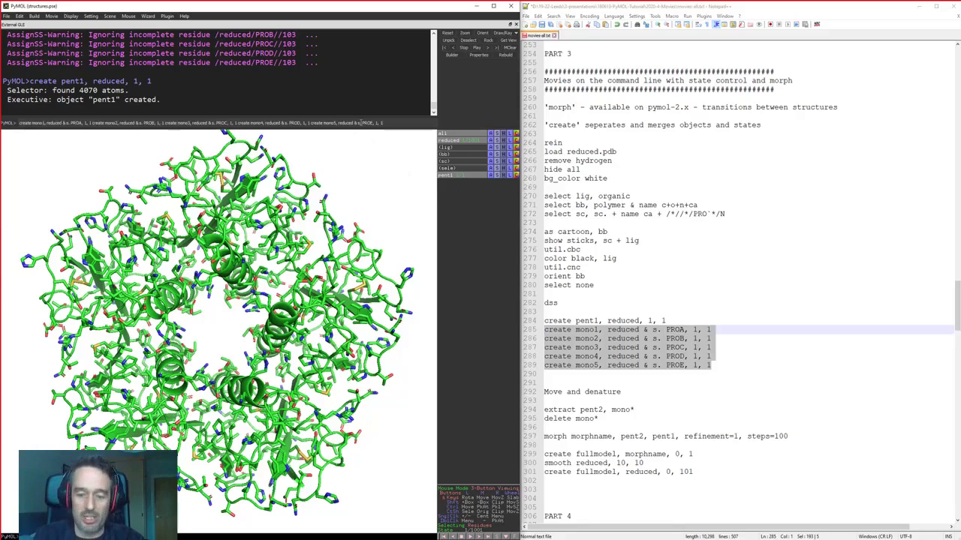
pyautogui.press('Return')
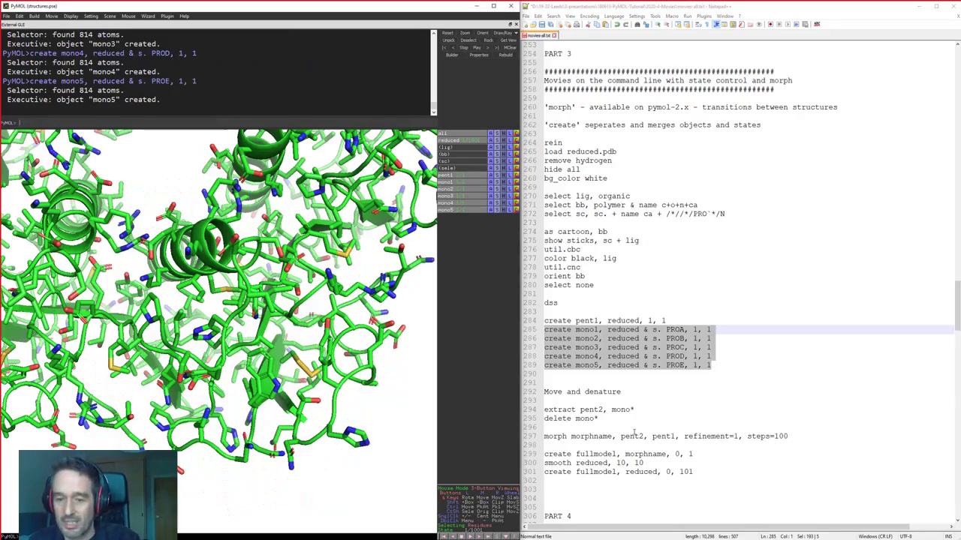
# Hide the reduced and pent1 objects so only mono1 to mono5 are displayed, and turn on Auto-Sculpting
pyautogui.click(534, 391)
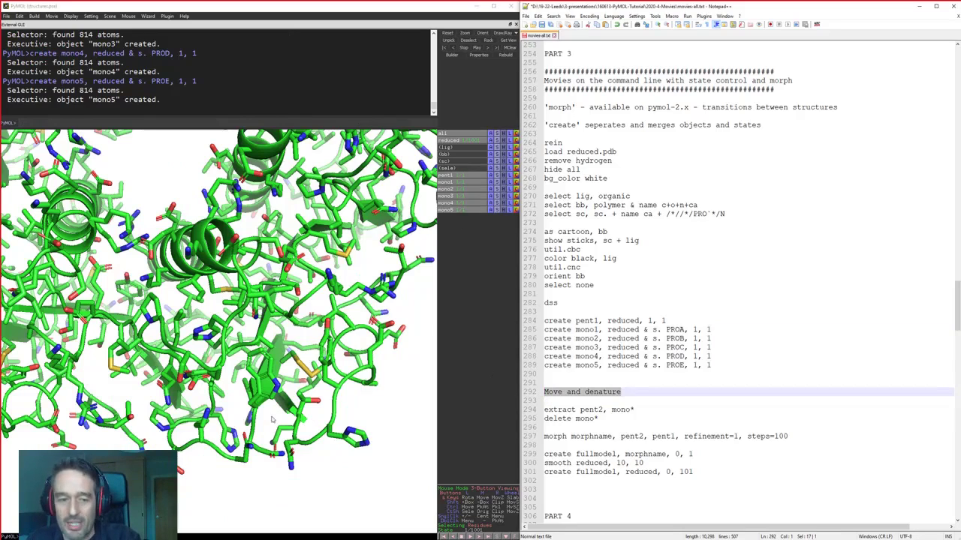
pyautogui.click(459, 175)
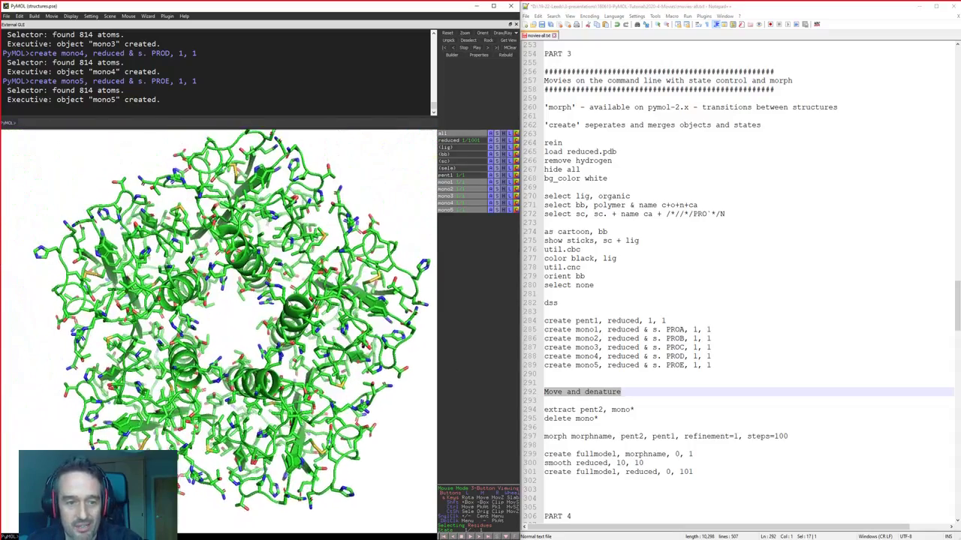
pyautogui.click(51, 15)
pyautogui.moveTo(34, 17)
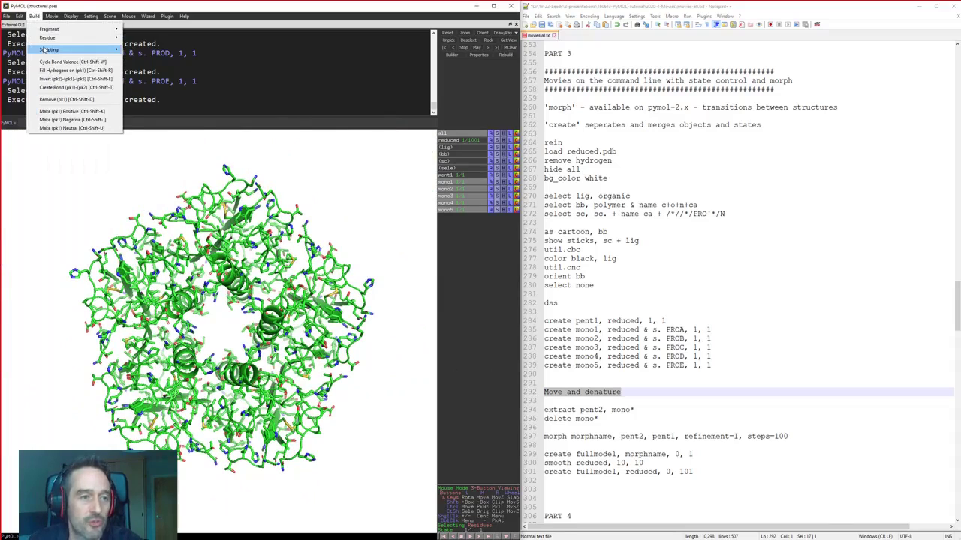
pyautogui.moveTo(49, 50)
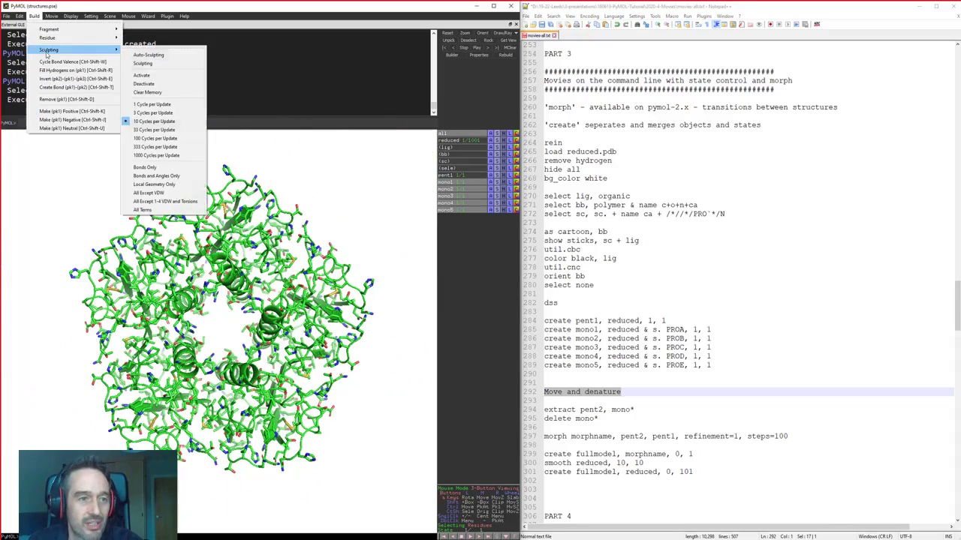
pyautogui.click(156, 56)
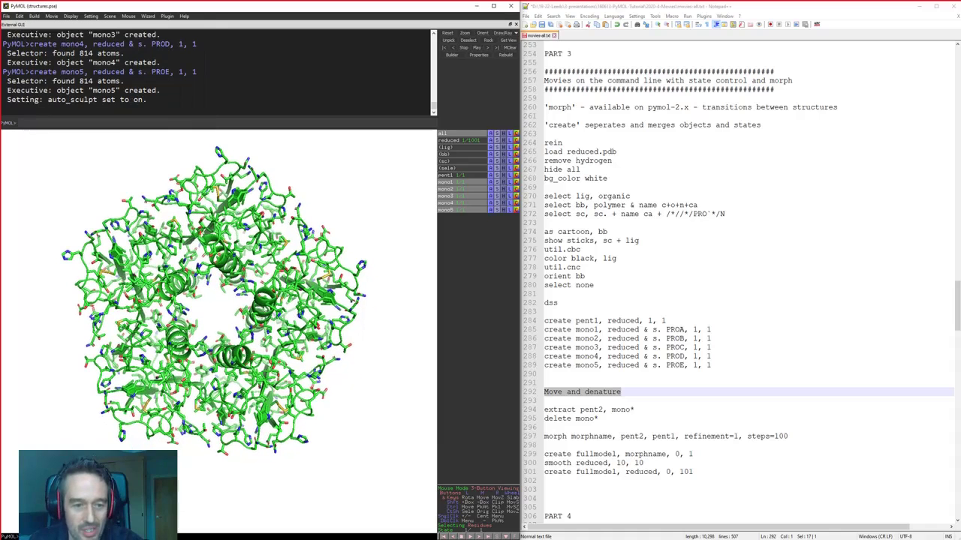
# Switch the mouse mode to 3-Button Editing and move mono1 to mono5 outward so the five monomers are separated from each other
pyautogui.click(465, 496)
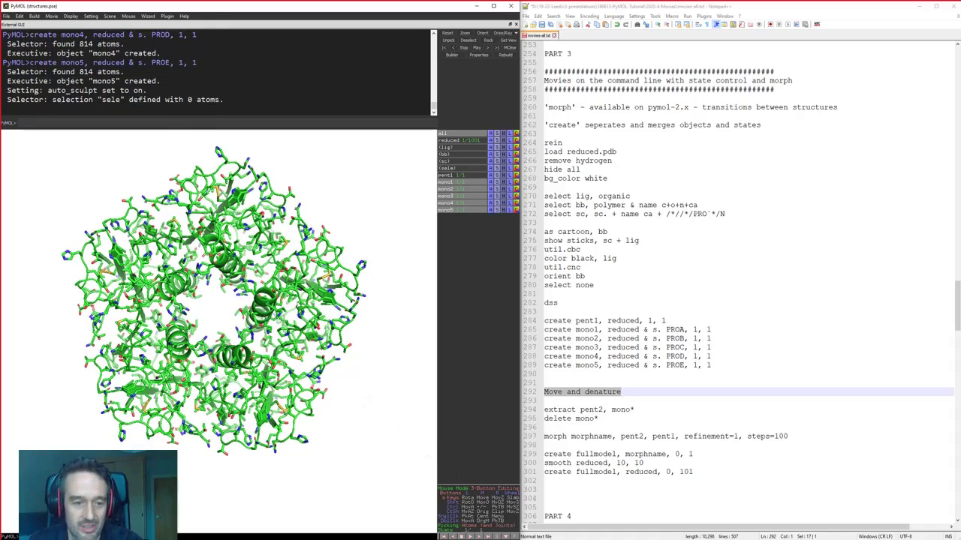
pyautogui.keyDown('shift'); pyautogui.moveTo(270, 320); pyautogui.dragTo(334, 322, button='middle'); pyautogui.keyUp('shift')
pyautogui.keyDown('shift'); pyautogui.moveTo(210, 248); pyautogui.dragTo(241, 197, button='middle'); pyautogui.keyUp('shift')
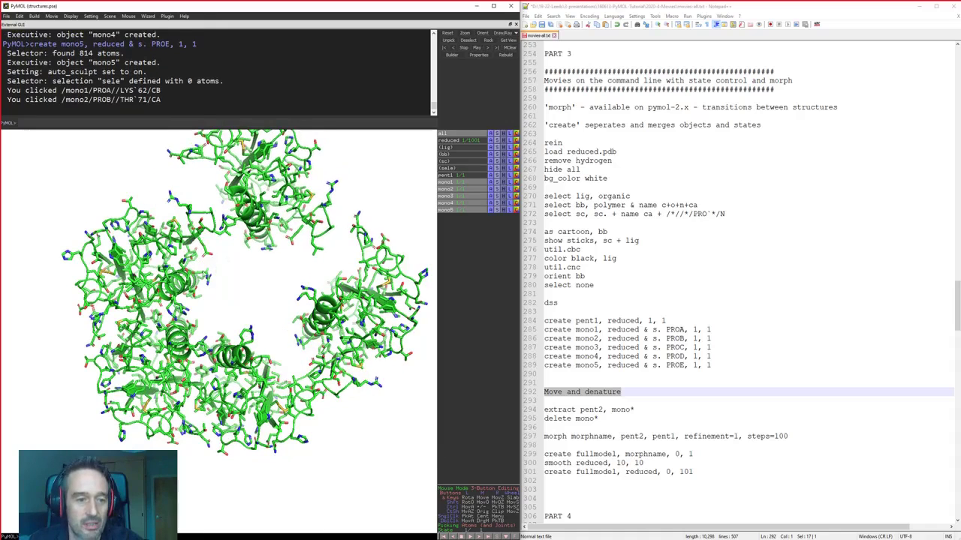
pyautogui.keyDown('shift'); pyautogui.moveTo(182, 287); pyautogui.dragTo(122, 251, button='middle'); pyautogui.keyUp('shift')
pyautogui.keyDown('shift'); pyautogui.moveTo(160, 322); pyautogui.dragTo(151, 362, button='middle'); pyautogui.keyUp('shift')
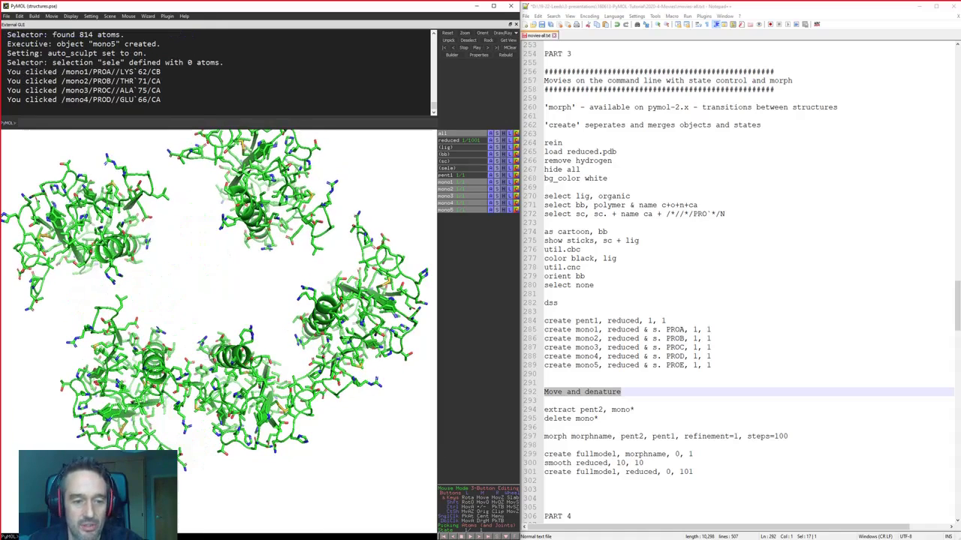
pyautogui.keyDown('shift'); pyautogui.moveTo(212, 355); pyautogui.dragTo(251, 402, button='middle'); pyautogui.keyUp('shift')
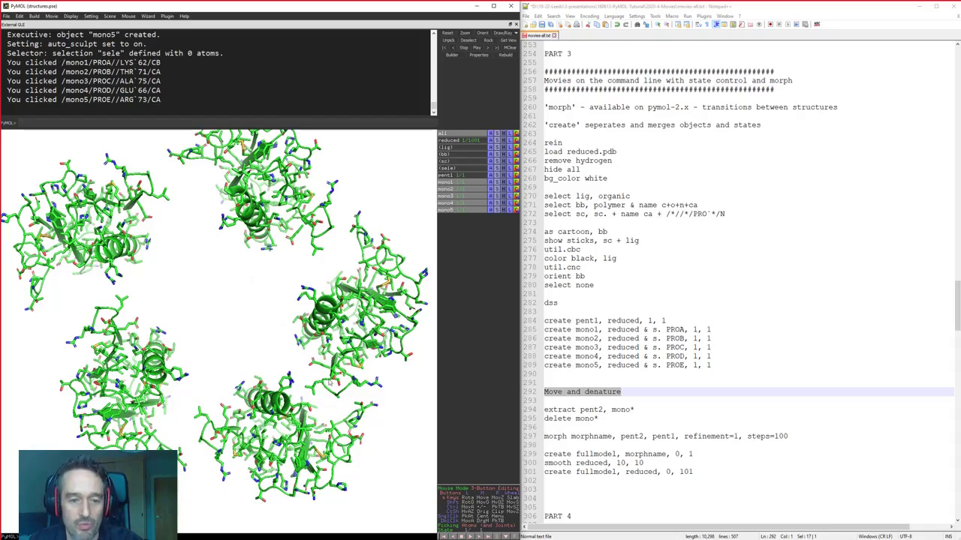
pyautogui.moveTo(339, 371)
pyautogui.mouseDown(button='middle')
pyautogui.moveTo(338, 360)
pyautogui.moveTo(326, 362)
pyautogui.mouseUp(button='middle')
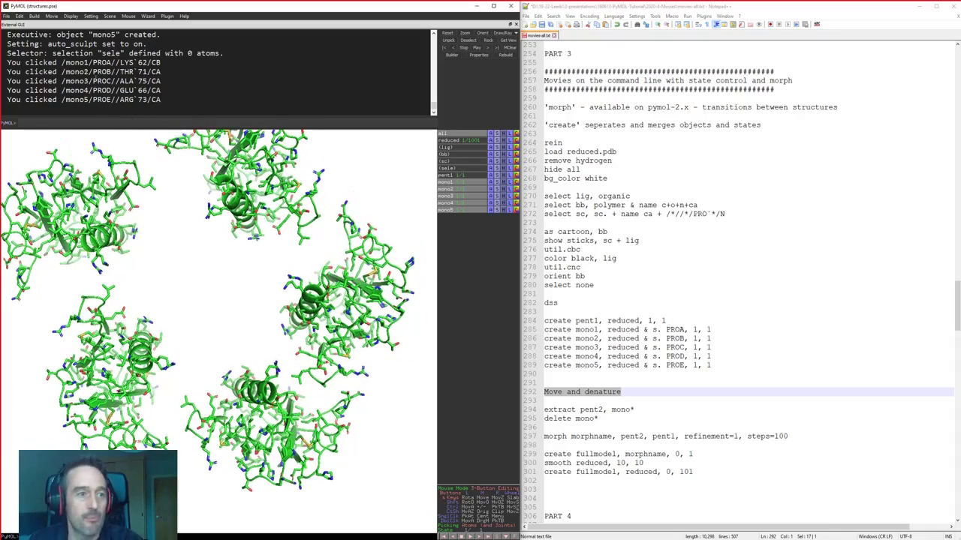
# Check the sculpting settings and denature mono1 by pulling the atoms of TRP 88, LYS 81 and ILE 65 outward
pyautogui.click(34, 16)
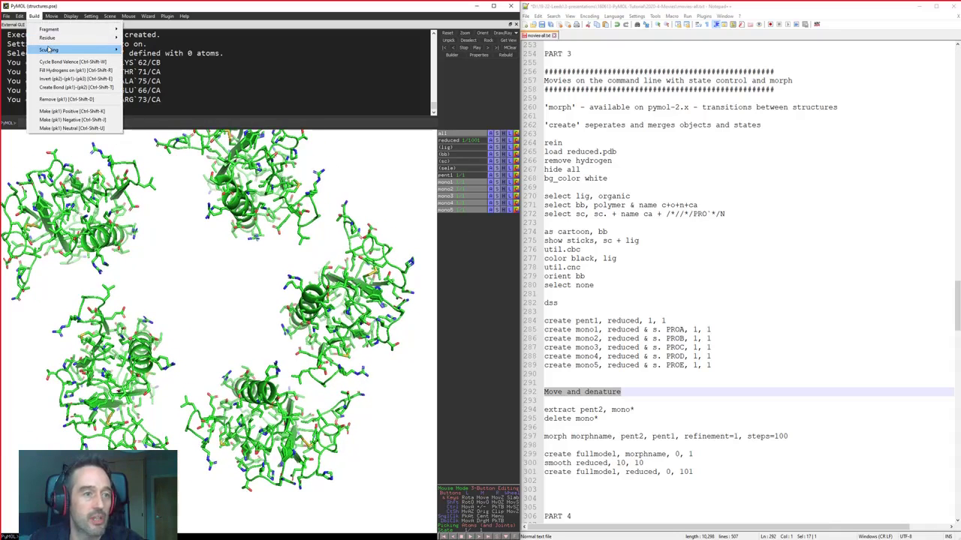
pyautogui.moveTo(67, 49)
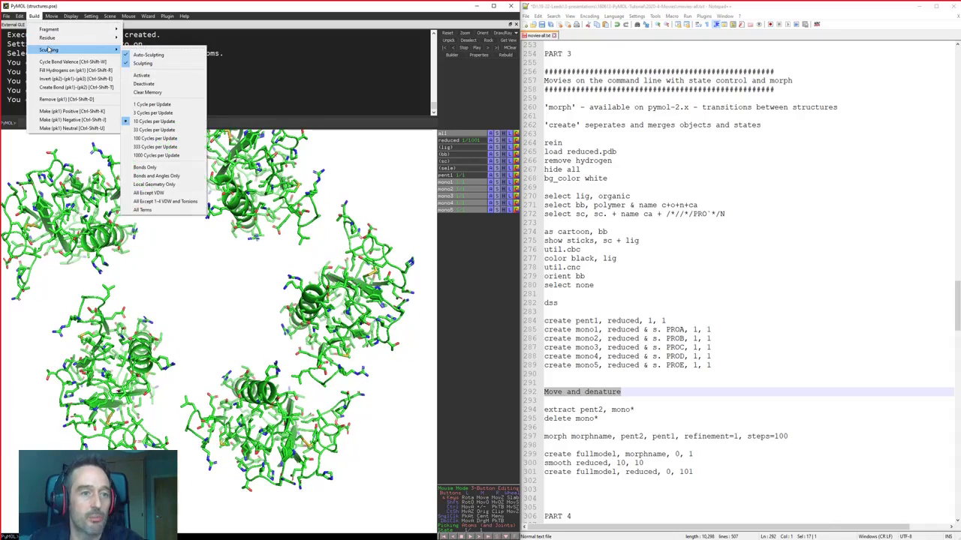
pyautogui.click(226, 323)
pyautogui.moveTo(327, 367)
pyautogui.mouseDown(button='middle')
pyautogui.moveTo(295, 328)
pyautogui.moveTo(238, 362)
pyautogui.mouseUp(button='middle')
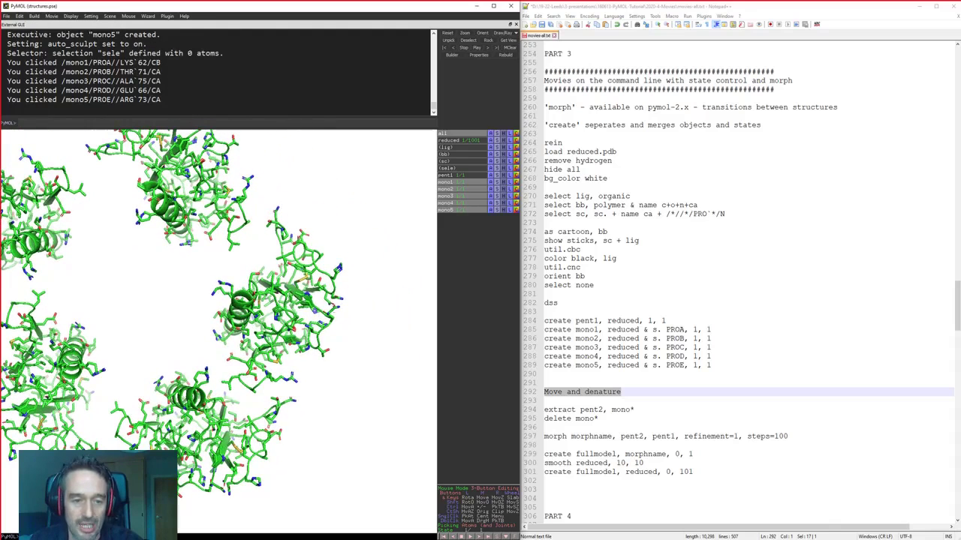
pyautogui.keyDown('ctrl'); pyautogui.moveTo(304, 302); pyautogui.dragTo(411, 327); pyautogui.keyUp('ctrl')
pyautogui.keyDown('ctrl'); pyautogui.moveTo(307, 348); pyautogui.dragTo(374, 477); pyautogui.keyUp('ctrl')
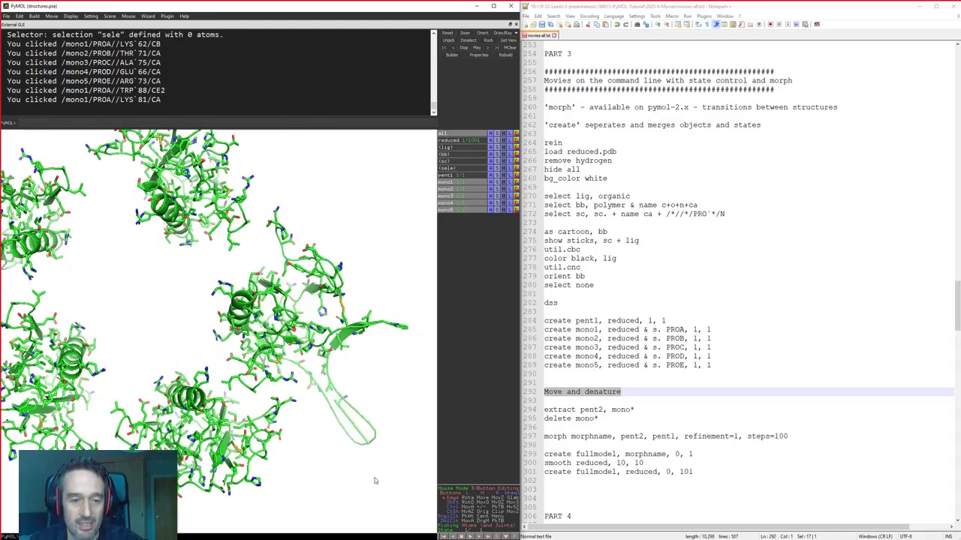
pyautogui.keyDown('ctrl'); pyautogui.moveTo(244, 302); pyautogui.dragTo(398, 197); pyautogui.keyUp('ctrl')
# Denature mono5 by pulling several of its atoms, including CYS 86 and ILE 74, away from the folded structure
pyautogui.middleClick(211, 415)
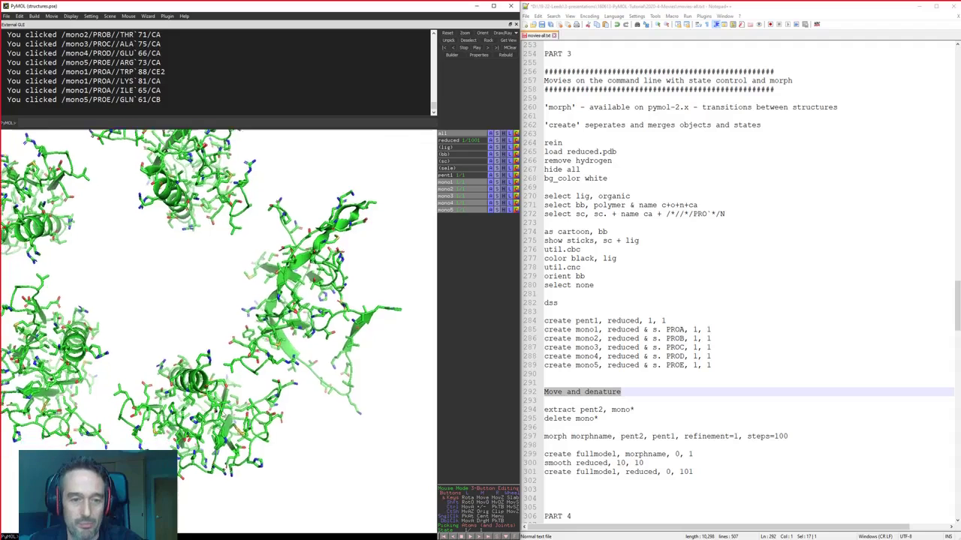
pyautogui.keyDown('ctrl'); pyautogui.moveTo(252, 392); pyautogui.dragTo(367, 520); pyautogui.keyUp('ctrl')
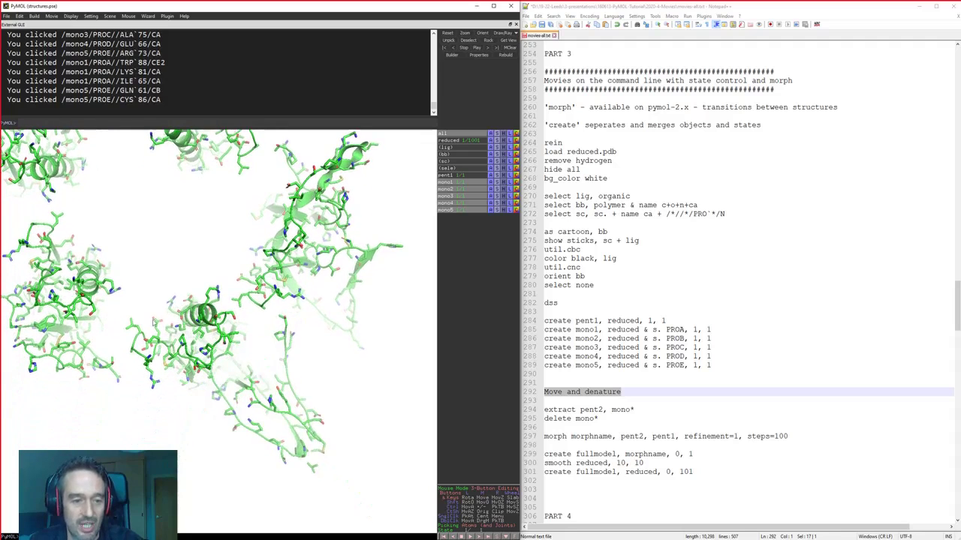
pyautogui.keyDown('ctrl'); pyautogui.moveTo(214, 330); pyautogui.dragTo(261, 481); pyautogui.keyUp('ctrl')
pyautogui.keyDown('ctrl'); pyautogui.moveTo(208, 319); pyautogui.dragTo(146, 404); pyautogui.keyUp('ctrl')
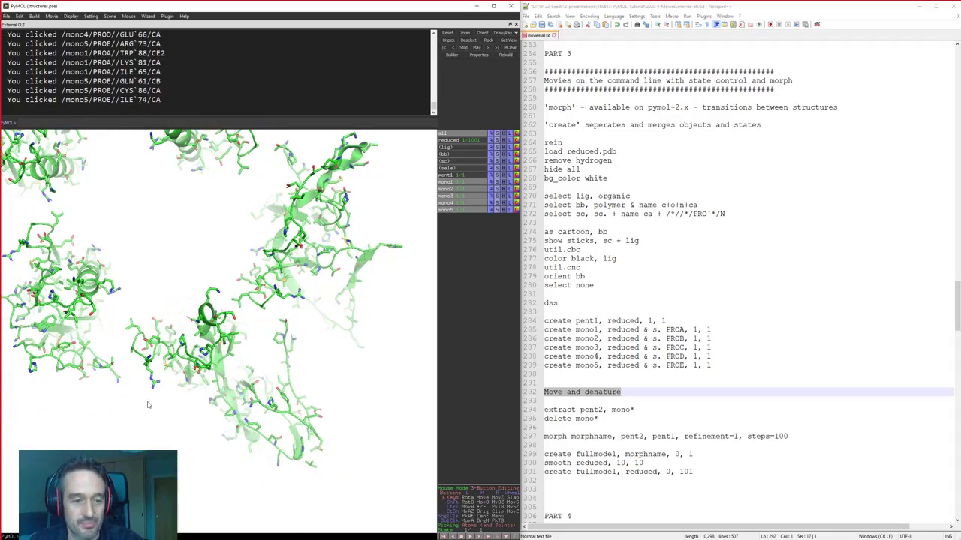
# Denature mono4 by pulling several of its atoms, including GLU 79, PHE 25 and VAL 87, in different directions
pyautogui.middleClick(120, 284)
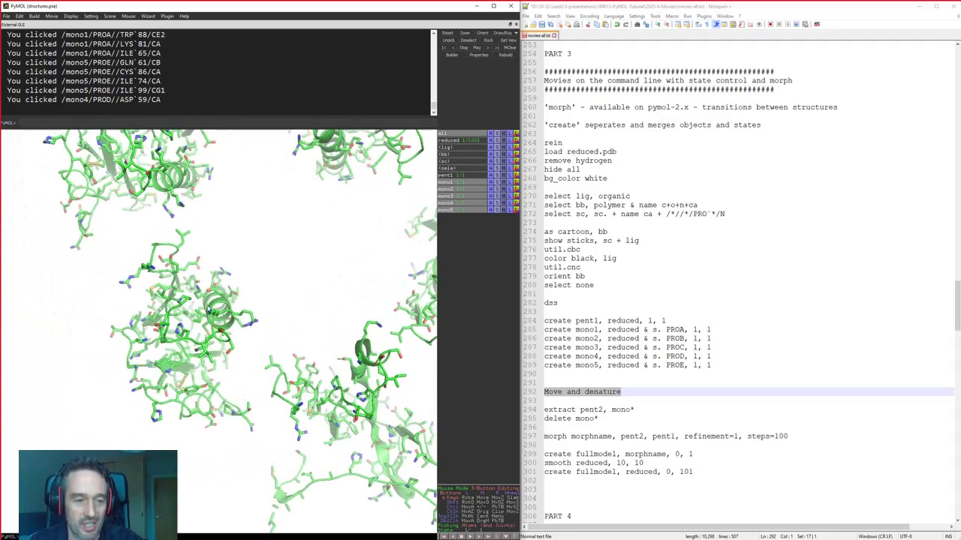
pyautogui.keyDown('ctrl'); pyautogui.moveTo(123, 289); pyautogui.dragTo(128, 298); pyautogui.keyUp('ctrl')
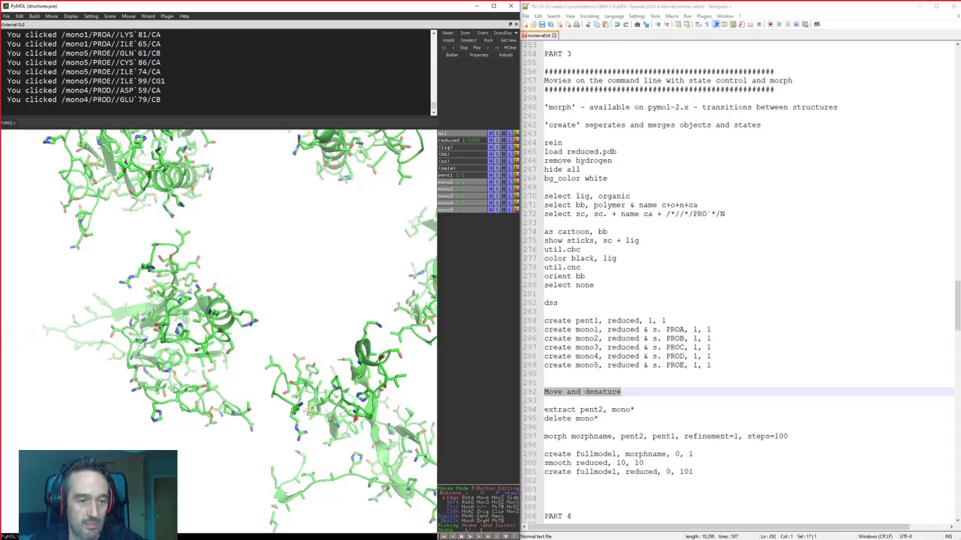
pyautogui.keyDown('ctrl'); pyautogui.moveTo(171, 362); pyautogui.dragTo(184, 496); pyautogui.keyUp('ctrl')
pyautogui.keyDown('ctrl'); pyautogui.moveTo(203, 300); pyautogui.dragTo(284, 259); pyautogui.keyUp('ctrl')
# Denature mono3 and mono2 by pulling atoms such as ASP 22 and ASP 59 in mono3 and LYS 34 and LEU 85 in mono2
pyautogui.keyDown('ctrl'); pyautogui.moveTo(173, 353); pyautogui.dragTo(14, 370); pyautogui.keyUp('ctrl')
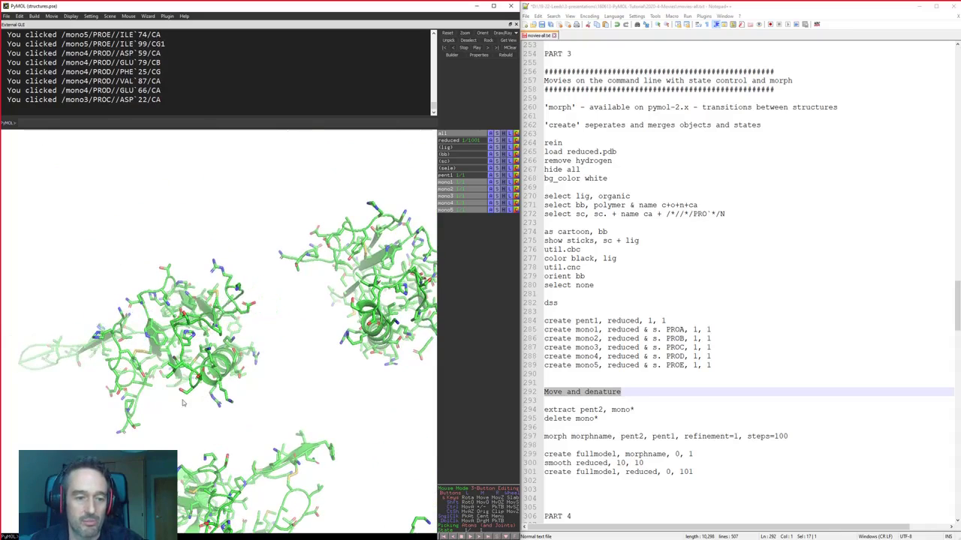
pyautogui.keyDown('ctrl'); pyautogui.moveTo(165, 269); pyautogui.dragTo(113, 169); pyautogui.keyUp('ctrl')
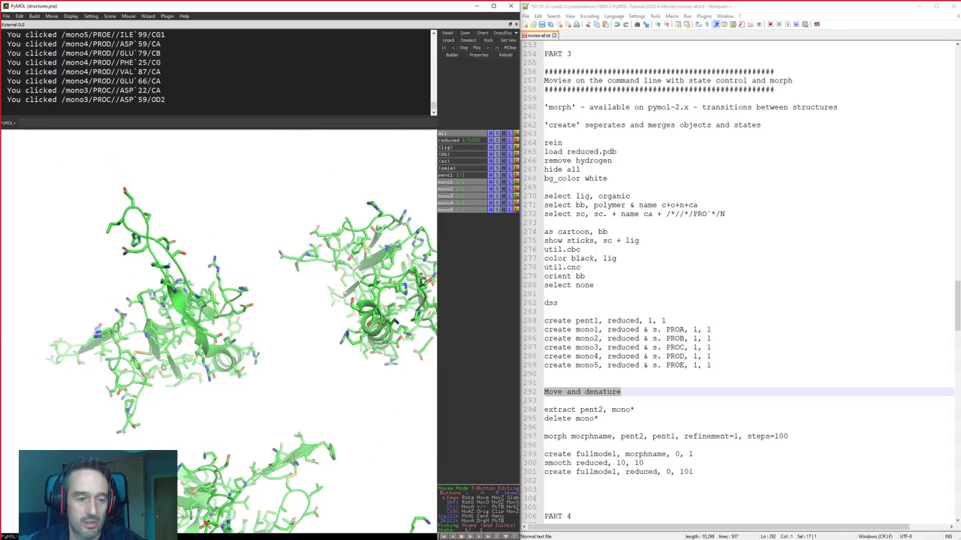
pyautogui.keyDown('ctrl'); pyautogui.moveTo(184, 274); pyautogui.dragTo(405, 174); pyautogui.keyUp('ctrl')
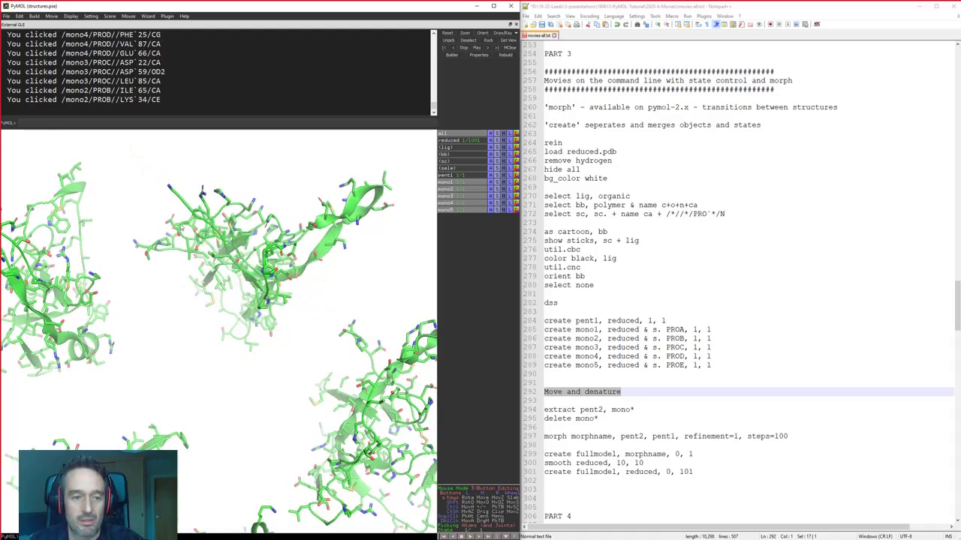
pyautogui.keyDown('ctrl'); pyautogui.moveTo(225, 248); pyautogui.dragTo(184, 193); pyautogui.keyUp('ctrl')
pyautogui.keyDown('ctrl'); pyautogui.click(417, 424); pyautogui.keyUp('ctrl')
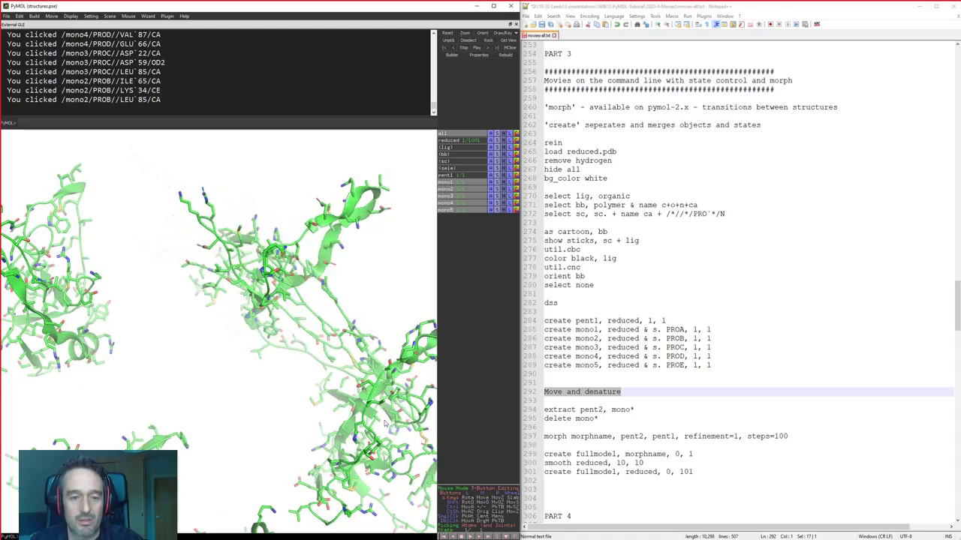
pyautogui.moveTo(256, 375); pyautogui.dragTo(250, 278)
pyautogui.scroll(-5, 249, 278)
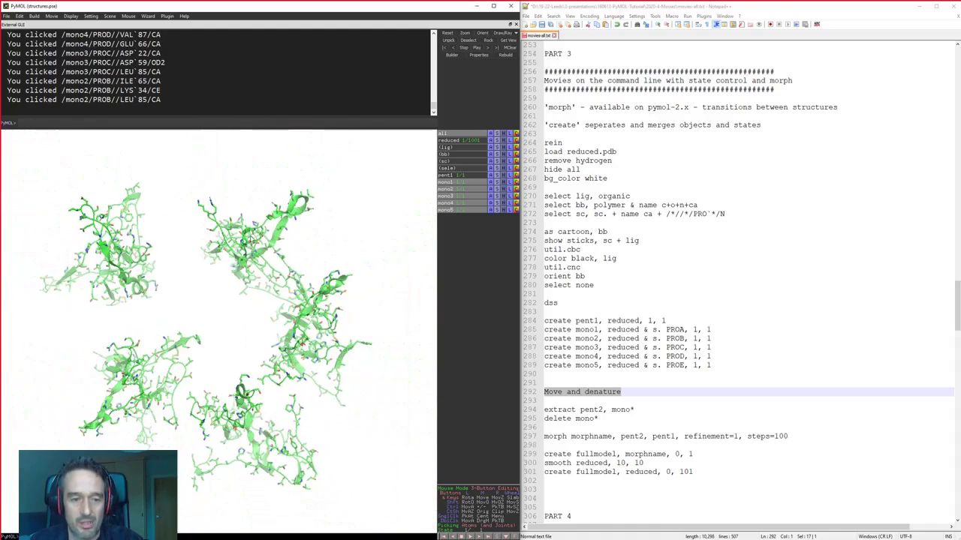
# Copy "extract pent2, mono*" from the notes and run it in PyMOL to combine the denatured monomers into pent2
pyautogui.click(633, 411)
pyautogui.scroll(-6, 631, 421)
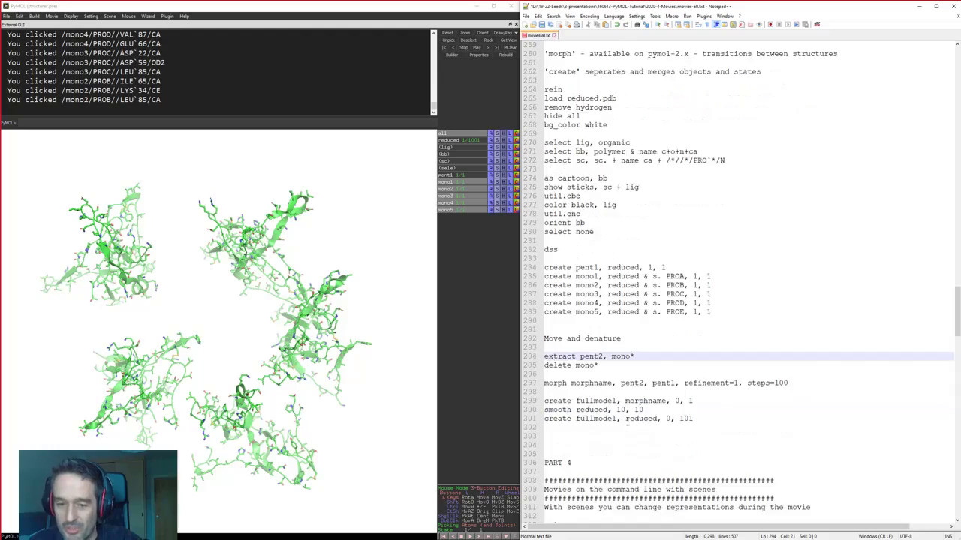
pyautogui.click(617, 260)
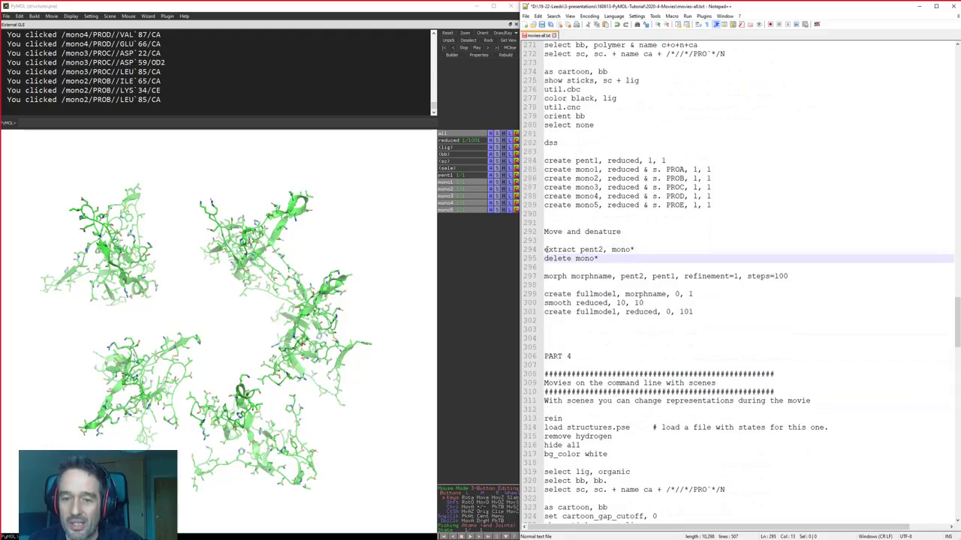
pyautogui.moveTo(545, 249); pyautogui.dragTo(662, 248)
pyautogui.hotkey('ctrl', 'c')
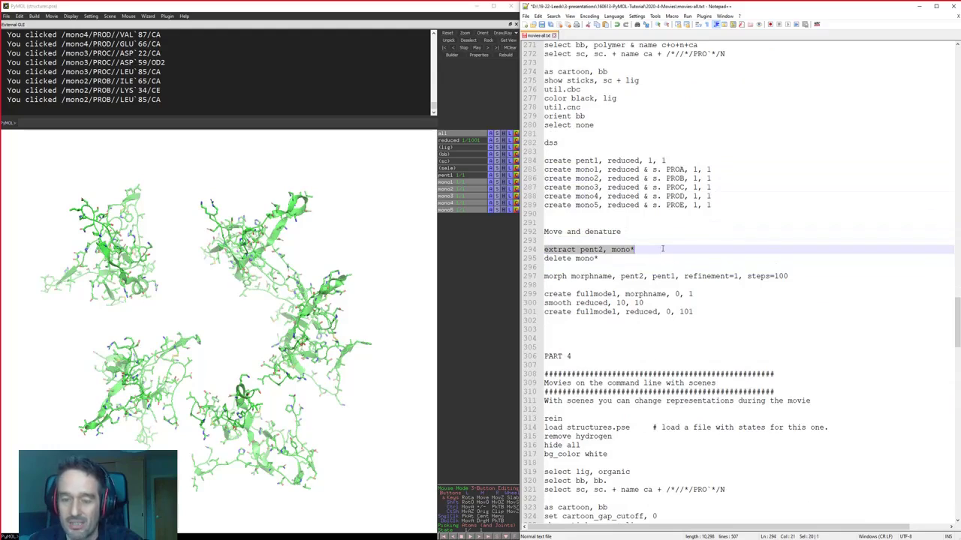
pyautogui.click(406, 122)
pyautogui.hotkey('ctrl', 'v')
pyautogui.press('Return')
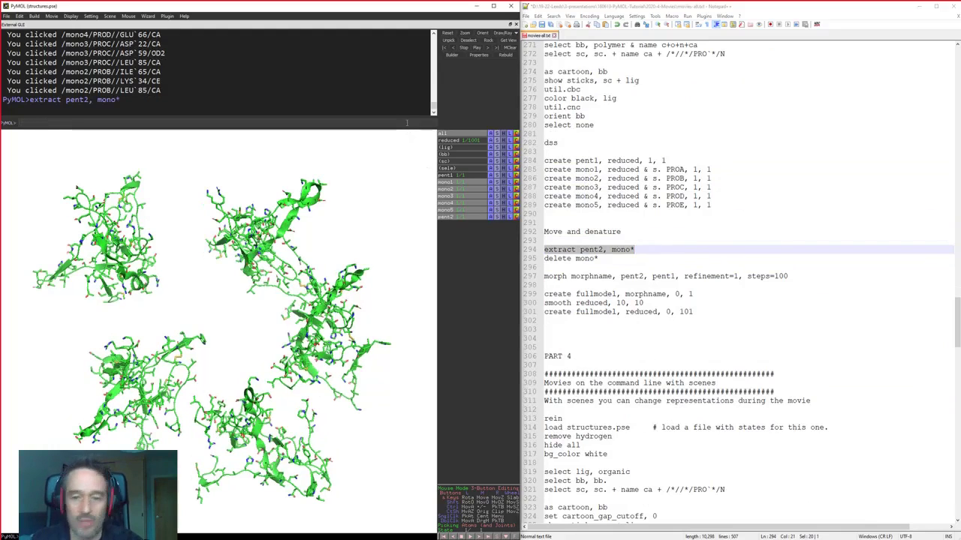
# Copy "delete mono*" from the notes and run it in PyMOL to remove the individual monomer objects
pyautogui.moveTo(599, 258); pyautogui.dragTo(538, 258)
pyautogui.hotkey('ctrl', 'c')
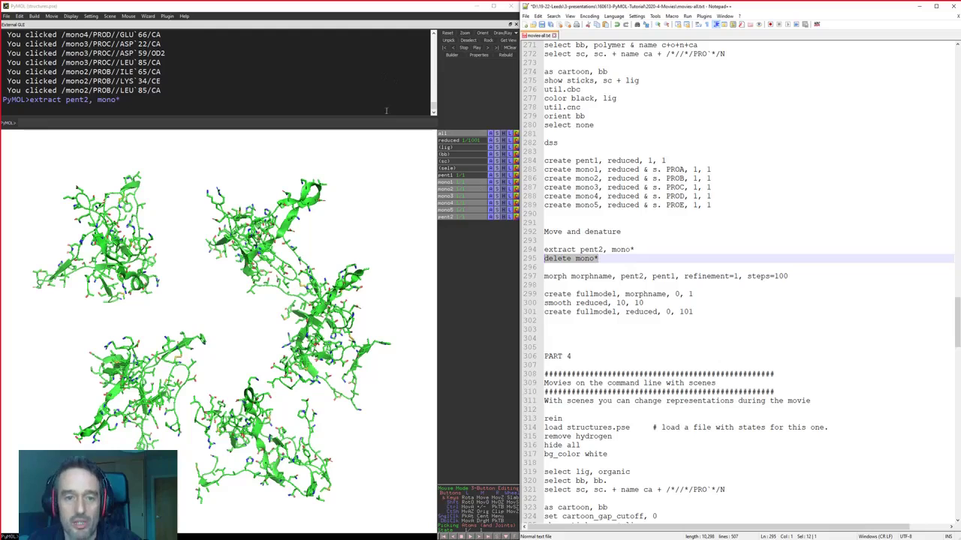
pyautogui.click(386, 111)
pyautogui.hotkey('ctrl', 'v')
pyautogui.press('Return')
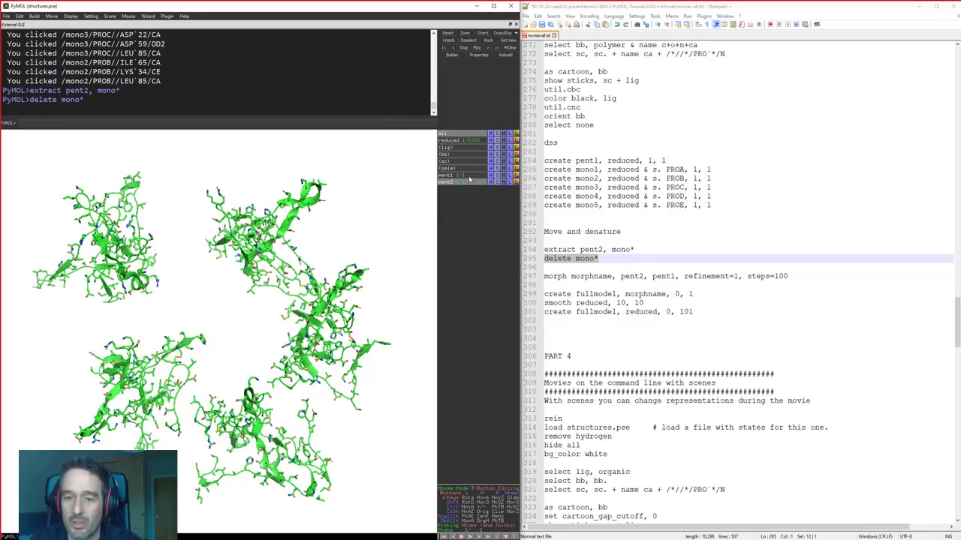
# Highlight the morph command in the notes with its morphname, pent2 and pent1 arguments to examine its syntax
pyautogui.doubleClick(554, 276)
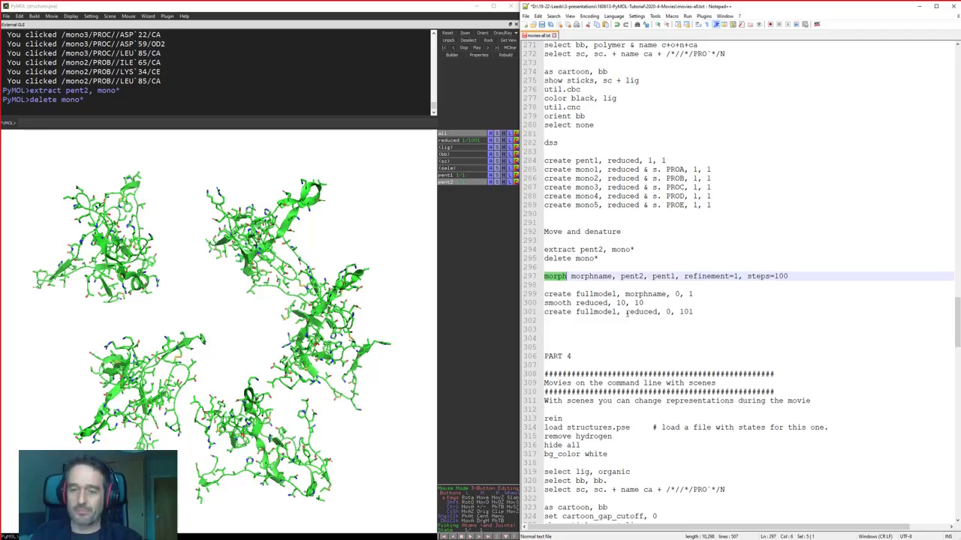
pyautogui.click(566, 286)
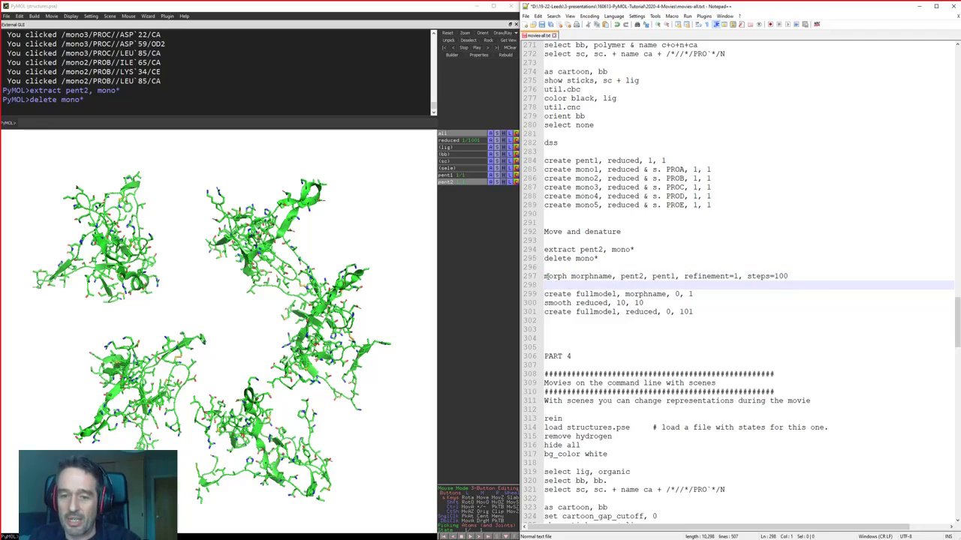
pyautogui.moveTo(545, 277); pyautogui.dragTo(614, 275)
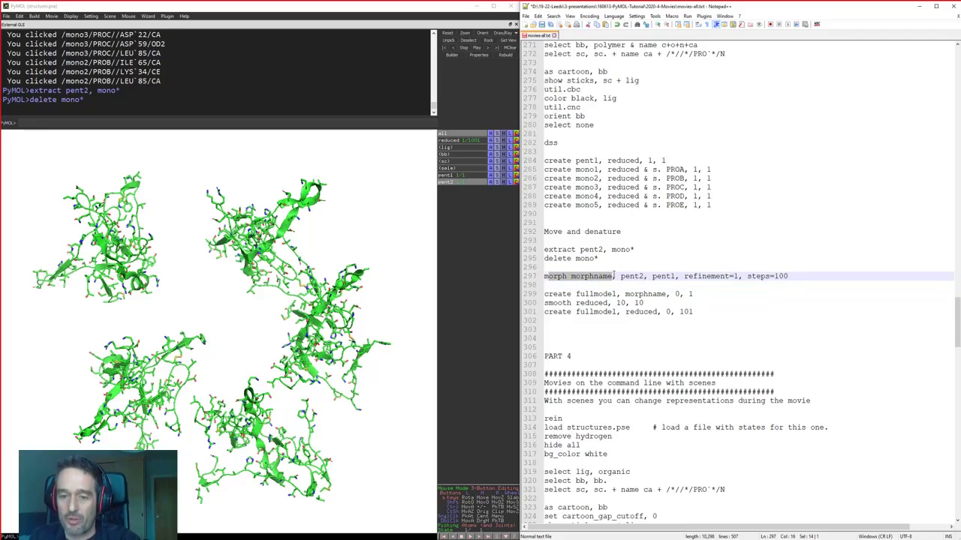
pyautogui.doubleClick(605, 277)
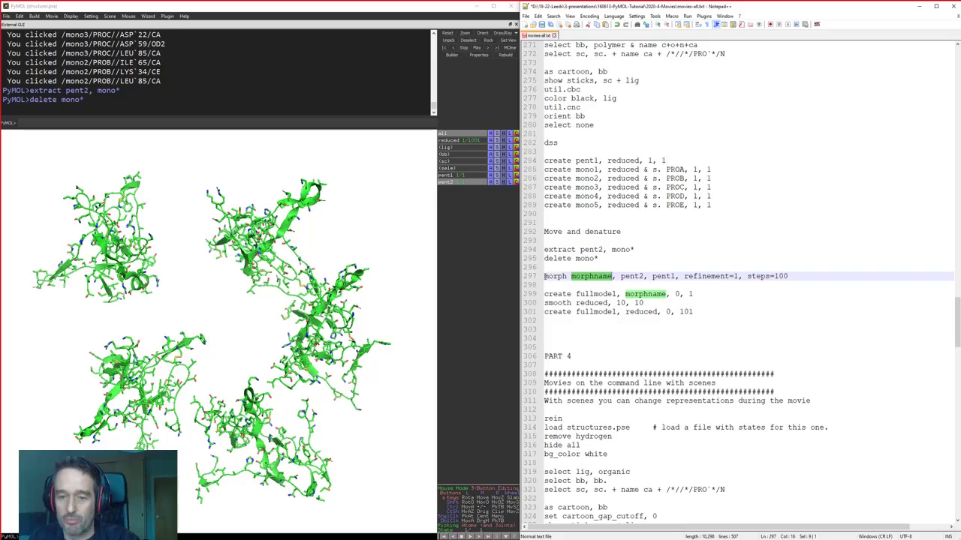
pyautogui.moveTo(545, 276); pyautogui.dragTo(677, 276)
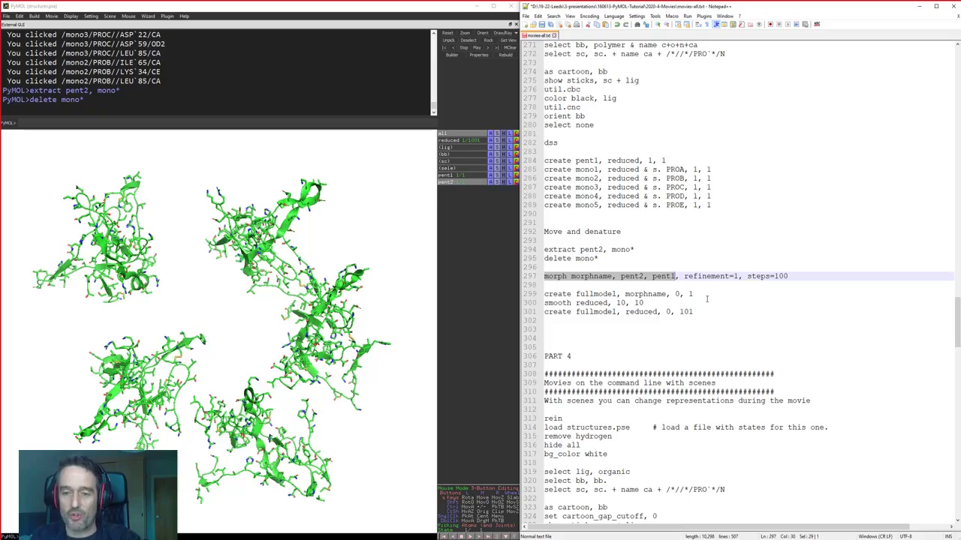
# Copy "morph morphname, pent2, pent1, refinement=1, steps=100" from the notes and run it in PyMOL
pyautogui.moveTo(799, 276); pyautogui.dragTo(773, 277)
pyautogui.click(680, 276)
pyautogui.moveTo(681, 276); pyautogui.dragTo(528, 282)
pyautogui.hotkey('ctrl', 'c')
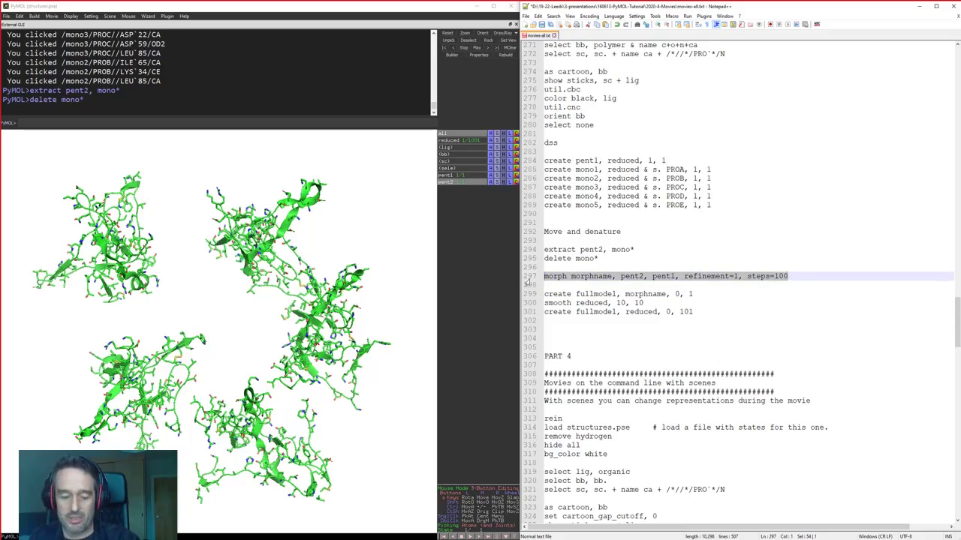
pyautogui.click(330, 120)
pyautogui.hotkey('ctrl', 'v')
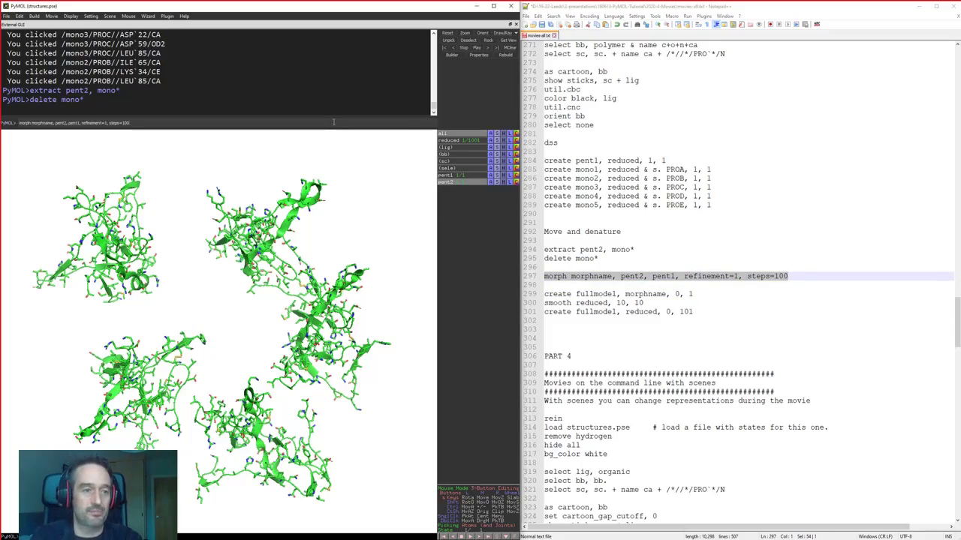
pyautogui.press('Return')
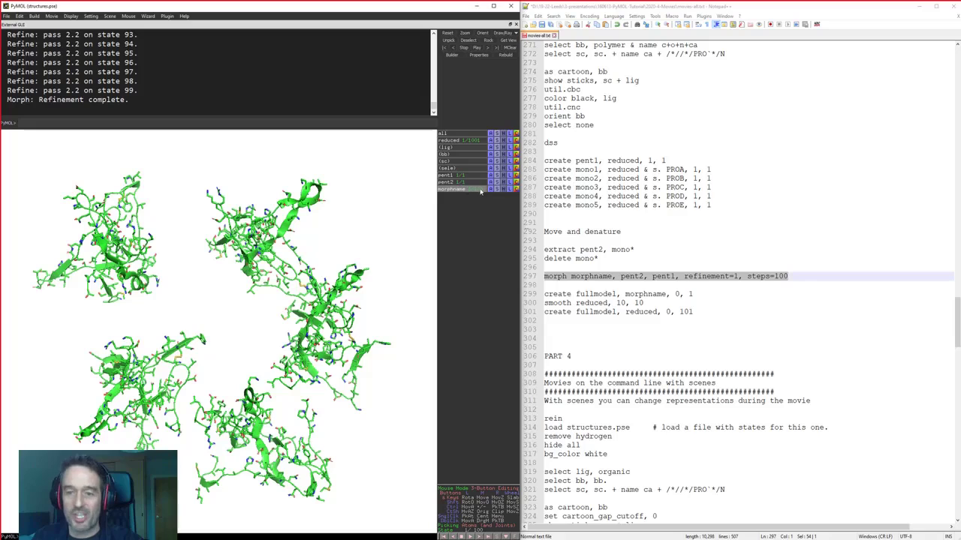
# Examine the create command's source and target state arguments in the notes and on the PyMOLWiki Create page
pyautogui.moveTo(744, 276); pyautogui.dragTo(831, 276)
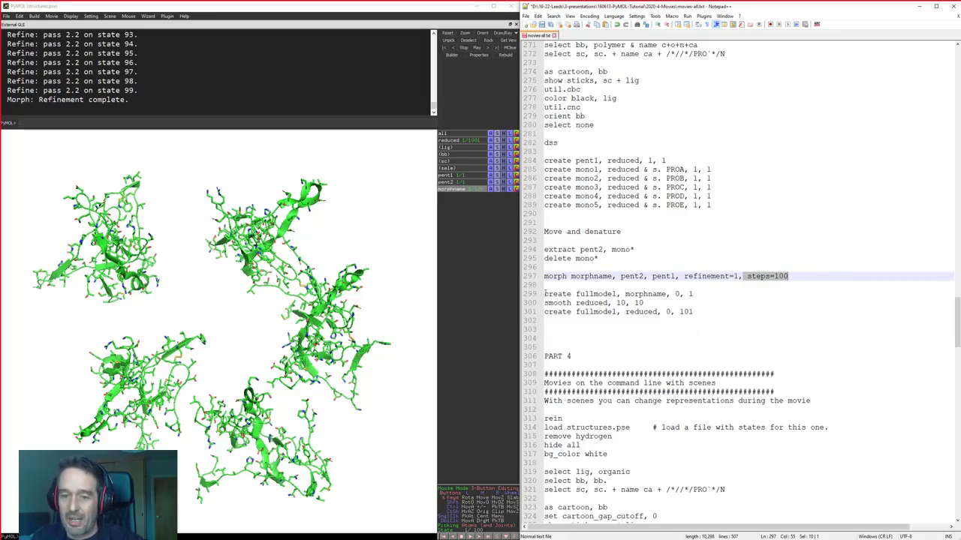
pyautogui.moveTo(544, 294); pyautogui.dragTo(613, 295)
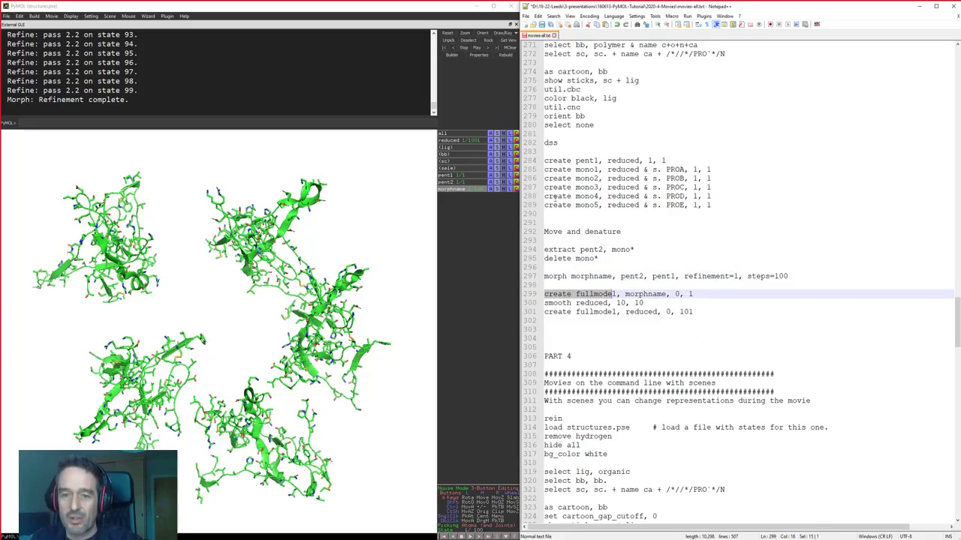
pyautogui.click(663, 302)
pyautogui.moveTo(644, 161); pyautogui.dragTo(666, 161)
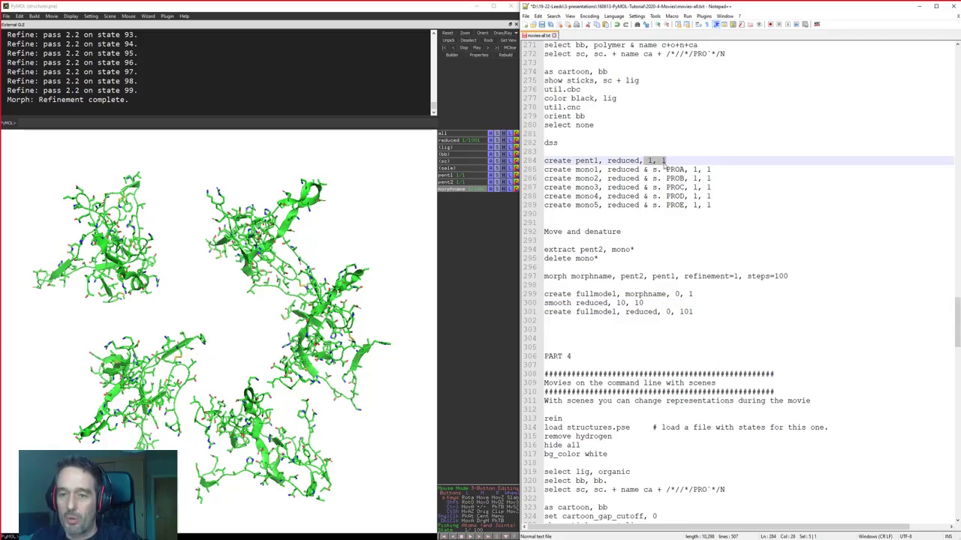
pyautogui.moveTo(960, 59); pyautogui.dragTo(720, 57)
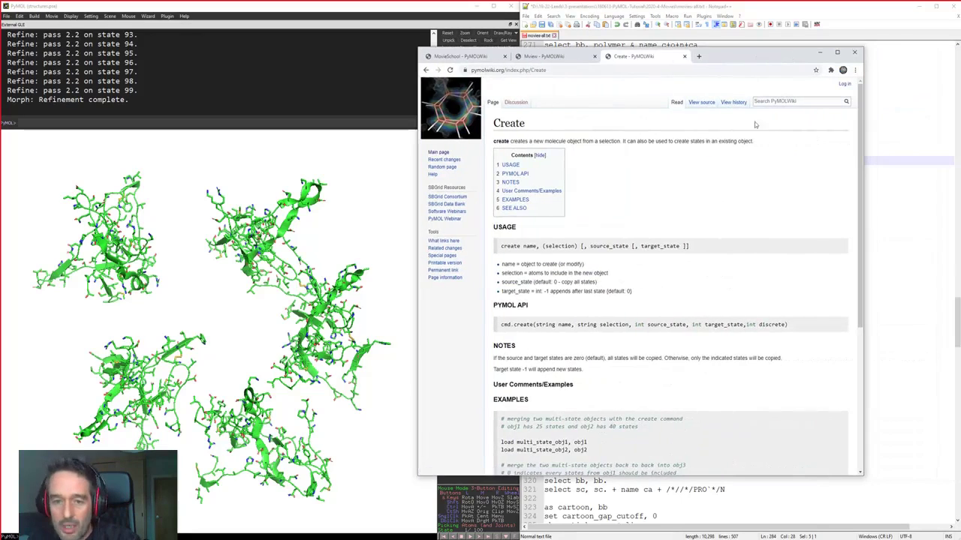
pyautogui.scroll(-3, 643, 273)
pyautogui.scroll(3, 573, 207)
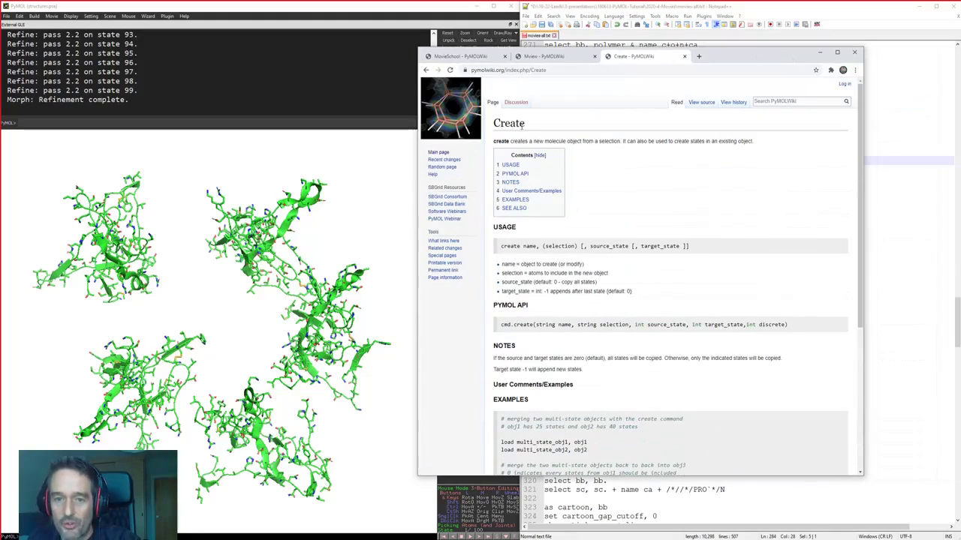
pyautogui.scroll(-2, 602, 252)
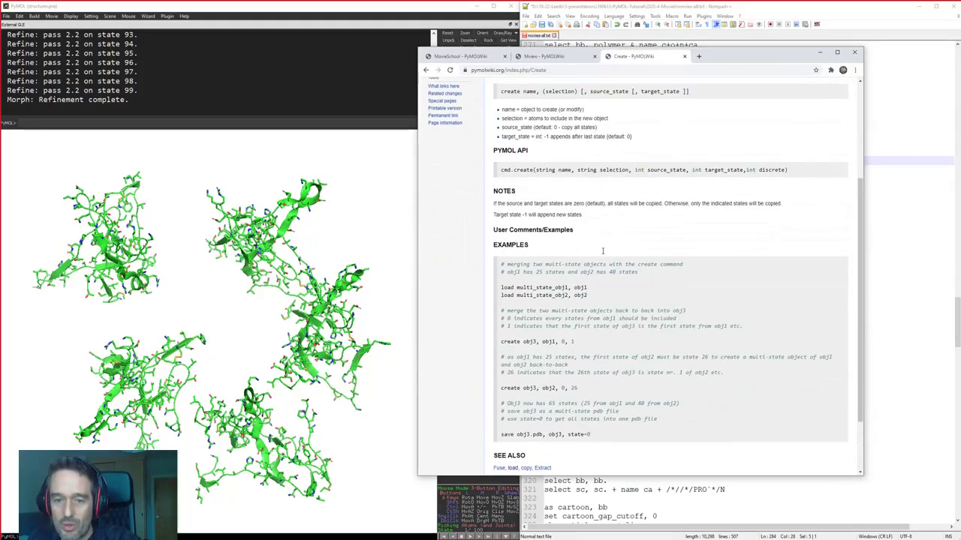
pyautogui.scroll(1, 602, 252)
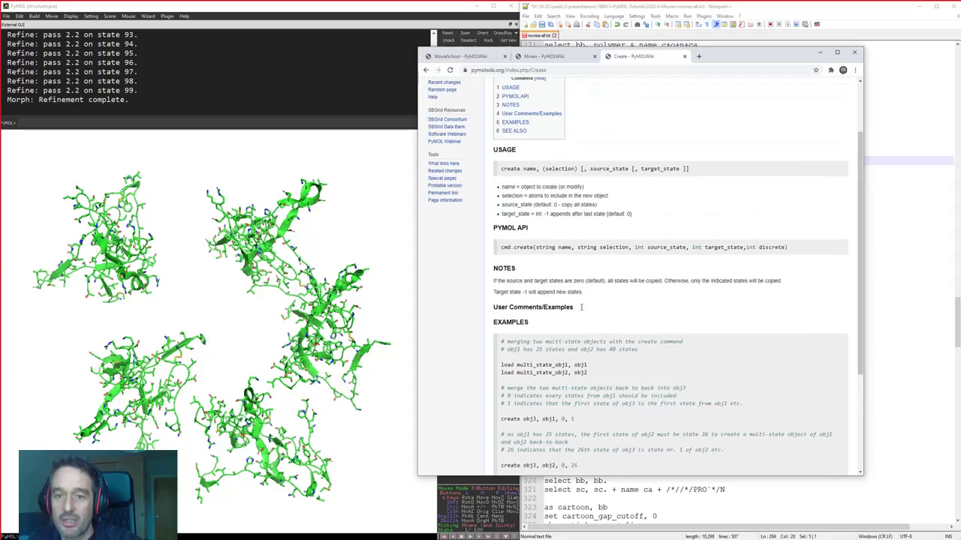
pyautogui.moveTo(583, 169); pyautogui.dragTo(681, 169)
pyautogui.moveTo(728, 52); pyautogui.dragTo(960, 195)
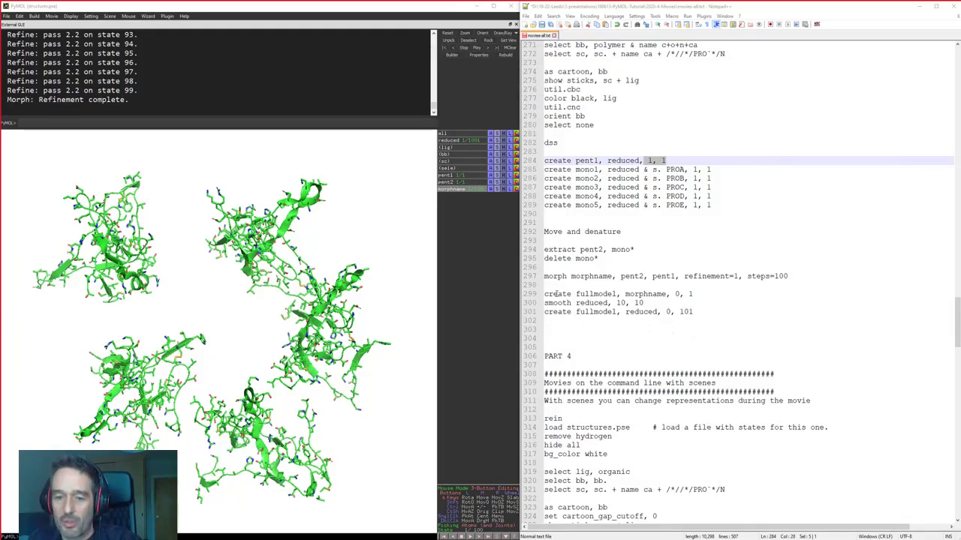
# Copy "create fullmodel, morphname, 0, 1" from the notes and run it in PyMOL to put all morph states into fullmodel
pyautogui.moveTo(545, 294); pyautogui.dragTo(692, 294)
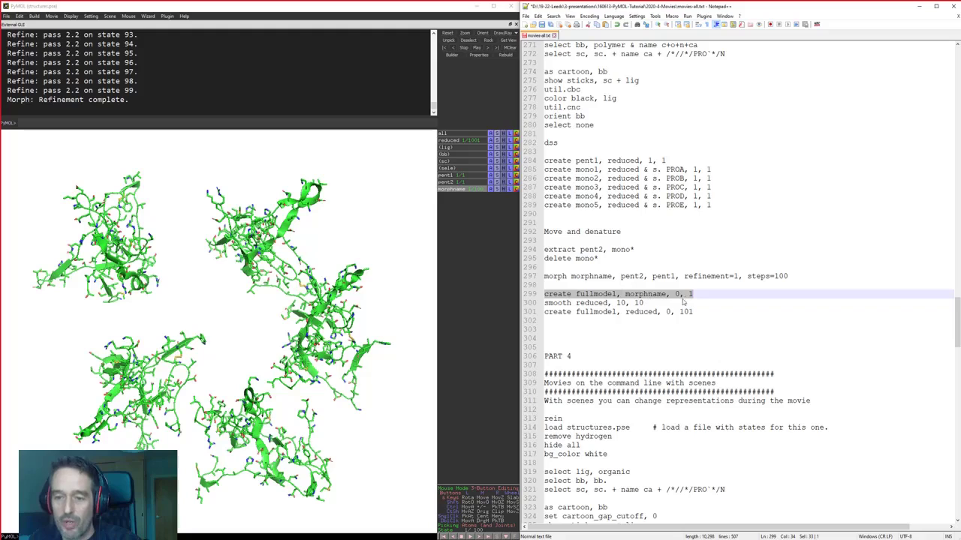
pyautogui.hotkey('ctrl', 'c')
pyautogui.click(373, 124)
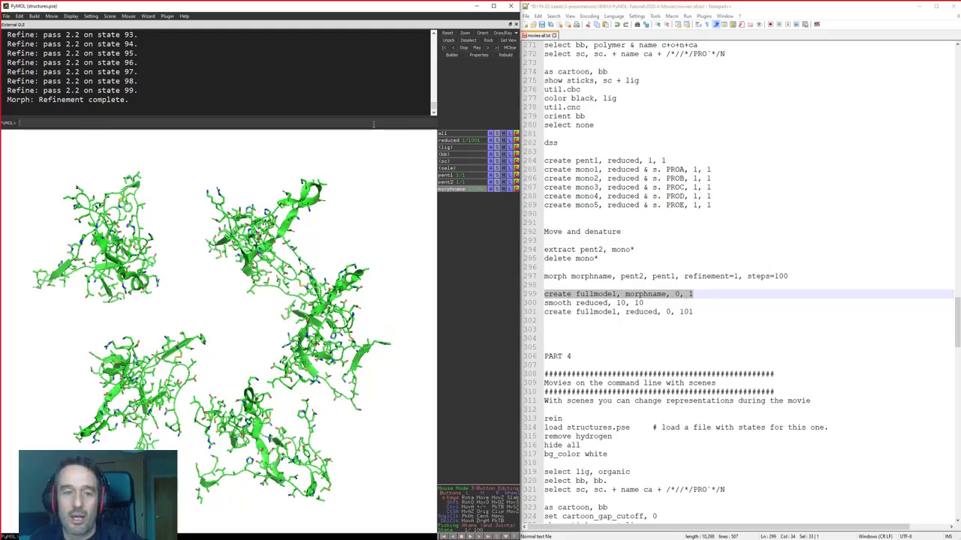
pyautogui.hotkey('ctrl', 'v')
pyautogui.press('Return')
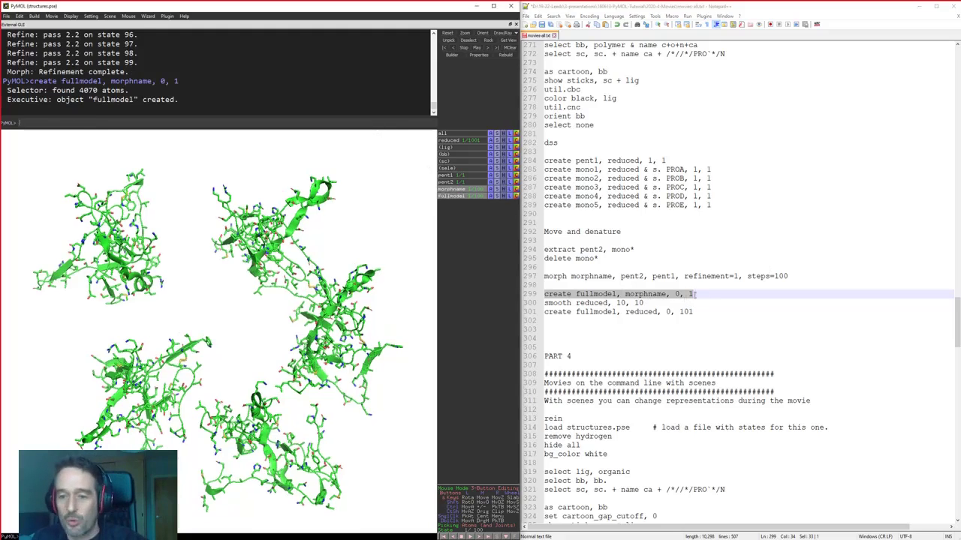
# Copy "smooth reduced, 10, 10" from the notes and run it in PyMOL to smooth the reduced trajectory
pyautogui.click(688, 302)
pyautogui.moveTo(688, 303); pyautogui.dragTo(544, 303)
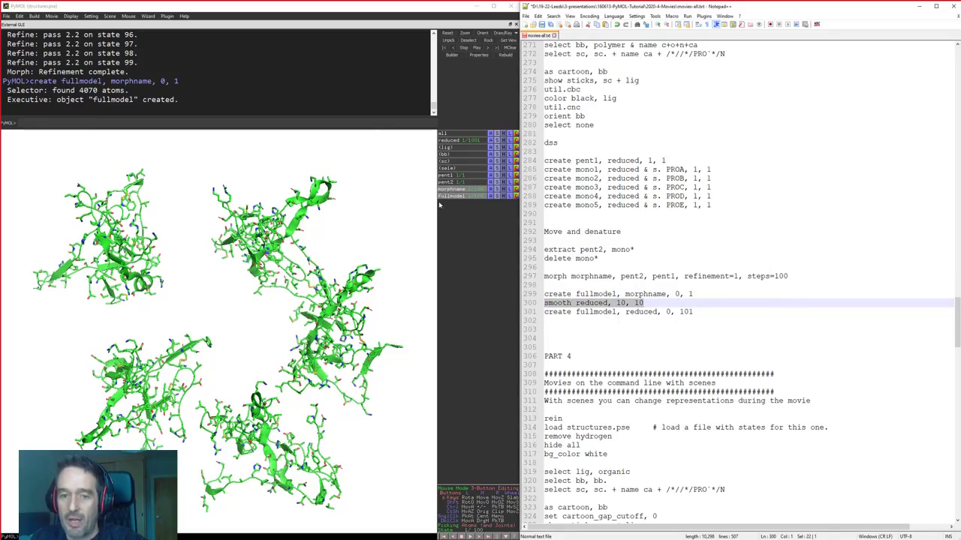
pyautogui.click(371, 123)
pyautogui.hotkey('ctrl', 'v')
pyautogui.press('Return')
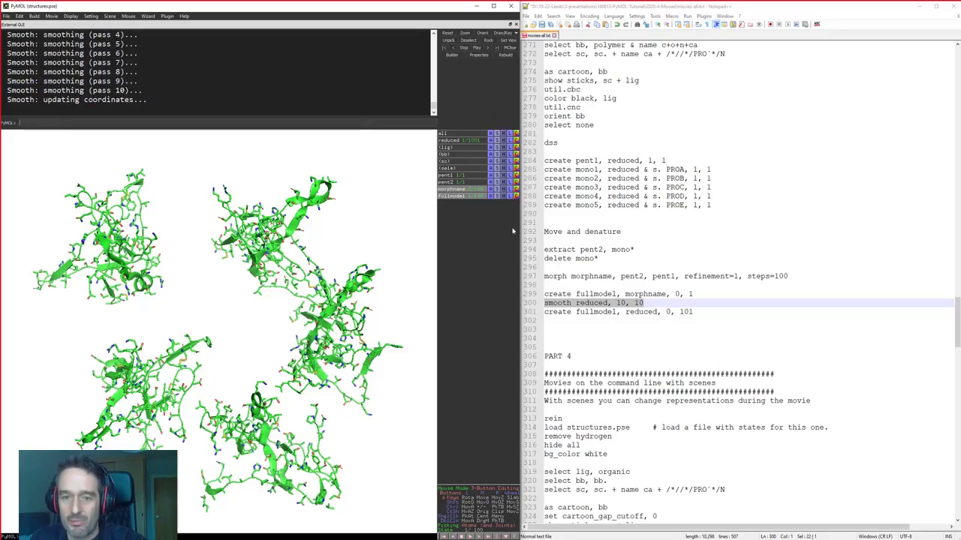
# Copy "create fullmodel, reduced, 0, 101" from the notes and run it in PyMOL to append the reduced states from state 101
pyautogui.moveTo(695, 311); pyautogui.dragTo(541, 311)
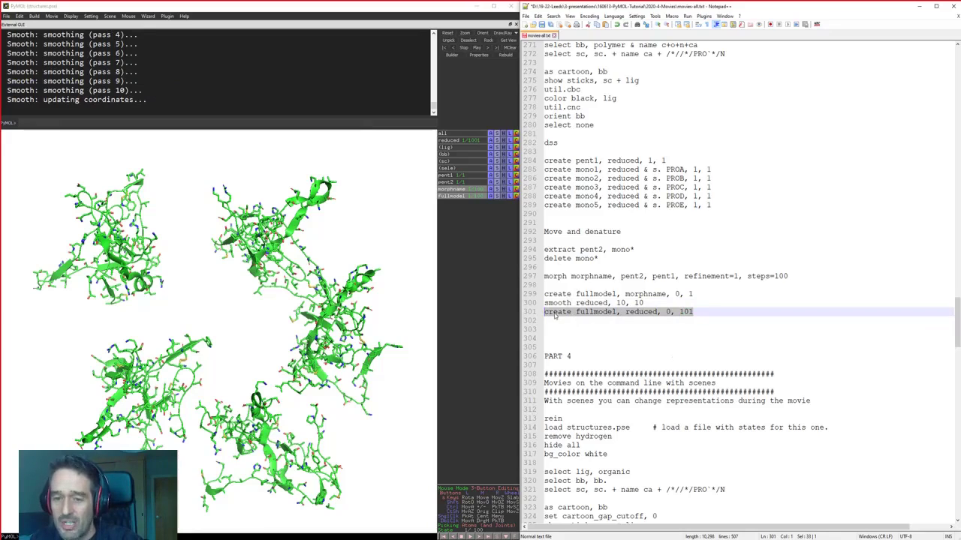
pyautogui.click(576, 315)
pyautogui.doubleClick(600, 311)
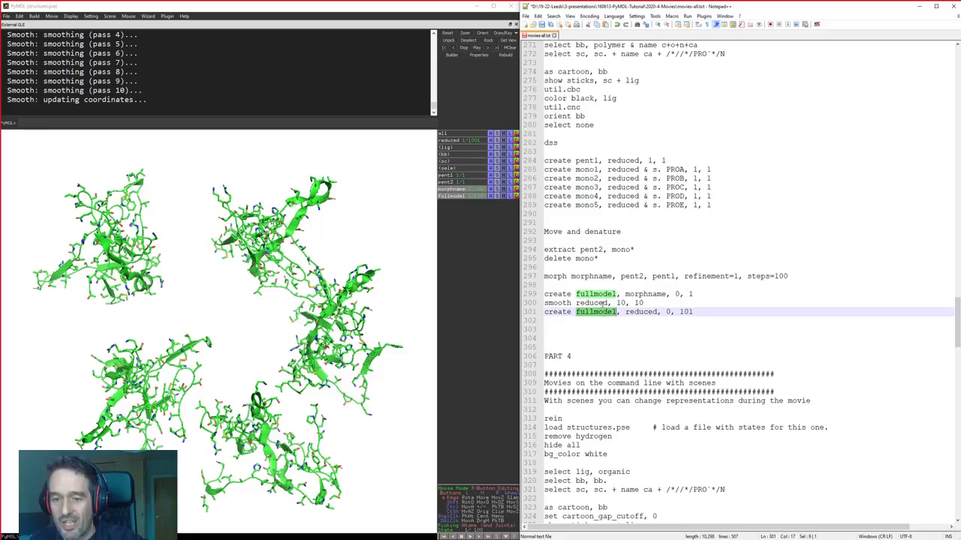
pyautogui.doubleClick(600, 294)
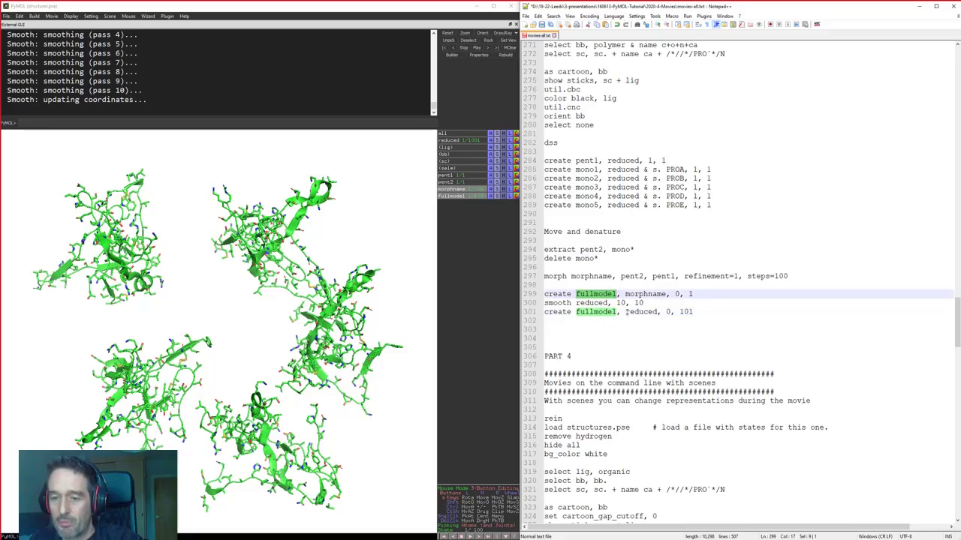
pyautogui.moveTo(618, 312); pyautogui.dragTo(710, 313)
pyautogui.tripleClick(712, 313)
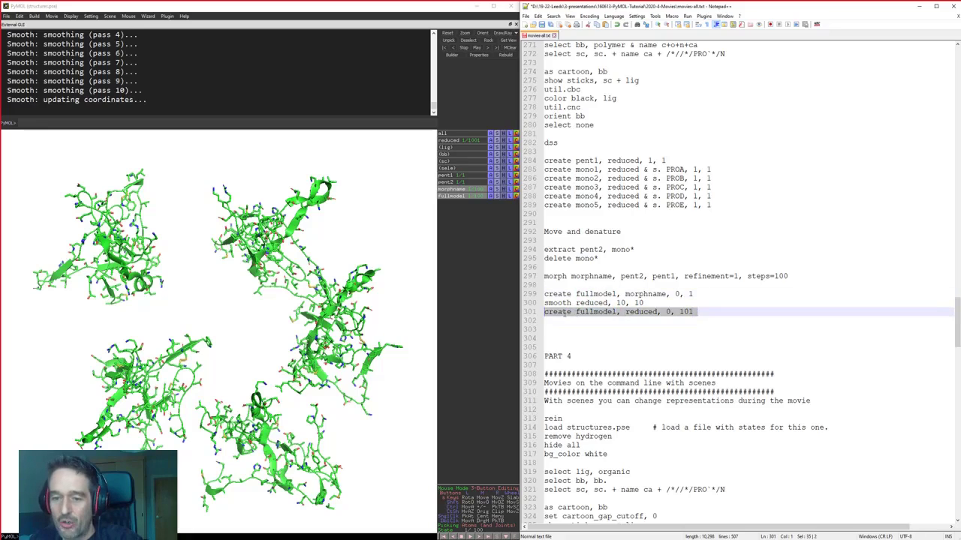
pyautogui.click(298, 122)
pyautogui.hotkey('ctrl', 'v')
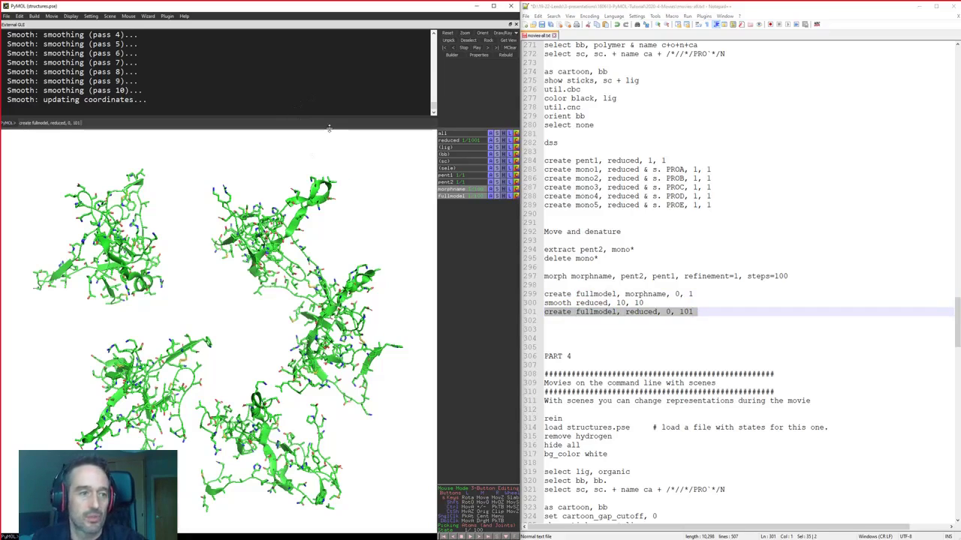
pyautogui.press('Return')
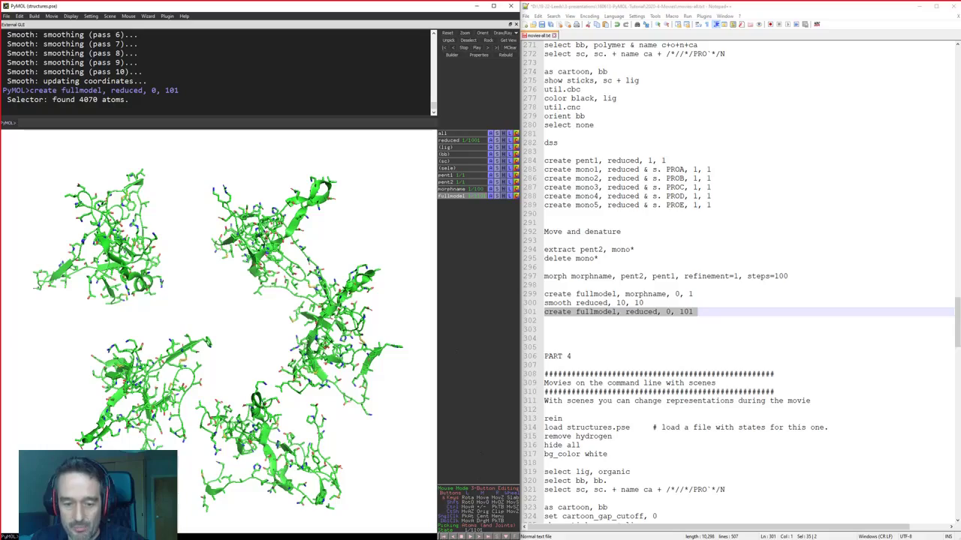
# Play the combined fullmodel assembly animation and rewind it to the first state
pyautogui.click(470, 537)
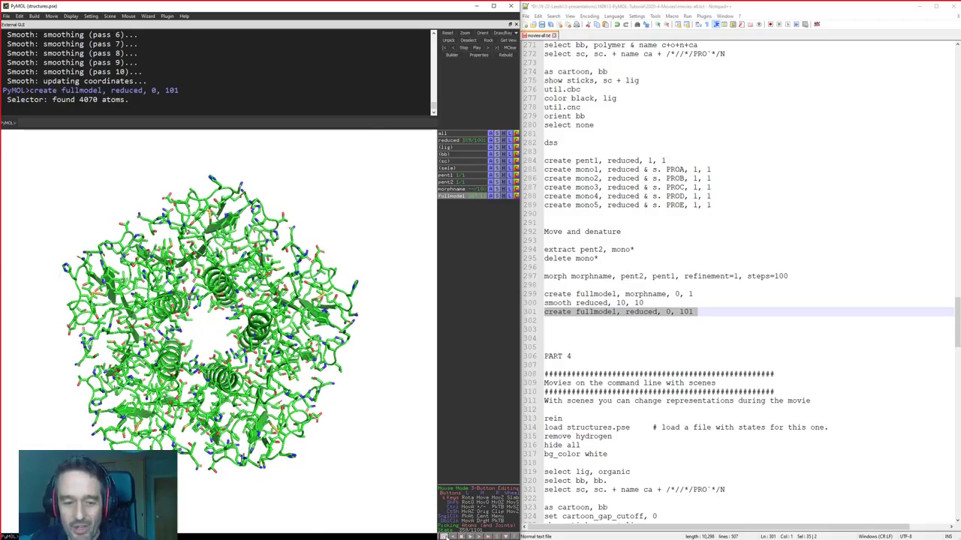
pyautogui.click(443, 536)
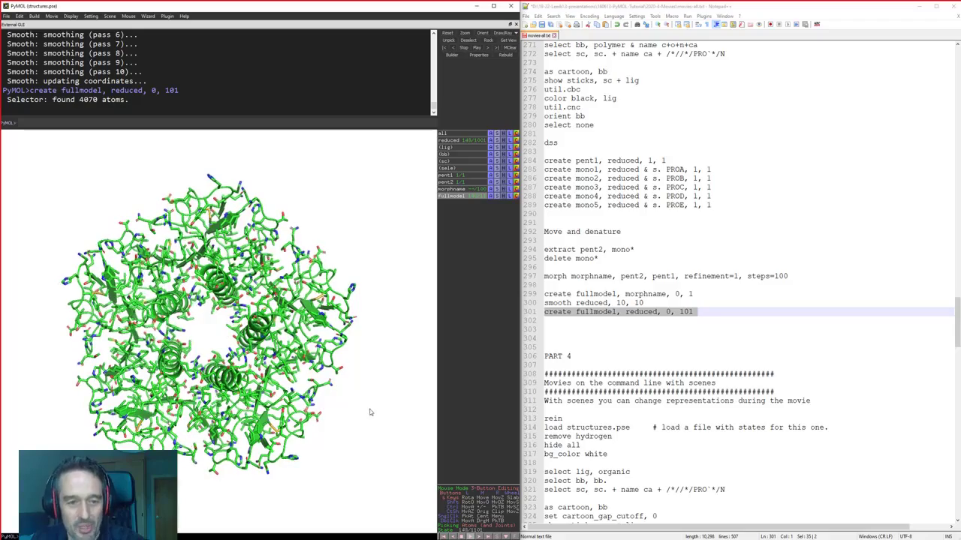
pyautogui.click(446, 538)
# Copy "rein" and "load structures.pse" from the PART 4 scenes section of the notes and run them in PyMOL
pyautogui.scroll(-11, 617, 437)
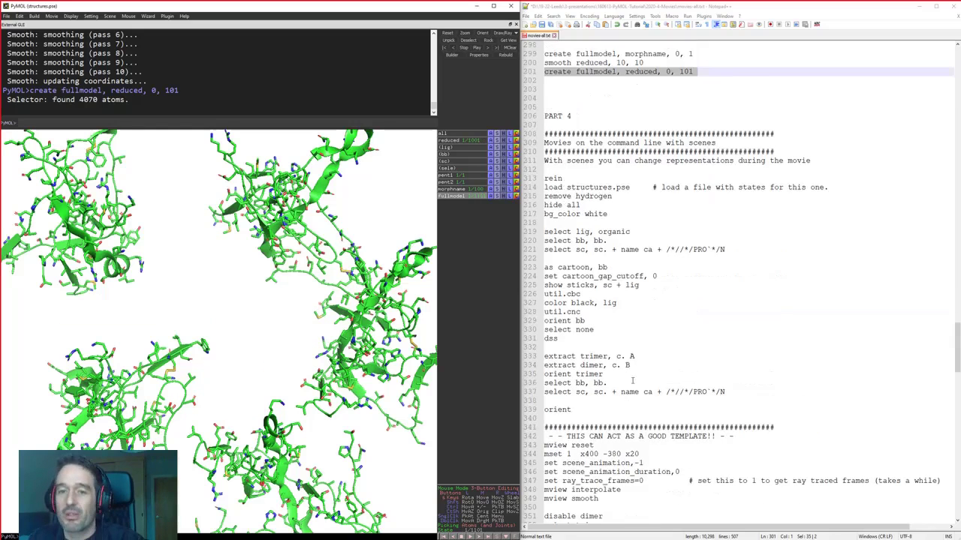
pyautogui.click(674, 89)
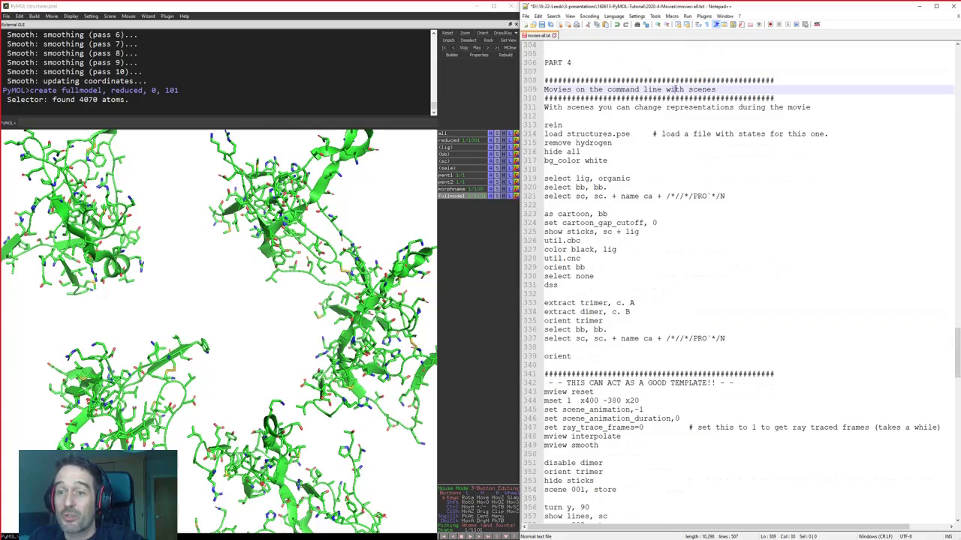
pyautogui.scroll(-1, 692, 90)
pyautogui.doubleClick(703, 63)
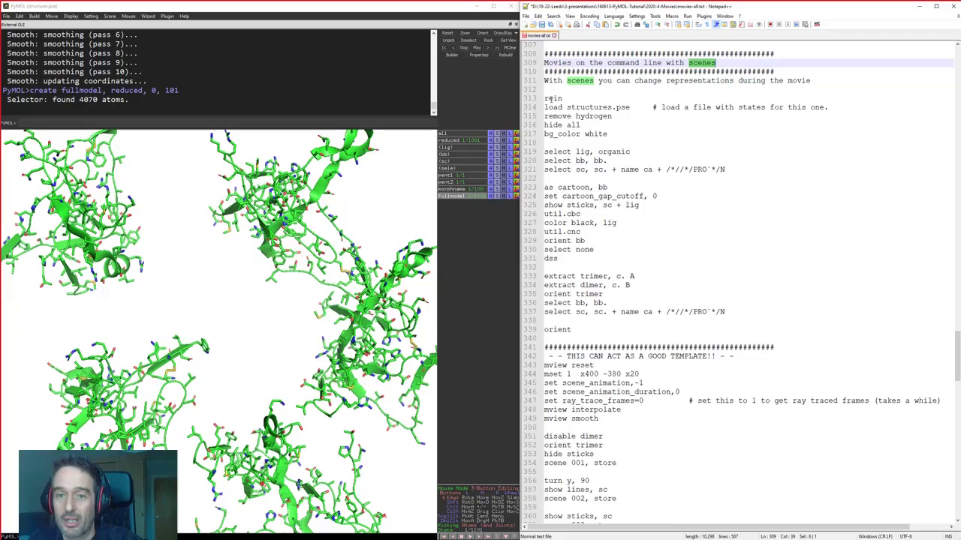
pyautogui.moveTo(546, 98); pyautogui.dragTo(632, 108)
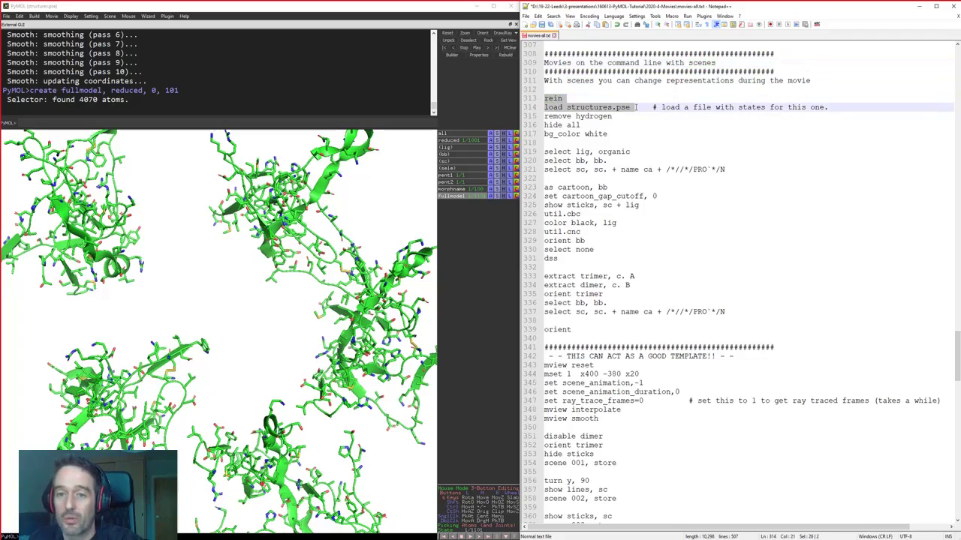
pyautogui.click(377, 118)
pyautogui.hotkey('ctrl', 'v')
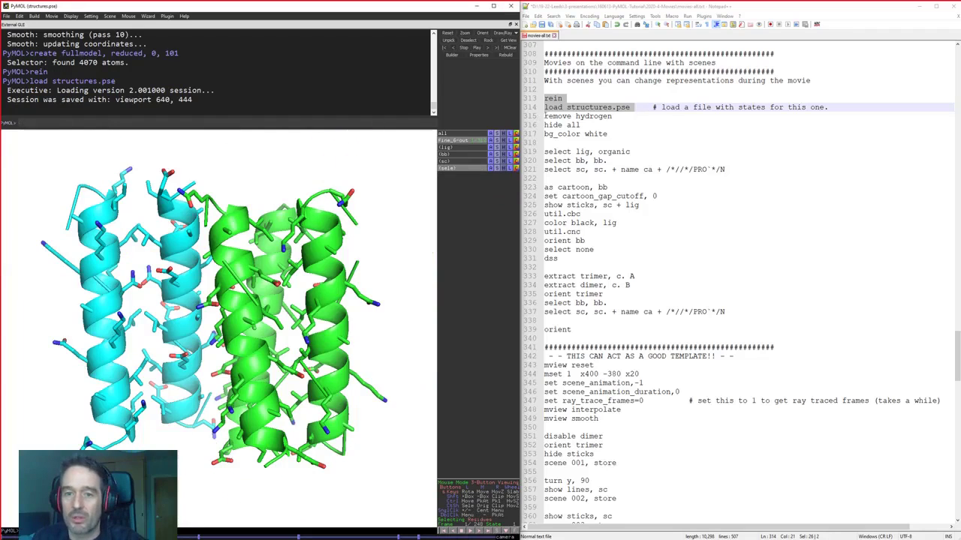
# Copy the PART 4 display setup block from "remove hydrogen" through "dss" and run it in PyMOL
pyautogui.moveTo(539, 117); pyautogui.dragTo(794, 258)
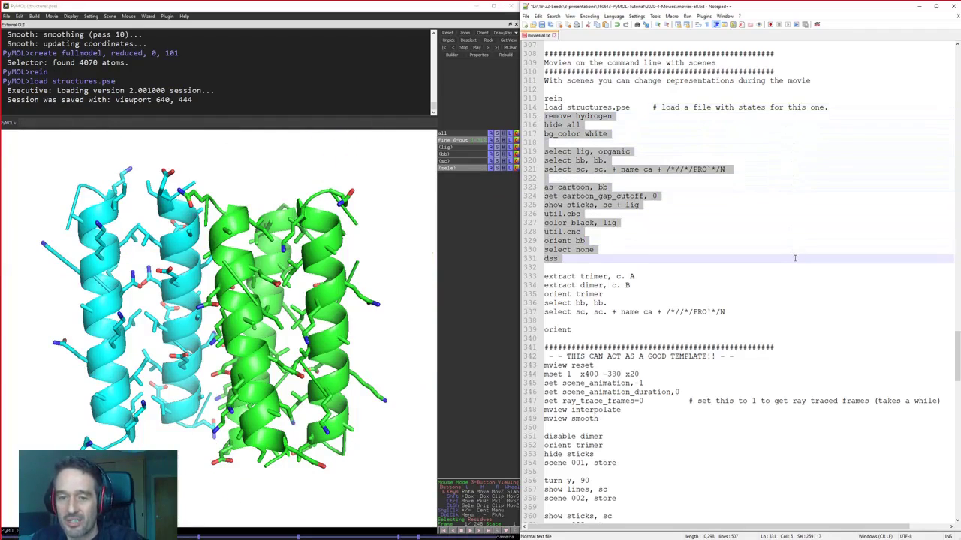
pyautogui.click(294, 122)
pyautogui.hotkey('ctrl', 'v')
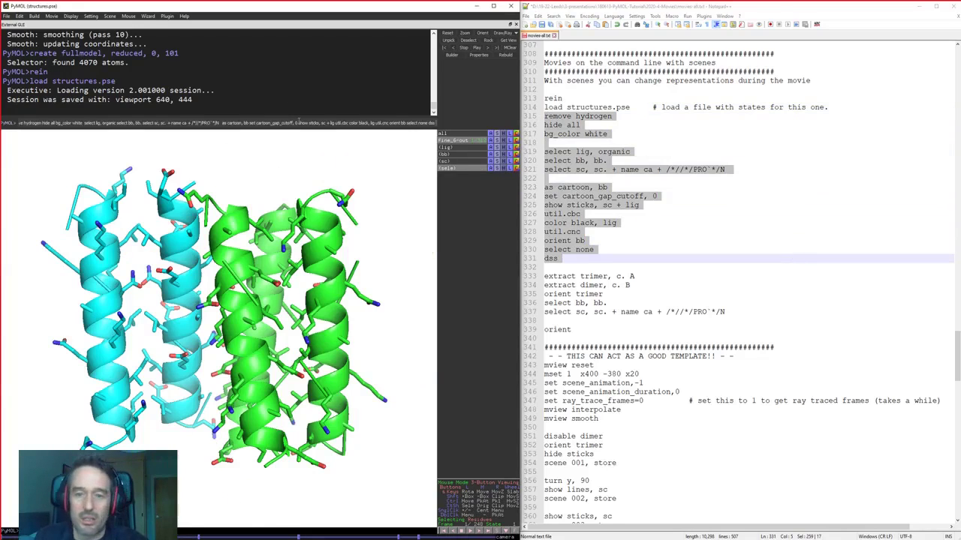
pyautogui.press('Return')
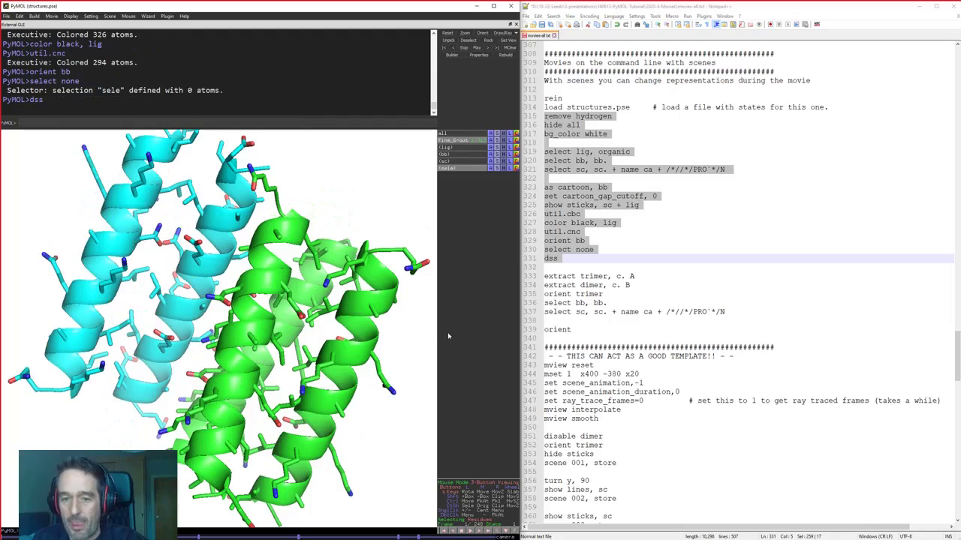
# Copy the block from "extract trimer, c. A" through the "select sc" line in the notes and run it in PyMOL
pyautogui.click(604, 311)
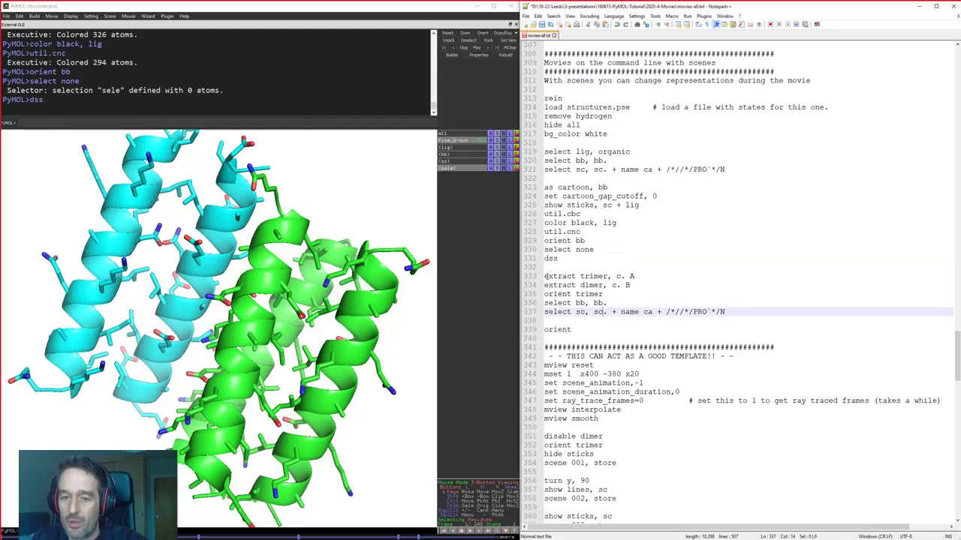
pyautogui.moveTo(546, 276); pyautogui.dragTo(815, 309)
pyautogui.click(614, 285)
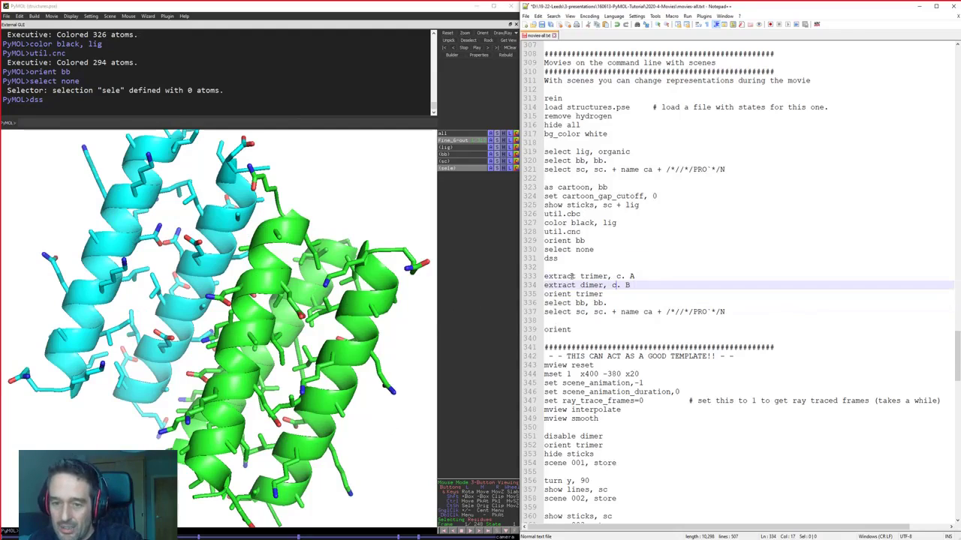
pyautogui.moveTo(546, 277); pyautogui.dragTo(789, 311)
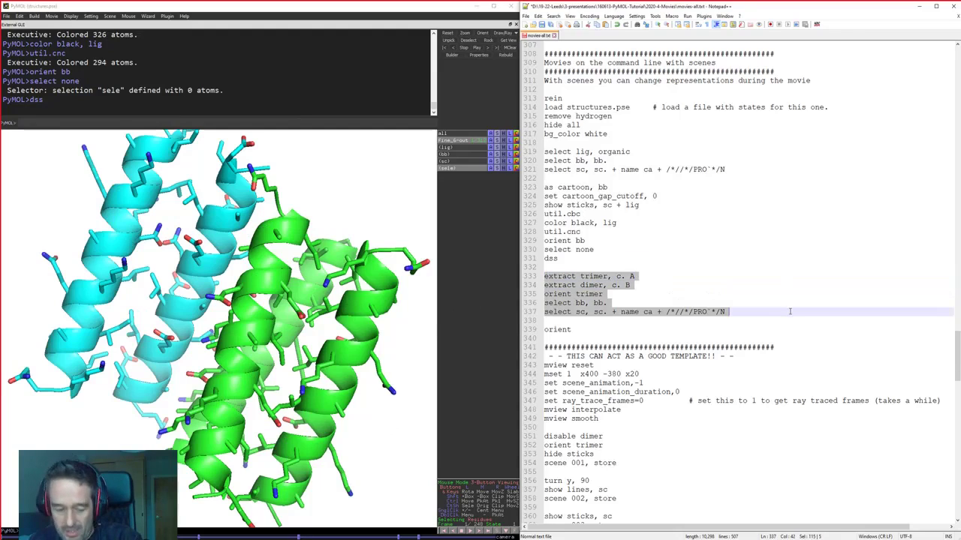
pyautogui.hotkey('ctrl', 'c')
pyautogui.click(347, 120)
pyautogui.hotkey('ctrl', 'v')
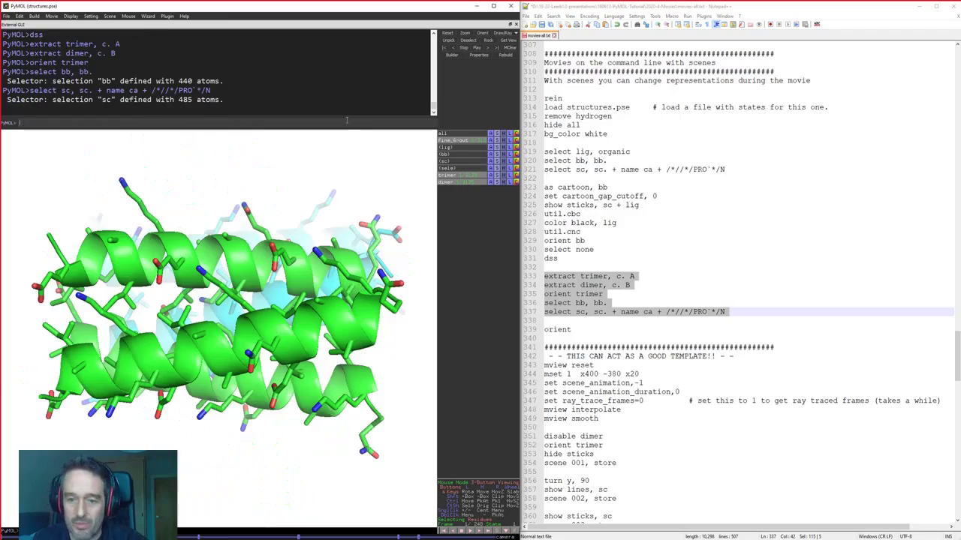
# Copy the standalone "orient" command from the notes and run it in PyMOL to orient the whole structure
pyautogui.doubleClick(571, 331)
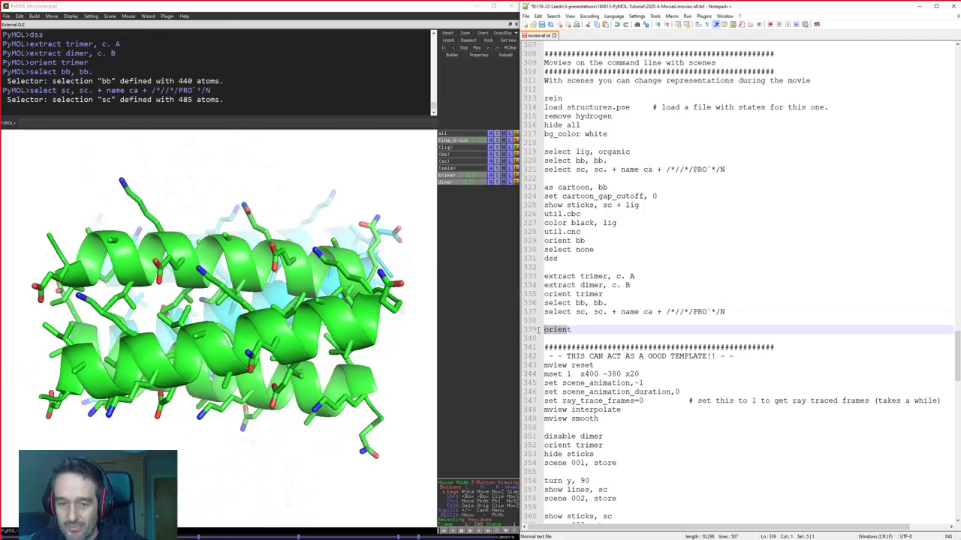
pyautogui.click(557, 347)
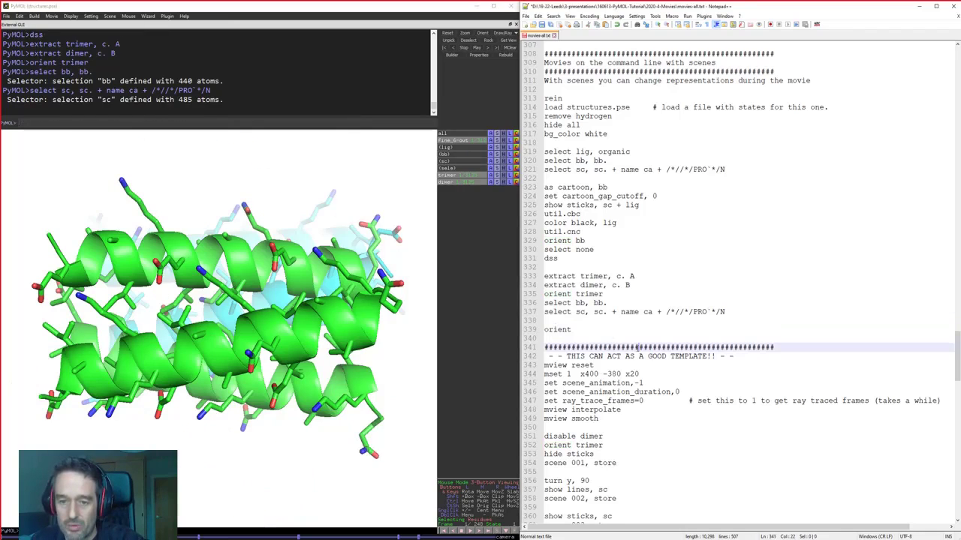
pyautogui.doubleClick(556, 330)
pyautogui.click(365, 122)
pyautogui.hotkey('ctrl', 'v')
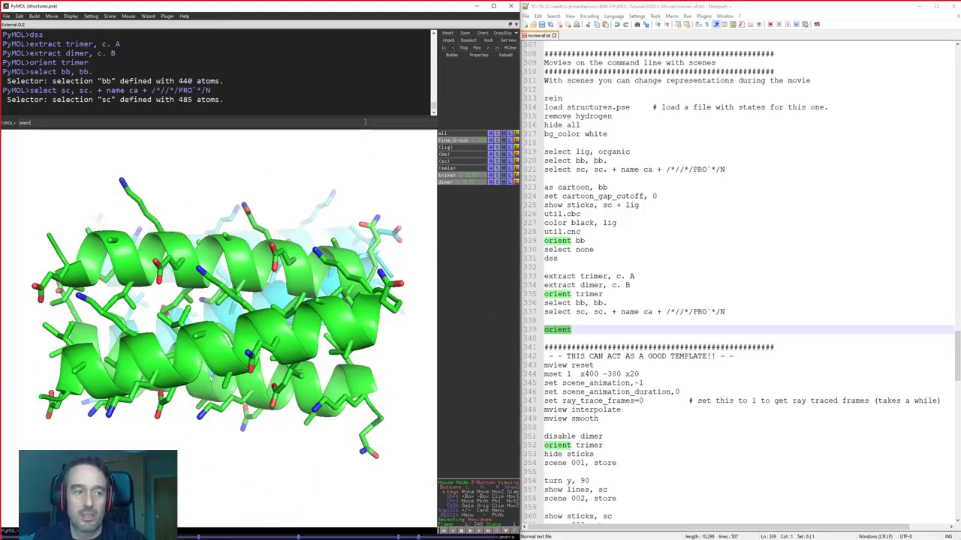
pyautogui.press('Return')
# Copy "mview reset" from the movie template section of the notes and run it in PyMOL
pyautogui.scroll(-9, 633, 259)
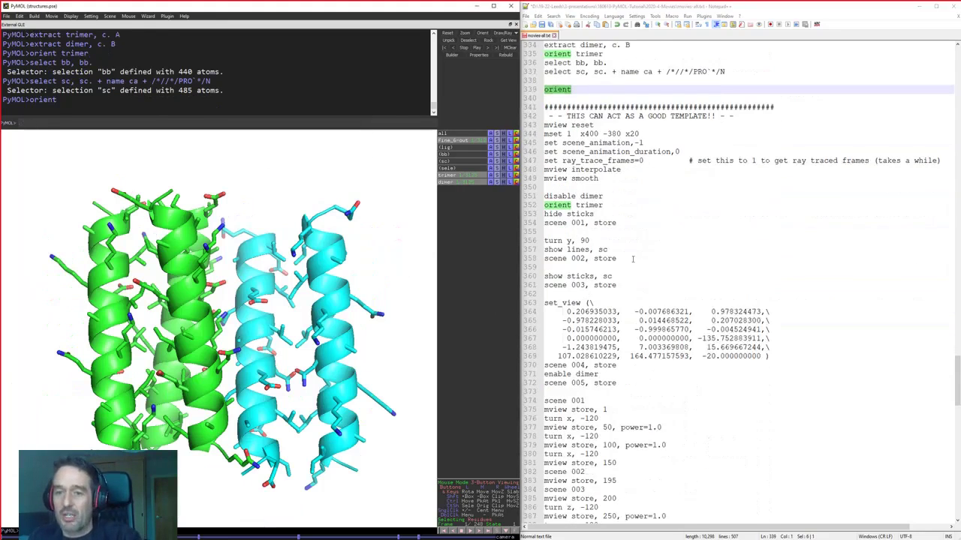
pyautogui.scroll(-2, 632, 259)
pyautogui.moveTo(560, 63); pyautogui.dragTo(737, 67)
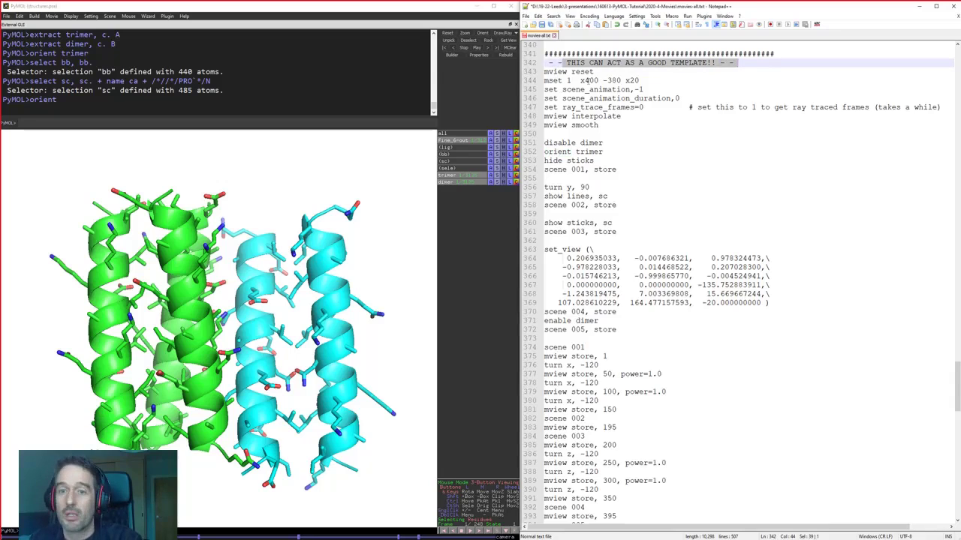
pyautogui.moveTo(545, 72); pyautogui.dragTo(652, 72)
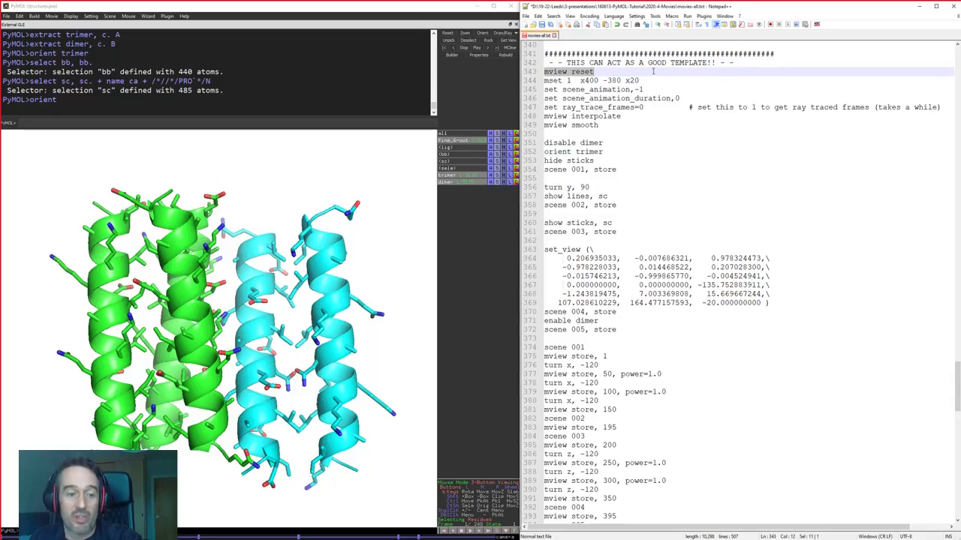
pyautogui.click(300, 117)
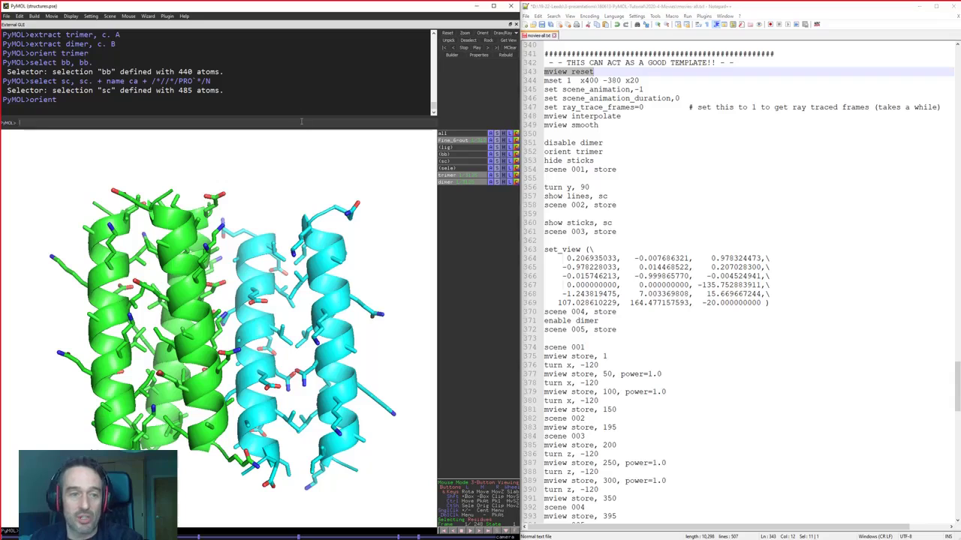
pyautogui.hotkey('ctrl', 'v')
pyautogui.press('Return')
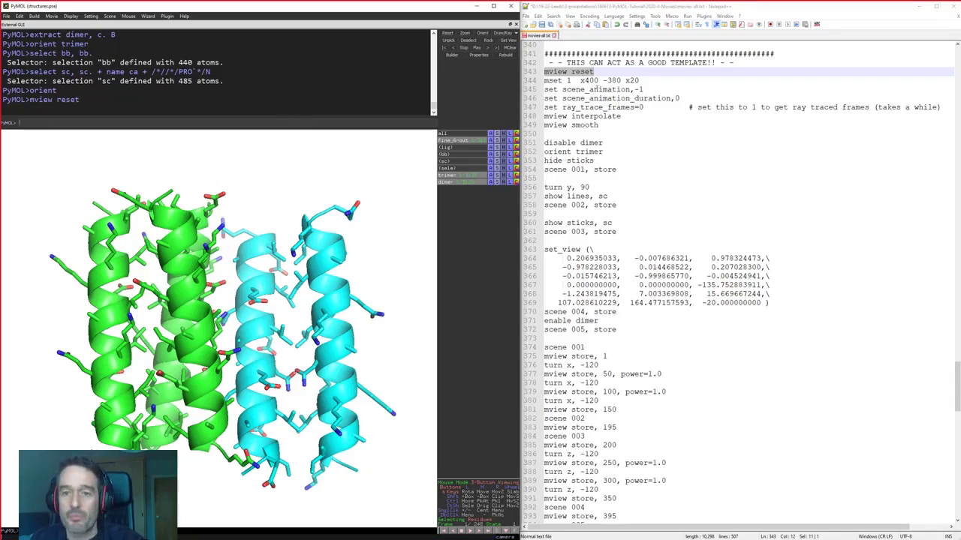
# Reset the PyMOL movie to clear its existing frames, and return to the notes
pyautogui.click(598, 81)
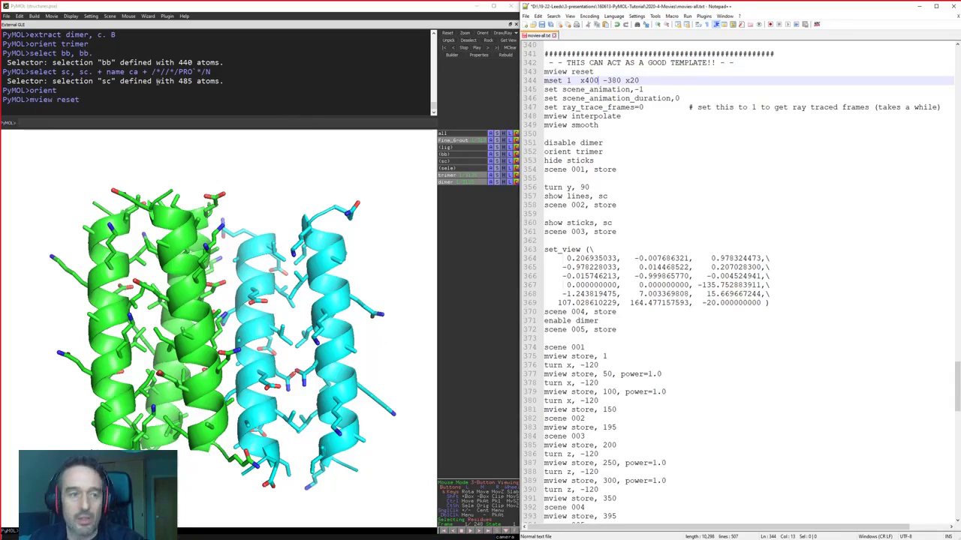
pyautogui.click(51, 16)
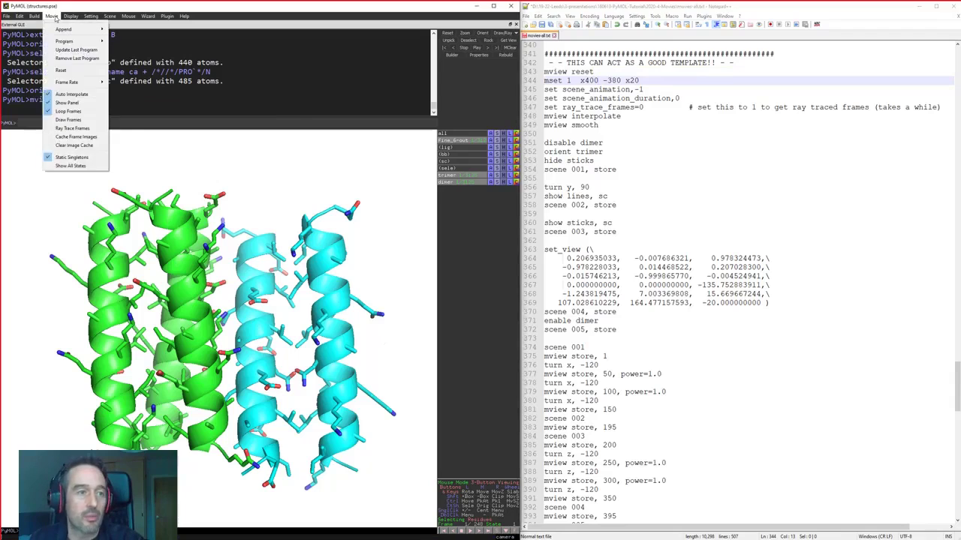
pyautogui.click(60, 71)
pyautogui.click(655, 193)
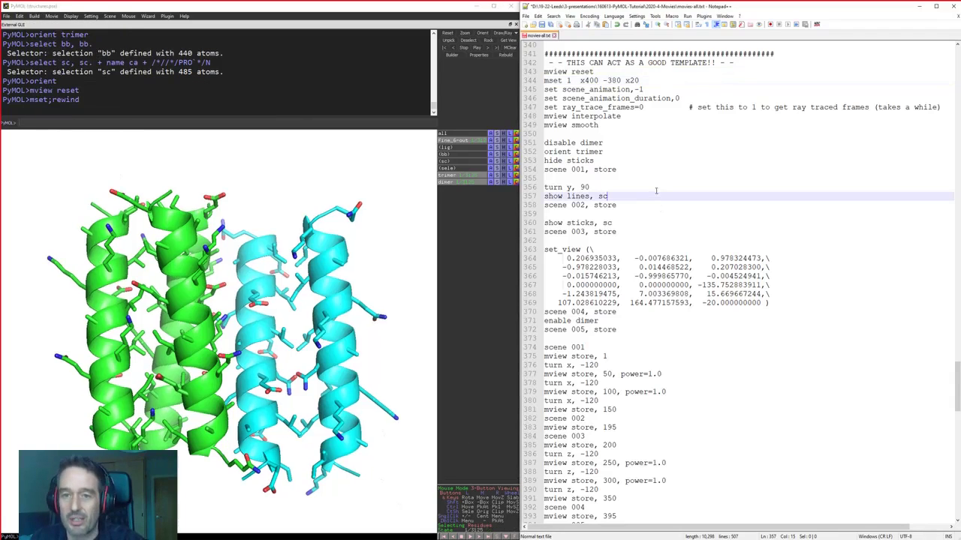
# Copy "set scene_animation,-1" and "set scene_animation_duration,0" from the notes and run them in PyMOL
pyautogui.moveTo(546, 89); pyautogui.dragTo(677, 88)
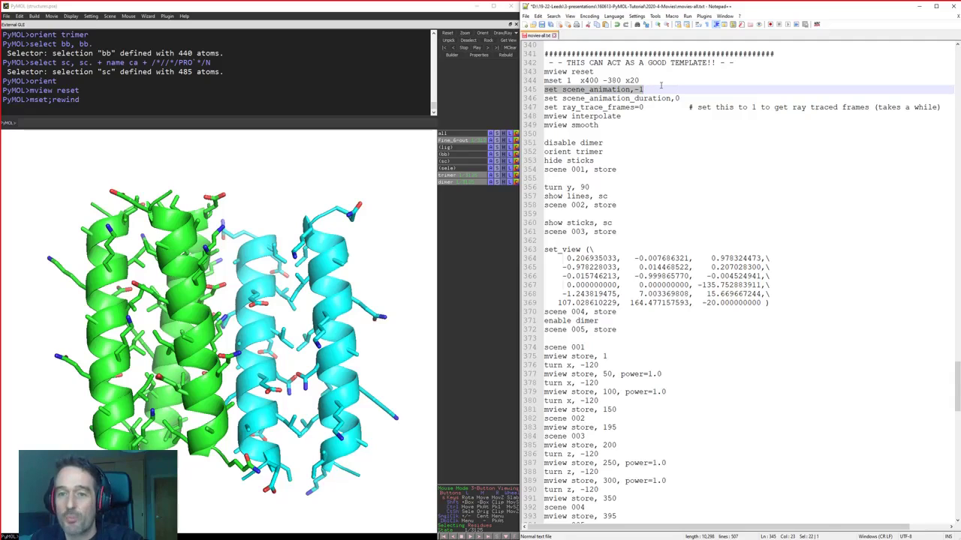
pyautogui.keyDown('shift'); pyautogui.click(694, 99); pyautogui.keyUp('shift')
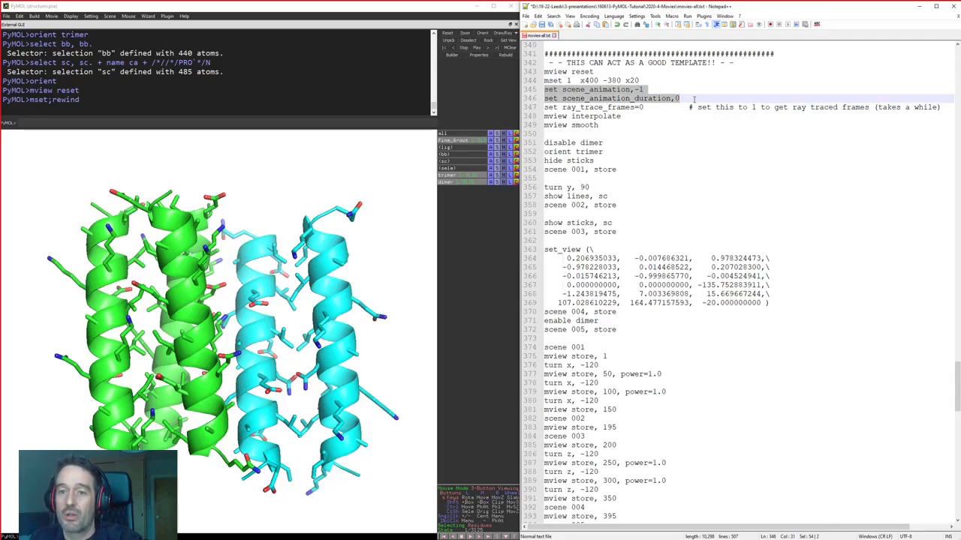
pyautogui.click(650, 82)
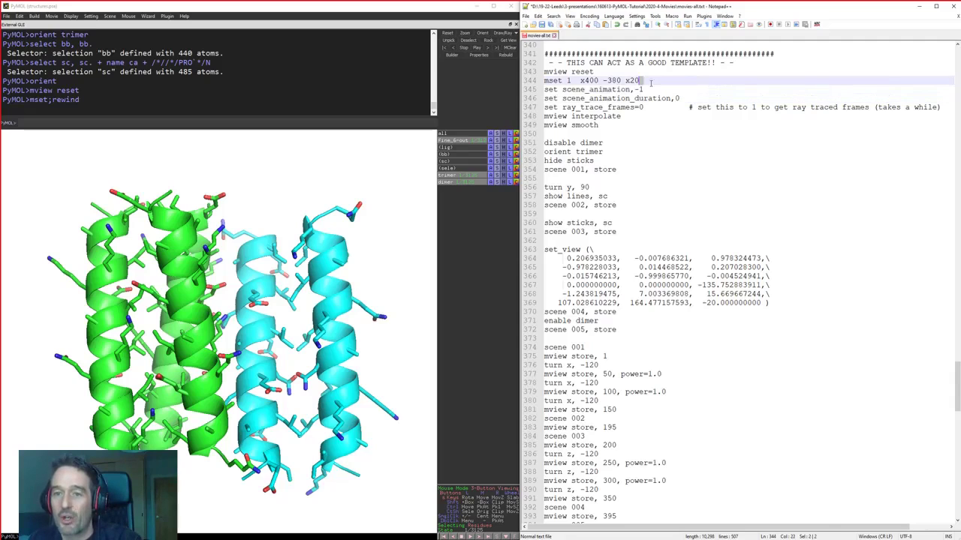
pyautogui.moveTo(544, 89); pyautogui.dragTo(685, 98)
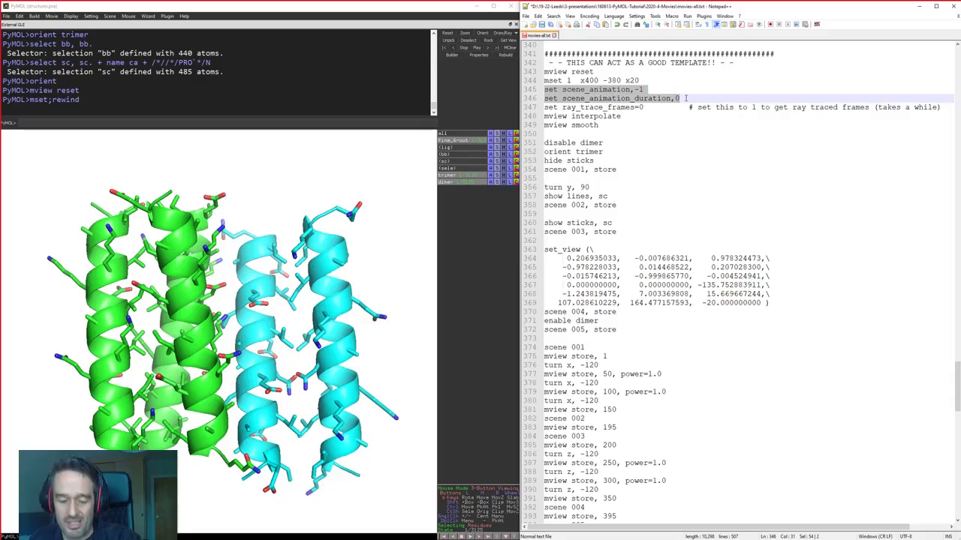
pyautogui.click(379, 122)
pyautogui.hotkey('ctrl', 'v')
pyautogui.press('Return')
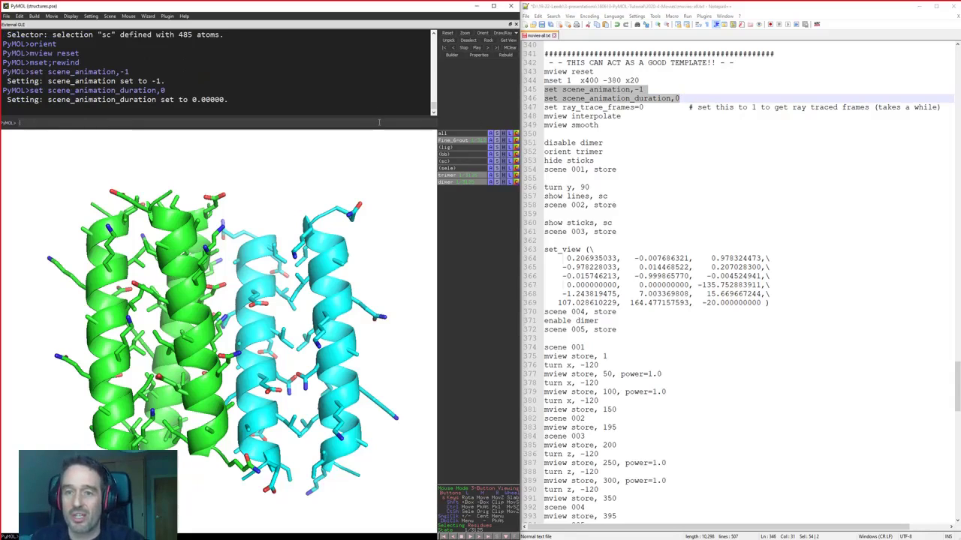
# Run "set ray_trace_frames=0" from the notes in PyMOL and highlight its comment about ray-traced frames
pyautogui.moveTo(644, 107); pyautogui.dragTo(530, 107)
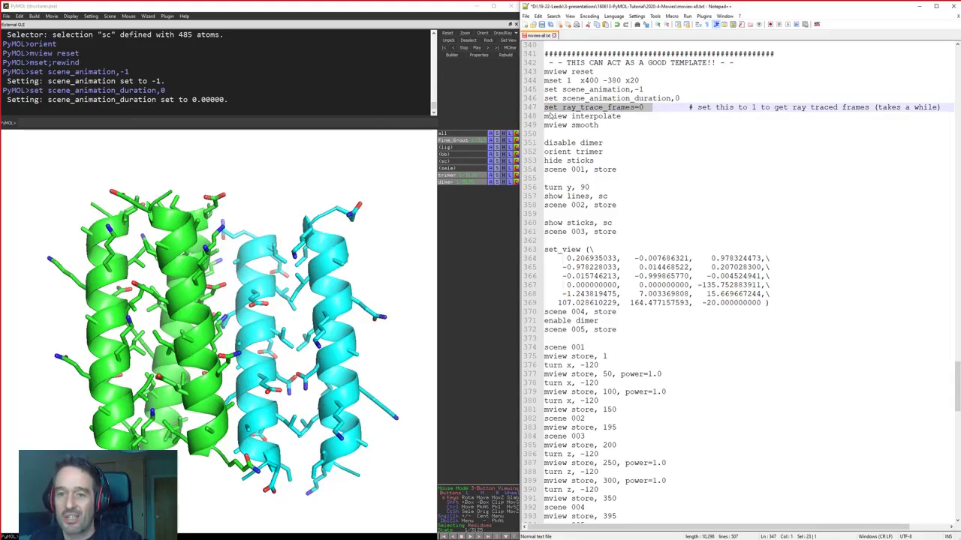
pyautogui.click(412, 120)
pyautogui.hotkey('ctrl', 'v')
pyautogui.press('Return')
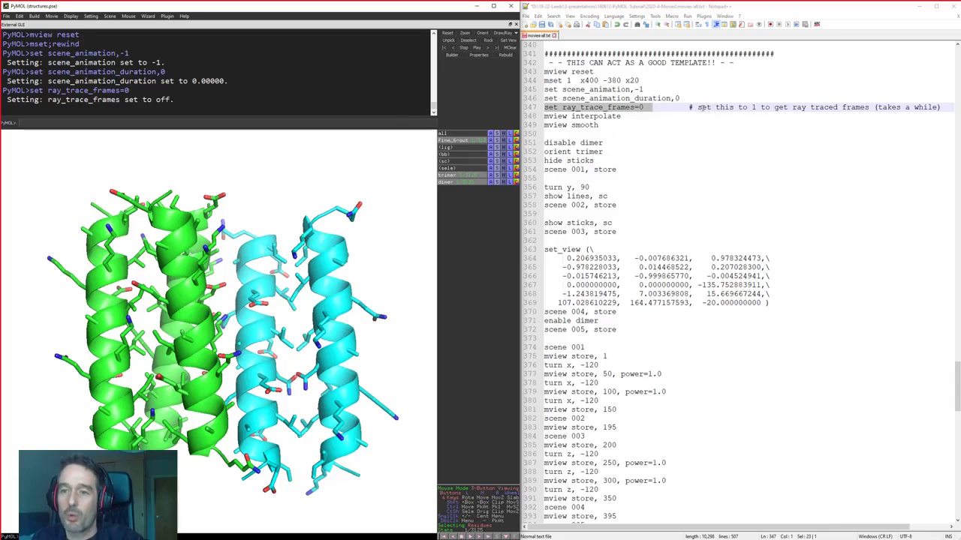
pyautogui.click(653, 109)
pyautogui.moveTo(710, 108); pyautogui.dragTo(874, 112)
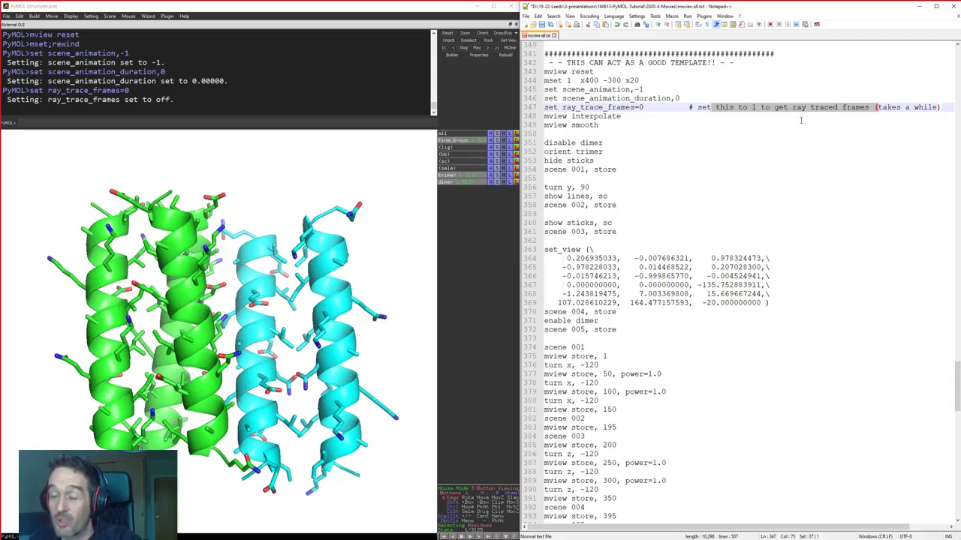
pyautogui.doubleClick(640, 107)
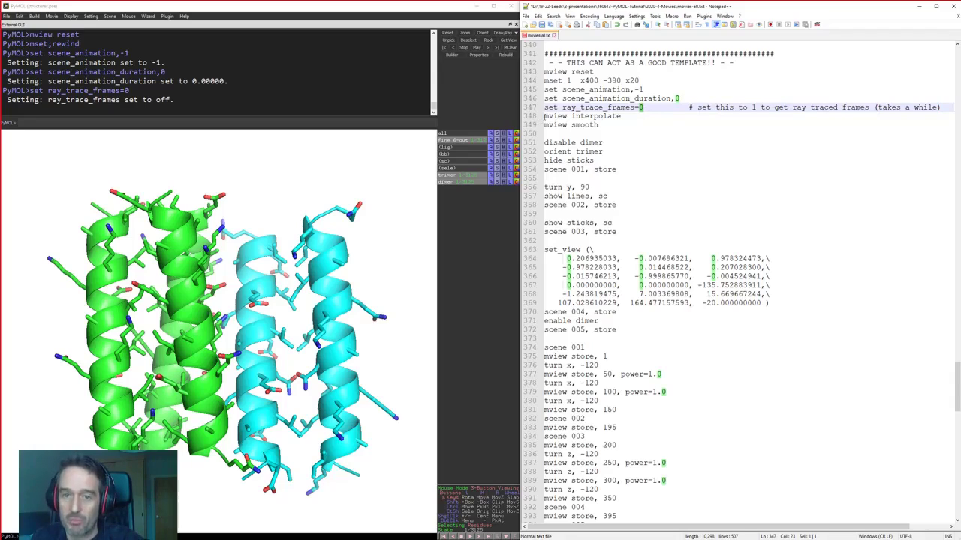
# Copy "mview interpolate" and "mview smooth" from the notes and run them in PyMOL
pyautogui.moveTo(546, 116); pyautogui.dragTo(651, 121)
pyautogui.hotkey('ctrl', 'c')
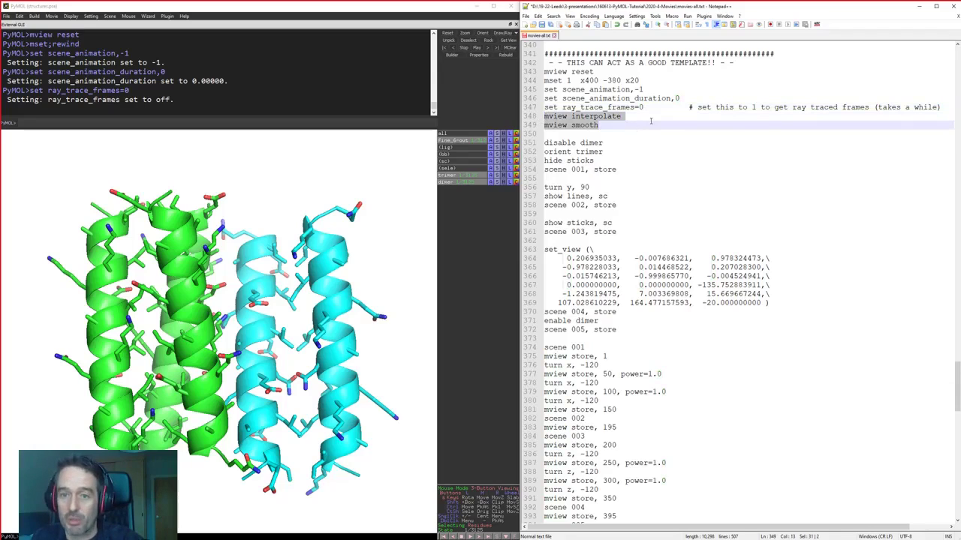
pyautogui.click(360, 123)
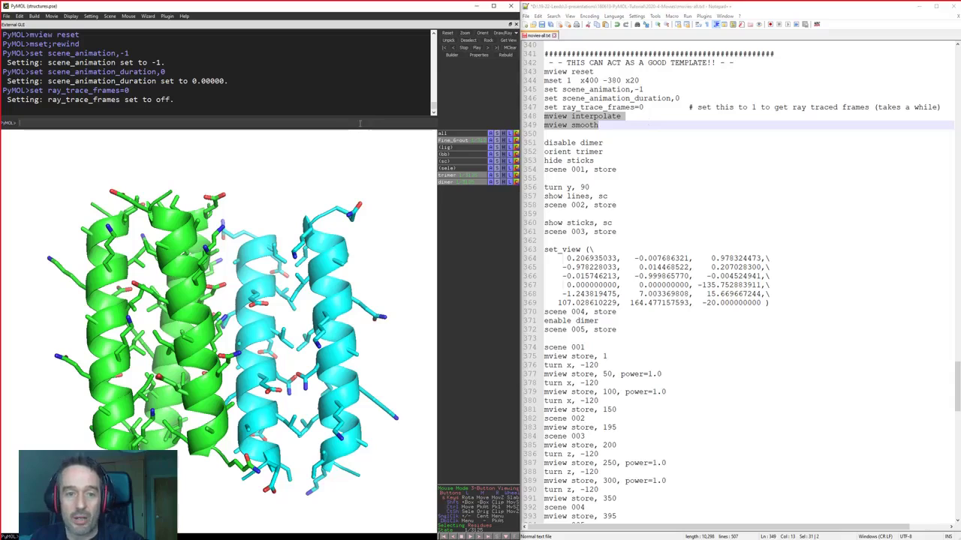
pyautogui.hotkey('ctrl', 'v')
pyautogui.press('Return')
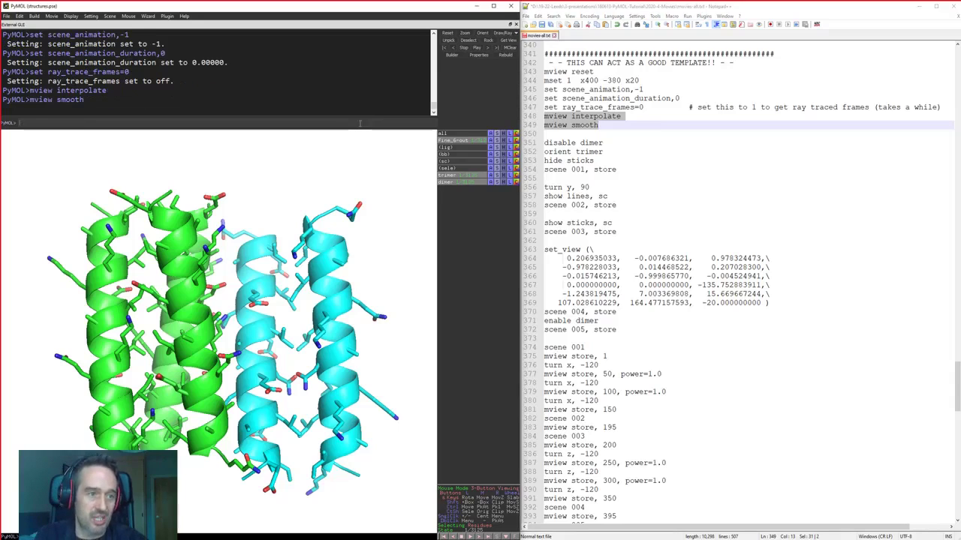
# Copy the block from "disable dimer" through "scene 001, store" and run it in PyMOL to store the trimer cartoon scene
pyautogui.click(614, 143)
pyautogui.moveTo(545, 143); pyautogui.dragTo(637, 167)
pyautogui.hotkey('ctrl', 'c')
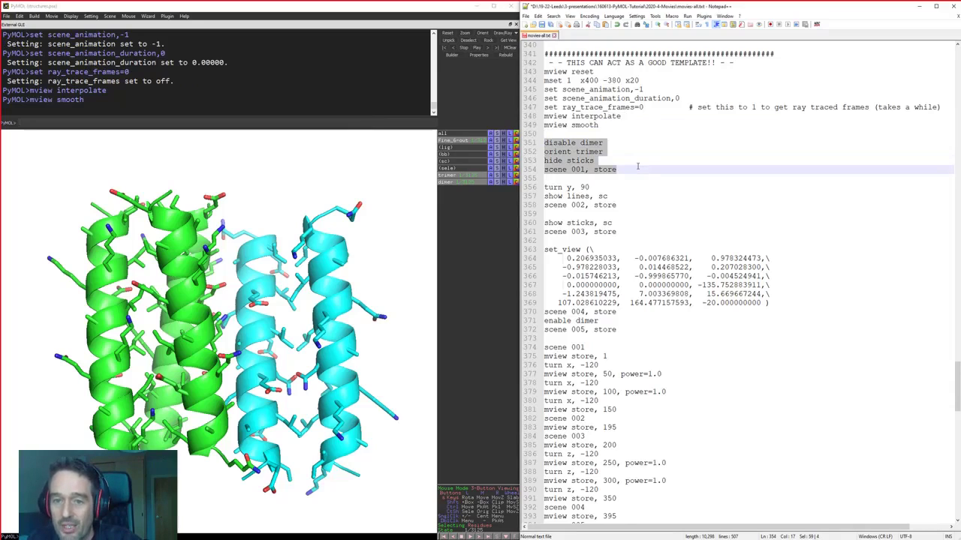
pyautogui.click(331, 120)
pyautogui.hotkey('ctrl', 'v')
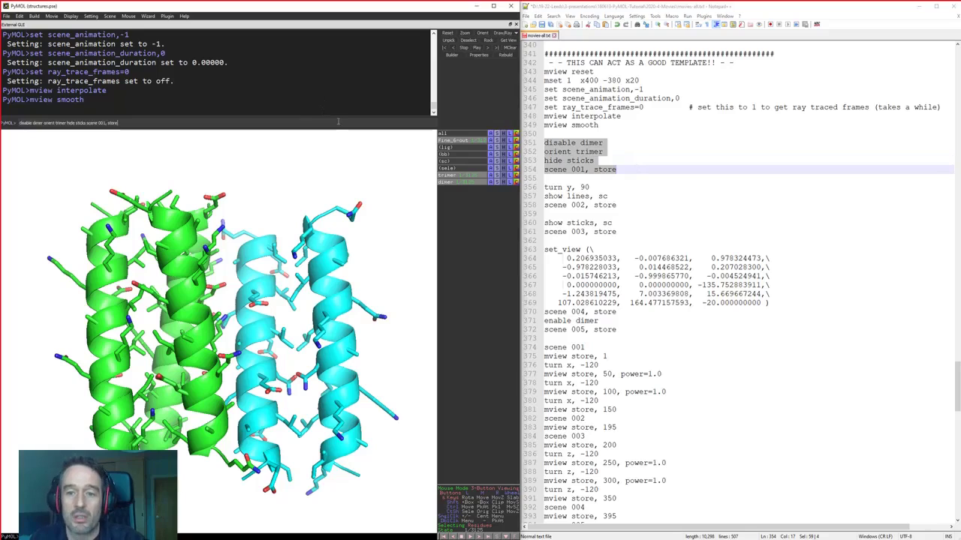
pyautogui.press('Return')
# Examine the "scene 001, store" command in the notes and PyMOL's built-in options for storing scenes
pyautogui.click(545, 171)
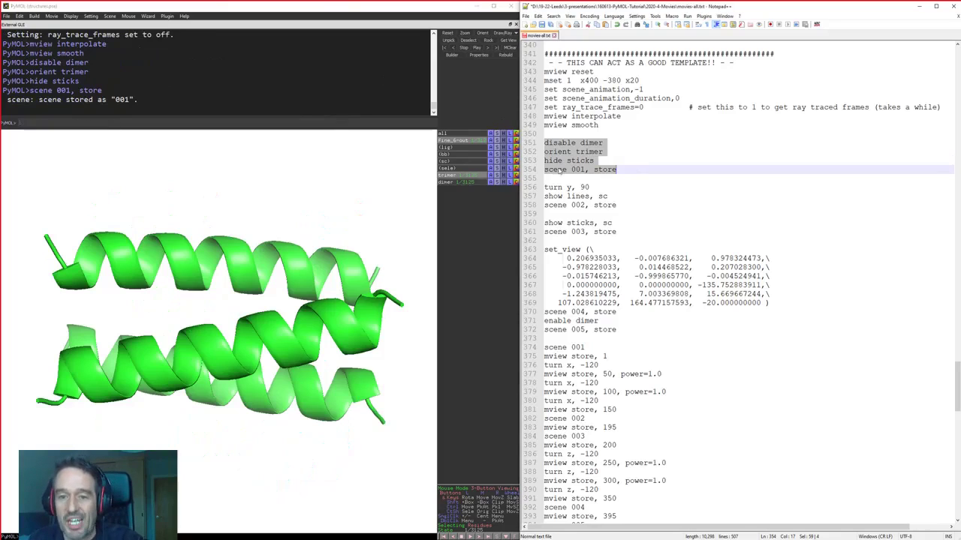
pyautogui.moveTo(545, 170); pyautogui.dragTo(630, 171)
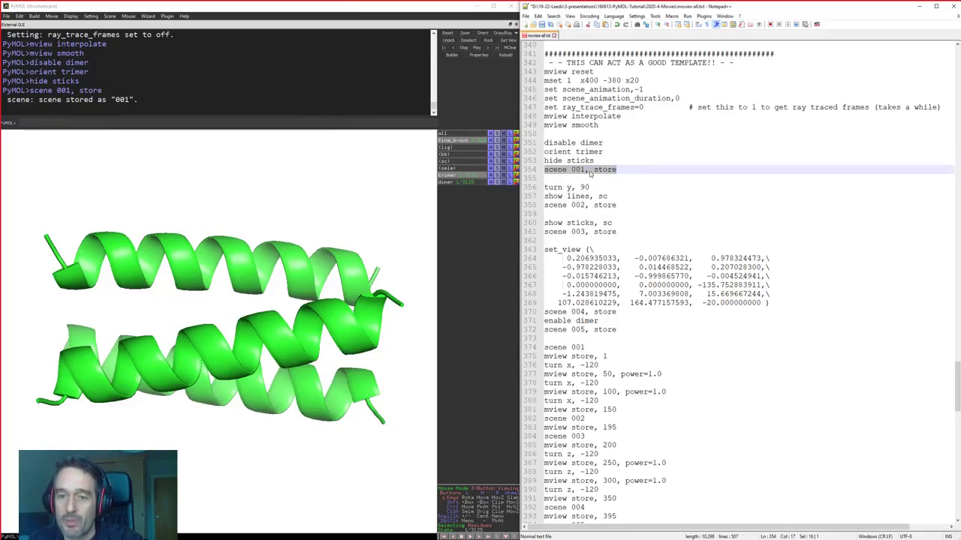
pyautogui.moveTo(545, 171); pyautogui.dragTo(629, 170)
pyautogui.doubleClick(577, 169)
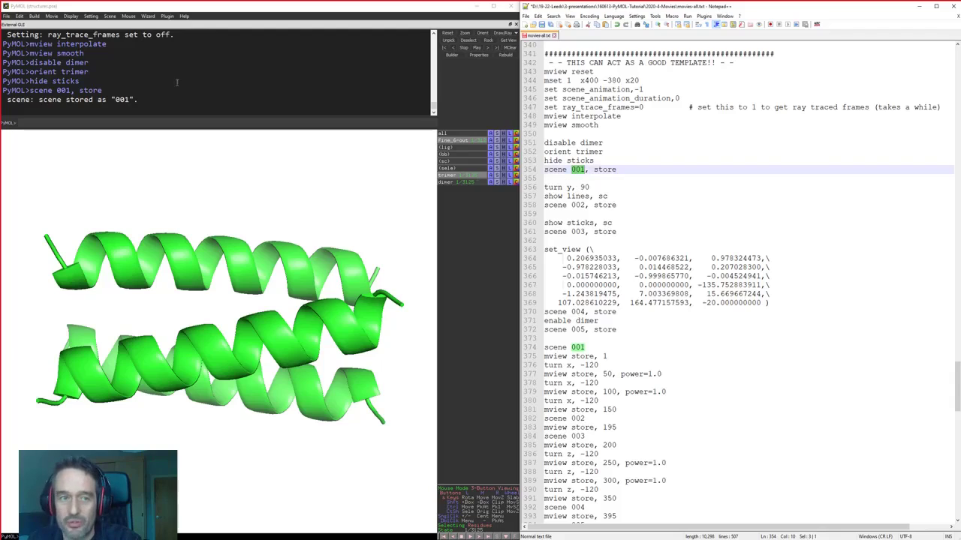
pyautogui.click(109, 15)
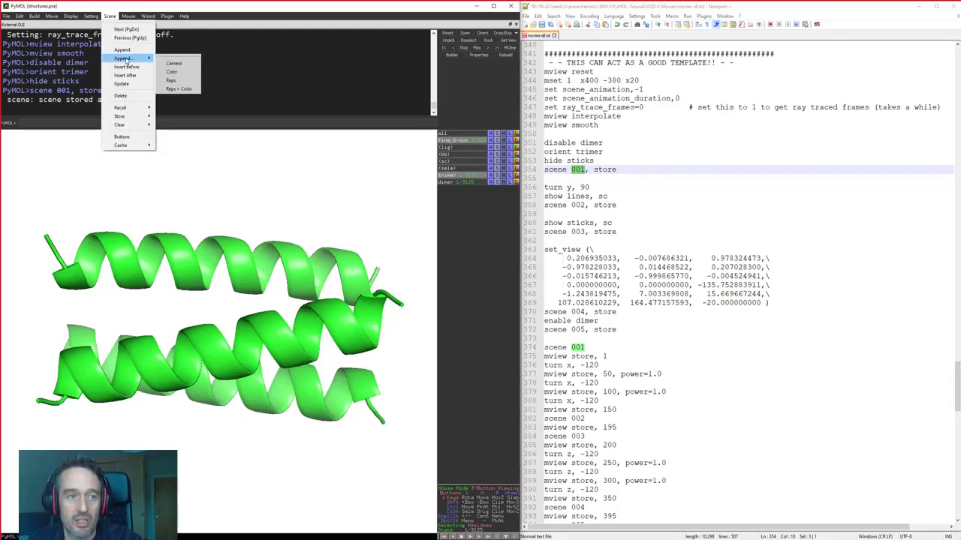
pyautogui.moveTo(140, 122)
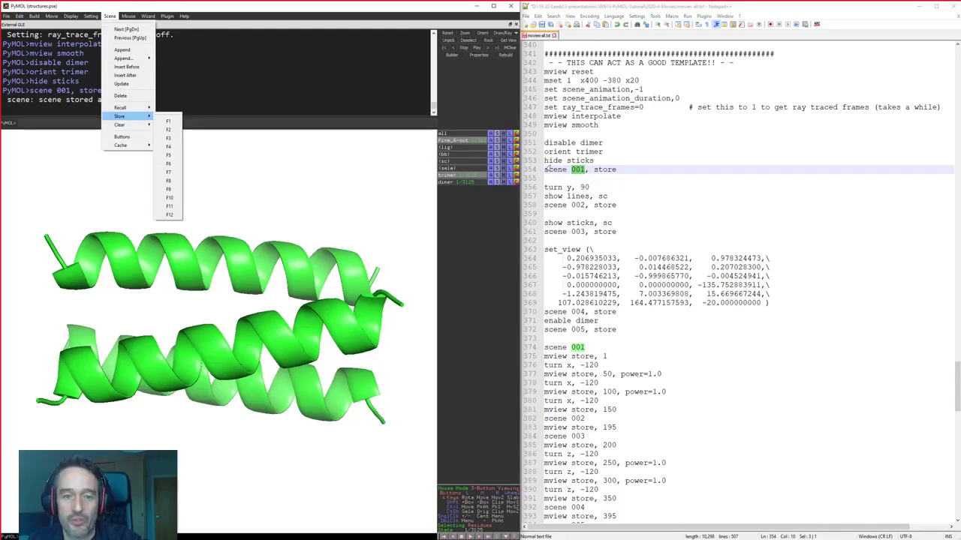
pyautogui.click(648, 177)
# Copy "turn y, 90" from the notes and run it in PyMOL to rotate the trimer view
pyautogui.moveTo(617, 170); pyautogui.dragTo(634, 187)
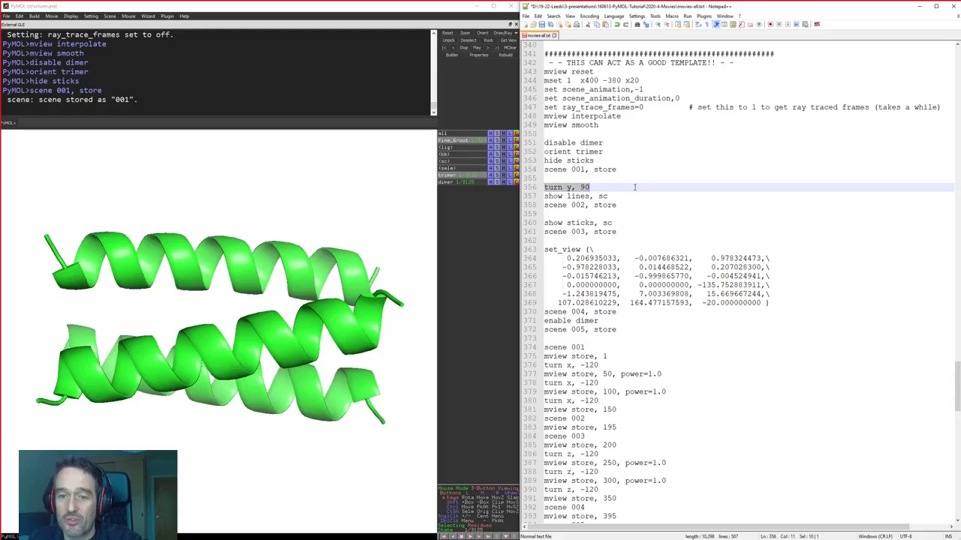
pyautogui.hotkey('ctrl', 'c')
pyautogui.click(384, 121)
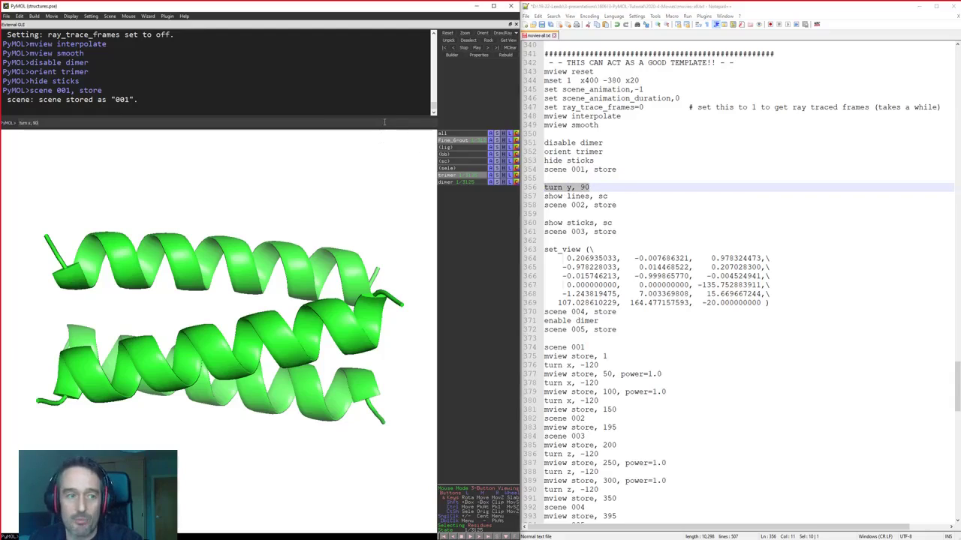
pyautogui.hotkey('ctrl', 'v')
pyautogui.press('Return')
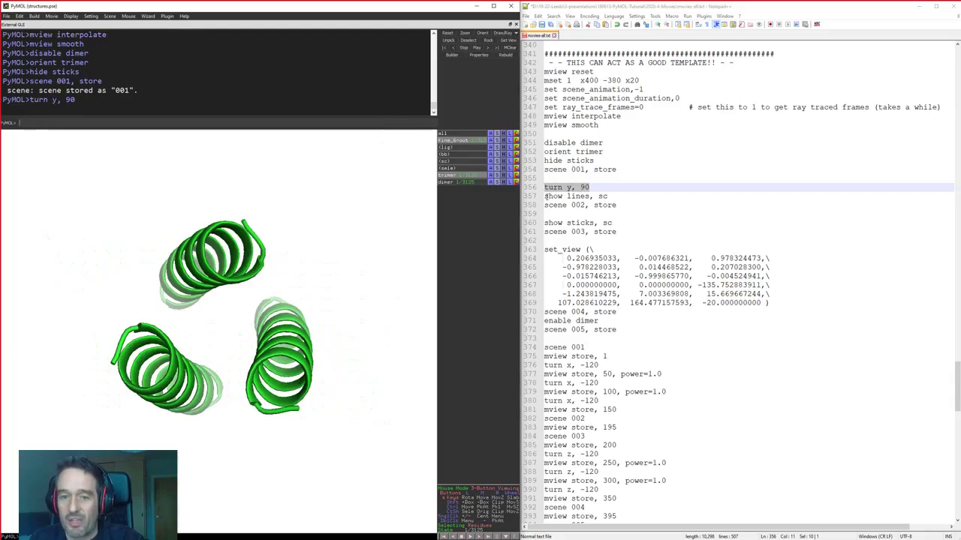
# Run "show lines, sc" from the notes in PyMOL and store the view with "scene 002, store"
pyautogui.moveTo(544, 196); pyautogui.dragTo(640, 195)
pyautogui.hotkey('ctrl', 'c')
pyautogui.click(355, 123)
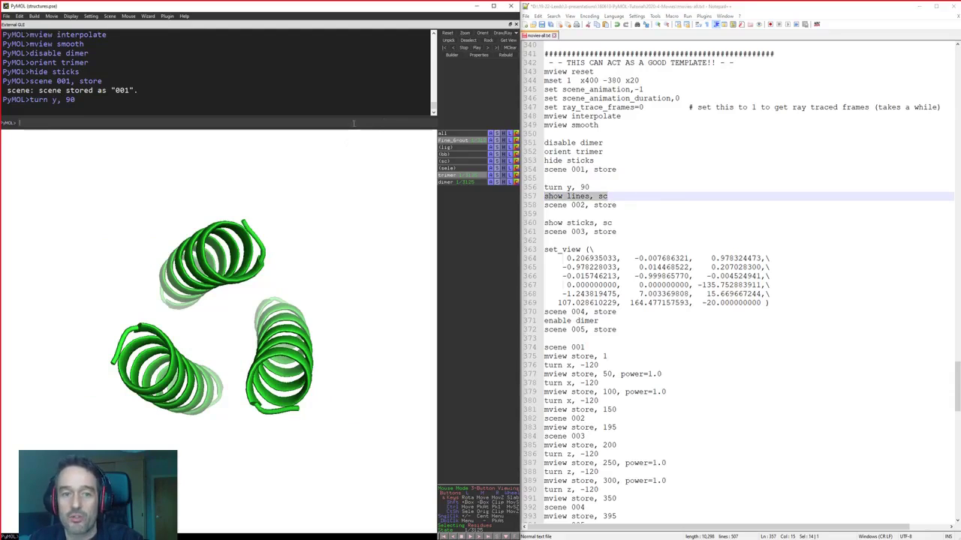
pyautogui.hotkey('ctrl', 'v')
pyautogui.press('Return')
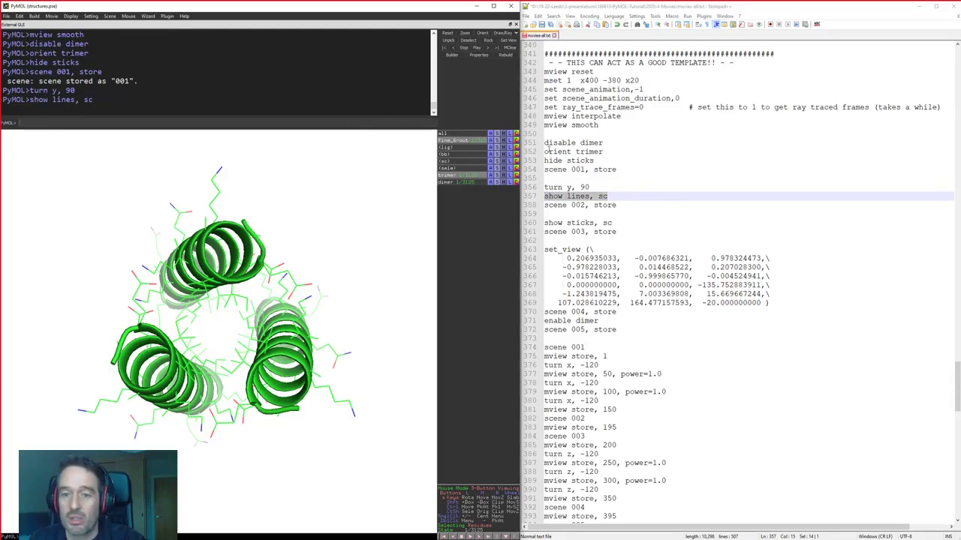
pyautogui.moveTo(619, 205); pyautogui.dragTo(533, 210)
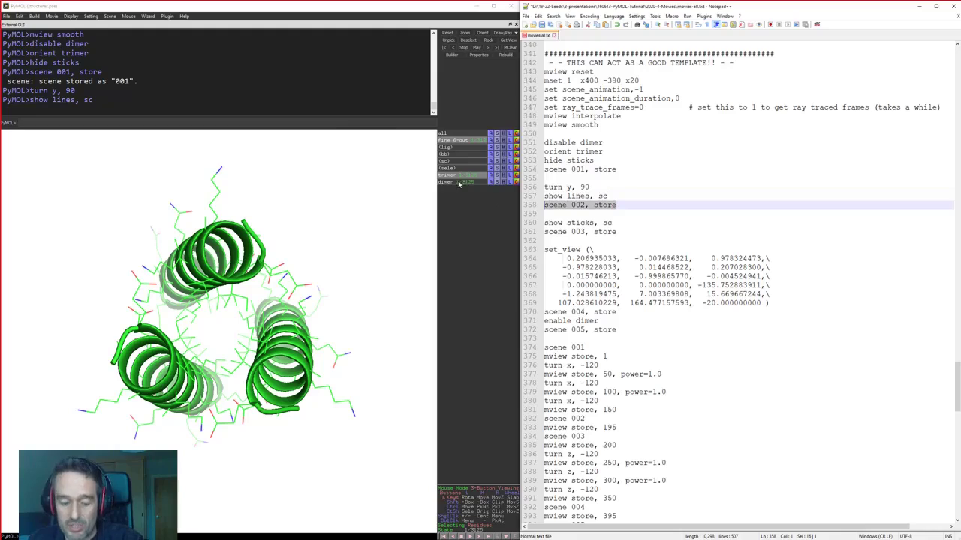
pyautogui.click(341, 121)
pyautogui.hotkey('ctrl', 'v')
pyautogui.press('Return')
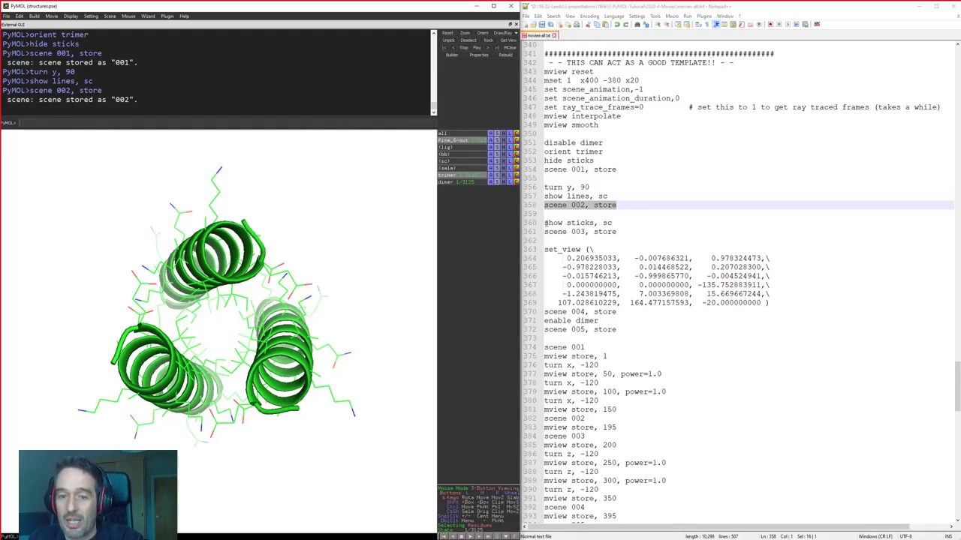
# Run "show sticks, sc" from the notes in PyMOL and store the view with "scene 003, store"
pyautogui.moveTo(544, 223); pyautogui.dragTo(624, 223)
pyautogui.hotkey('ctrl', 'c')
pyautogui.click(397, 122)
pyautogui.hotkey('ctrl', 'v')
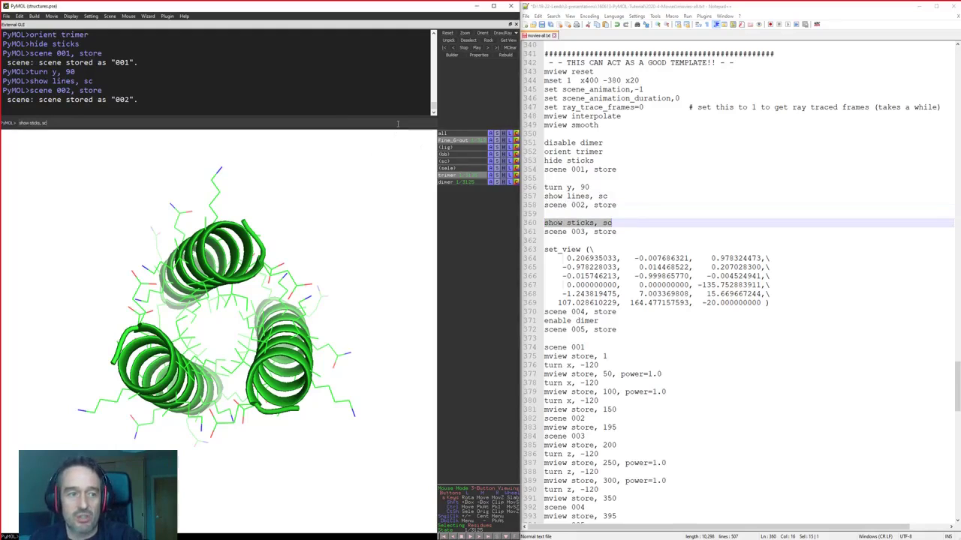
pyautogui.press('Return')
pyautogui.moveTo(615, 233); pyautogui.dragTo(545, 232)
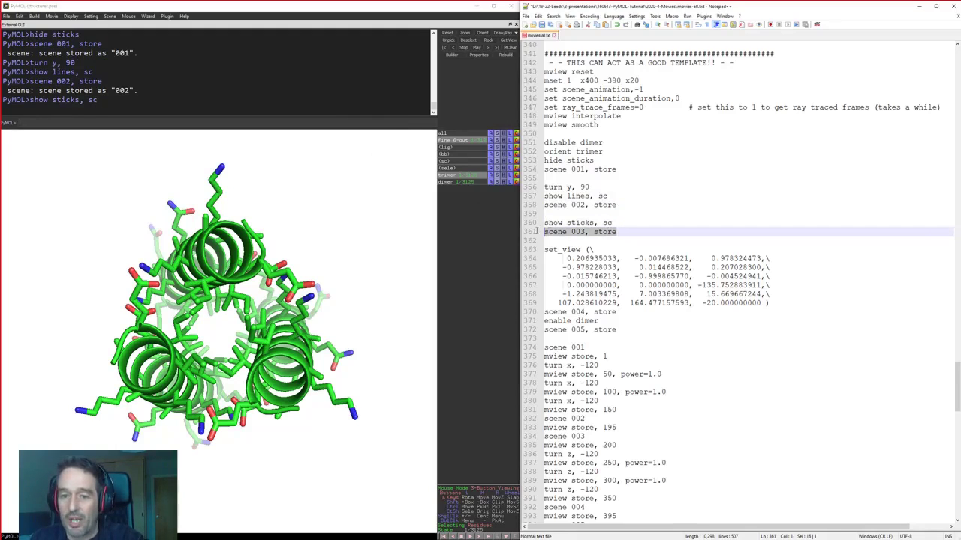
pyautogui.hotkey('ctrl', 'c')
pyautogui.click(391, 123)
pyautogui.hotkey('ctrl', 'v')
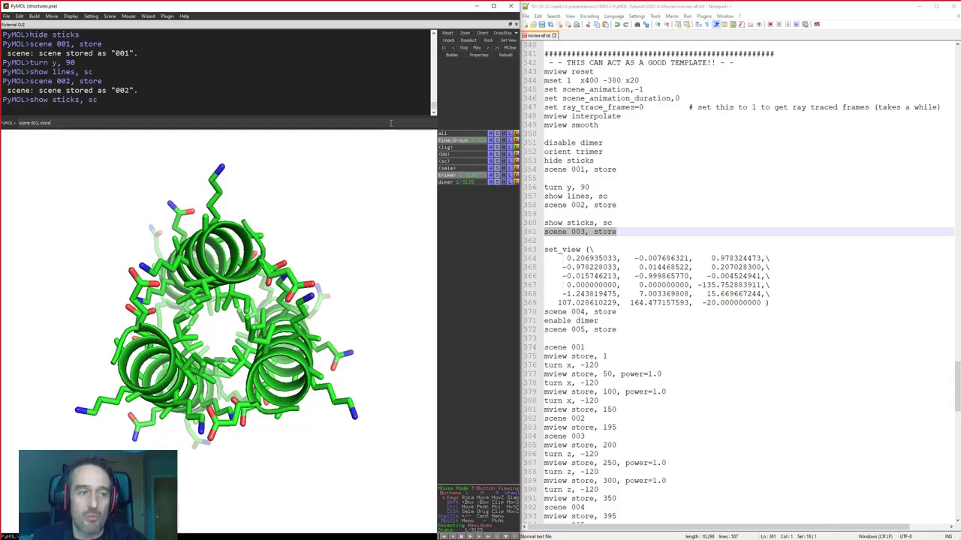
pyautogui.press('Return')
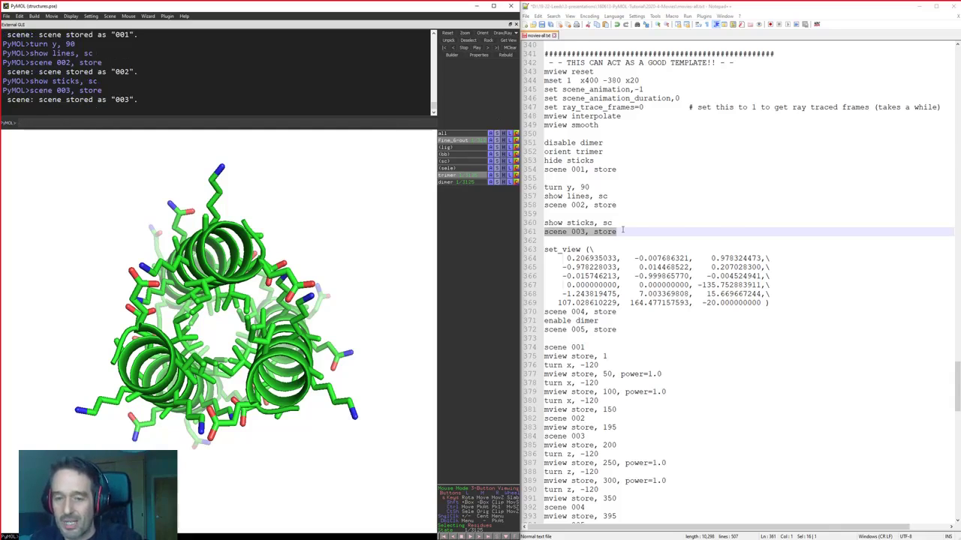
# Copy the complete "set_view" matrix from the notes, run it in PyMOL, and highlight the command name in the notes
pyautogui.scroll(-3, 623, 230)
pyautogui.moveTo(545, 169); pyautogui.dragTo(848, 218)
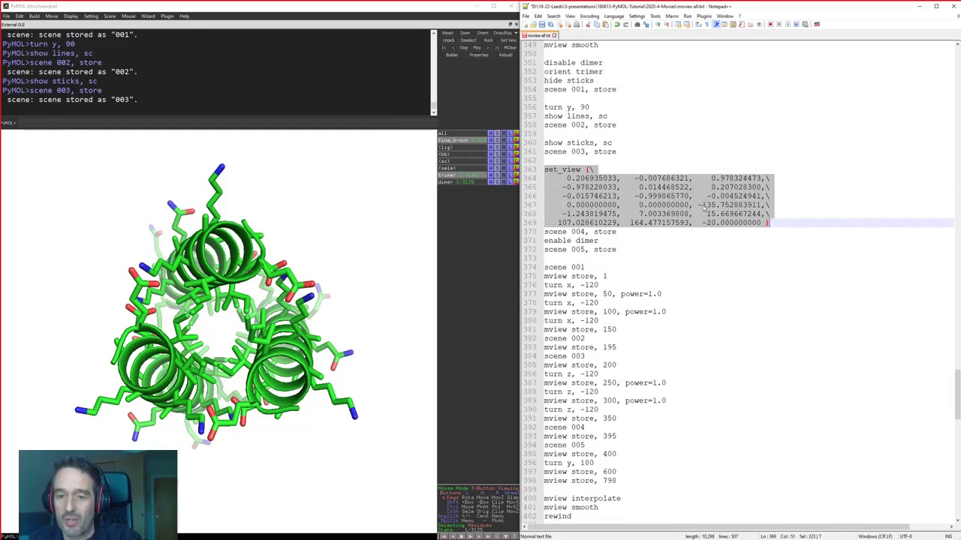
pyautogui.click(410, 120)
pyautogui.hotkey('ctrl', 'v')
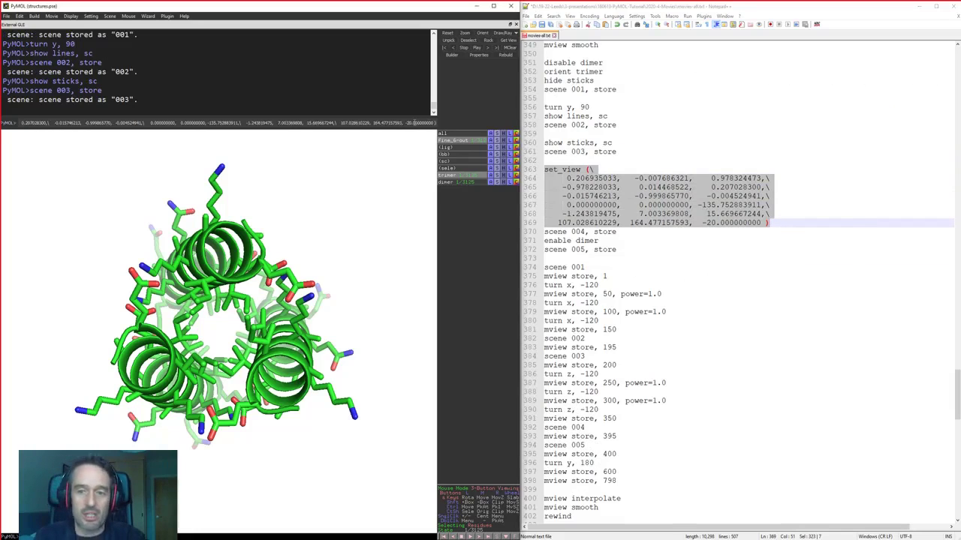
pyautogui.press('Return')
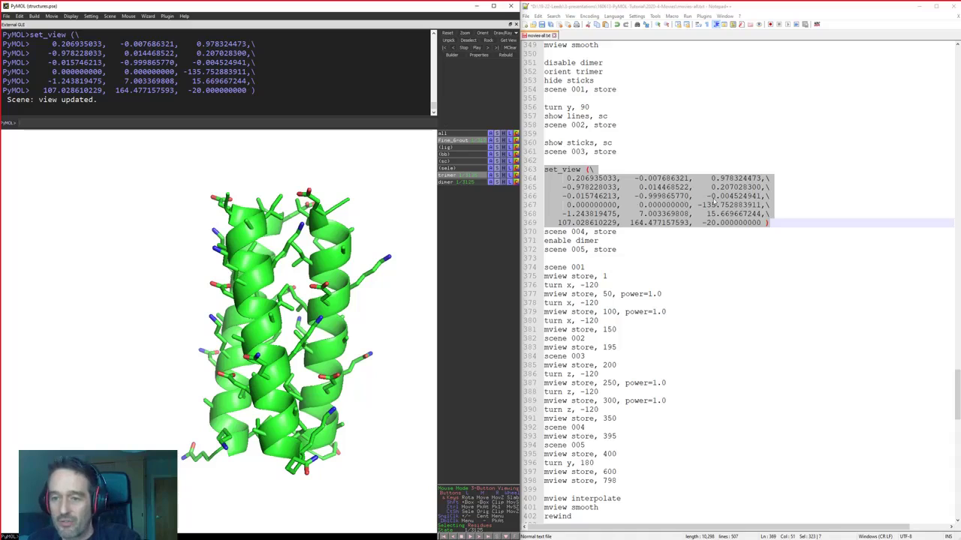
pyautogui.click(732, 204)
pyautogui.moveTo(544, 170); pyautogui.dragTo(583, 170)
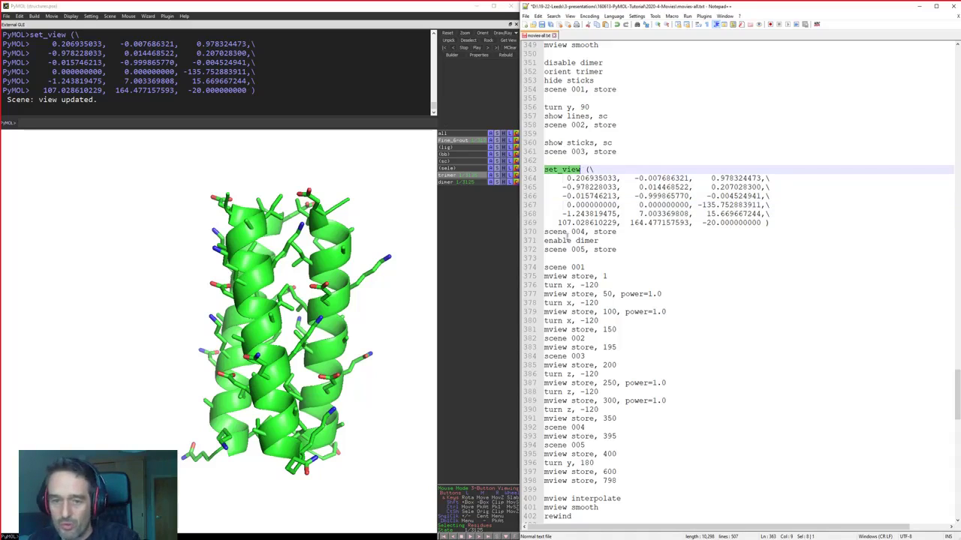
# Copy "scene 004, store" from the notes and run it in PyMOL to store the upright trimer view
pyautogui.moveTo(542, 232); pyautogui.dragTo(622, 233)
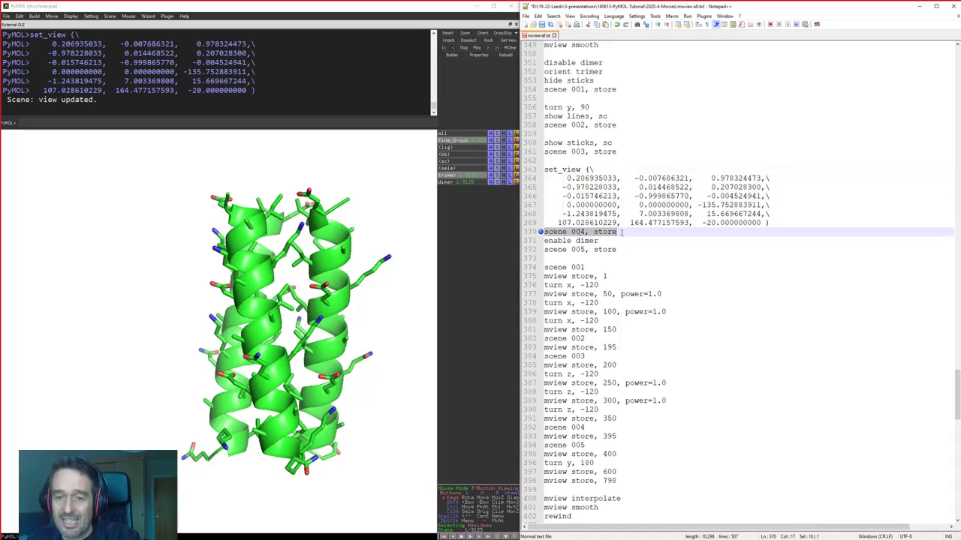
pyautogui.hotkey('ctrl', 'c')
pyautogui.click(364, 125)
pyautogui.hotkey('ctrl', 'v')
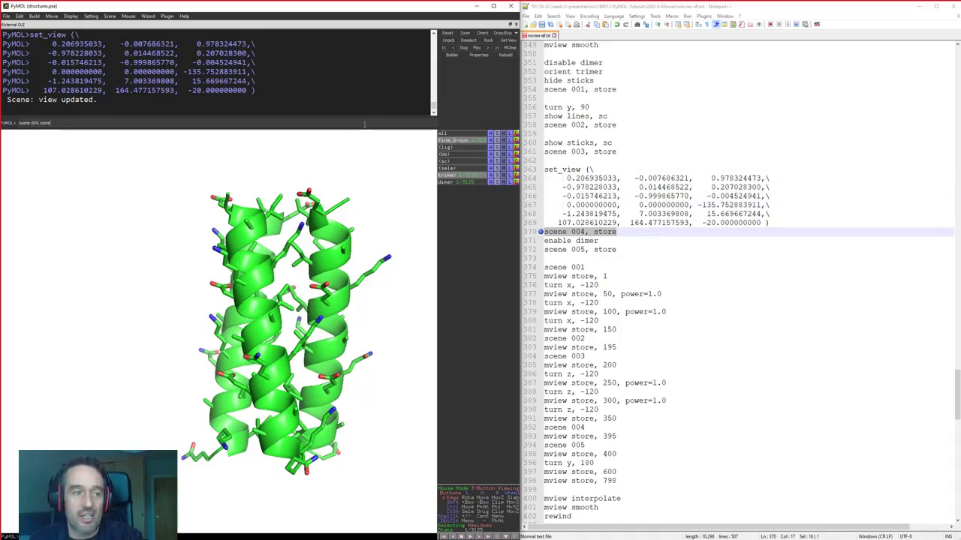
pyautogui.press('Return')
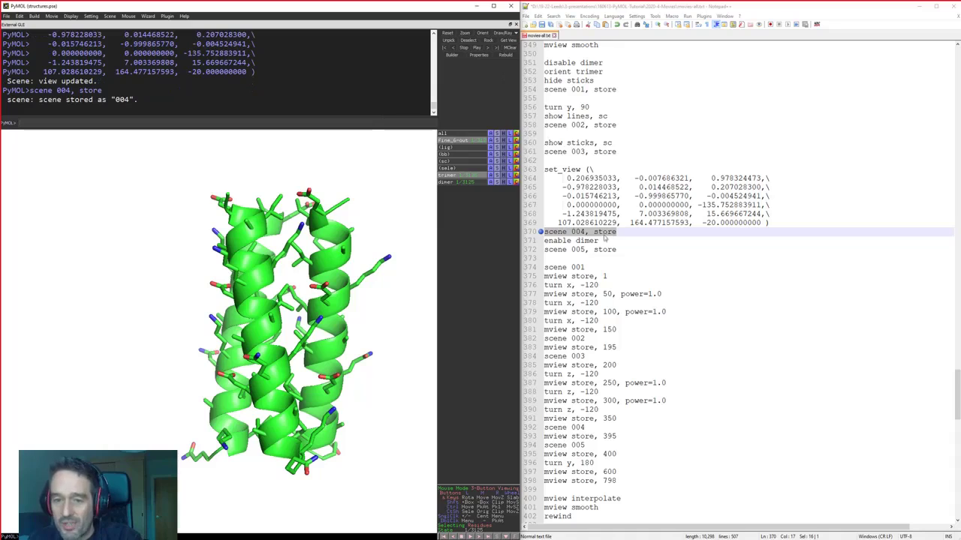
# Run "enable dimer" from the notes in PyMOL and store the combined view with "scene 005, store"
pyautogui.moveTo(601, 240); pyautogui.dragTo(544, 241)
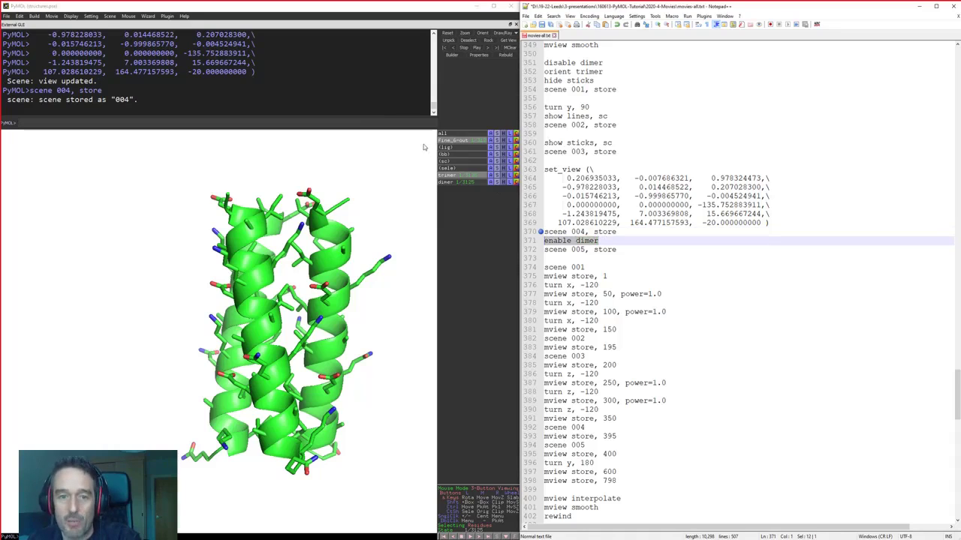
pyautogui.hotkey('ctrl', 'c')
pyautogui.click(422, 123)
pyautogui.hotkey('ctrl', 'v')
pyautogui.press('Return')
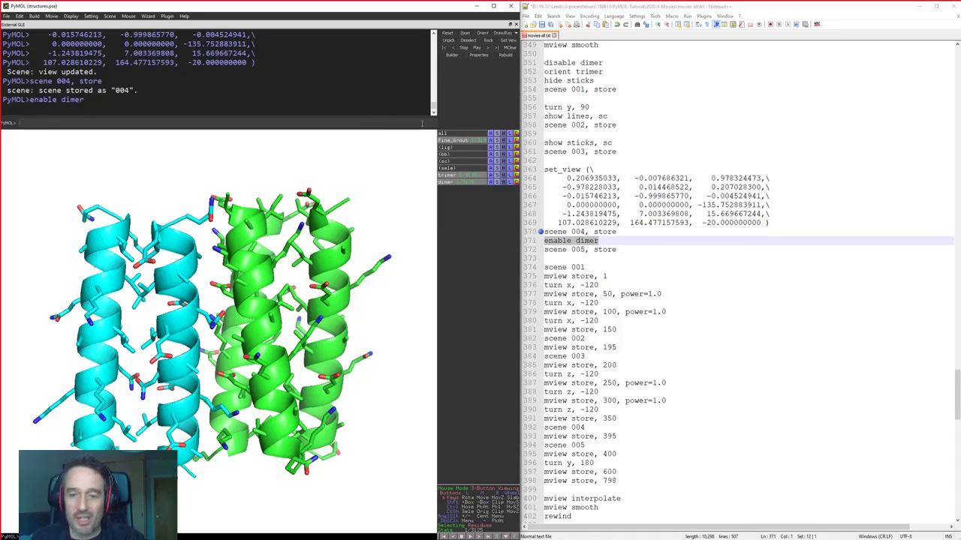
pyautogui.moveTo(617, 250); pyautogui.dragTo(544, 250)
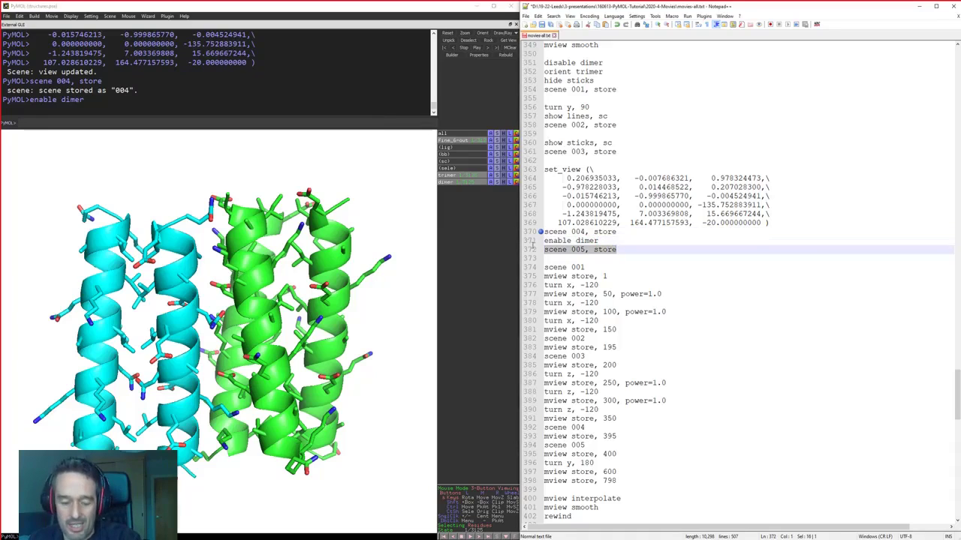
pyautogui.hotkey('ctrl', 'c')
pyautogui.click(400, 124)
pyautogui.hotkey('ctrl', 'v')
pyautogui.press('Return')
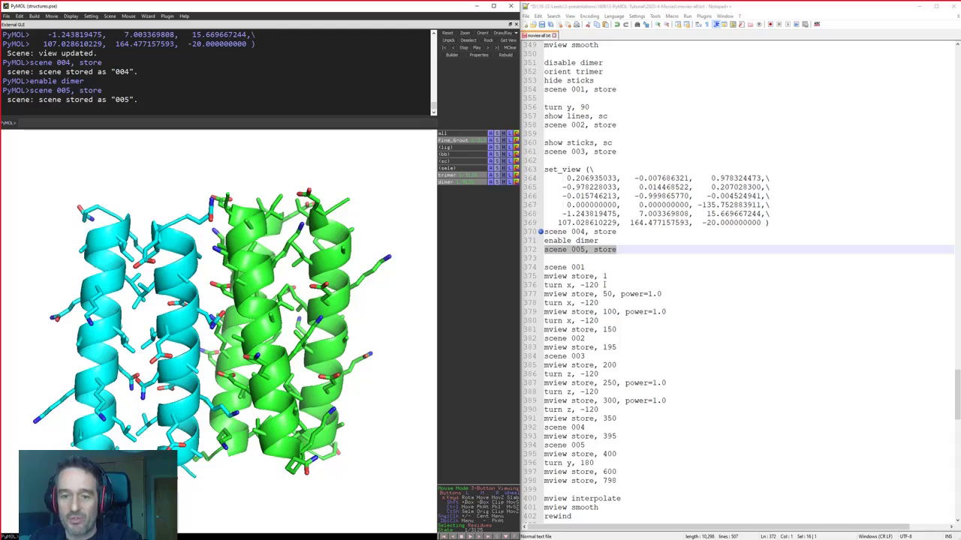
# Recall scenes 001 and 002 in PyMOL with the "scene" command to check the stored views
pyautogui.moveTo(584, 267); pyautogui.dragTo(539, 267)
pyautogui.hotkey('ctrl', 'c')
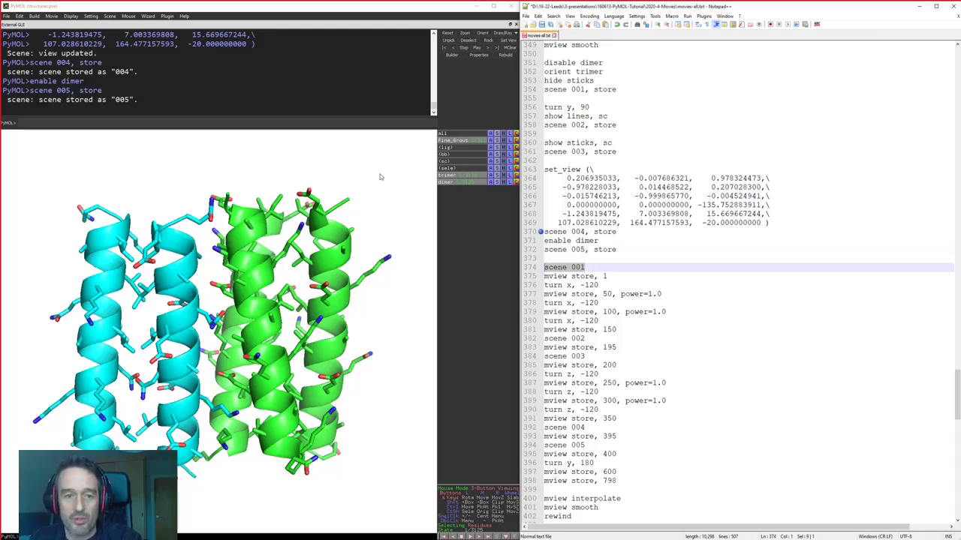
pyautogui.click(368, 123)
pyautogui.hotkey('ctrl', 'v')
pyautogui.press('Return')
pyautogui.press('Up')
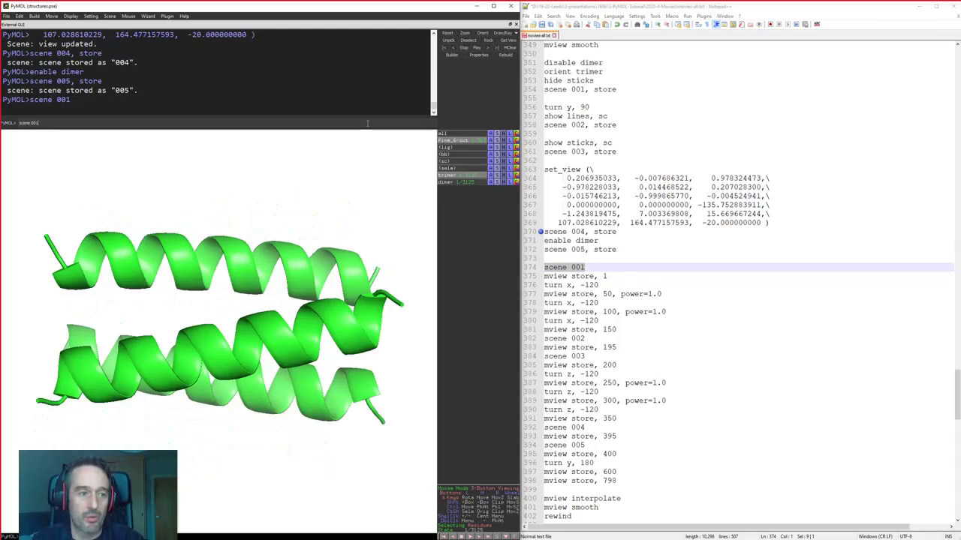
pyautogui.press('BackSpace')
pyautogui.write('2')
pyautogui.press('Return')
# Recall scenes 003, 004 and 005 in turn by editing the number in the previous scene command
pyautogui.press('Up')
pyautogui.press('BackSpace')
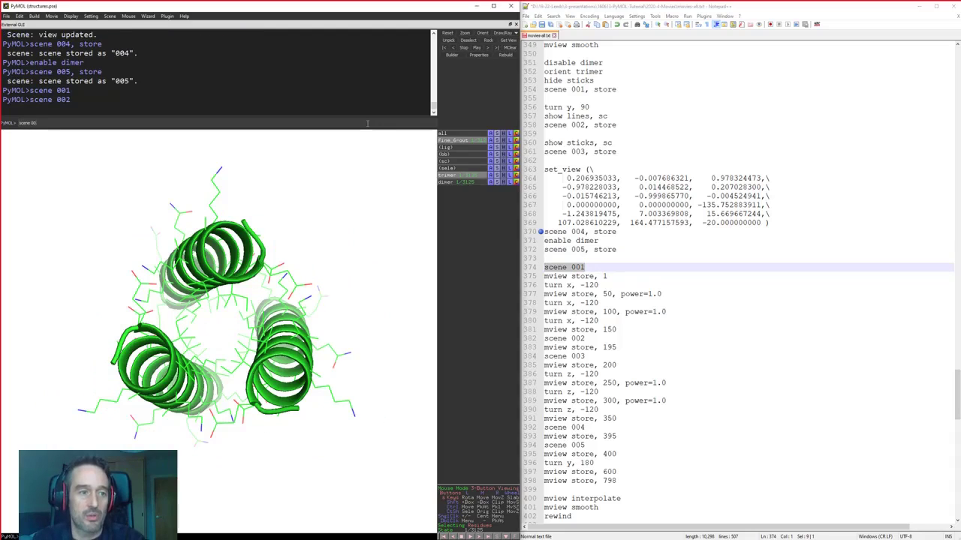
pyautogui.press('Return')
pyautogui.press('Up')
pyautogui.press('BackSpace')
pyautogui.write('4')
pyautogui.press('Return')
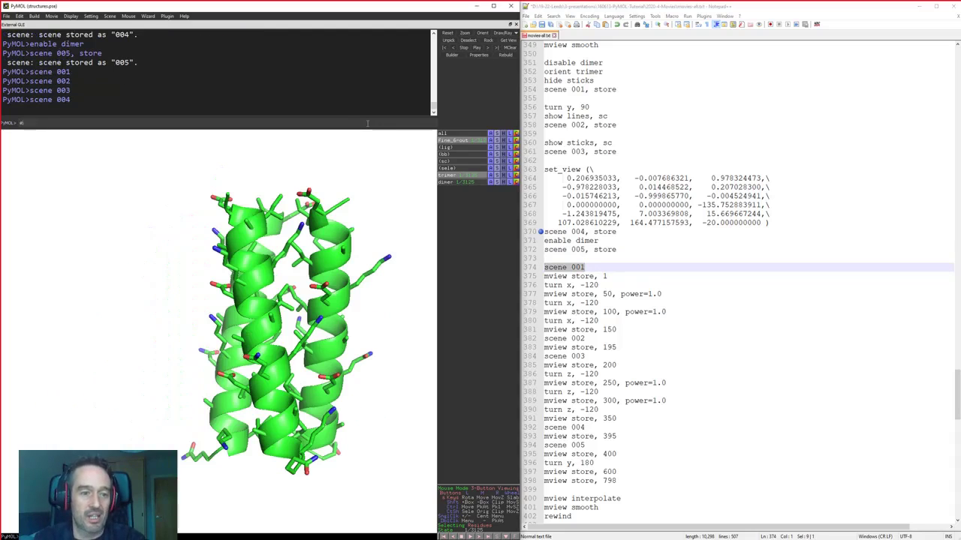
pyautogui.press('Up')
pyautogui.press('BackSpace')
pyautogui.write('5')
pyautogui.press('Return')
# Examine the "mset" line and the block of scene, turn and "mview store" commands from "scene 001" through "mview store, 798" in the notes
pyautogui.click(675, 285)
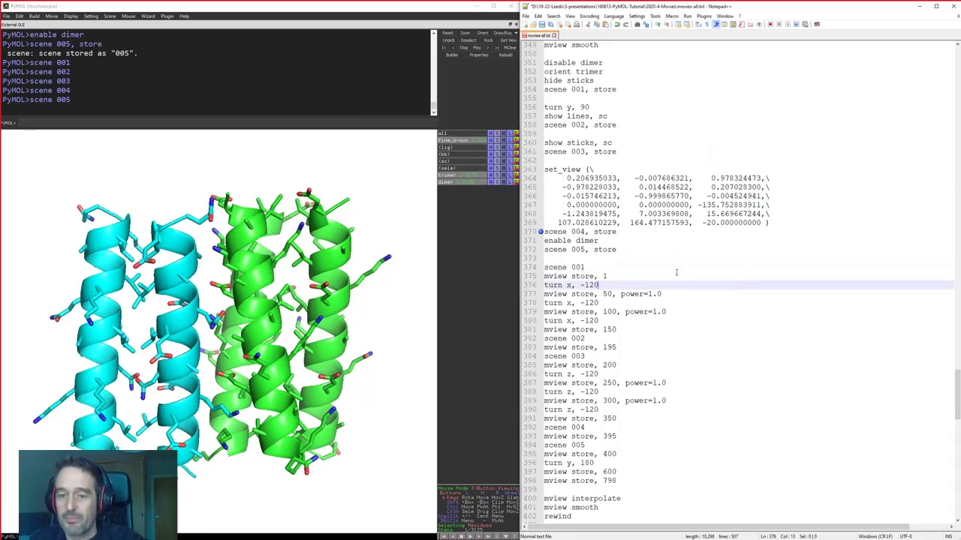
pyautogui.scroll(-4, 662, 257)
pyautogui.doubleClick(555, 170)
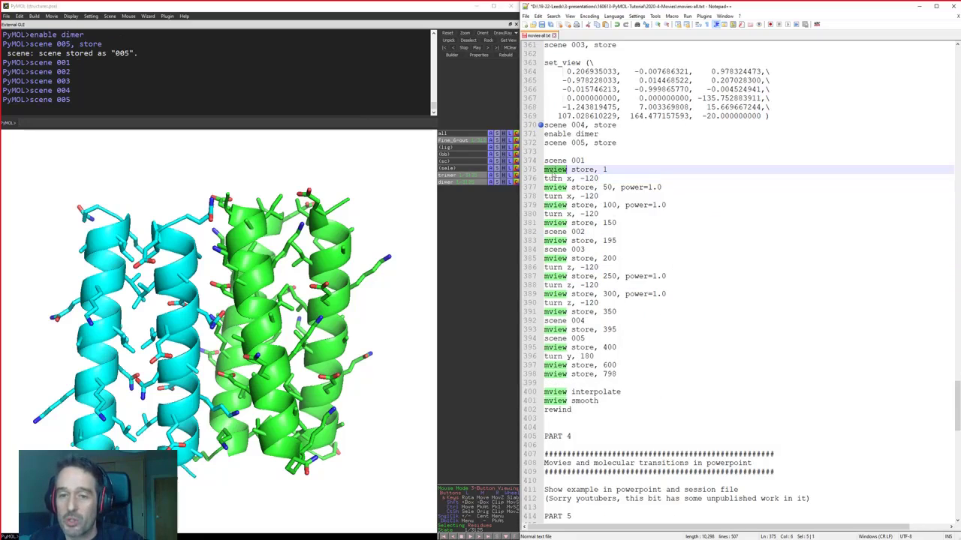
pyautogui.scroll(8, 597, 195)
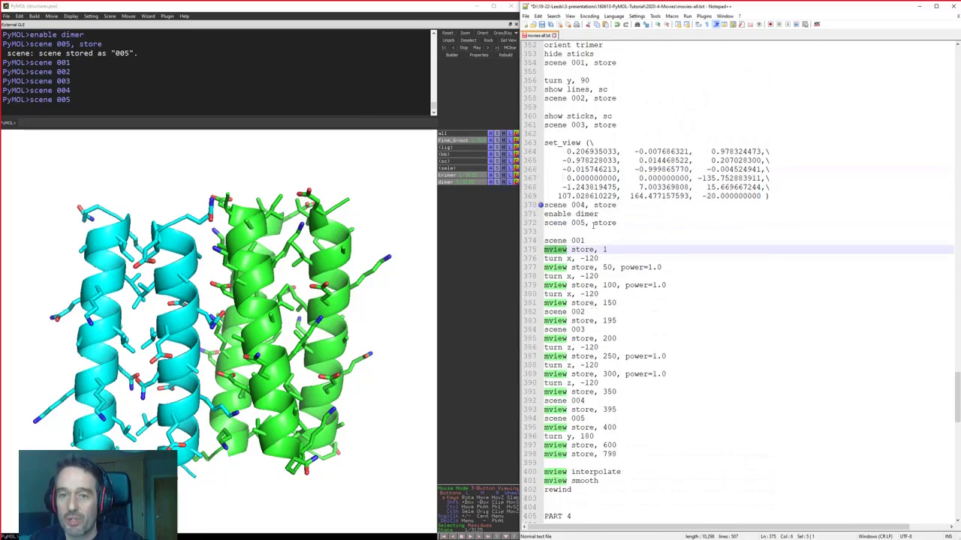
pyautogui.moveTo(643, 107); pyautogui.dragTo(540, 109)
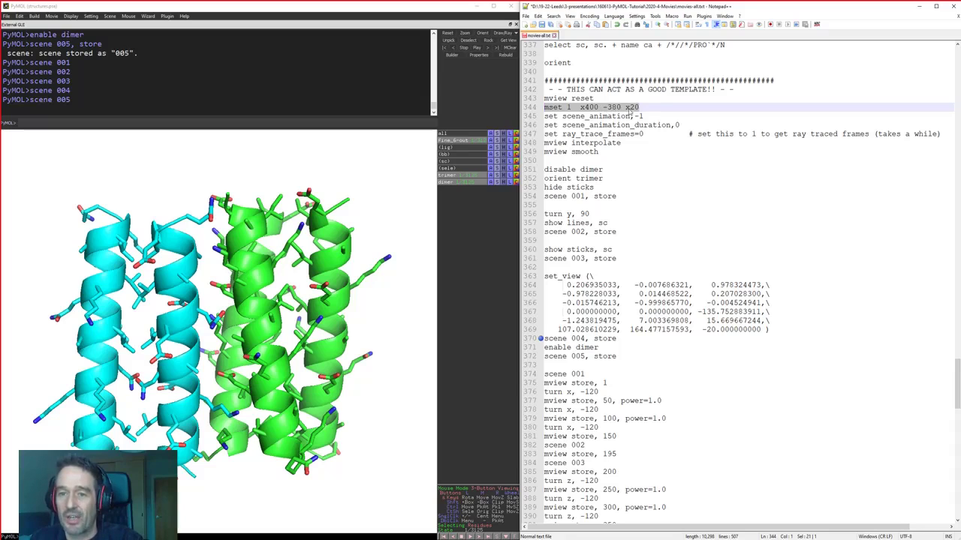
pyautogui.scroll(-2, 648, 318)
pyautogui.scroll(-6, 648, 319)
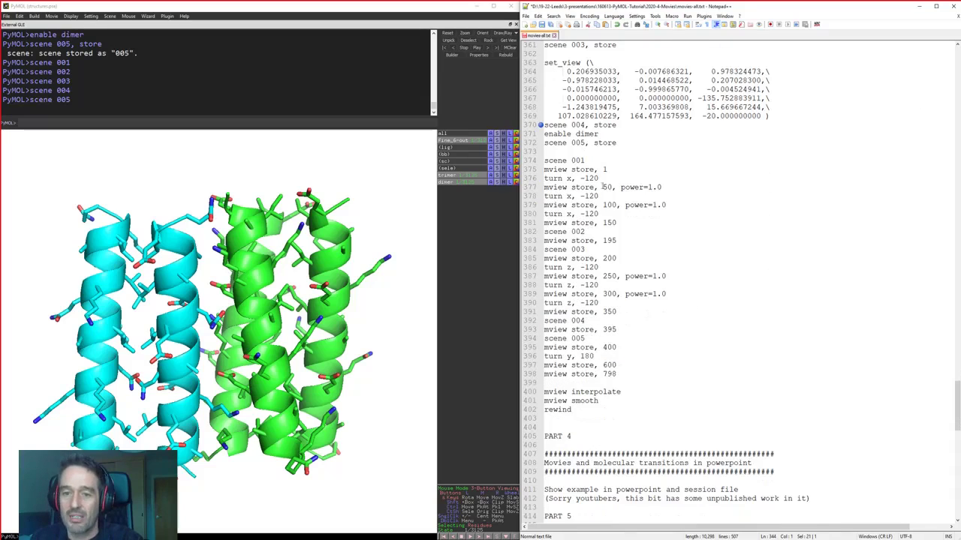
pyautogui.click(547, 160)
pyautogui.doubleClick(556, 169)
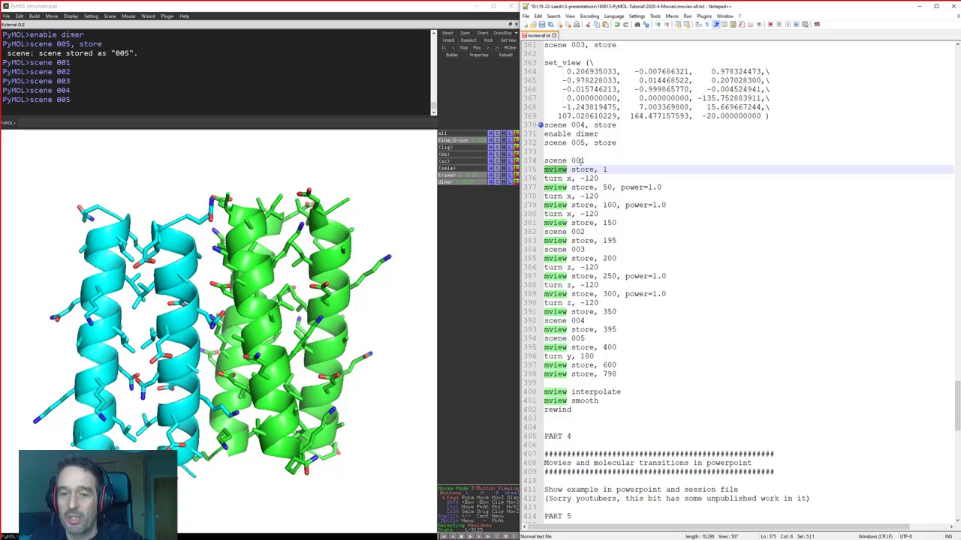
pyautogui.moveTo(582, 153); pyautogui.dragTo(635, 374)
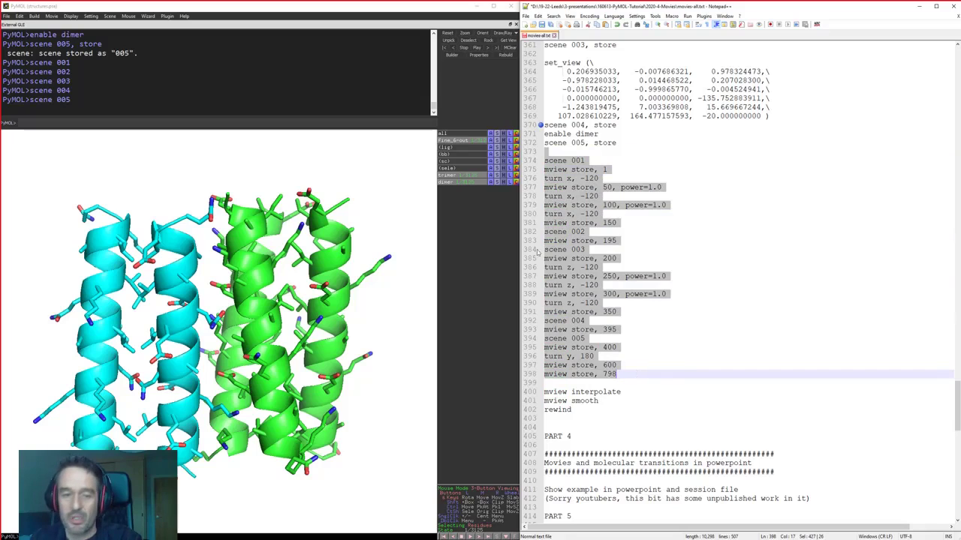
# Run the whole movie template from the notes through "rewind" in PyMOL and play the movie
pyautogui.click(380, 122)
pyautogui.hotkey('ctrl', 'v')
pyautogui.press('Return')
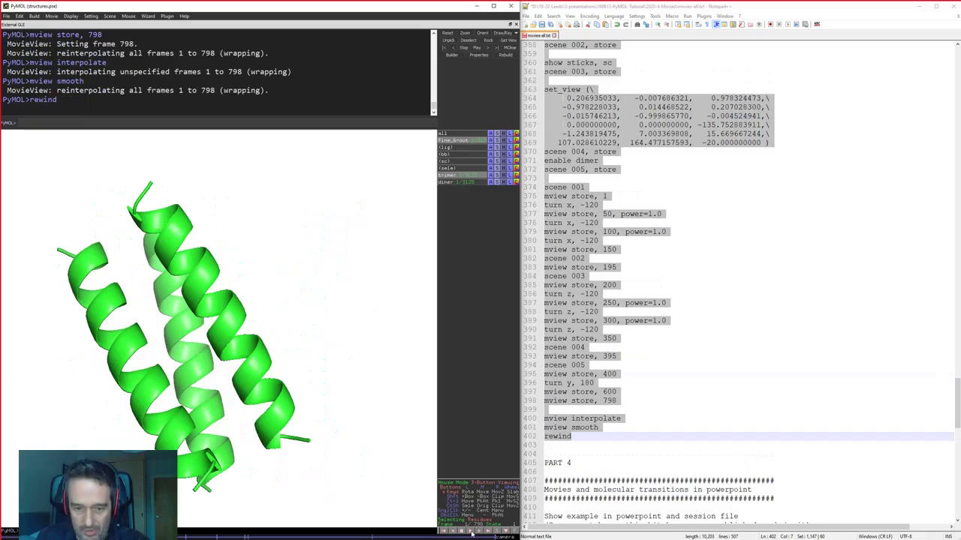
pyautogui.click(470, 532)
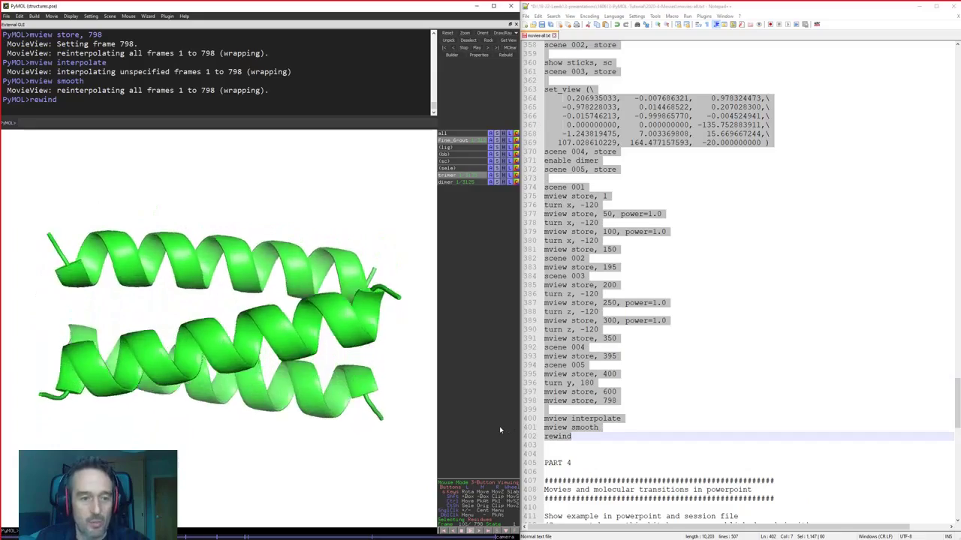
# Compare the playing movie with the turn, scene and "mview store" lines of the template in the notes
pyautogui.click(655, 226)
pyautogui.tripleClick(668, 206)
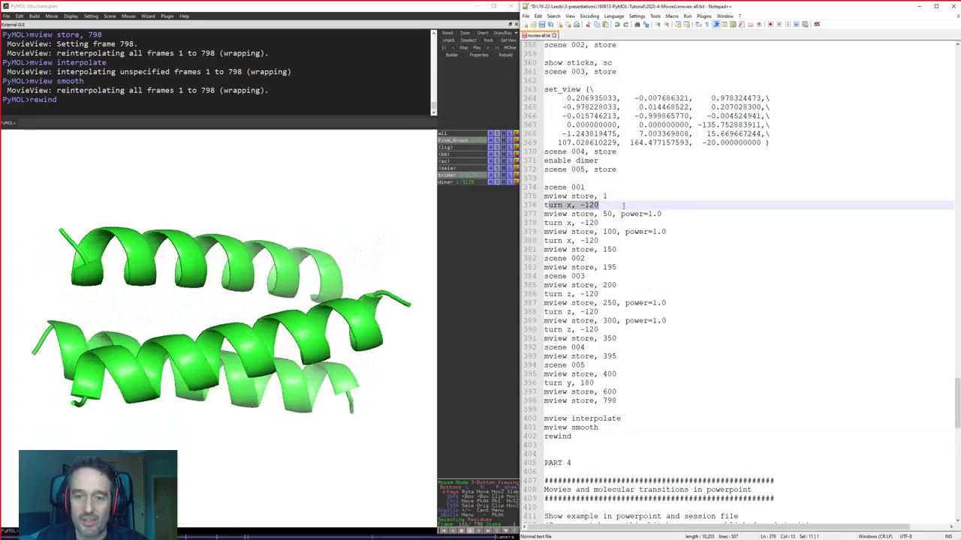
pyautogui.moveTo(667, 208); pyautogui.dragTo(684, 348)
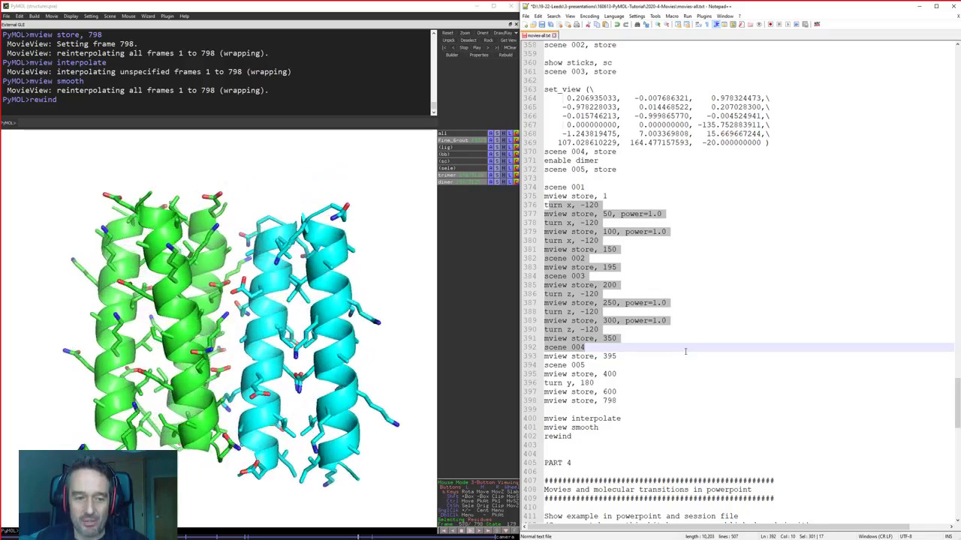
pyautogui.moveTo(684, 352); pyautogui.dragTo(686, 381)
pyautogui.moveTo(687, 267); pyautogui.dragTo(689, 392)
pyautogui.scroll(8, 631, 179)
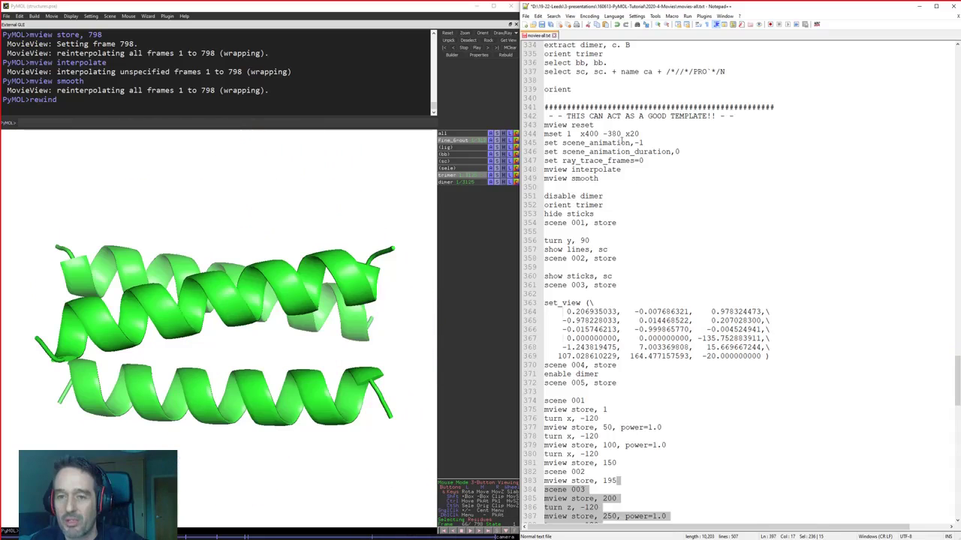
# Review the template's structure in the notes: the setup lines with "mset", the scene-storing block and the "mview store" block through "rewind"
pyautogui.click(607, 116)
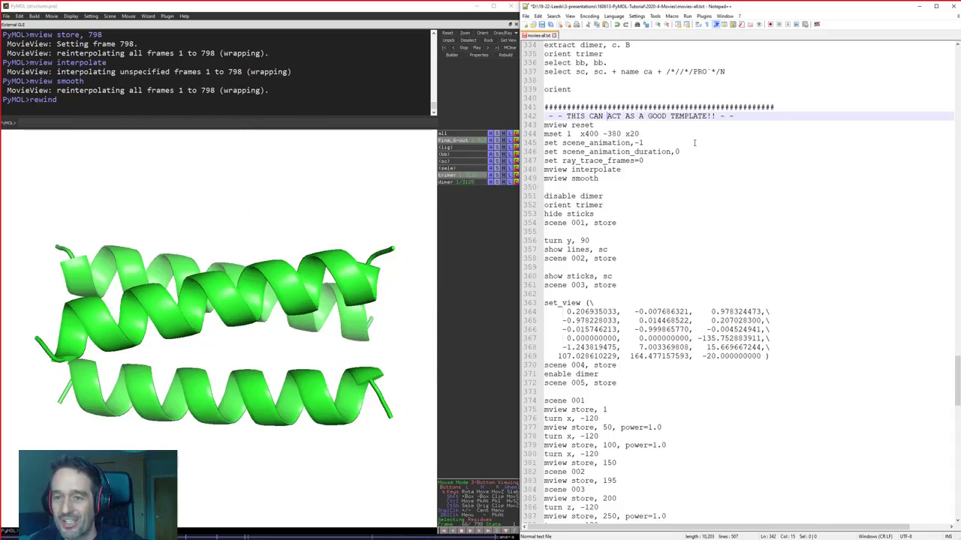
pyautogui.scroll(-2, 694, 143)
pyautogui.scroll(2, 695, 143)
pyautogui.moveTo(544, 125); pyautogui.dragTo(676, 241)
pyautogui.click(705, 267)
pyautogui.scroll(-9, 732, 278)
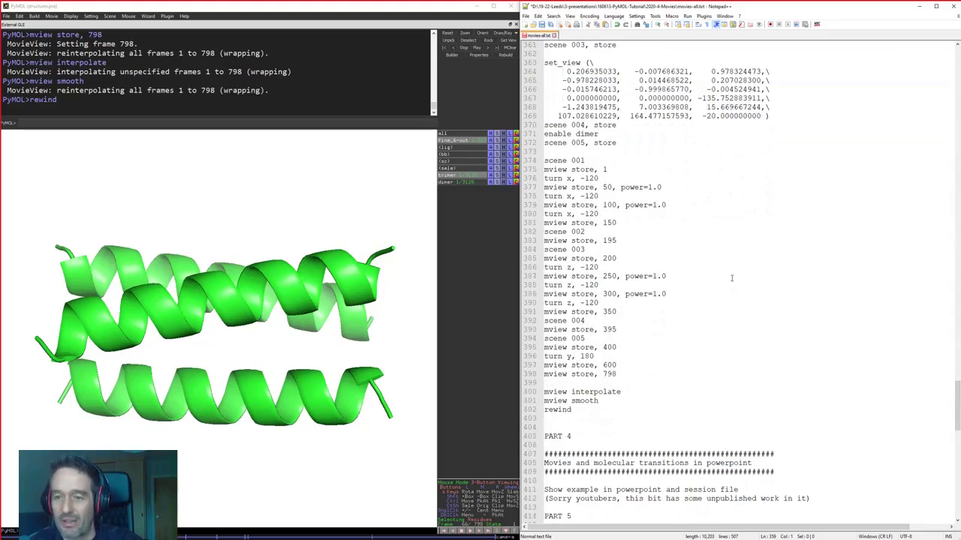
pyautogui.scroll(8, 626, 194)
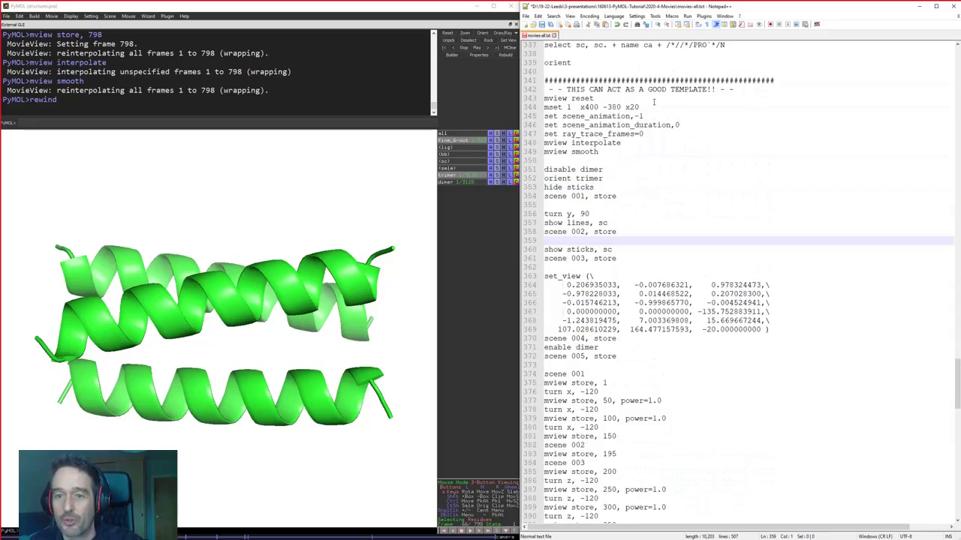
pyautogui.moveTo(639, 107); pyautogui.dragTo(478, 107)
pyautogui.scroll(-8, 530, 182)
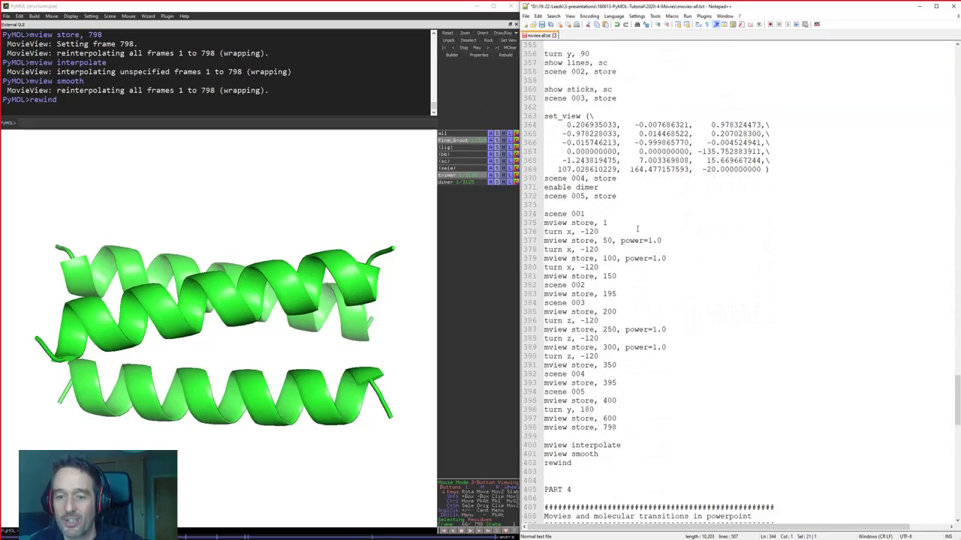
pyautogui.scroll(6, 544, 150)
pyautogui.moveTo(544, 107); pyautogui.dragTo(573, 223)
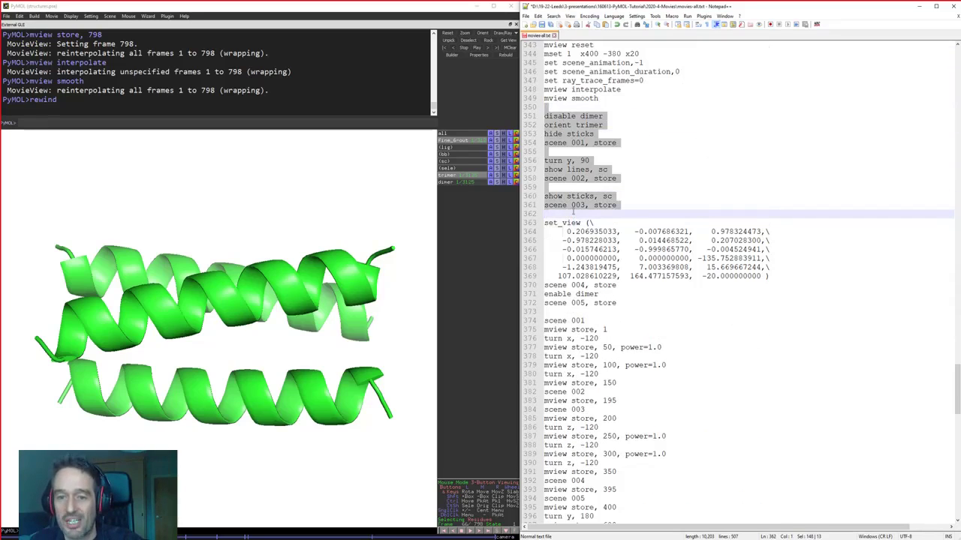
pyautogui.scroll(-5, 593, 188)
pyautogui.moveTo(580, 177); pyautogui.dragTo(608, 441)
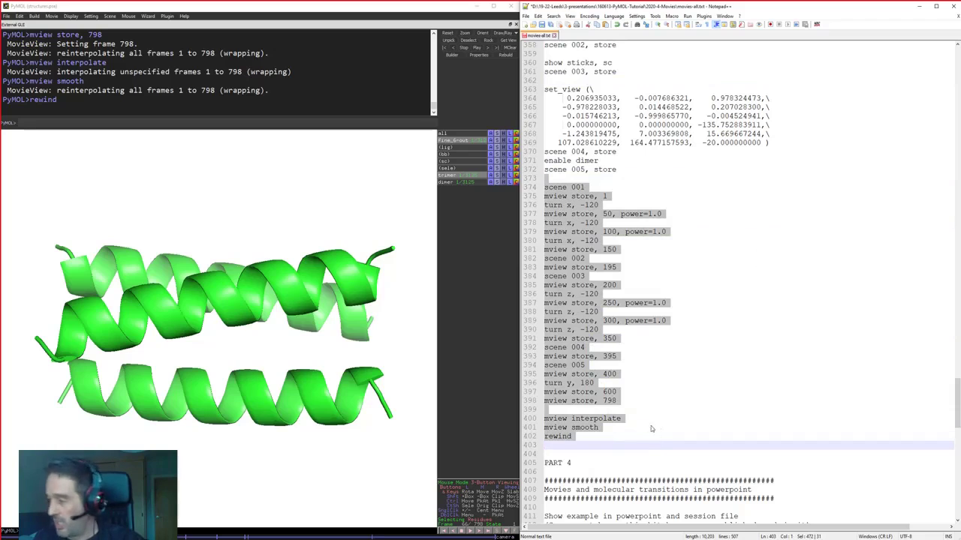
# Read the Part 4 heading on molecular transitions in PowerPoint and revisit the template's set_view block and "scene 001" line
pyautogui.scroll(-12, 650, 429)
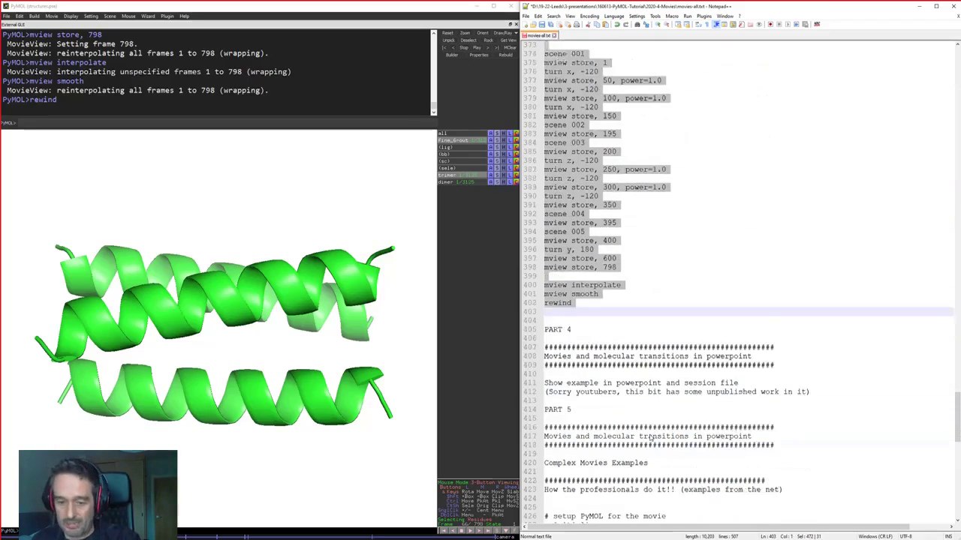
pyautogui.moveTo(548, 171); pyautogui.dragTo(779, 169)
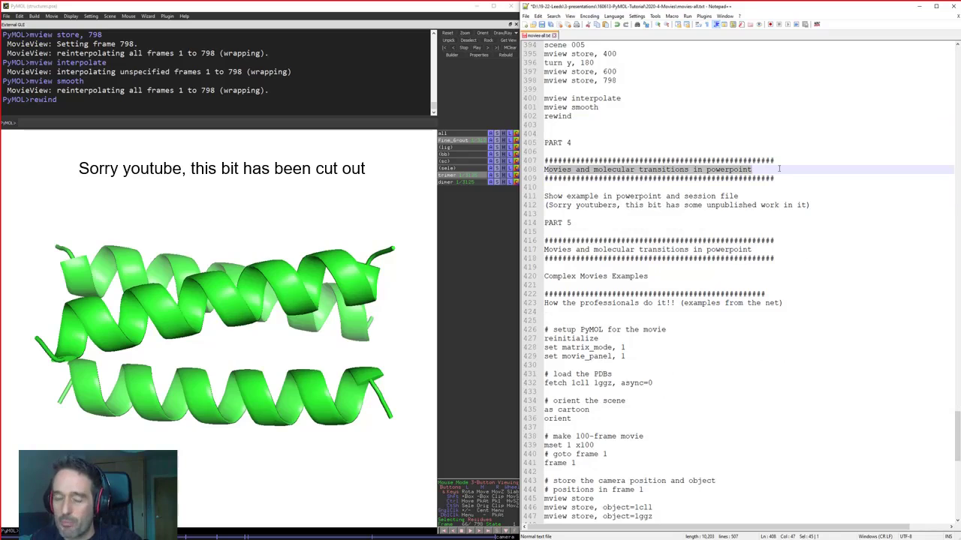
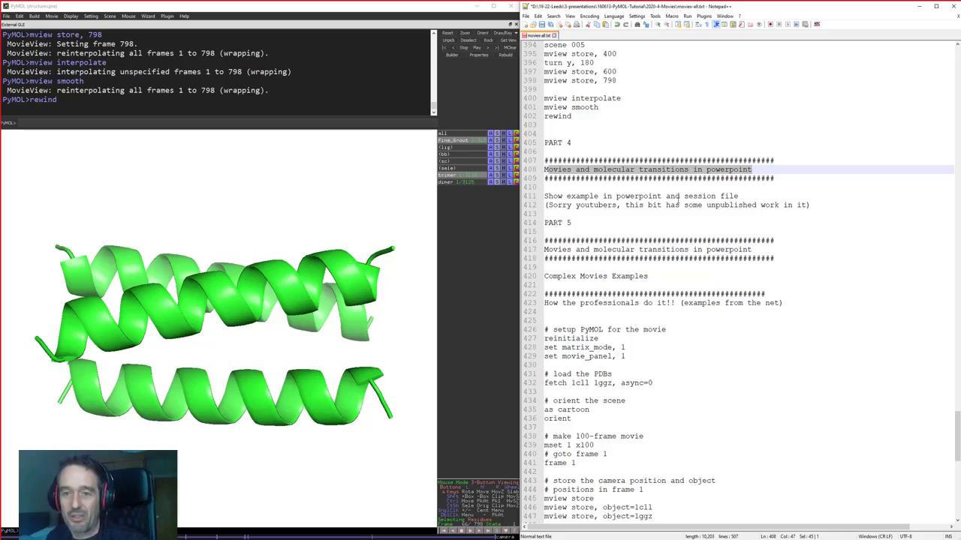
pyautogui.scroll(12, 679, 199)
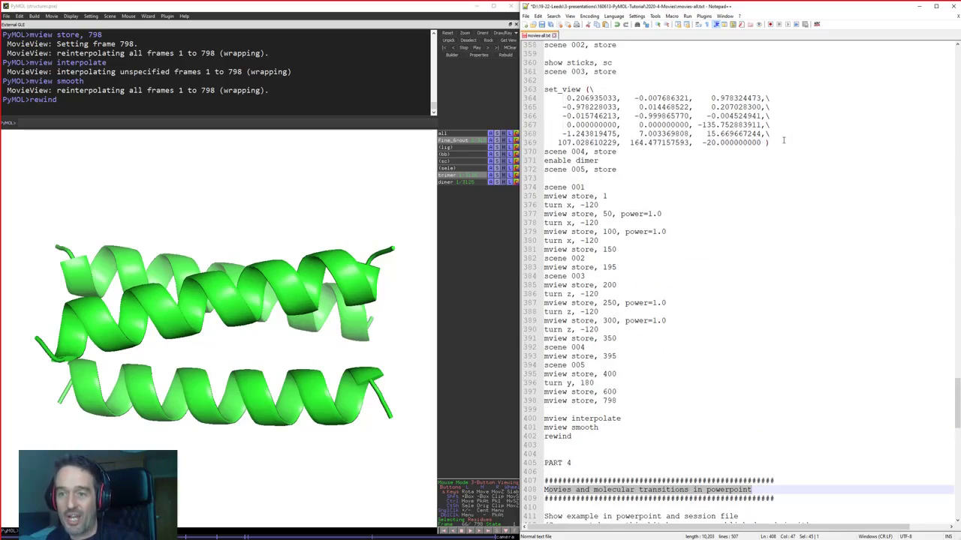
pyautogui.moveTo(783, 140); pyautogui.dragTo(524, 89)
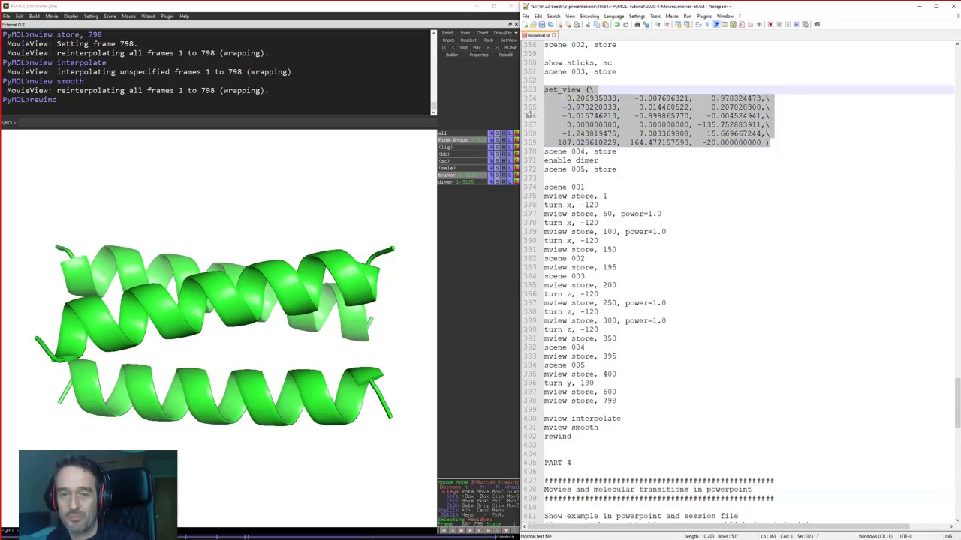
pyautogui.scroll(-1, 630, 267)
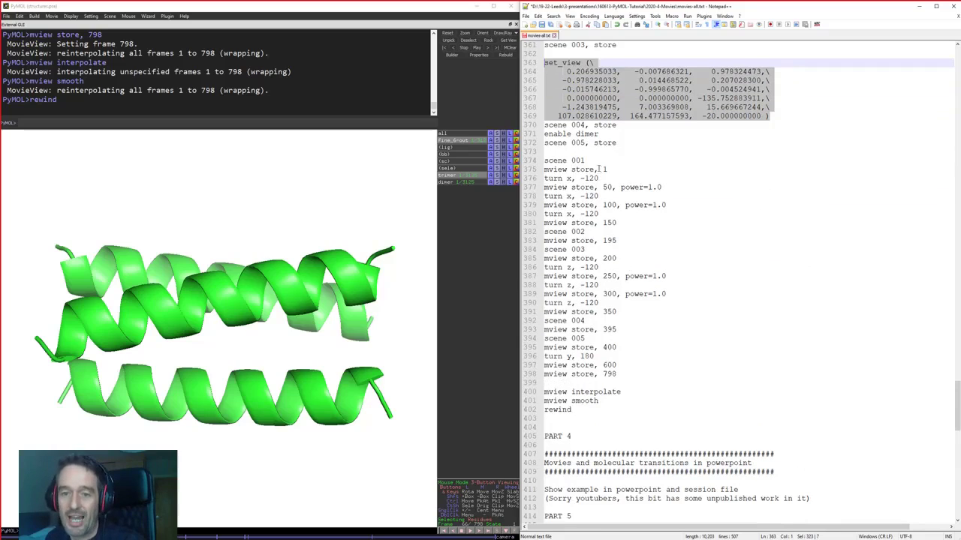
pyautogui.moveTo(600, 160); pyautogui.dragTo(524, 161)
pyautogui.scroll(-4, 604, 383)
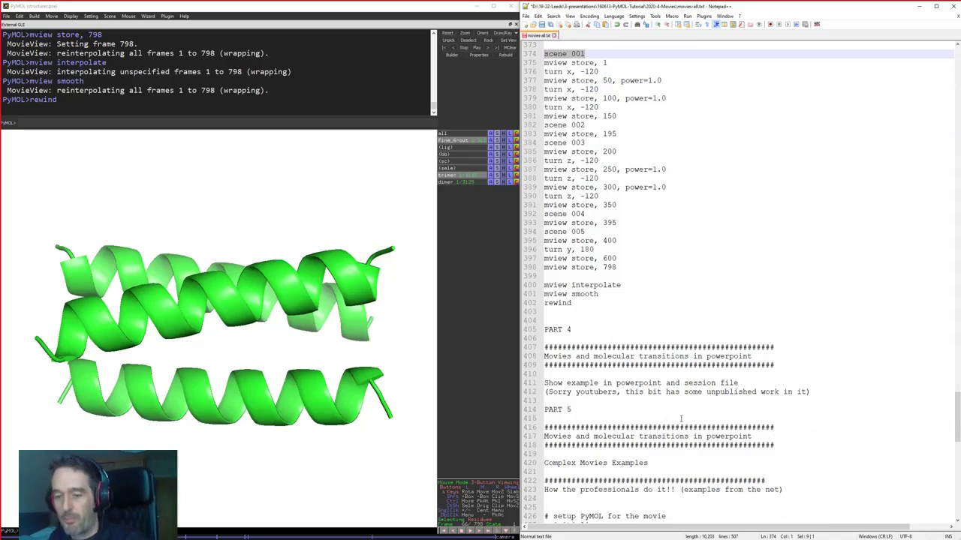
# Read the Part 5 section on complex movie examples and its "How the professionals do it" script
pyautogui.scroll(-5, 678, 405)
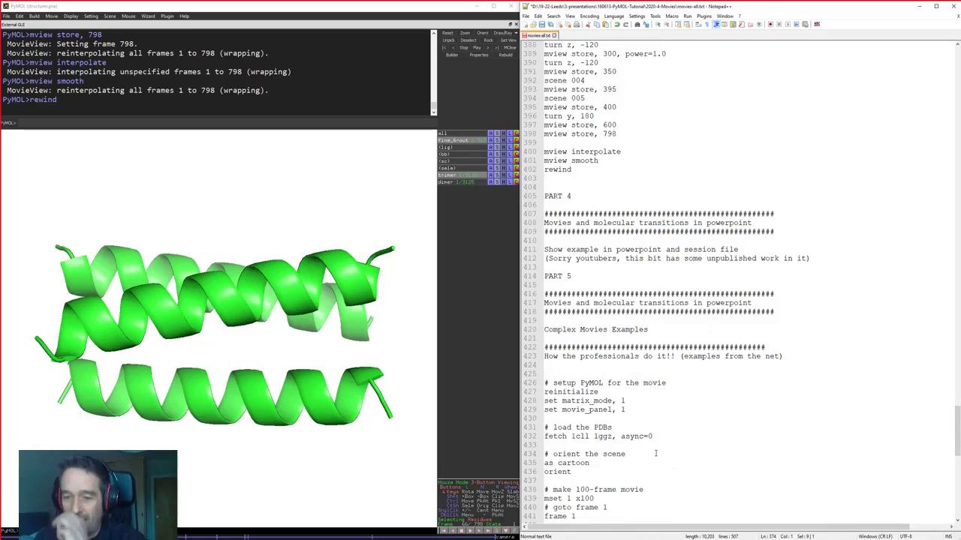
pyautogui.scroll(-5, 689, 433)
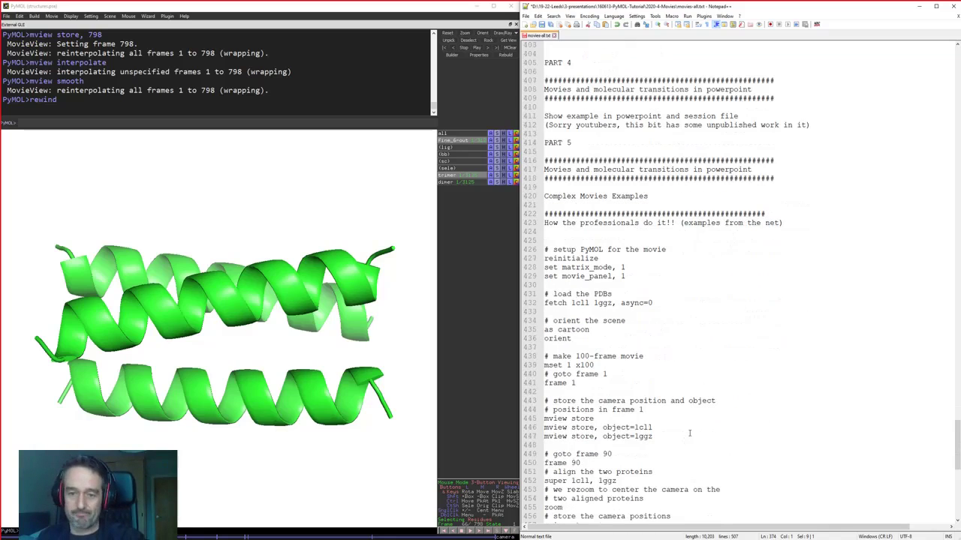
pyautogui.moveTo(676, 186); pyautogui.dragTo(700, 203)
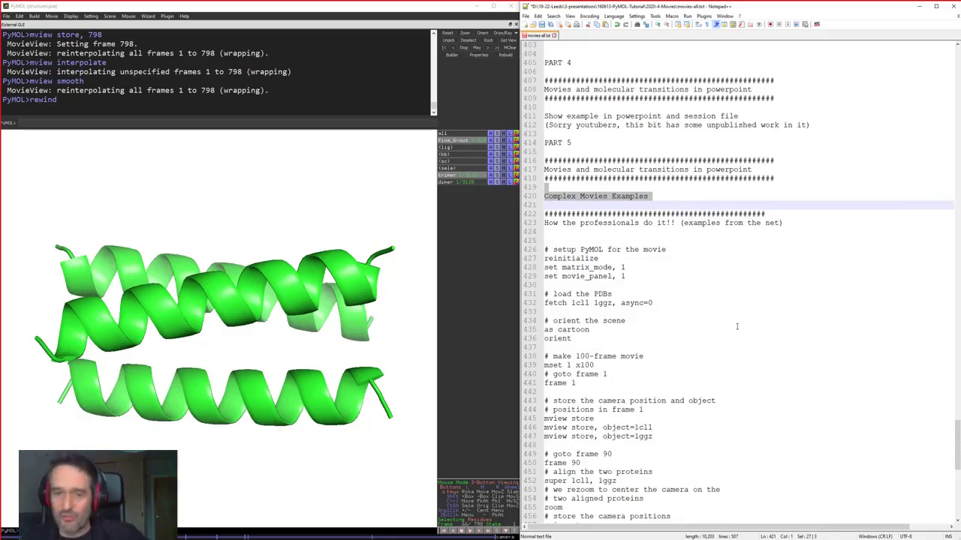
pyautogui.click(721, 277)
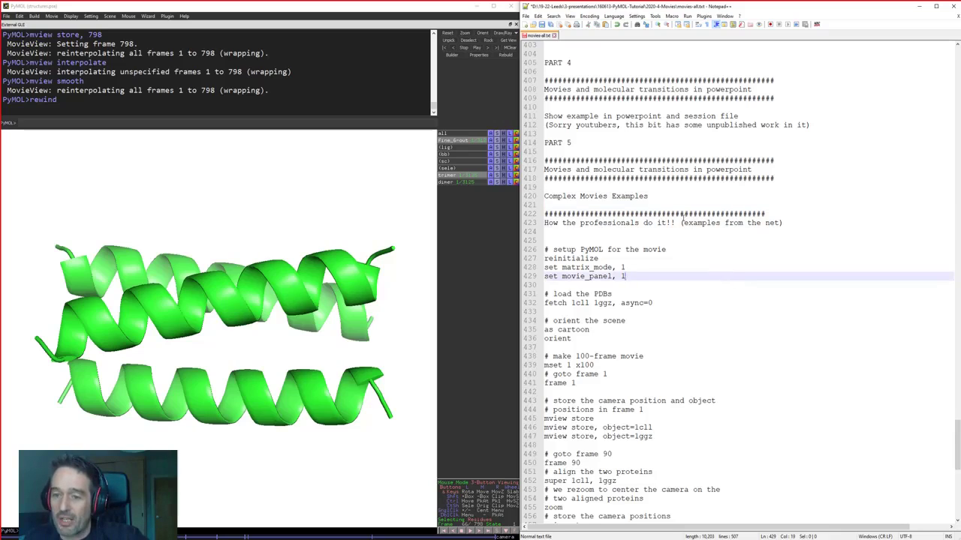
pyautogui.moveTo(682, 223); pyautogui.dragTo(851, 223)
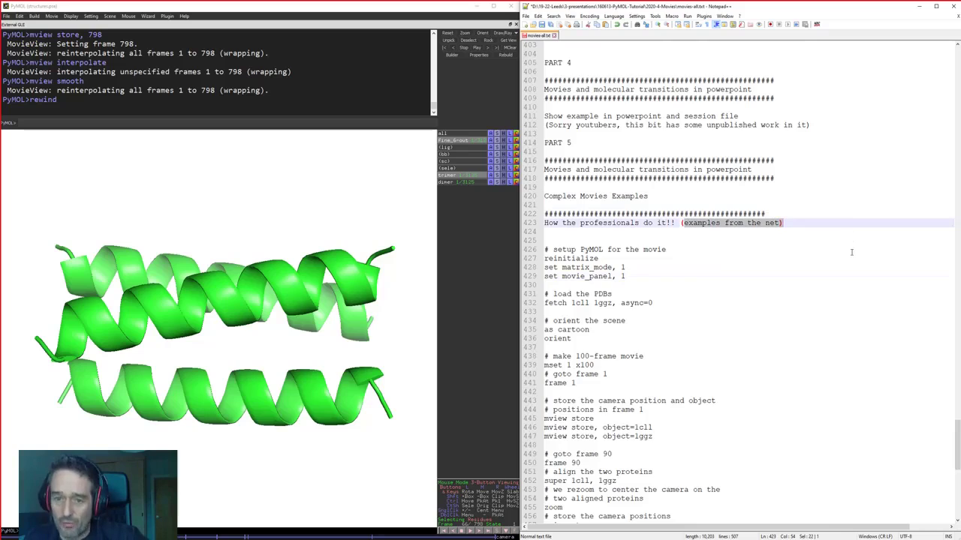
pyautogui.scroll(-6, 850, 248)
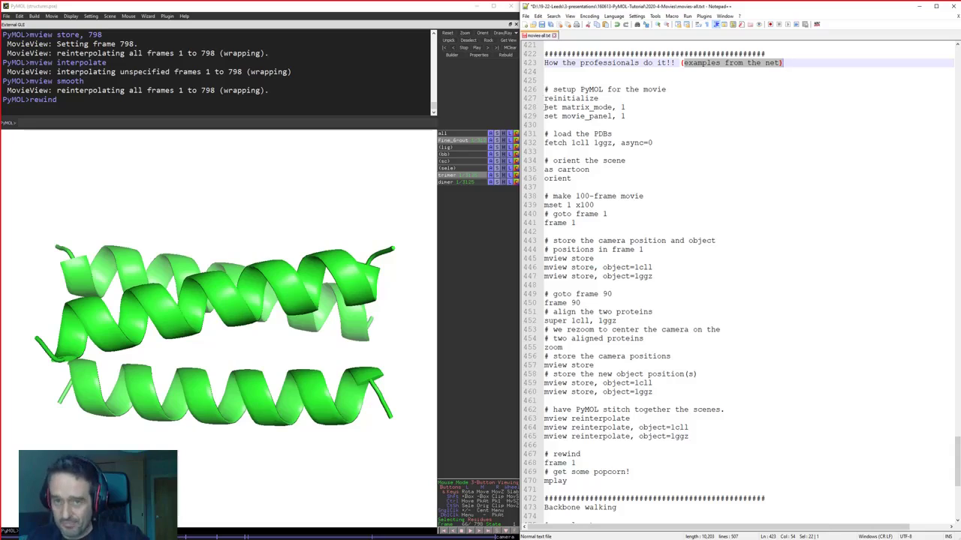
# Reinitialize PyMOL and set matrix_mode to 1 and movie_panel to 1 with the setup commands from the notes
pyautogui.moveTo(664, 121); pyautogui.dragTo(525, 108)
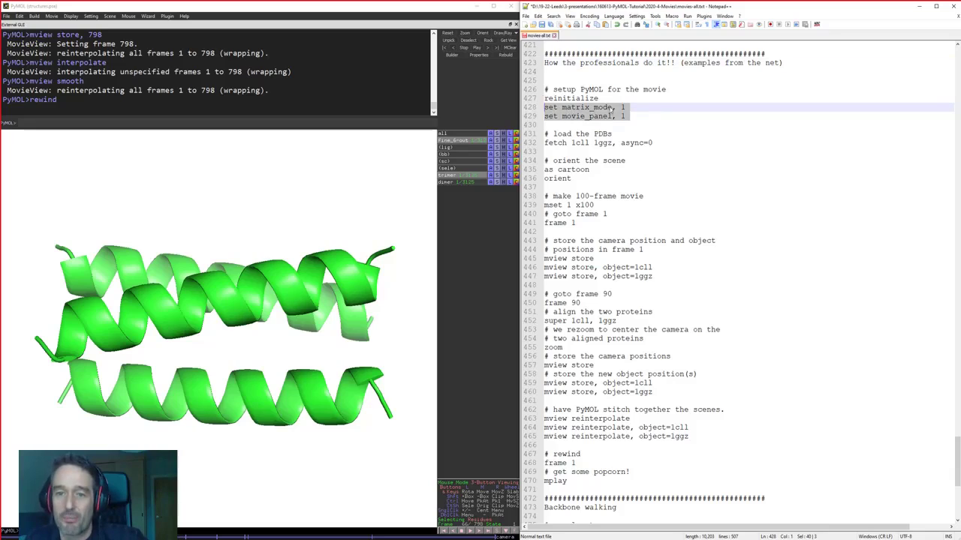
pyautogui.click(673, 124)
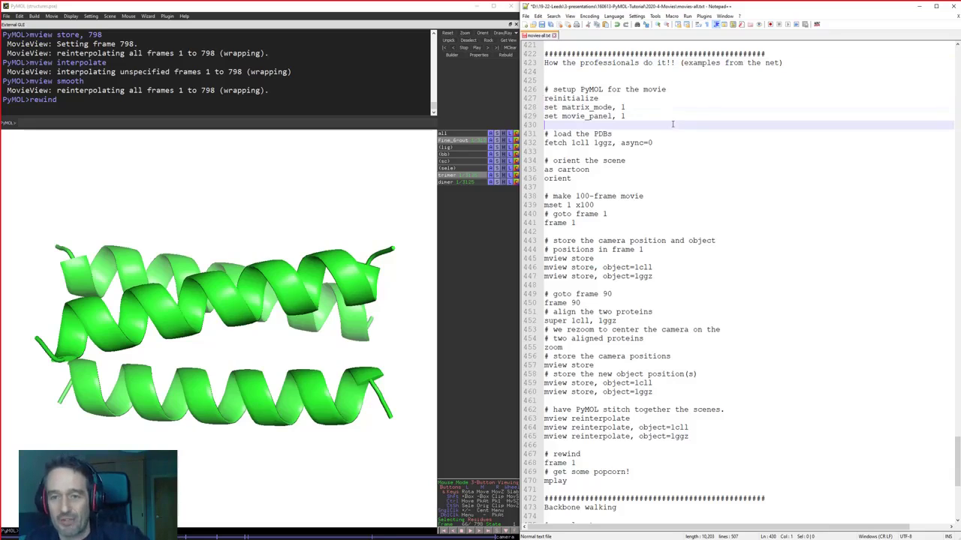
pyautogui.moveTo(672, 118); pyautogui.dragTo(540, 100)
pyautogui.hotkey('ctrl', 'c')
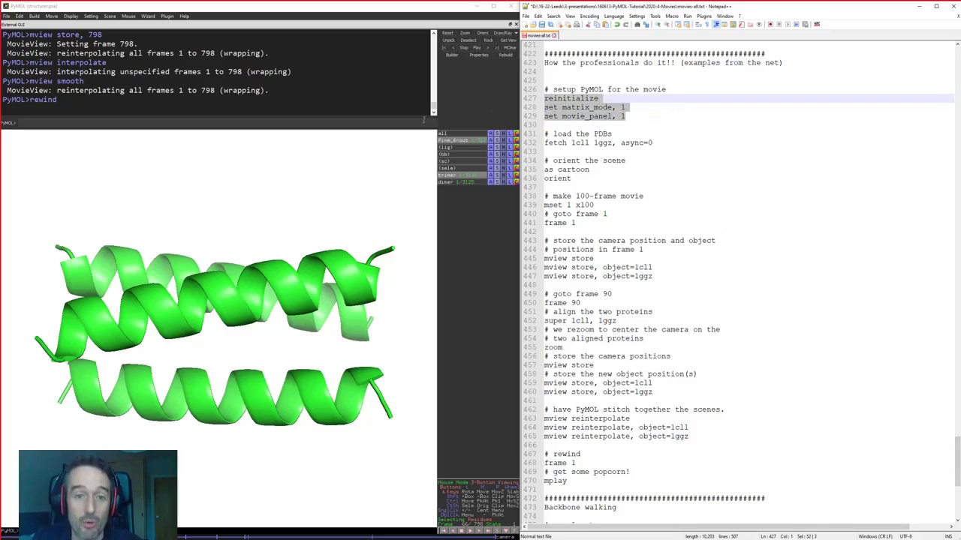
pyautogui.click(424, 119)
pyautogui.hotkey('ctrl', 'v')
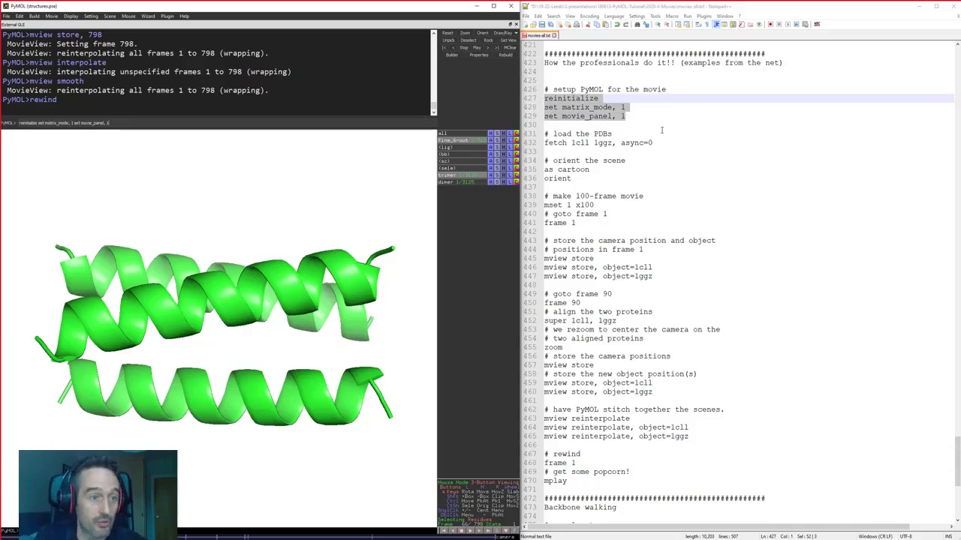
pyautogui.press('Return')
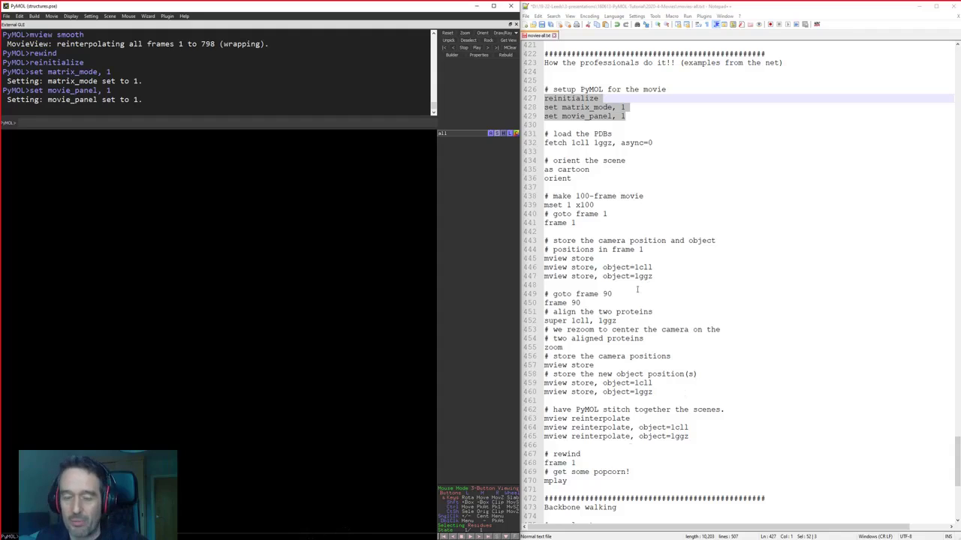
# Load the structures 1cll and 1ggz in PyMOL with the "fetch" command from the notes, using async=0
pyautogui.click(553, 124)
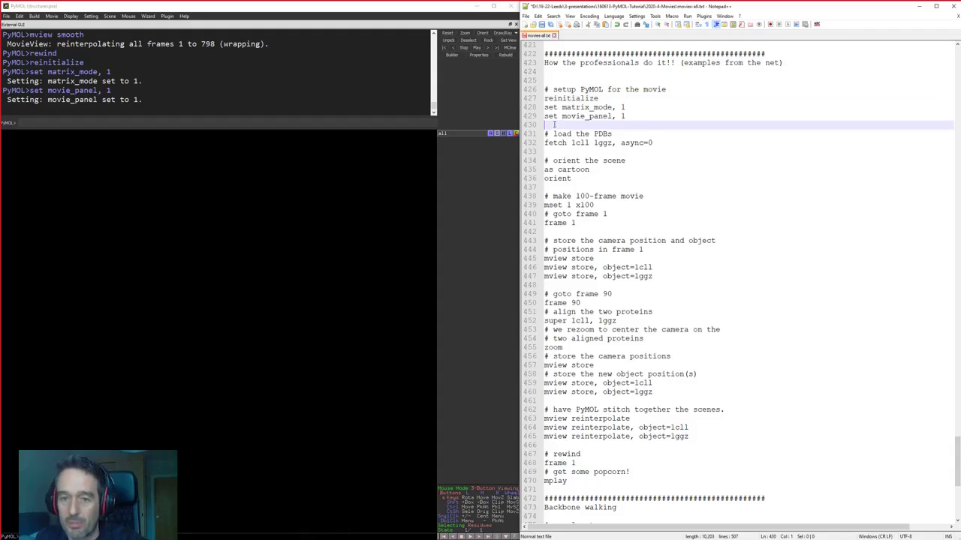
pyautogui.moveTo(545, 133); pyautogui.dragTo(653, 142)
pyautogui.click(663, 162)
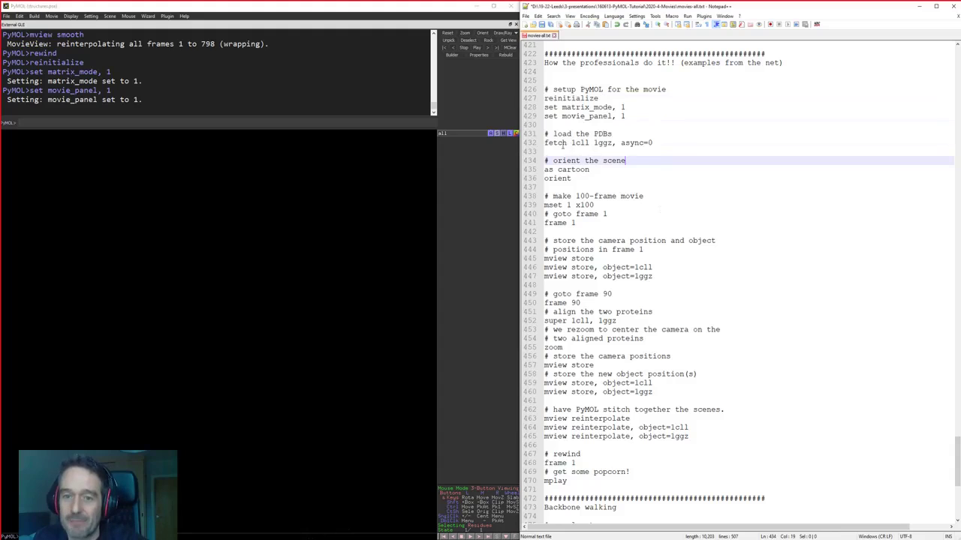
pyautogui.moveTo(546, 124); pyautogui.dragTo(748, 146)
pyautogui.hotkey('ctrl', 'c')
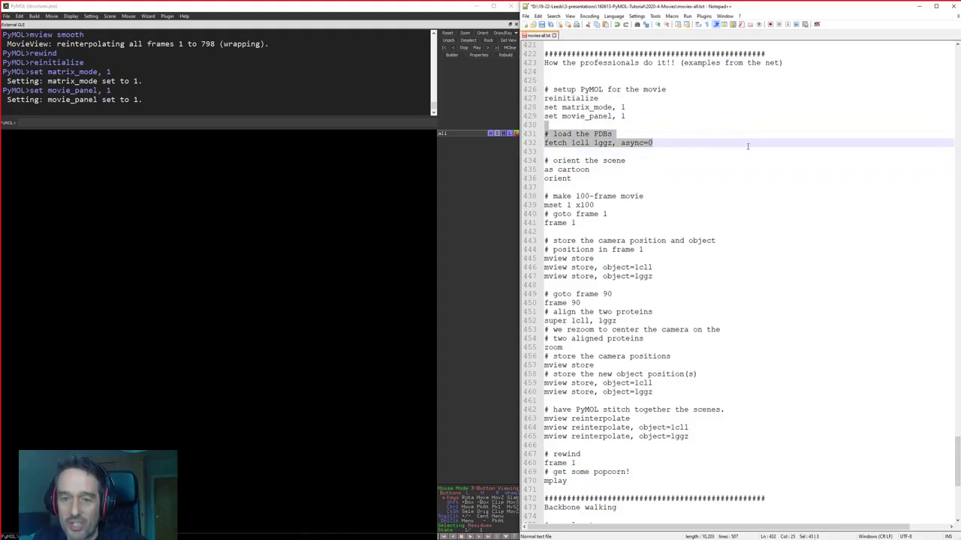
pyautogui.click(398, 123)
pyautogui.hotkey('ctrl', 'v')
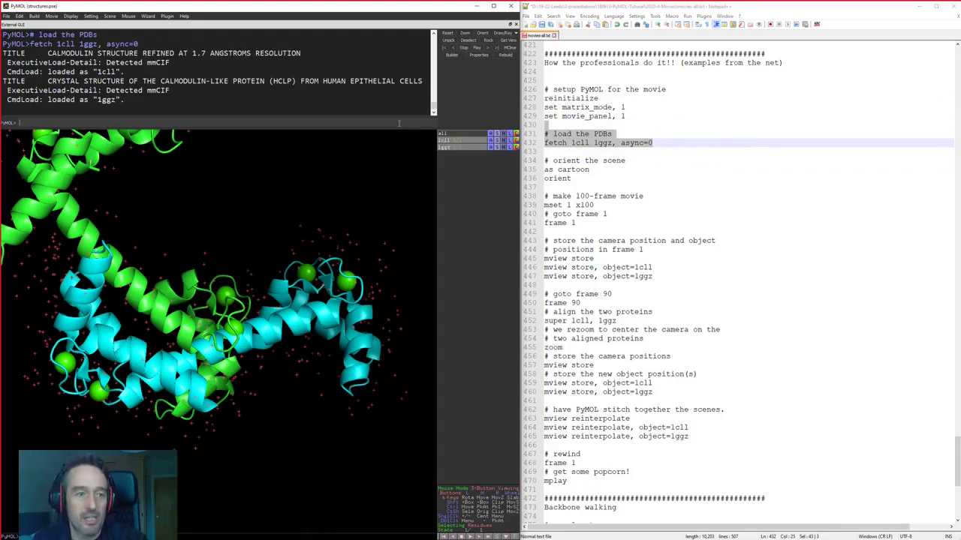
# Show both proteins as cartoon only and orient the view with the "as cartoon" and "orient" commands
pyautogui.moveTo(546, 169); pyautogui.dragTo(639, 180)
pyautogui.hotkey('ctrl', 'c')
pyautogui.click(358, 124)
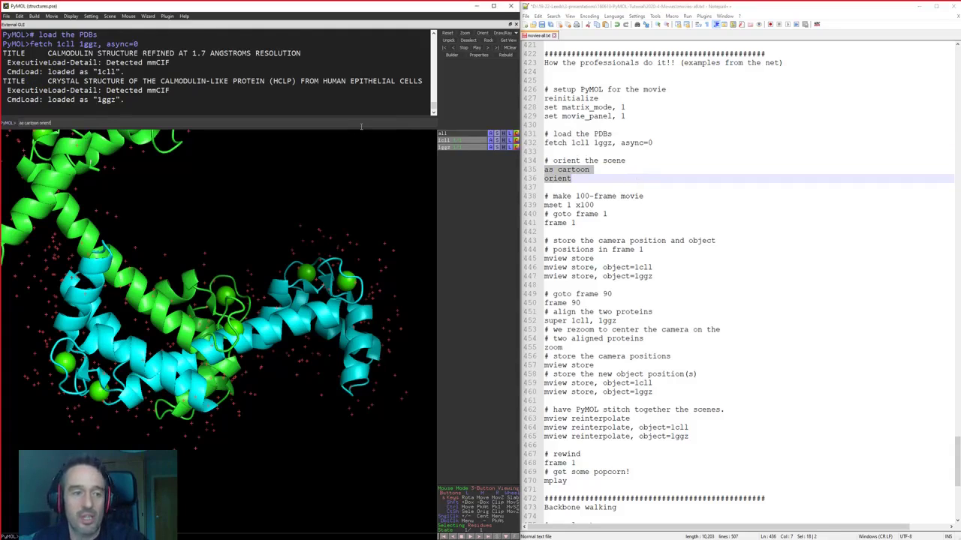
pyautogui.hotkey('ctrl', 'v')
pyautogui.click(576, 180)
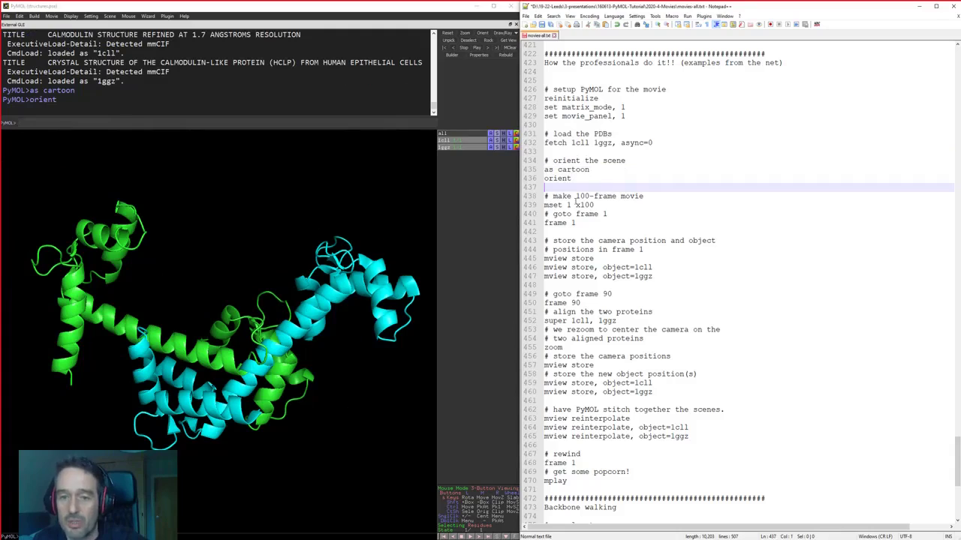
# Create a 100-frame movie in PyMOL by running "mset 1 x100" from the notes
pyautogui.moveTo(544, 205); pyautogui.dragTo(639, 204)
pyautogui.hotkey('ctrl', 'c')
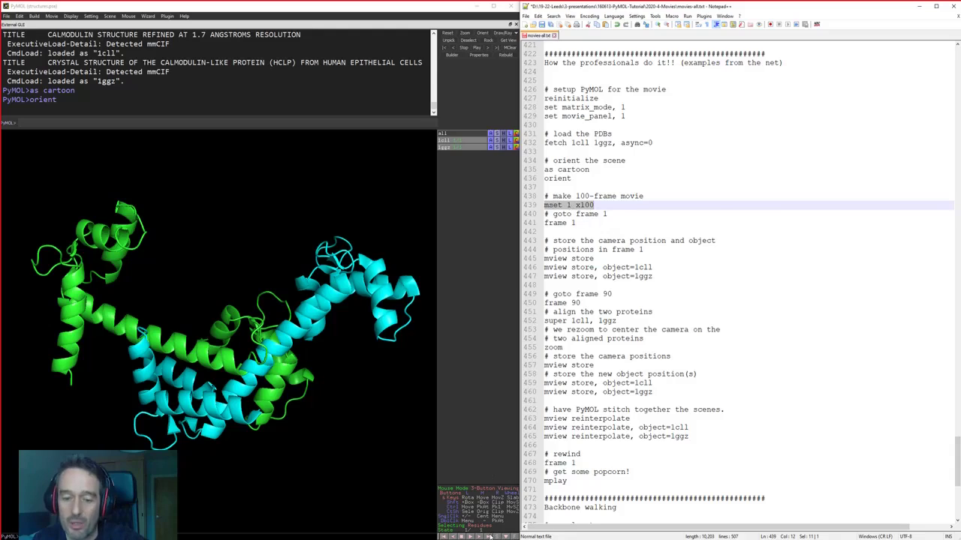
pyautogui.click(313, 120)
pyautogui.hotkey('ctrl', 'v')
pyautogui.press('Return')
# Go to the first movie frame in PyMOL by running "frame 1" from the notes
pyautogui.moveTo(544, 223); pyautogui.dragTo(576, 223)
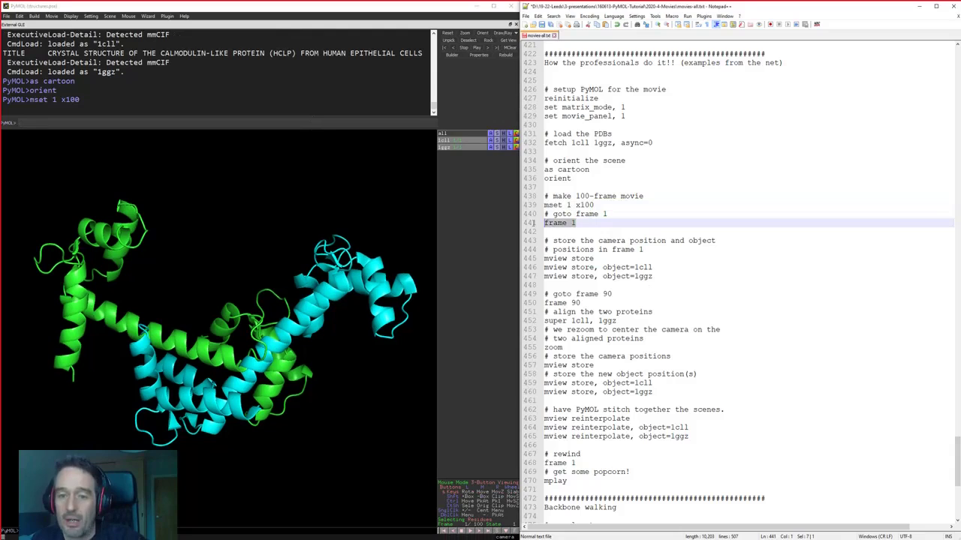
pyautogui.hotkey('ctrl', 'c')
pyautogui.click(379, 124)
pyautogui.hotkey('ctrl', 'v')
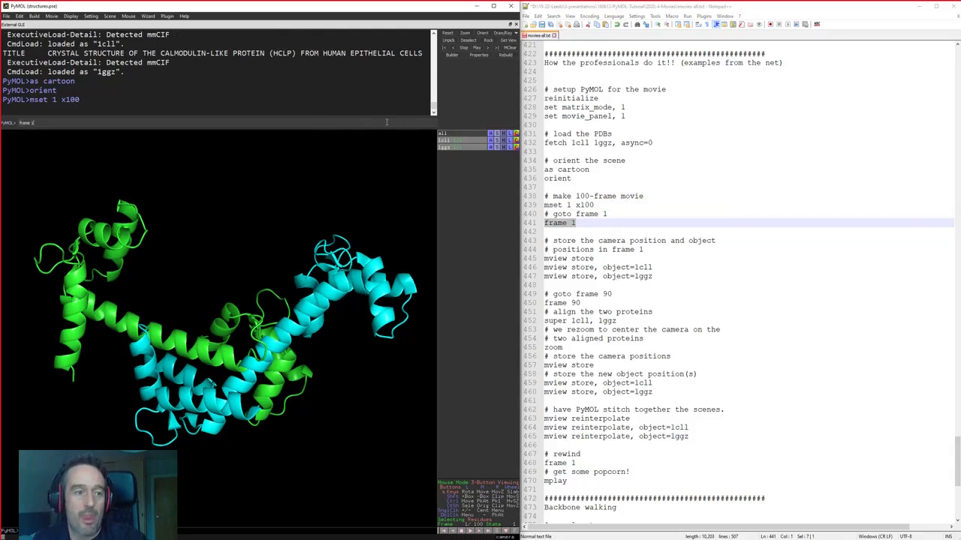
pyautogui.press('Return')
# Store the camera and the 1cll and 1ggz object positions in frame 1 with the three "mview store" commands from the notes
pyautogui.scroll(-1, 636, 250)
pyautogui.scroll(-3, 635, 250)
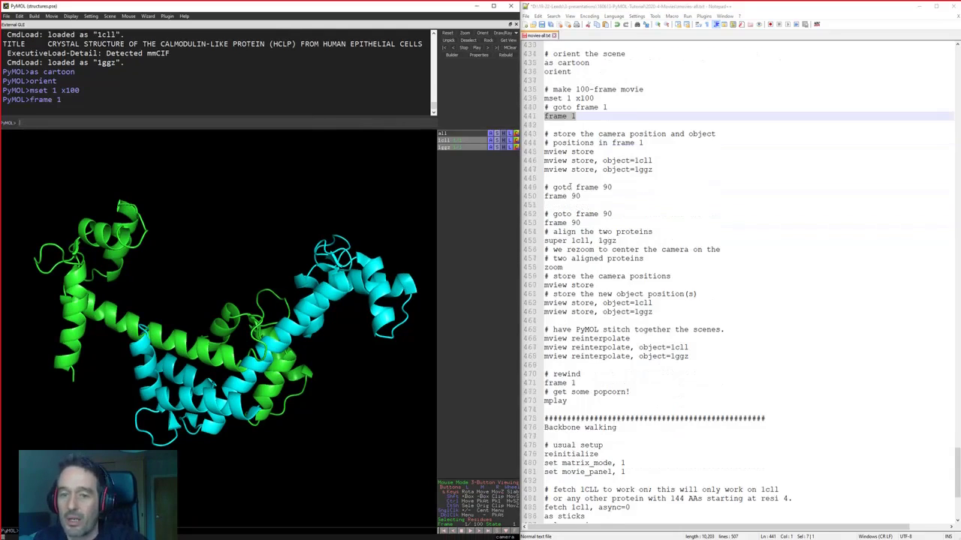
pyautogui.click(544, 151)
pyautogui.moveTo(544, 151); pyautogui.dragTo(676, 172)
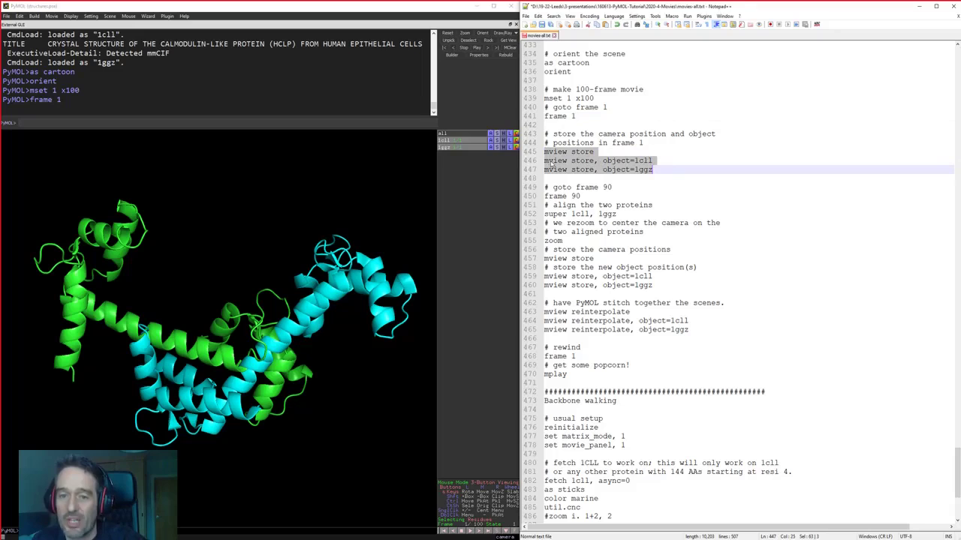
pyautogui.click(286, 136)
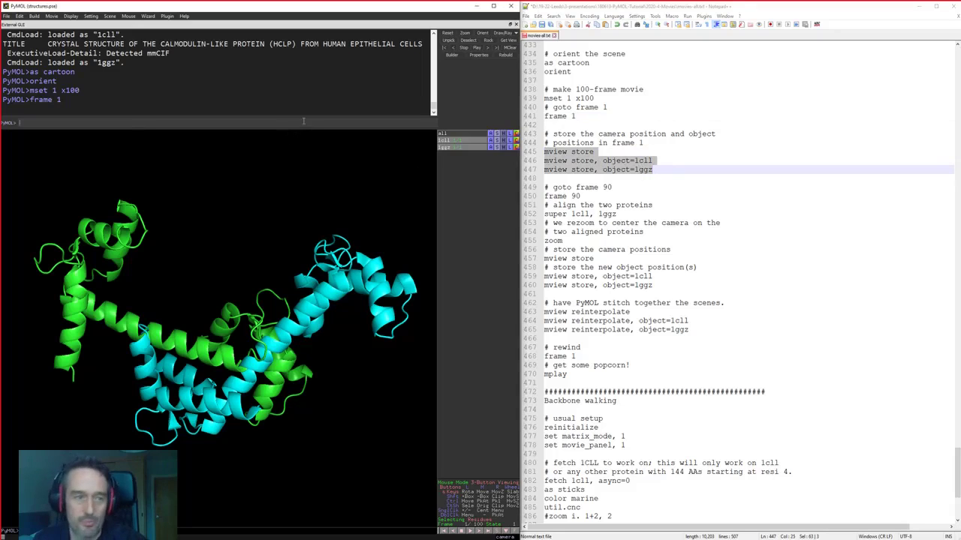
pyautogui.hotkey('ctrl', 'v')
pyautogui.press('Return')
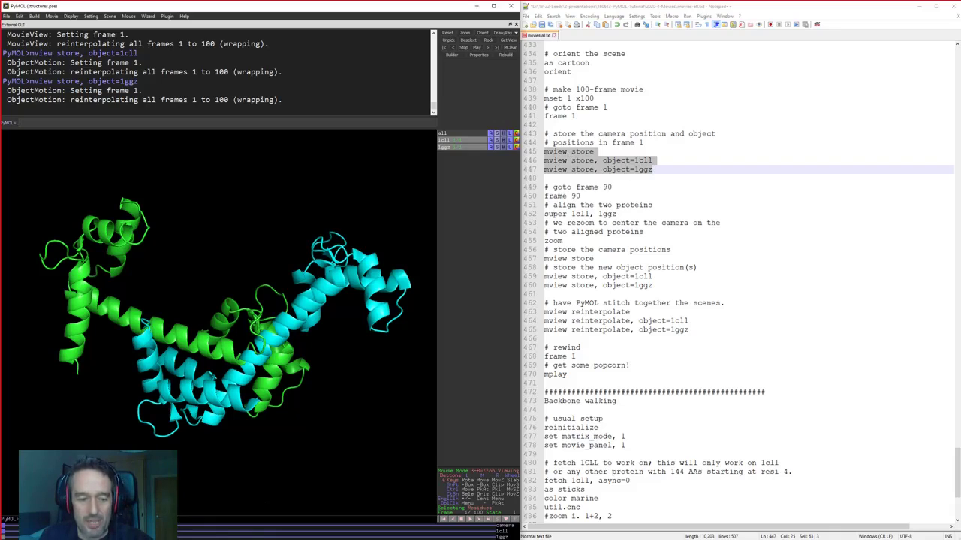
# Examine the notes' frame 90 commands for superposing the proteins, zooming, storing positions and reinterpolating
pyautogui.click(662, 169)
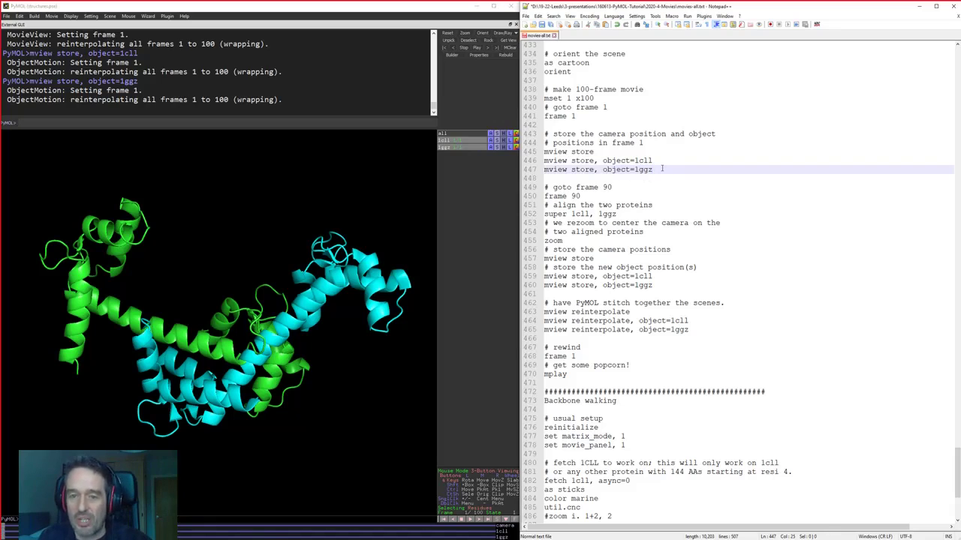
pyautogui.scroll(-3, 668, 168)
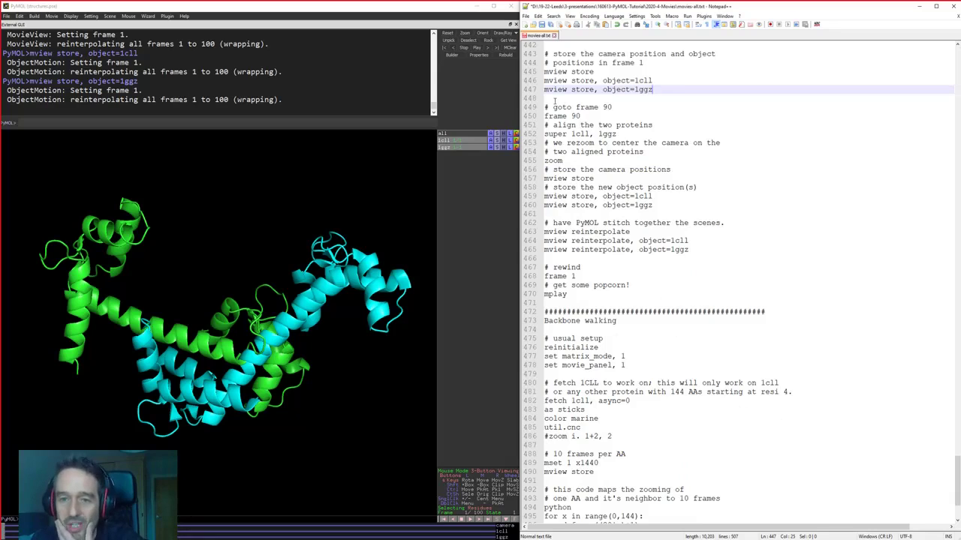
pyautogui.moveTo(556, 100); pyautogui.dragTo(736, 131)
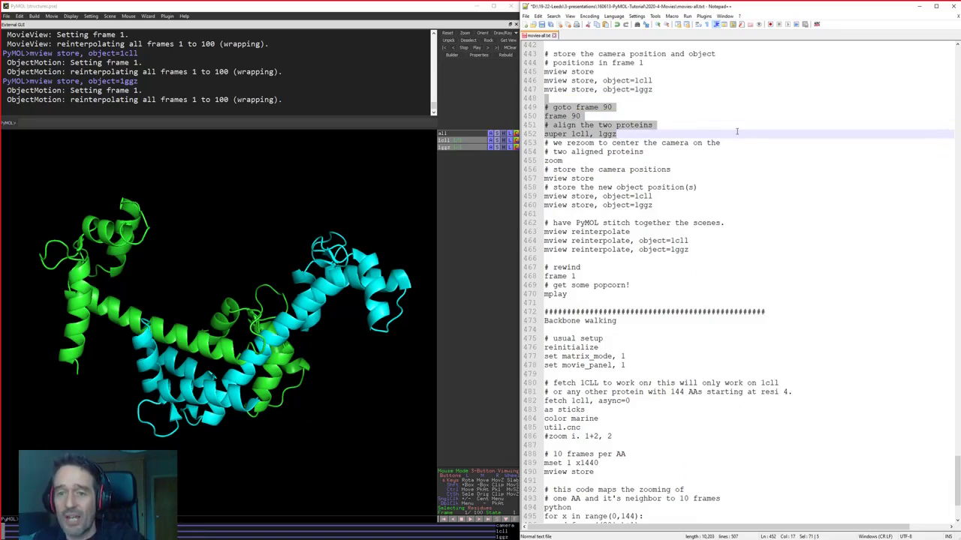
pyautogui.doubleClick(554, 134)
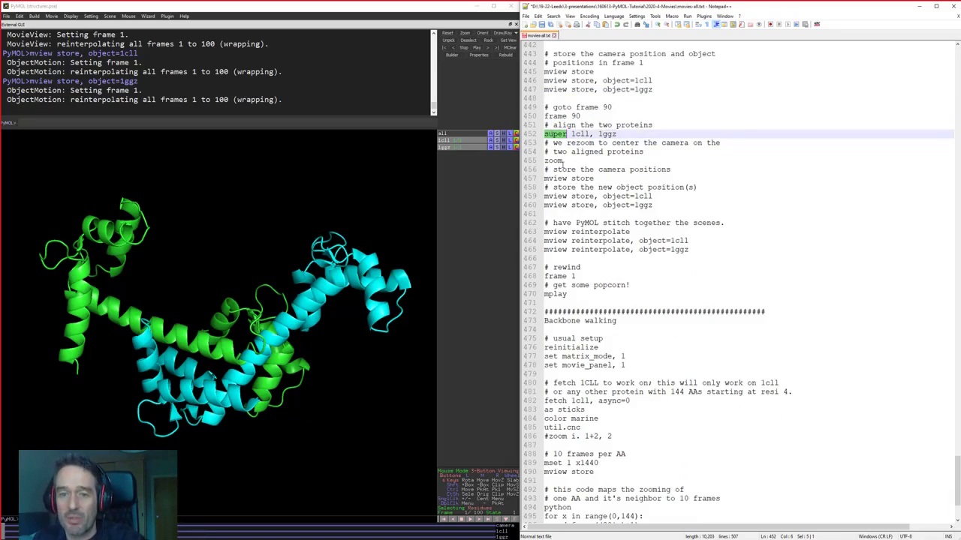
pyautogui.click(572, 134)
pyautogui.moveTo(544, 134); pyautogui.dragTo(646, 131)
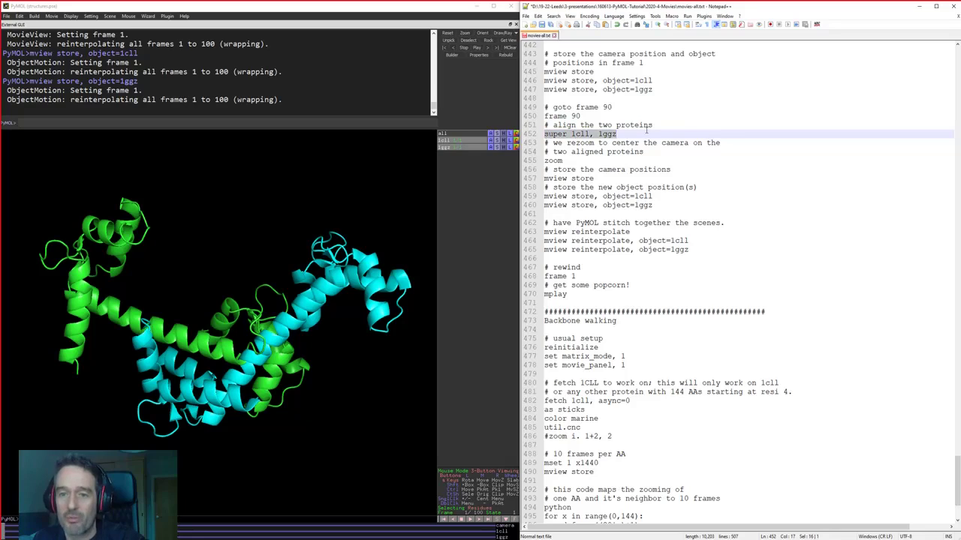
pyautogui.doubleClick(546, 133)
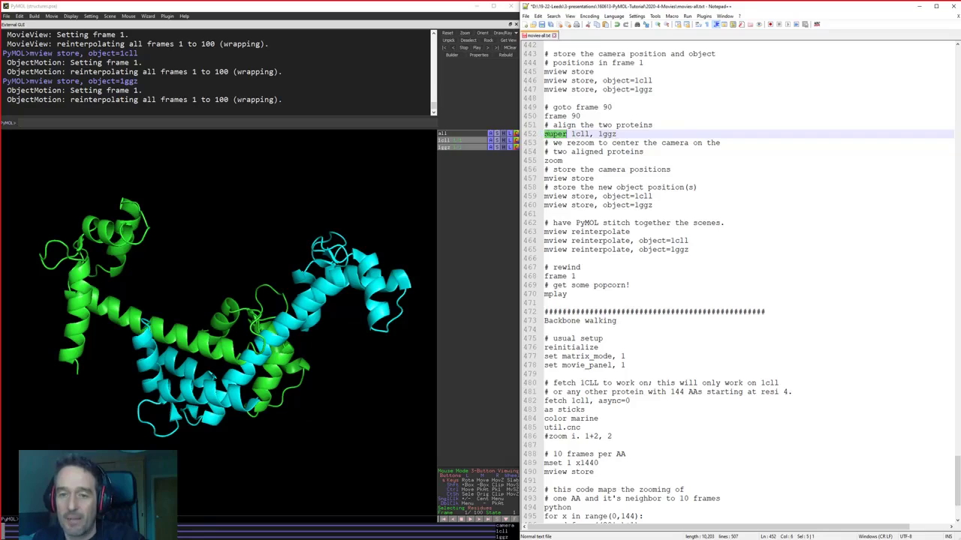
pyautogui.click(567, 136)
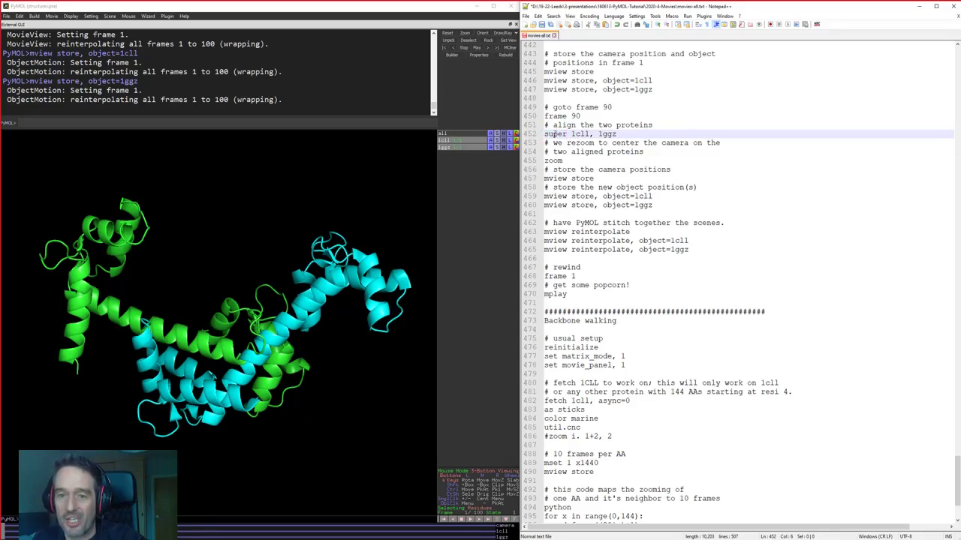
pyautogui.doubleClick(552, 161)
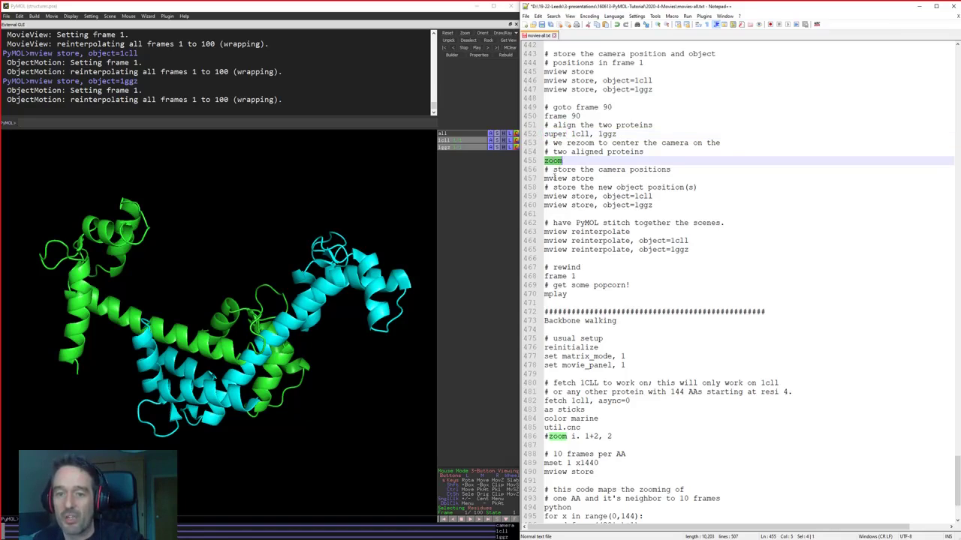
pyautogui.click(552, 180)
pyautogui.moveTo(544, 196); pyautogui.dragTo(668, 207)
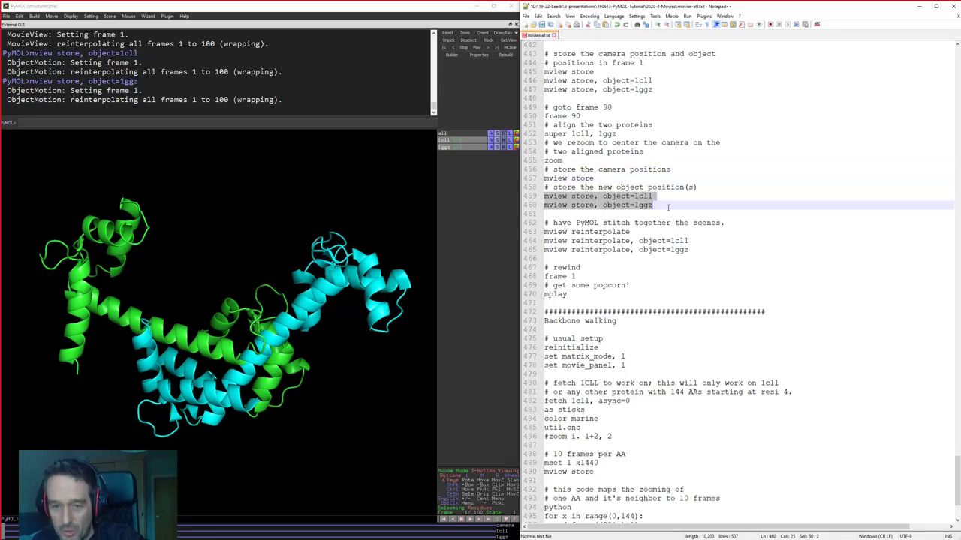
pyautogui.moveTo(695, 250); pyautogui.dragTo(617, 241)
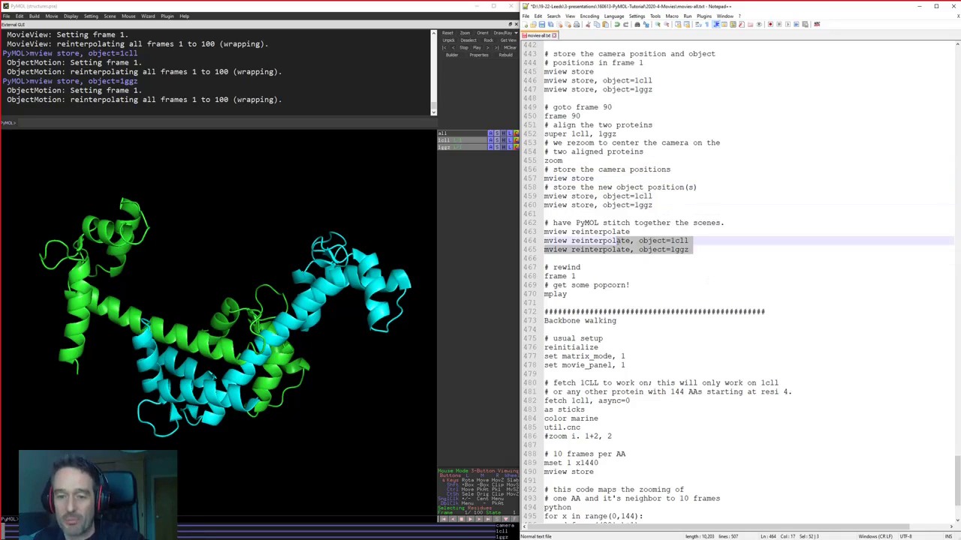
# Run the notes' block from "frame 90" through "super 1cll, 1ggz", zoom, the mview store and reinterpolate commands, and "frame 1" in PyMOL
pyautogui.moveTo(576, 277); pyautogui.dragTo(545, 98)
pyautogui.hotkey('ctrl', 'c')
pyautogui.click(376, 121)
pyautogui.hotkey('ctrl', 'v')
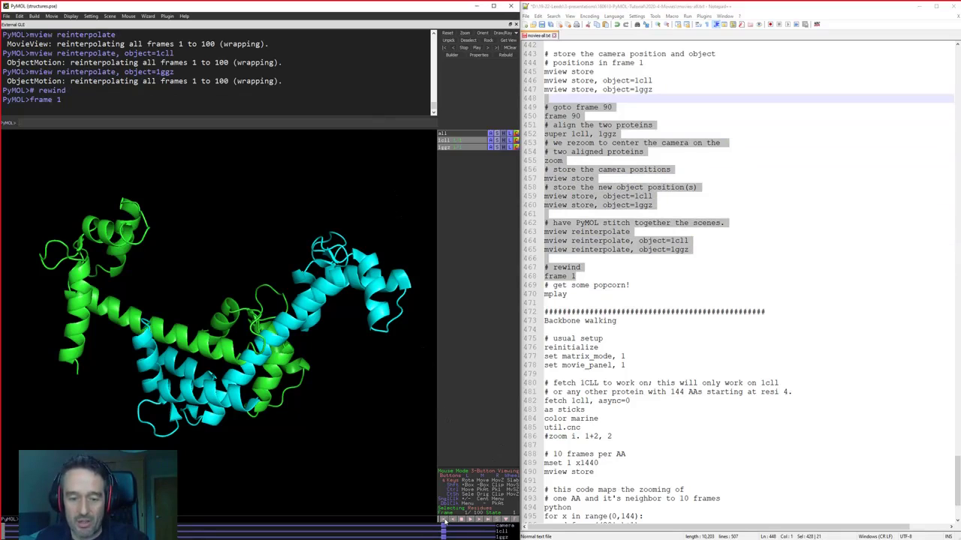
# Play the alignment movie in PyMOL, stop it, and rewind it to the first frame
pyautogui.click(472, 521)
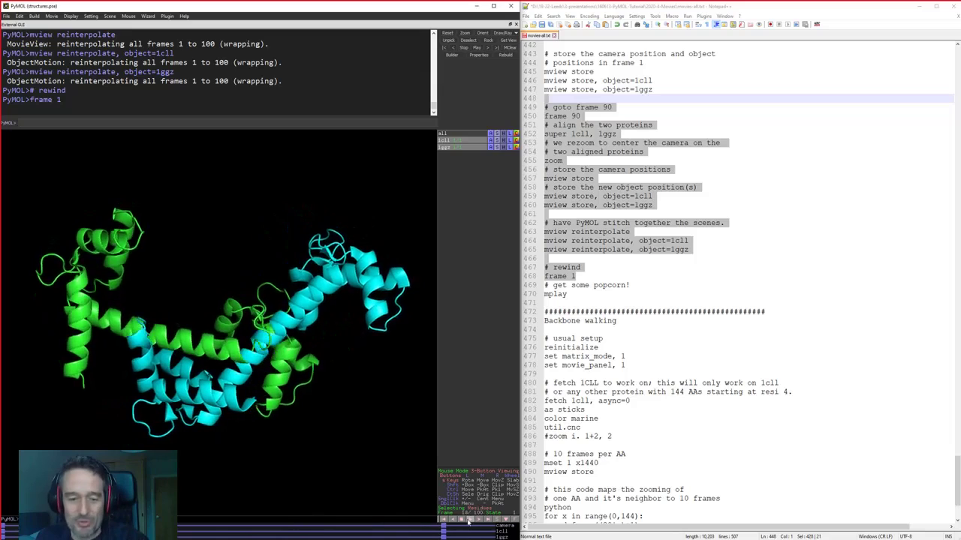
pyautogui.click(459, 520)
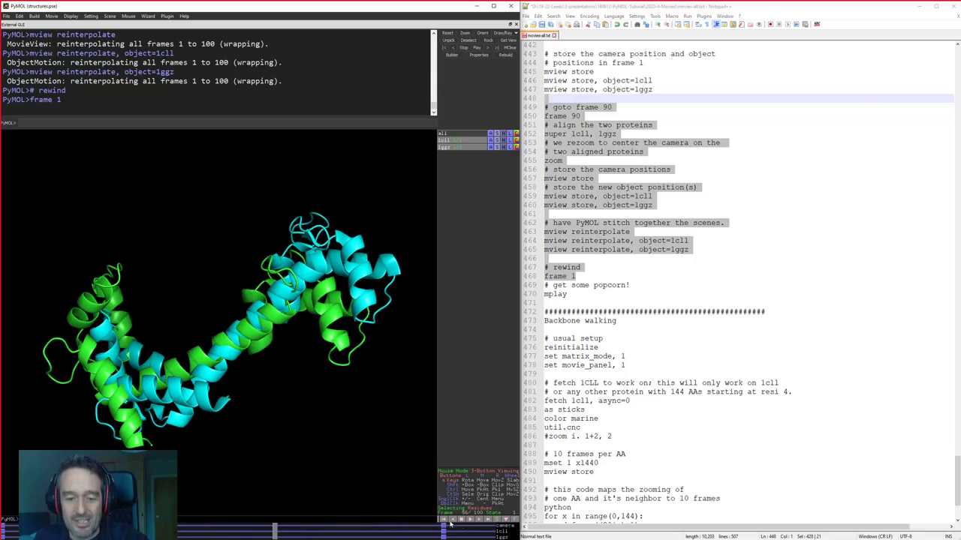
pyautogui.click(443, 520)
# Run the setup commands of the notes' Backbone walking section in PyMOL: reinitialize, matrix_mode 1 and movie_panel 1
pyautogui.scroll(-4, 679, 408)
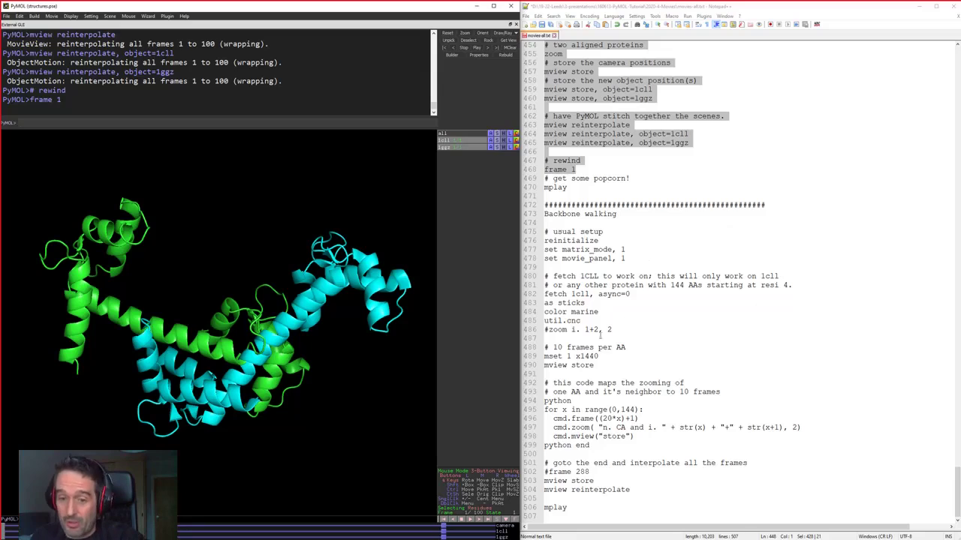
pyautogui.moveTo(622, 446); pyautogui.dragTo(544, 410)
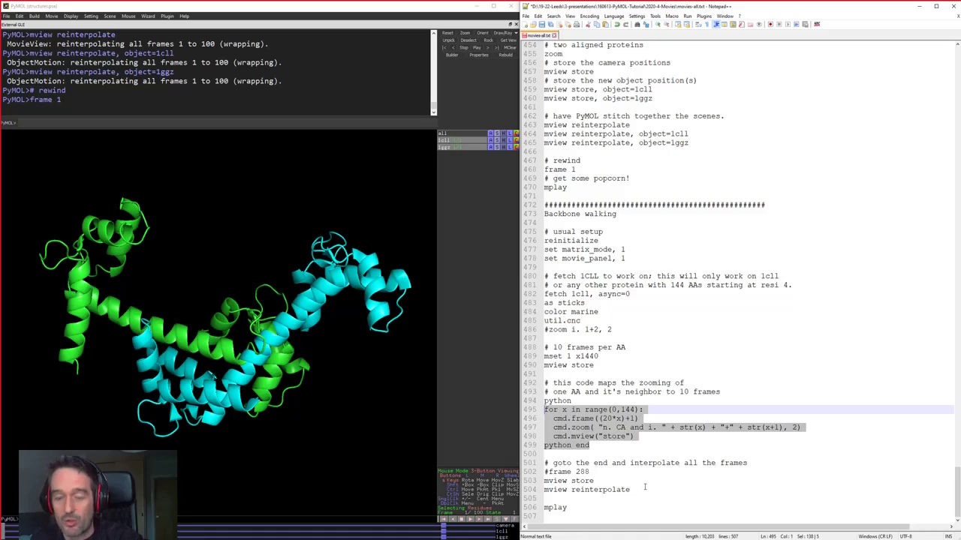
pyautogui.click(637, 481)
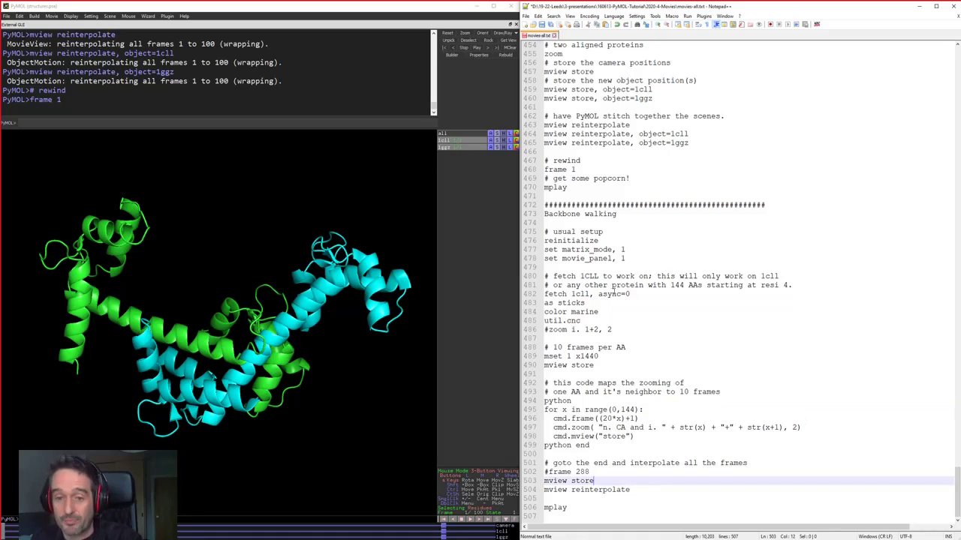
pyautogui.moveTo(549, 230); pyautogui.dragTo(682, 238)
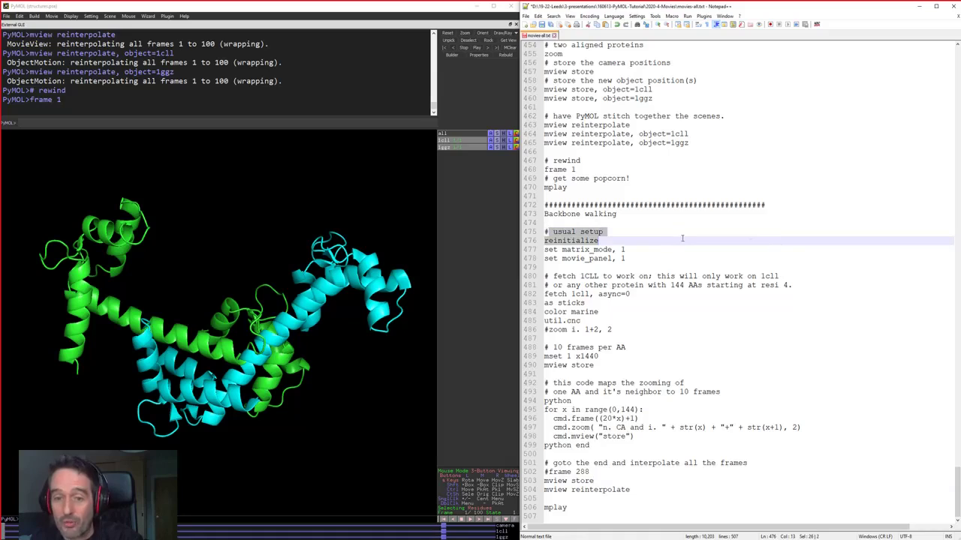
pyautogui.moveTo(781, 242); pyautogui.dragTo(791, 260)
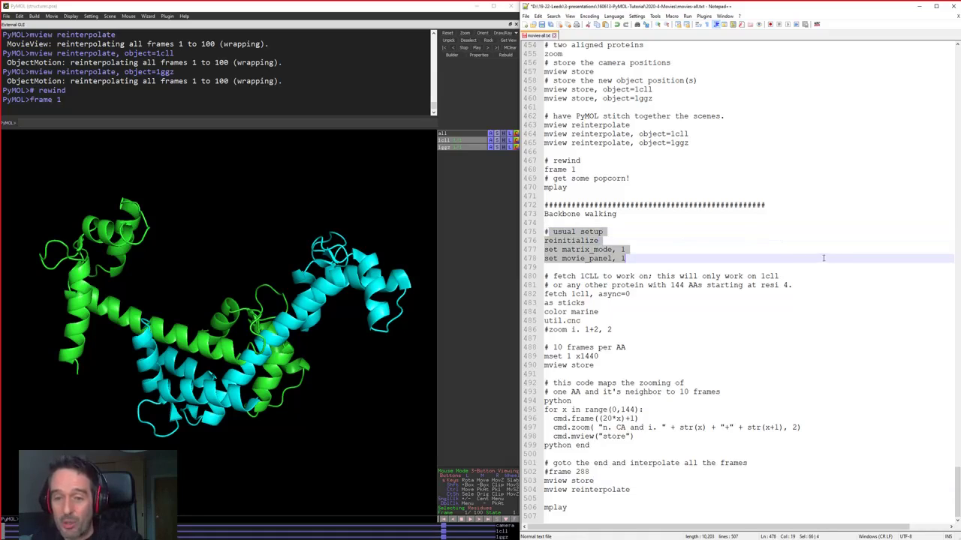
pyautogui.hotkey('ctrl', 'c')
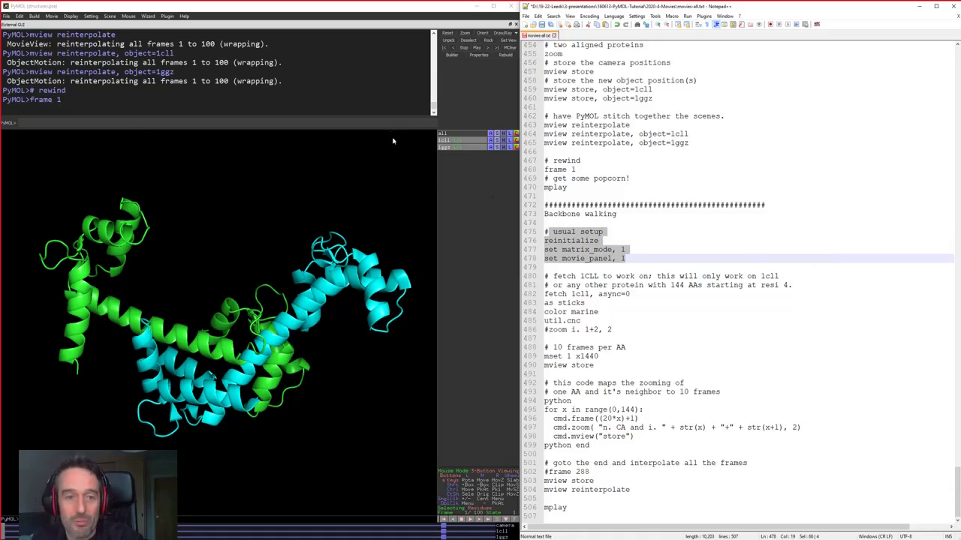
pyautogui.click(396, 119)
pyautogui.hotkey('ctrl', 'v')
pyautogui.press('Return')
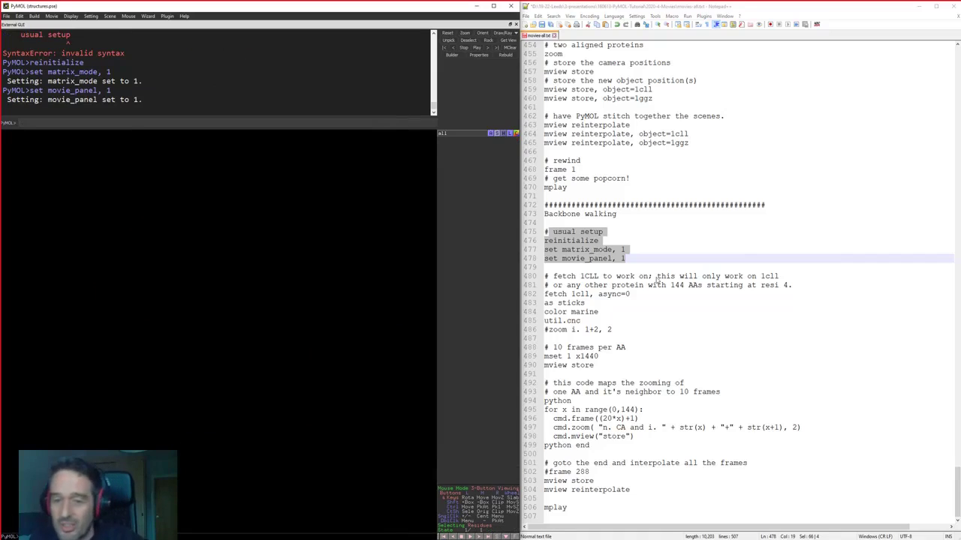
# Run the notes' commands that fetch 1cll, show marine sticks with util.cnc, create a 1440-frame movie with "mset 1 x1440" and store the view
pyautogui.click(679, 295)
pyautogui.moveTo(544, 294); pyautogui.dragTo(701, 364)
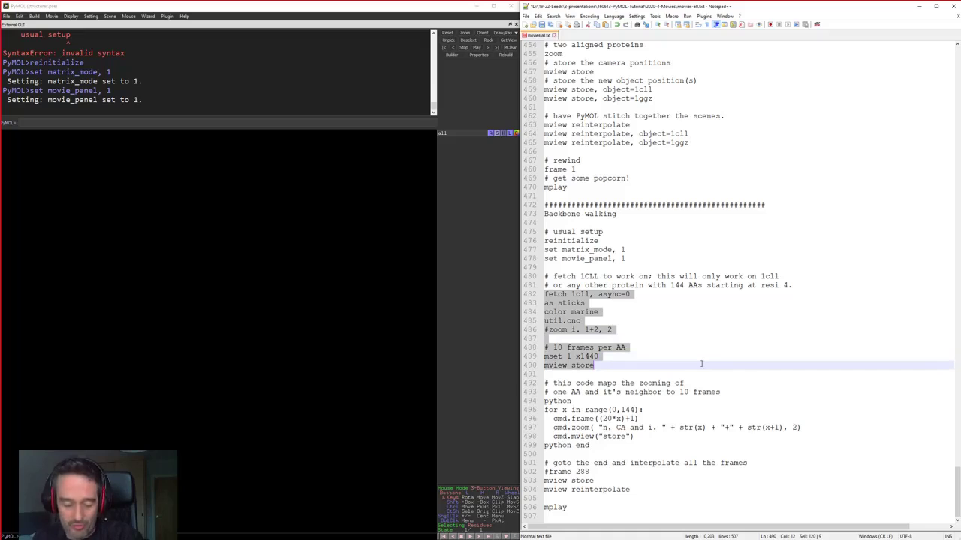
pyautogui.click(389, 124)
pyautogui.hotkey('ctrl', 'v')
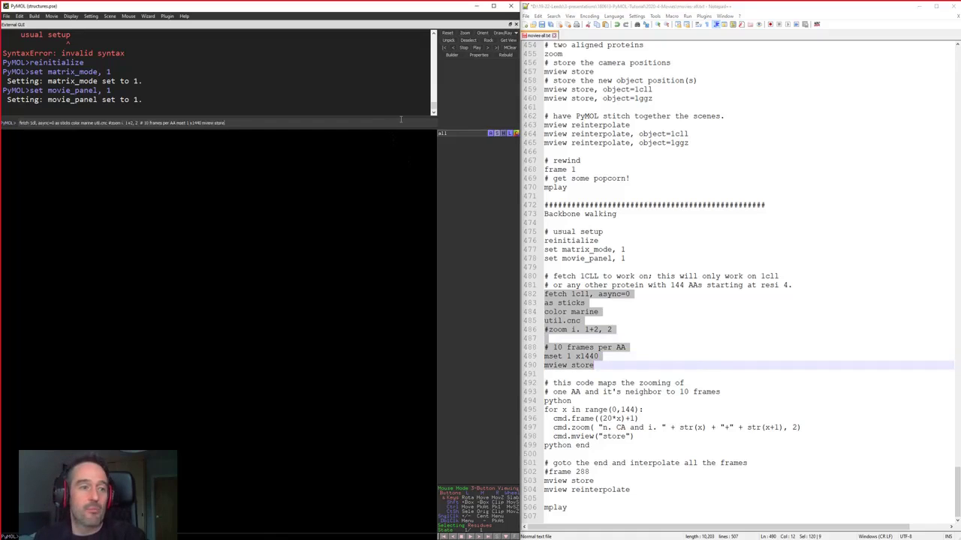
pyautogui.press('Return')
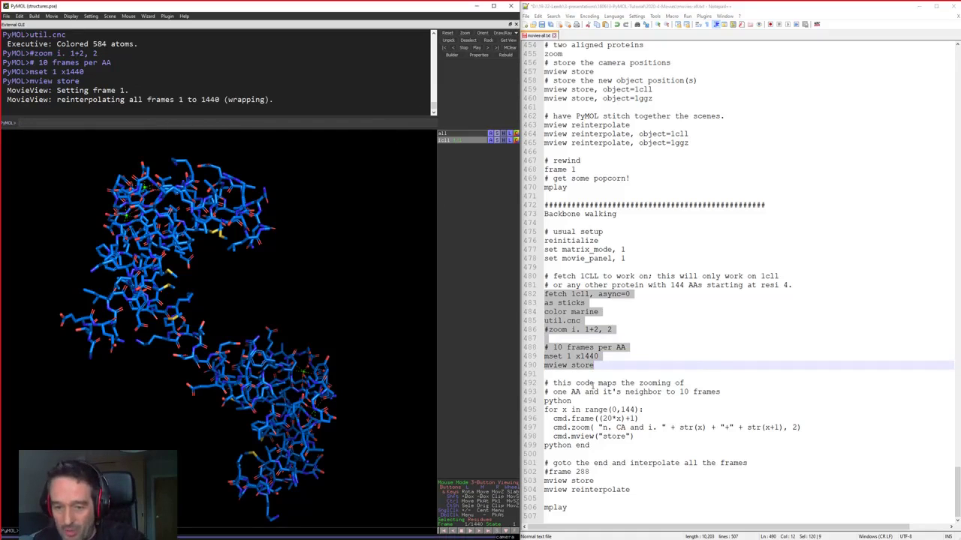
# Examine the notes' Python loop over range(0,144), including its cmd.frame and cmd.zoom lines
pyautogui.doubleClick(555, 401)
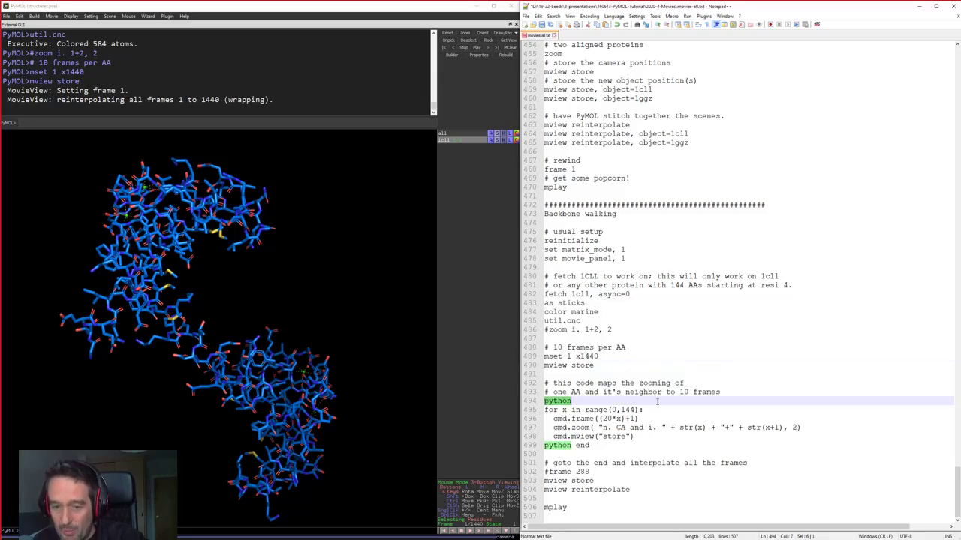
pyautogui.moveTo(658, 400); pyautogui.dragTo(610, 395)
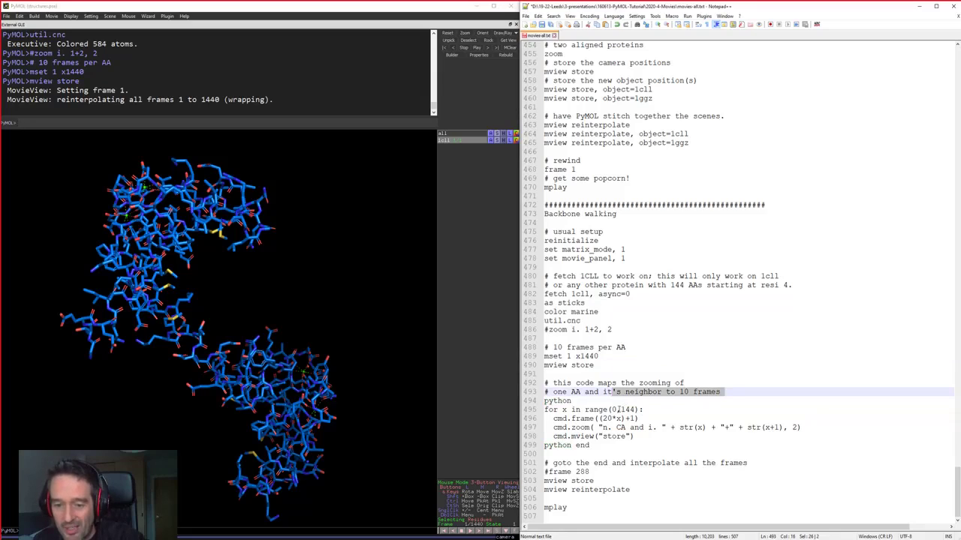
pyautogui.doubleClick(627, 409)
pyautogui.click(656, 408)
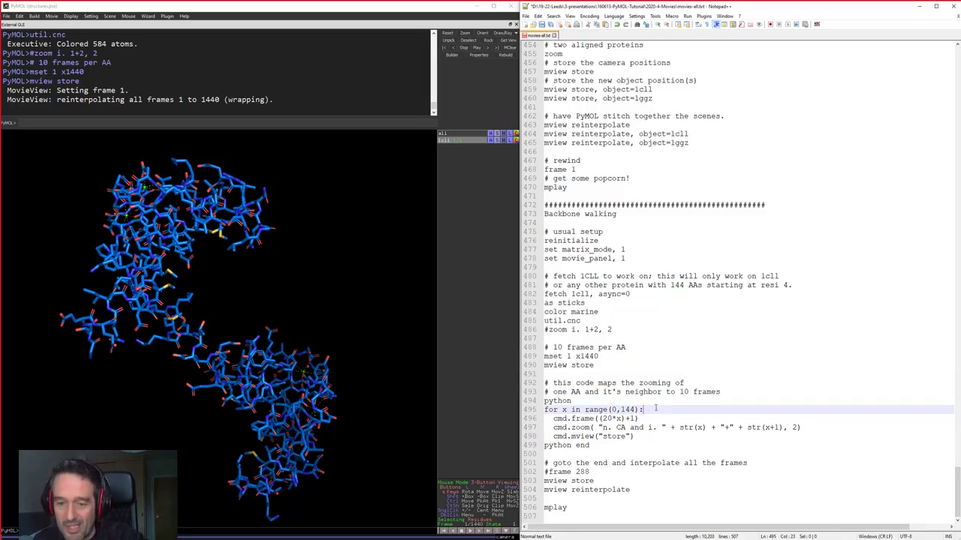
pyautogui.moveTo(544, 410); pyautogui.dragTo(652, 415)
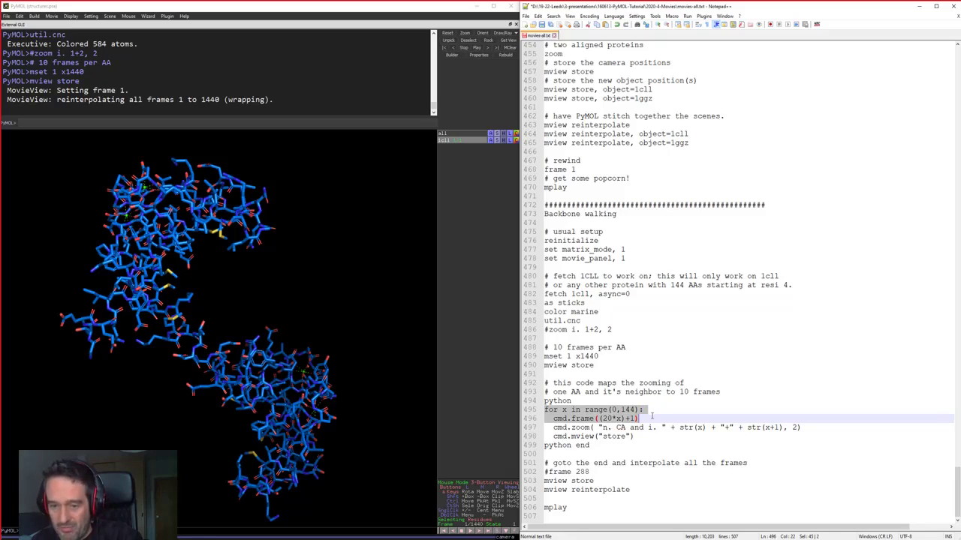
pyautogui.moveTo(651, 416); pyautogui.dragTo(846, 426)
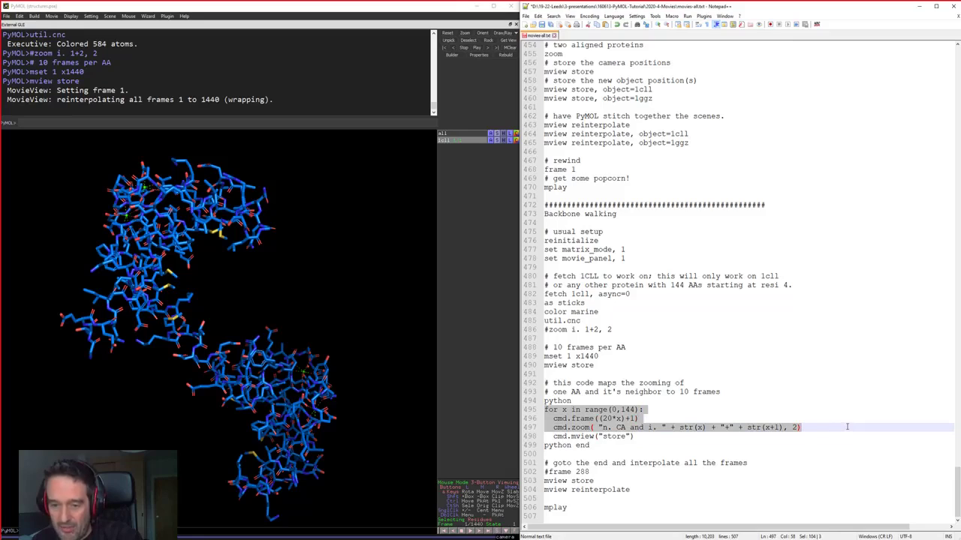
pyautogui.click(616, 428)
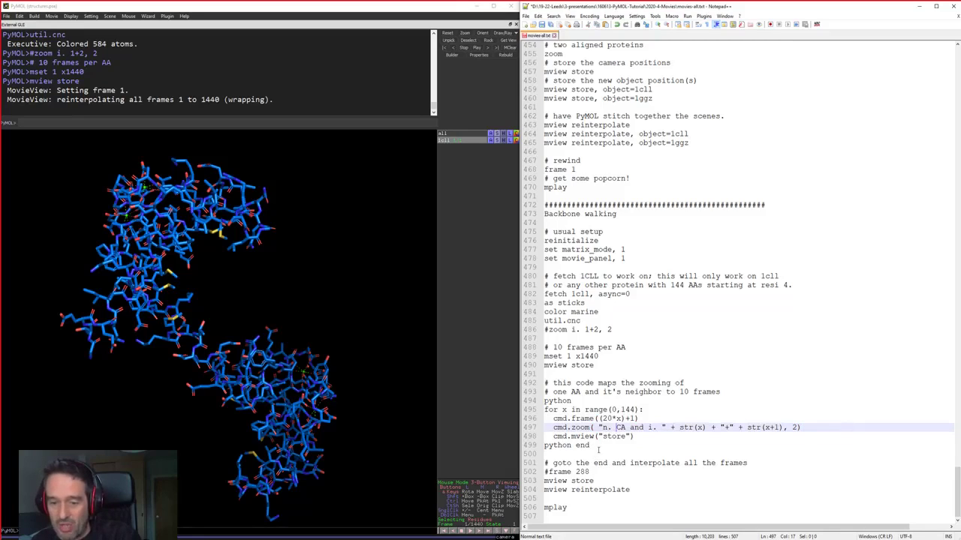
# Run the notes' block from "python" to "python end" in PyMOL to store a zoomed view for each residue pair
pyautogui.moveTo(635, 436); pyautogui.dragTo(554, 437)
pyautogui.moveTo(549, 418); pyautogui.dragTo(535, 402)
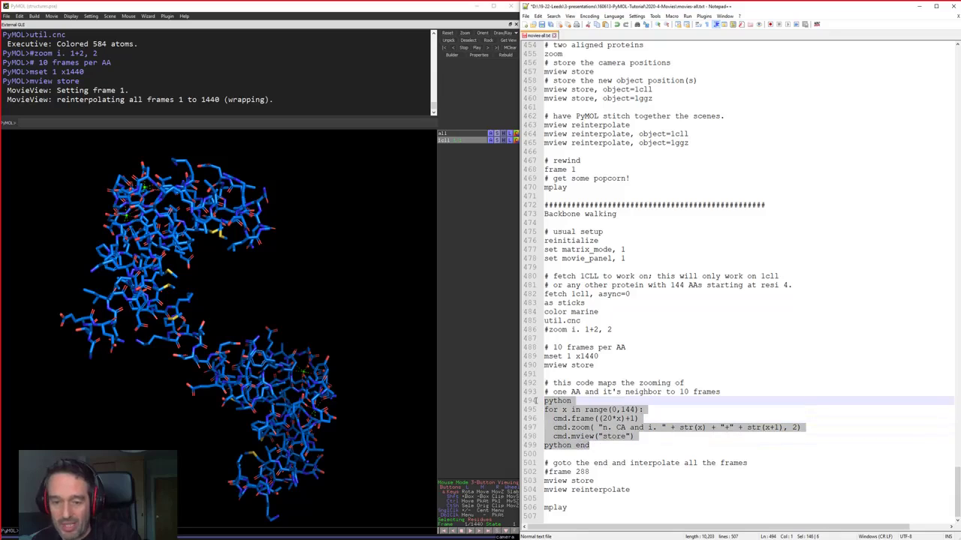
pyautogui.click(362, 123)
pyautogui.hotkey('ctrl', 'v')
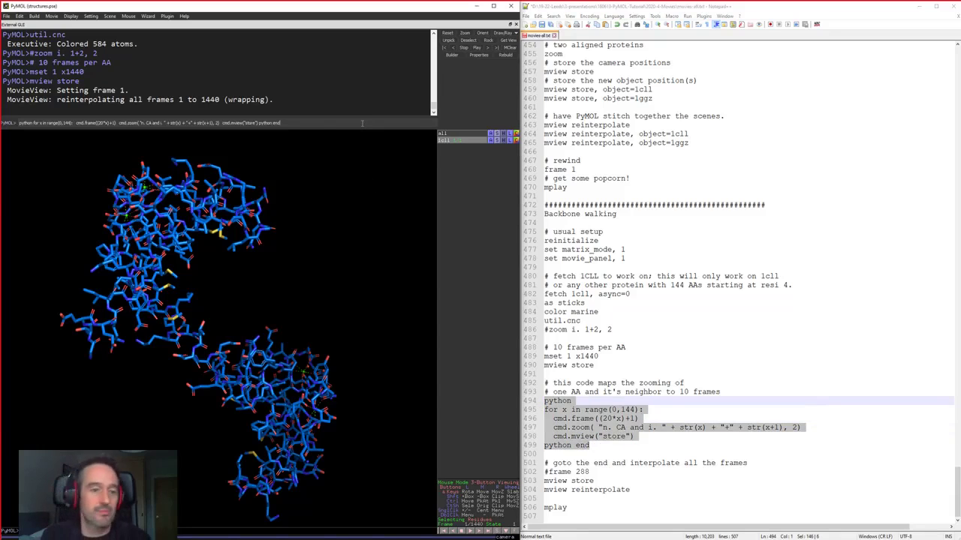
pyautogui.press('Return')
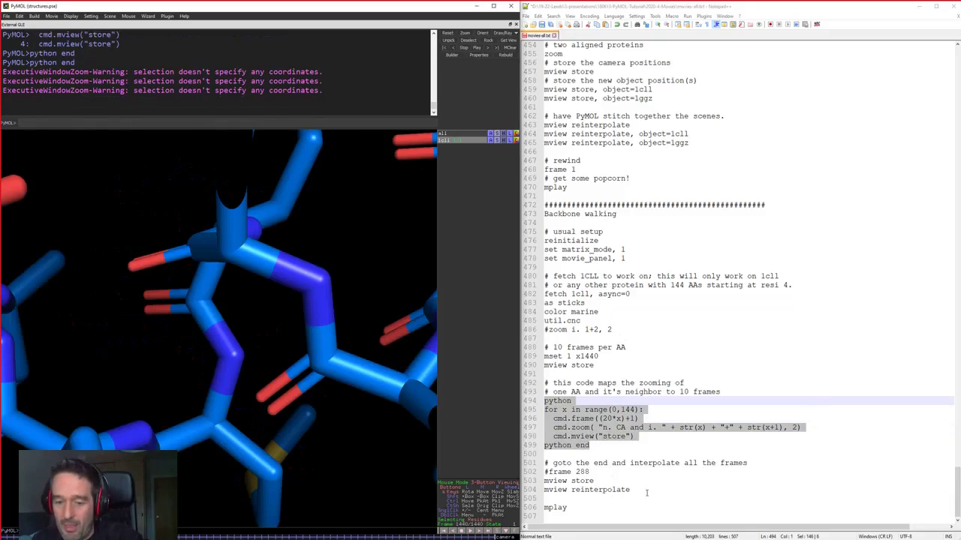
# Run the notes' closing "mview store" and "mview reinterpolate" commands in PyMOL
pyautogui.moveTo(646, 493); pyautogui.dragTo(545, 481)
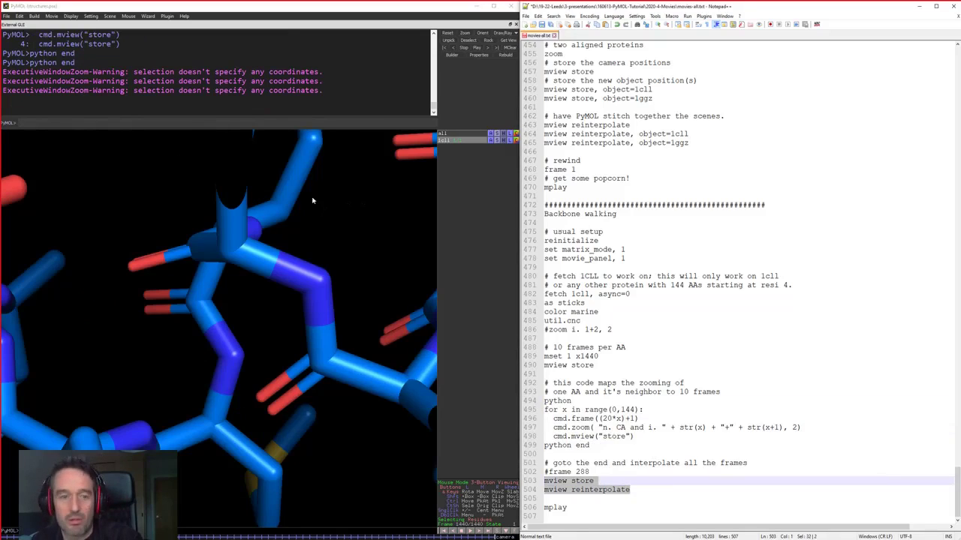
pyautogui.click(303, 123)
pyautogui.hotkey('ctrl', 'v')
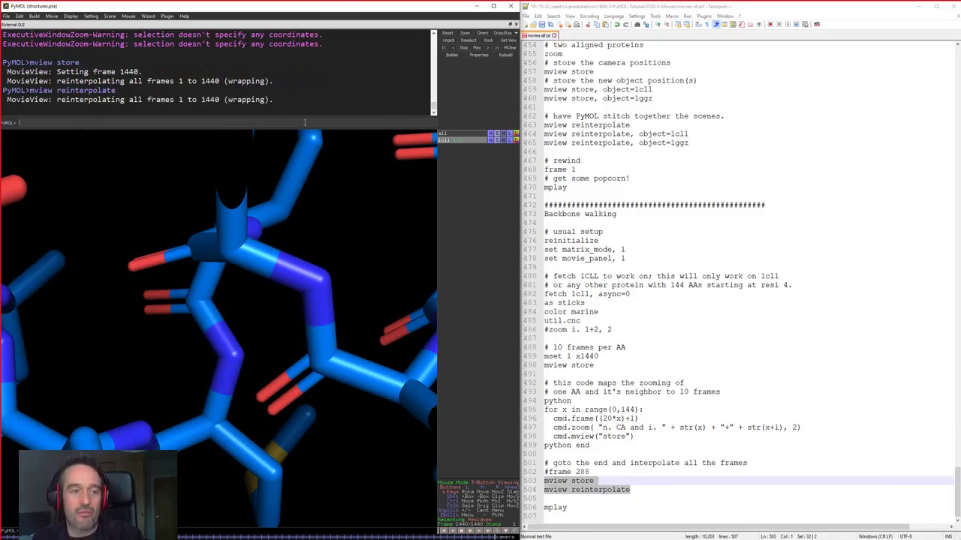
# Rewind the backbone-walking movie to the first frame, play it in PyMOL, and pause it partway through
pyautogui.click(443, 532)
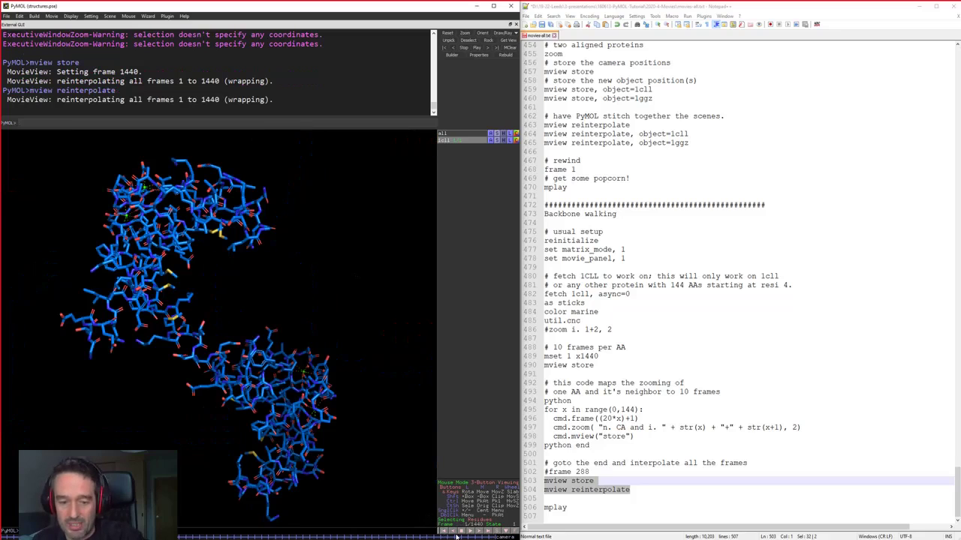
pyautogui.click(471, 532)
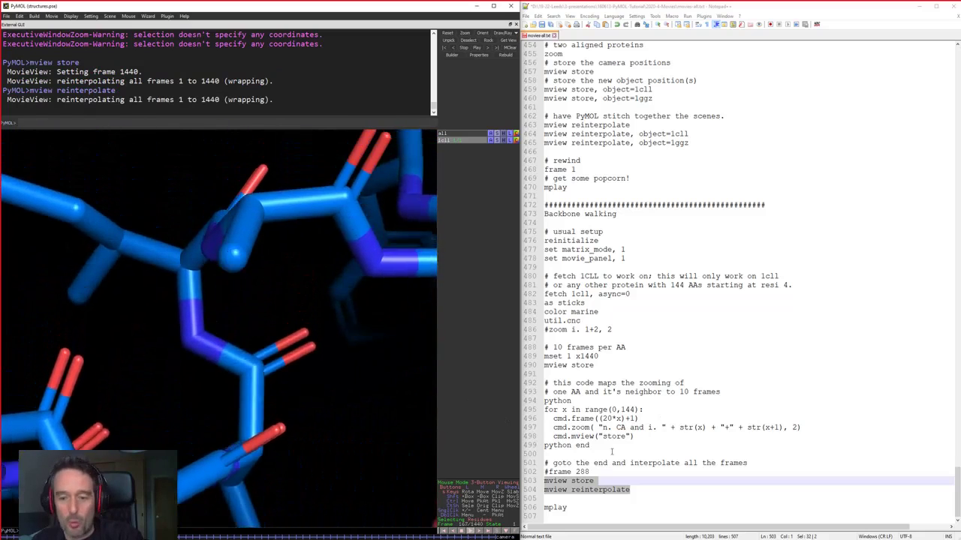
pyautogui.moveTo(616, 214); pyautogui.dragTo(545, 214)
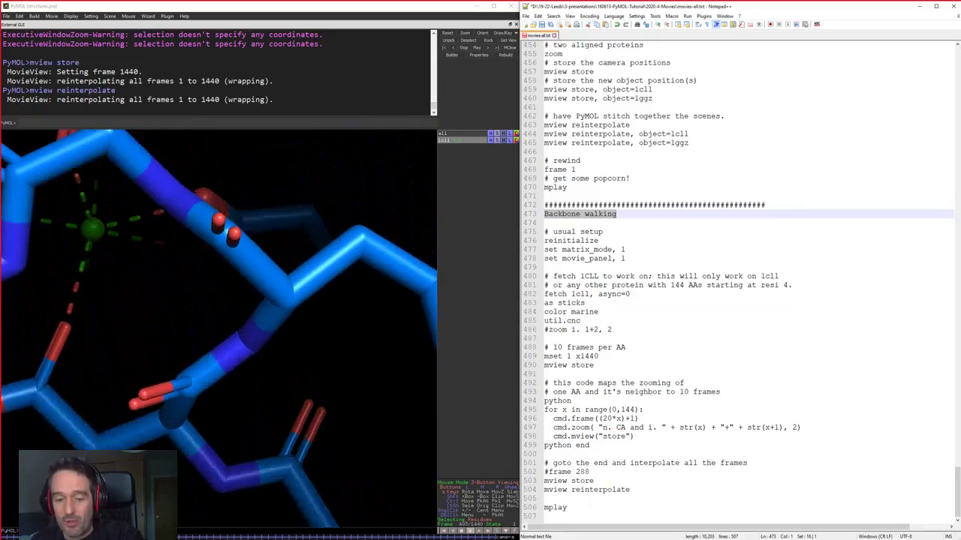
pyautogui.click(474, 531)
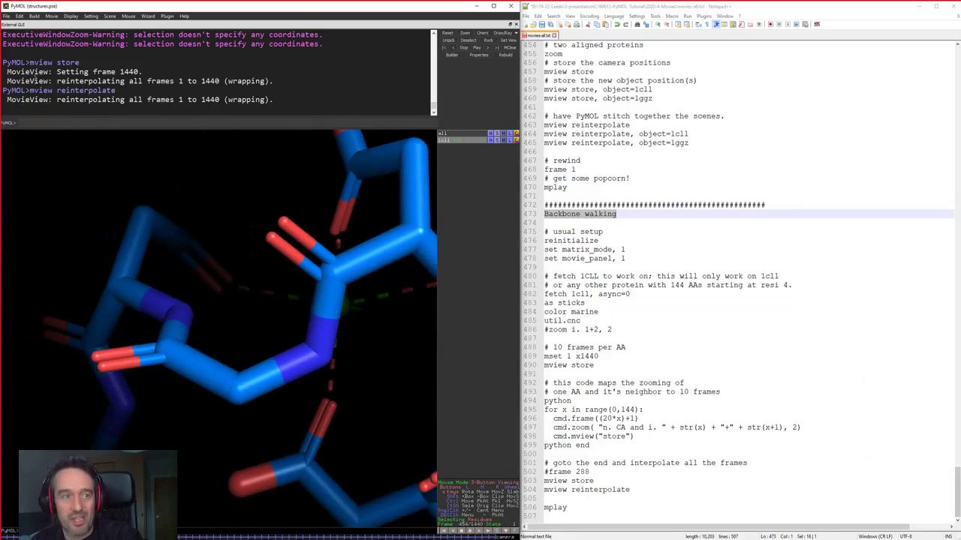
pyautogui.click(51, 17)
pyautogui.moveTo(67, 40)
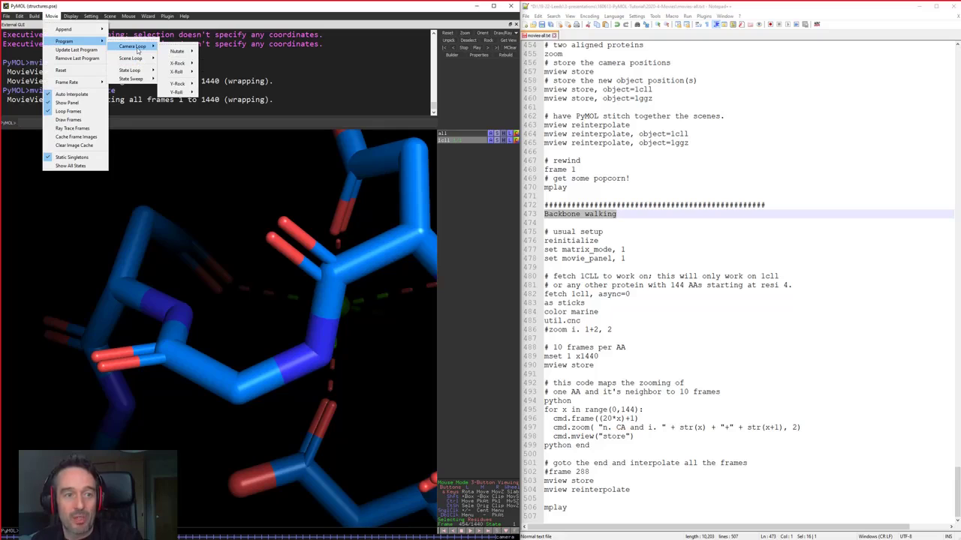
pyautogui.moveTo(179, 52)
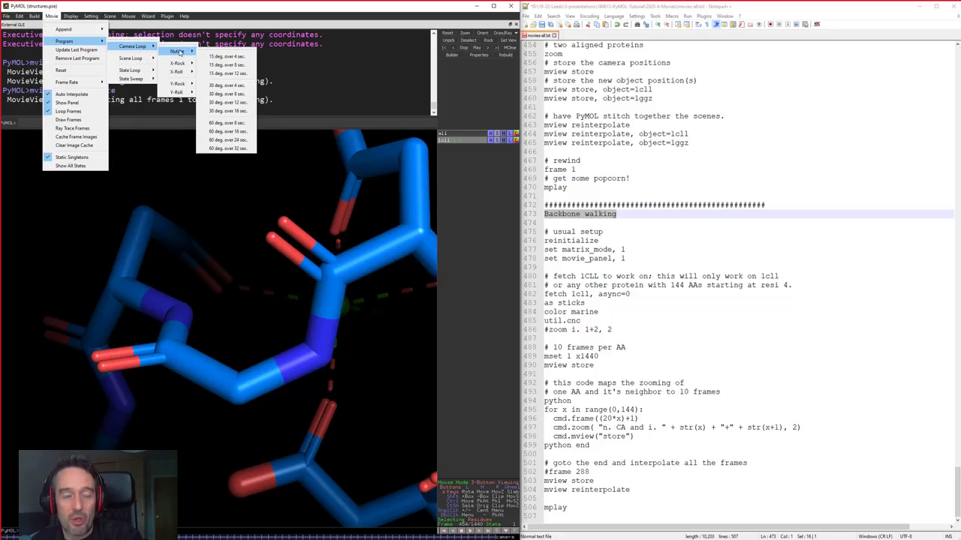
pyautogui.click(571, 330)
# Review the notes' movie template with its mset, scene and mview store commands, through to the Backbone walking section
pyautogui.scroll(15, 750, 433)
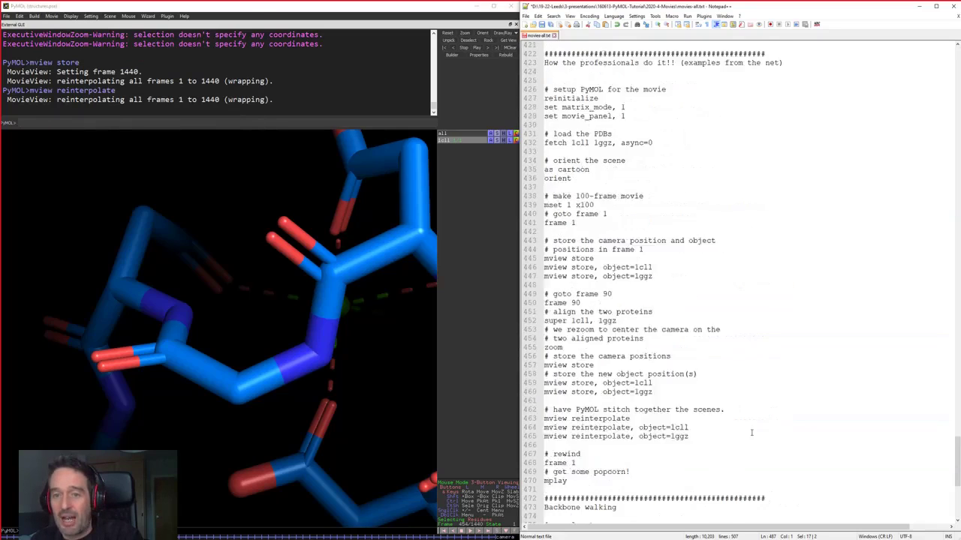
pyautogui.scroll(-3, 751, 433)
pyautogui.scroll(20, 751, 432)
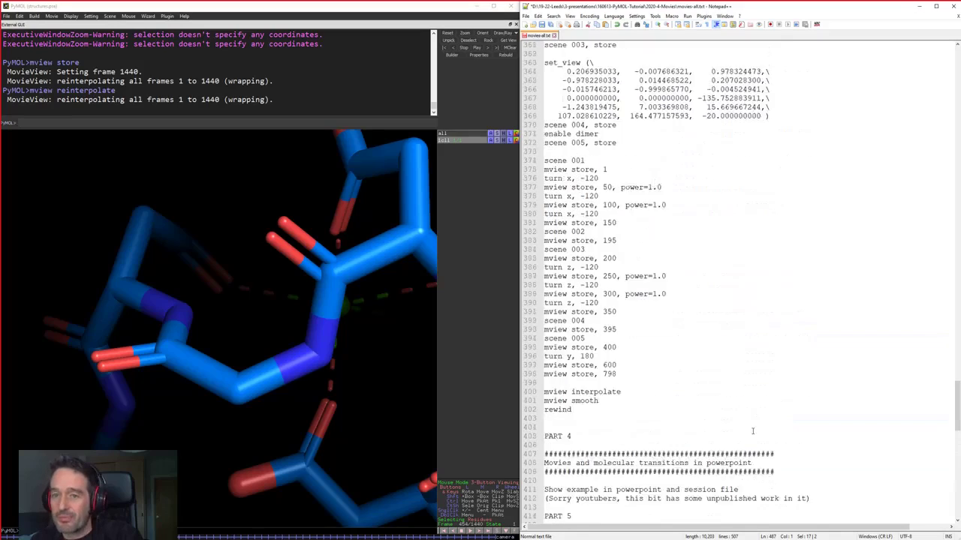
pyautogui.moveTo(546, 134); pyautogui.dragTo(745, 172)
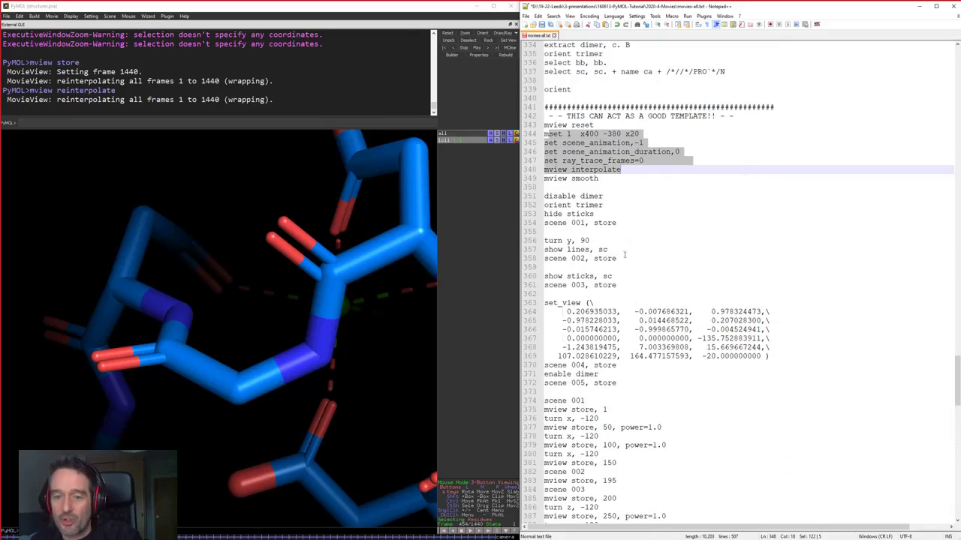
pyautogui.moveTo(624, 257); pyautogui.dragTo(513, 260)
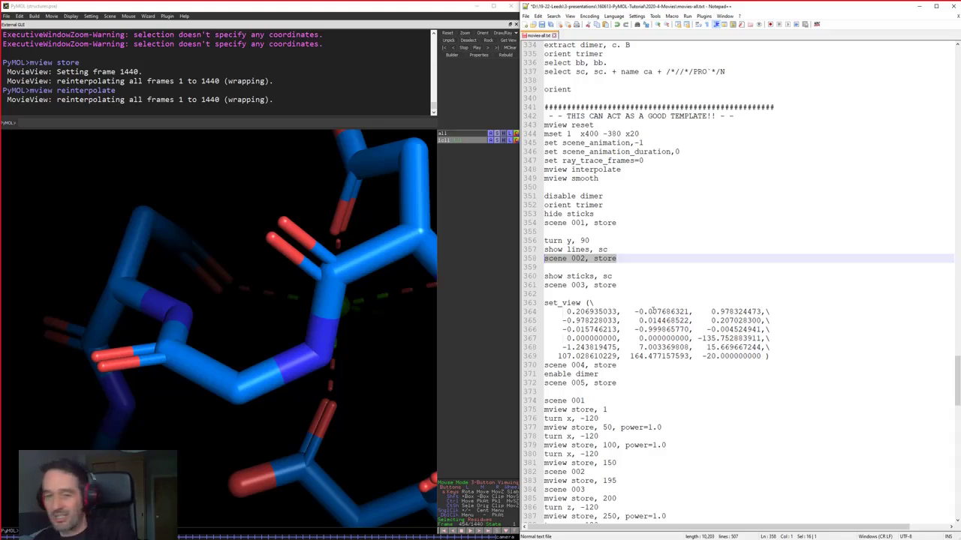
pyautogui.scroll(-9, 706, 226)
pyautogui.click(708, 214)
pyautogui.scroll(-14, 709, 218)
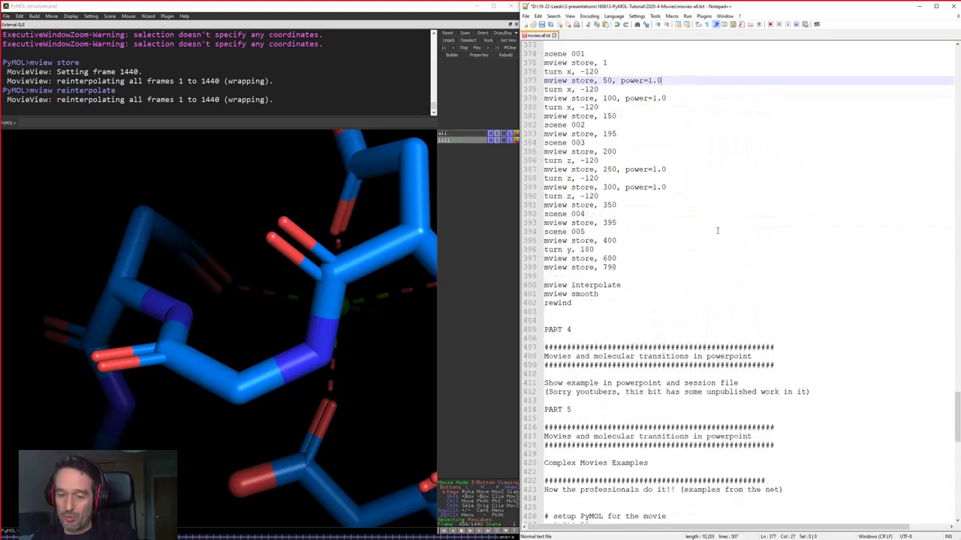
pyautogui.scroll(-17, 714, 229)
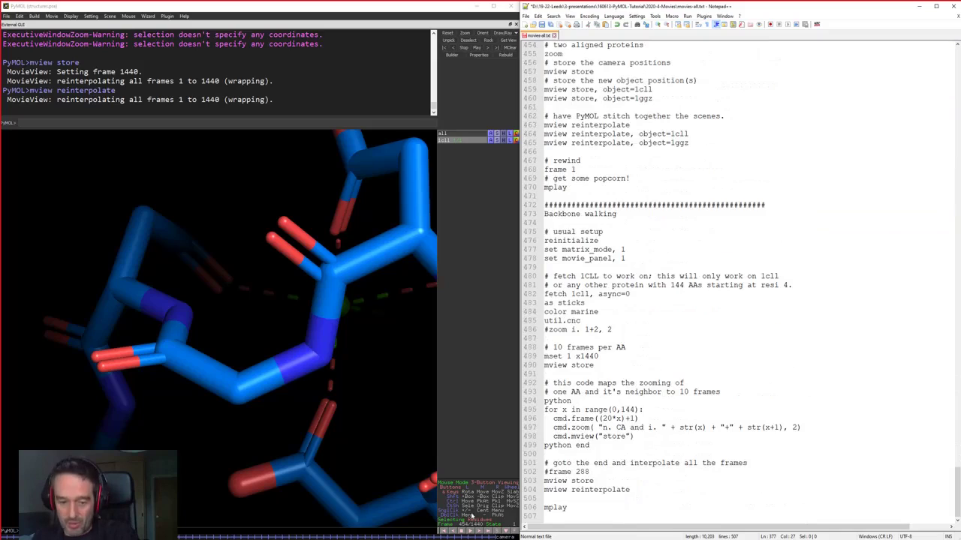
pyautogui.click(462, 532)
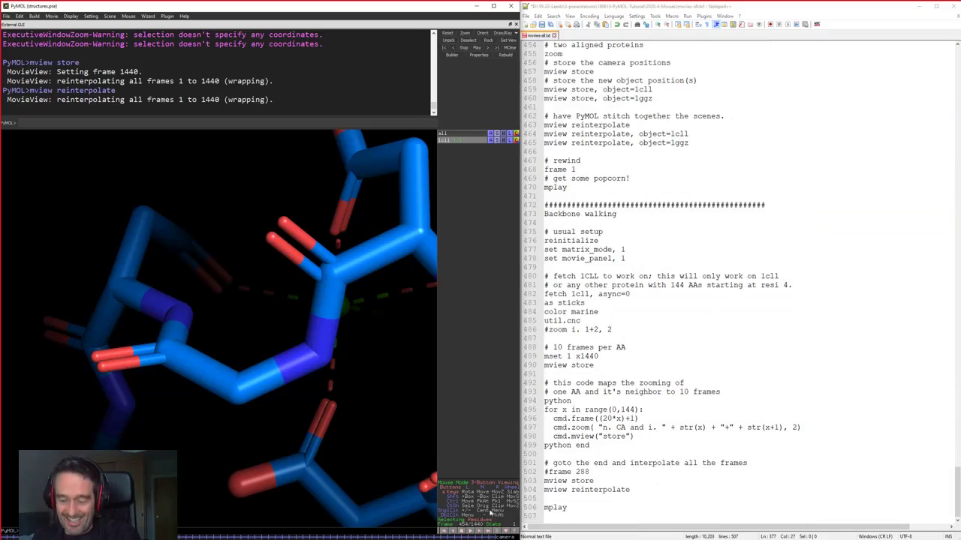